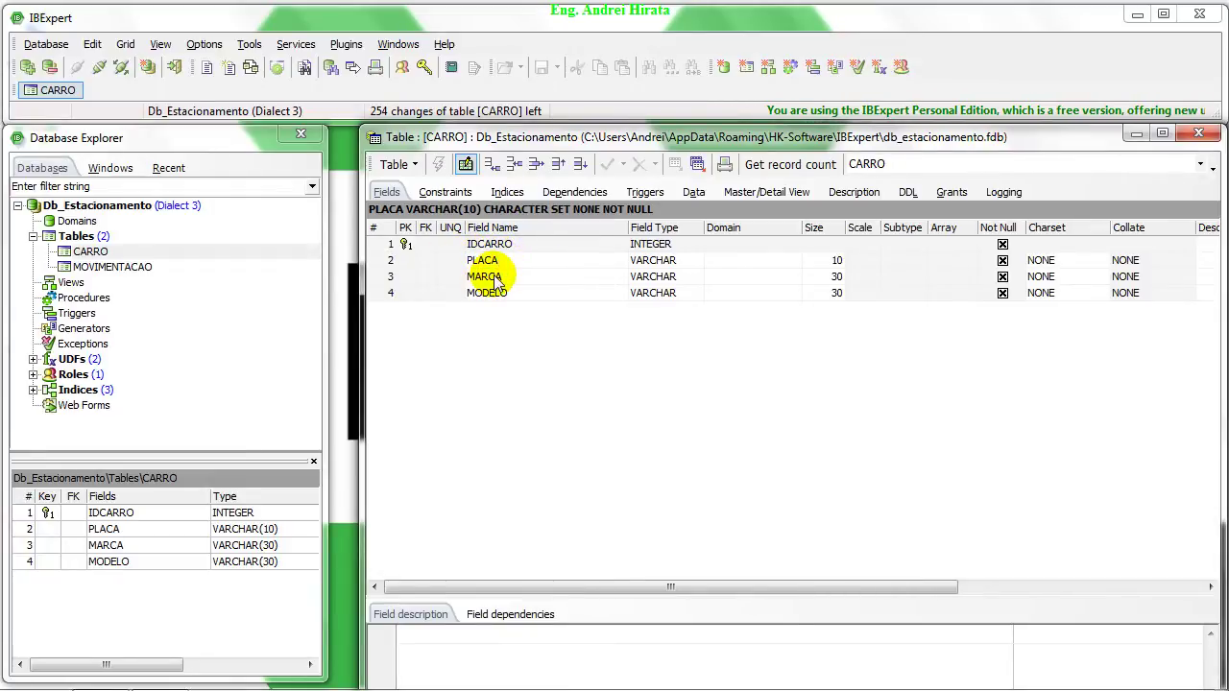
# - Rename the PLACA and MARCA fields to PLACA_ALTERADO and MARCA_ALTERADO, then compile and commit the table change
pyautogui.write('_alterado')
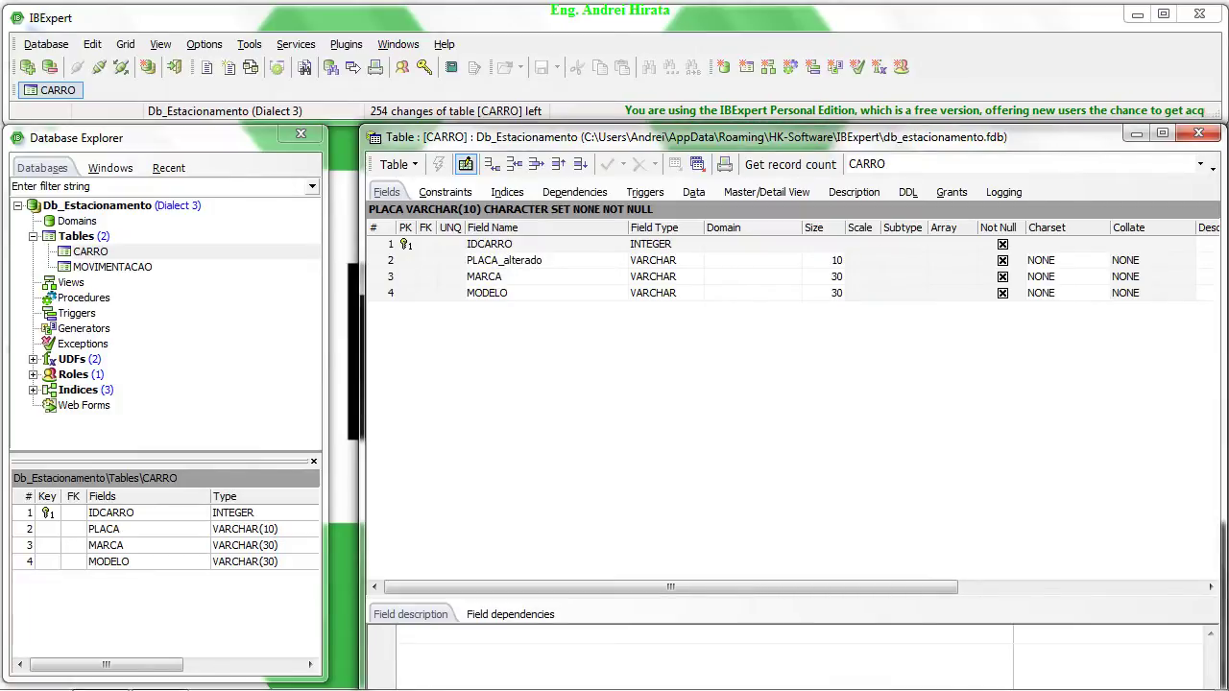
pyautogui.press('Return')
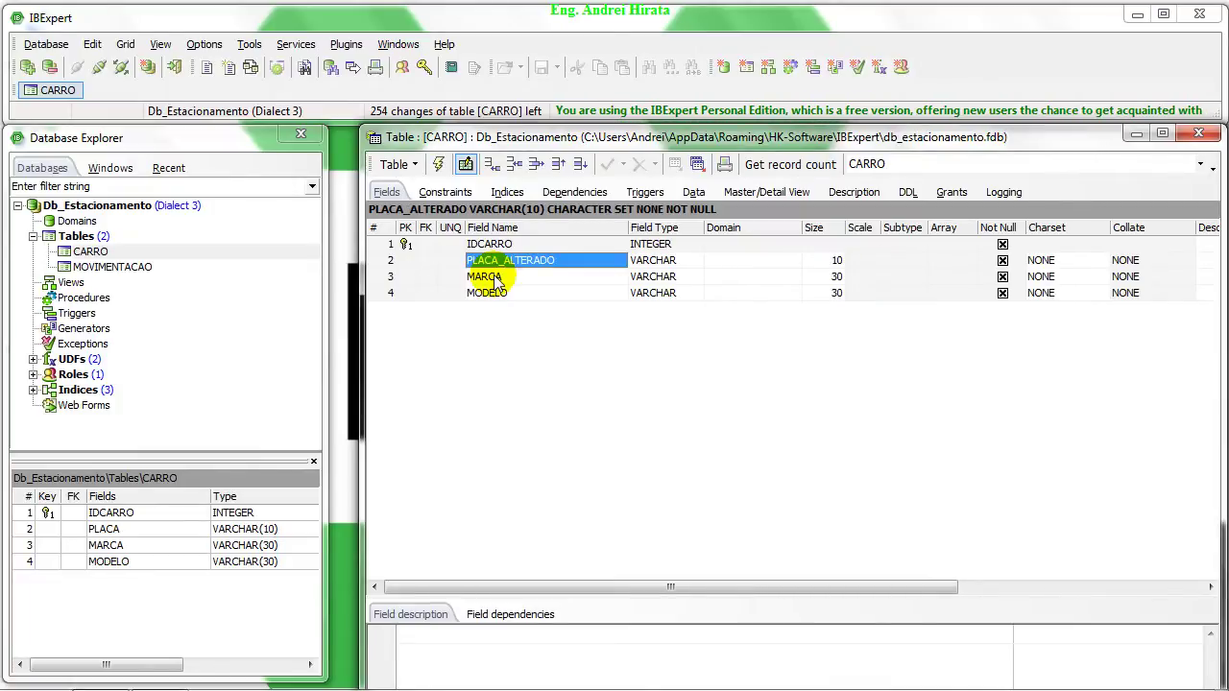
pyautogui.click(495, 278)
pyautogui.click(526, 283)
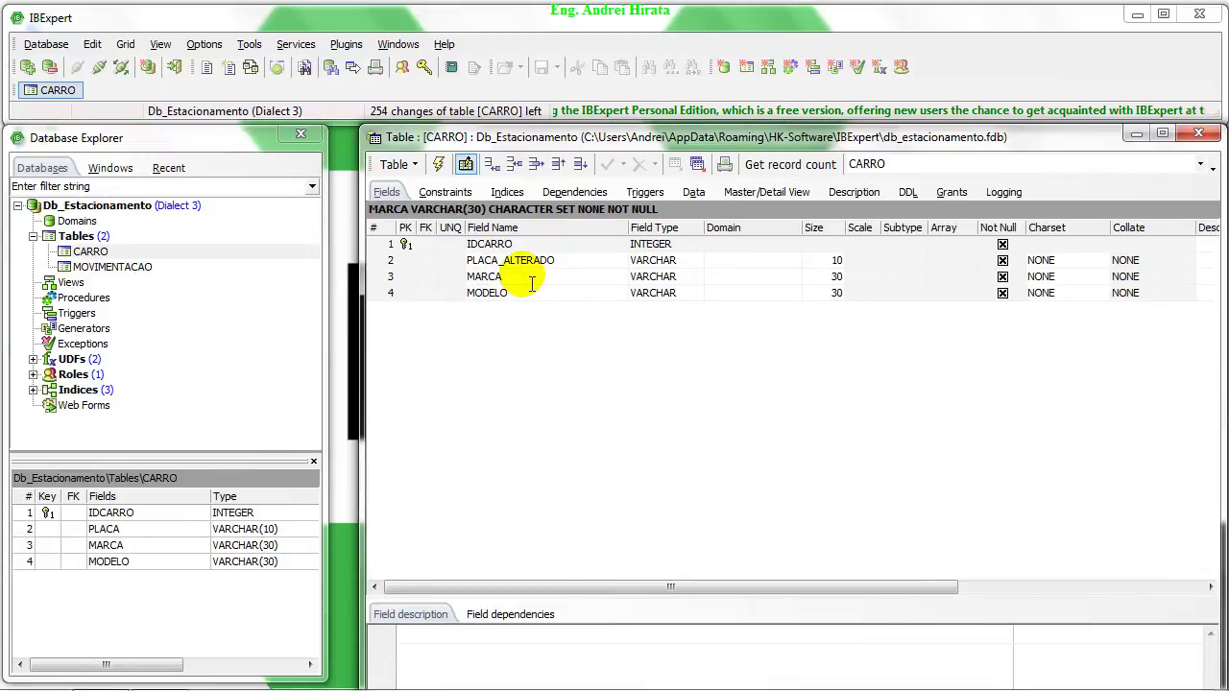
pyautogui.write('_')
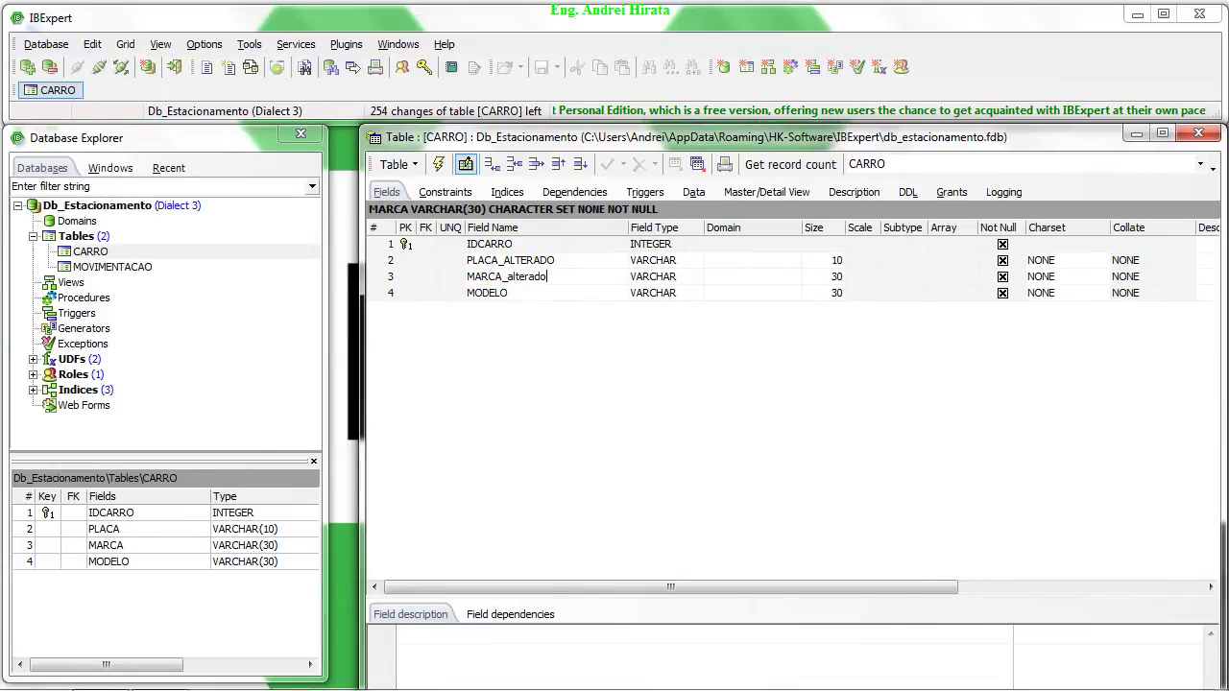
pyautogui.write('alterado')
pyautogui.press('Return')
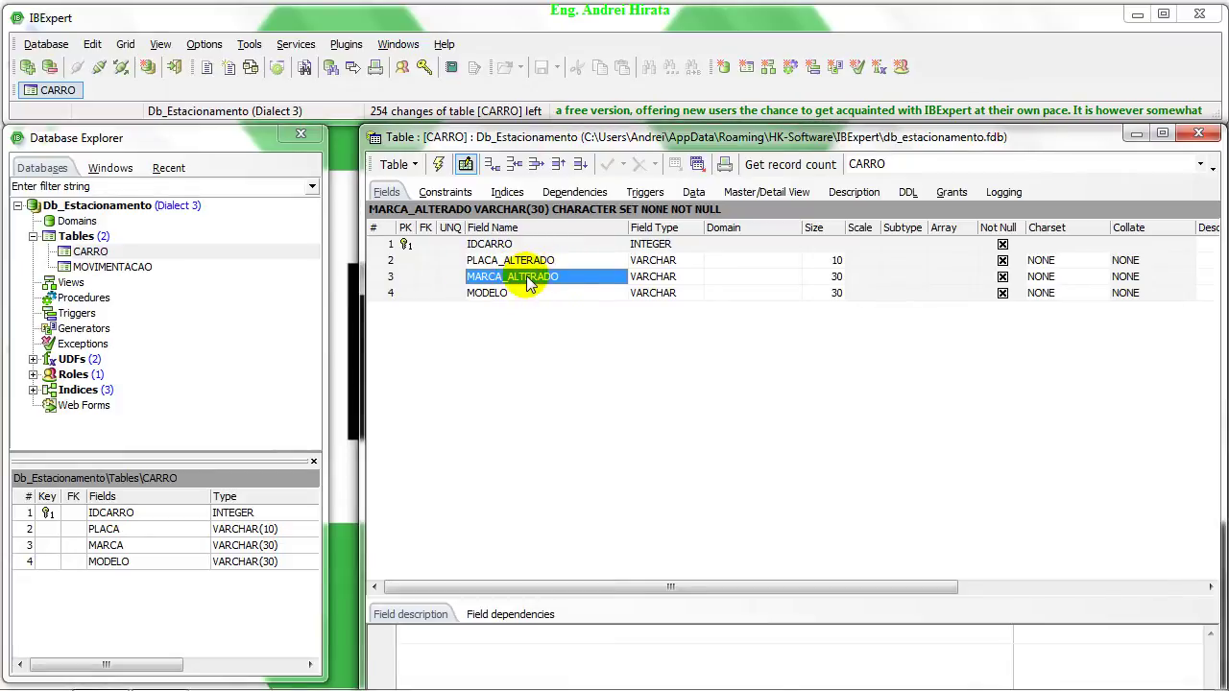
pyautogui.click(438, 167)
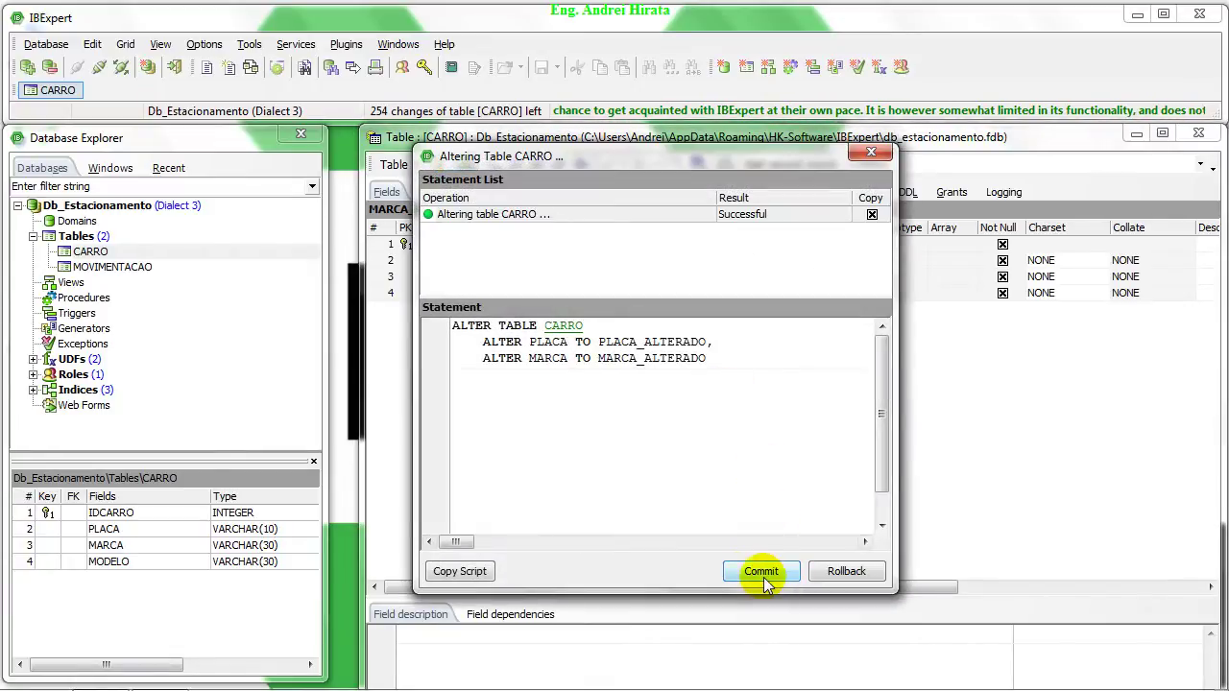
pyautogui.click(760, 575)
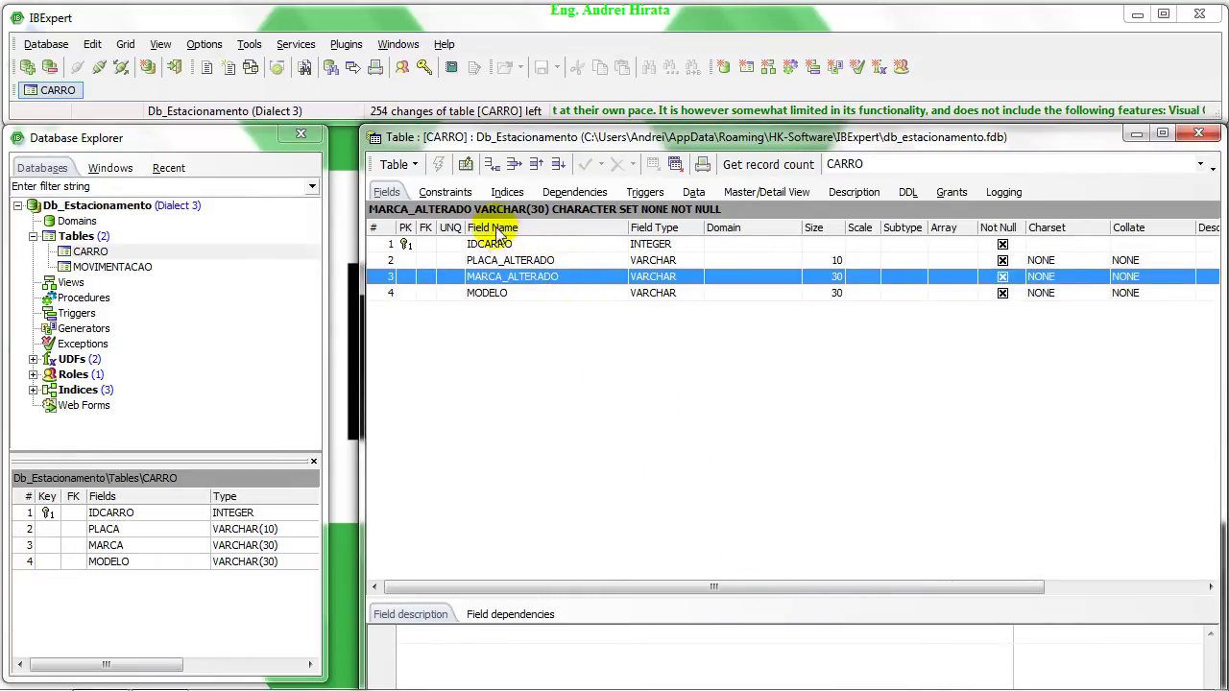
# - Turn on direct editing of the field list and view the data types available for PLACA_ALTERADO
pyautogui.click(466, 165)
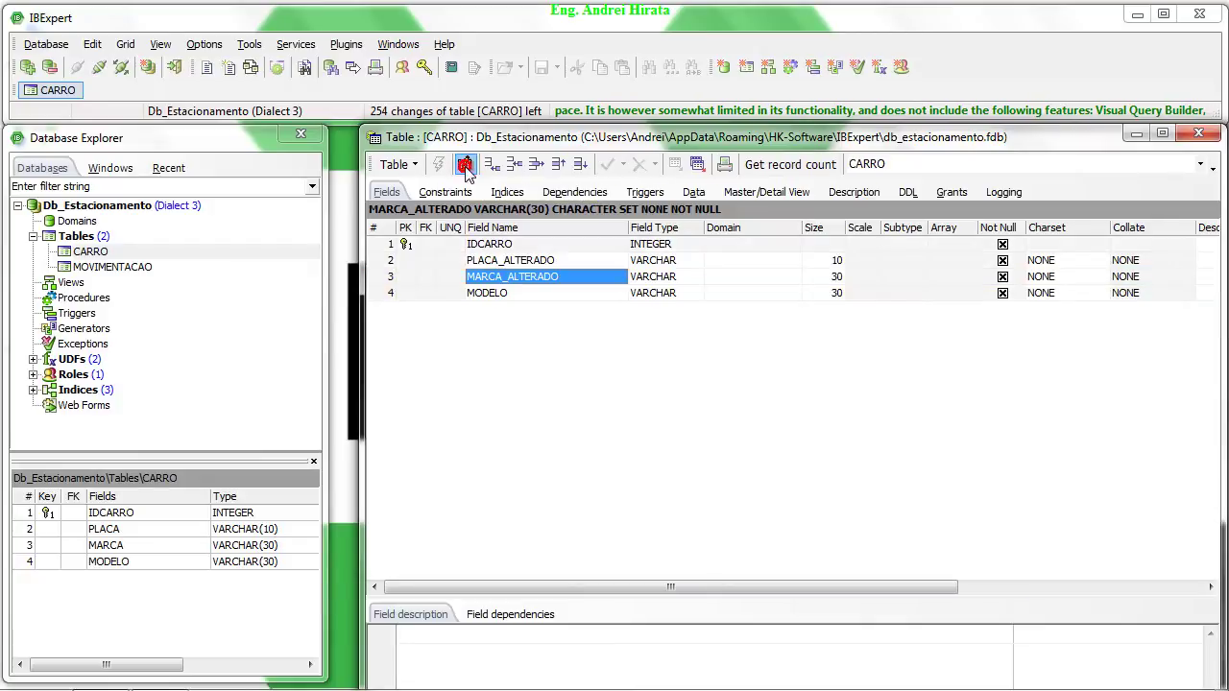
pyautogui.click(688, 262)
pyautogui.click(696, 261)
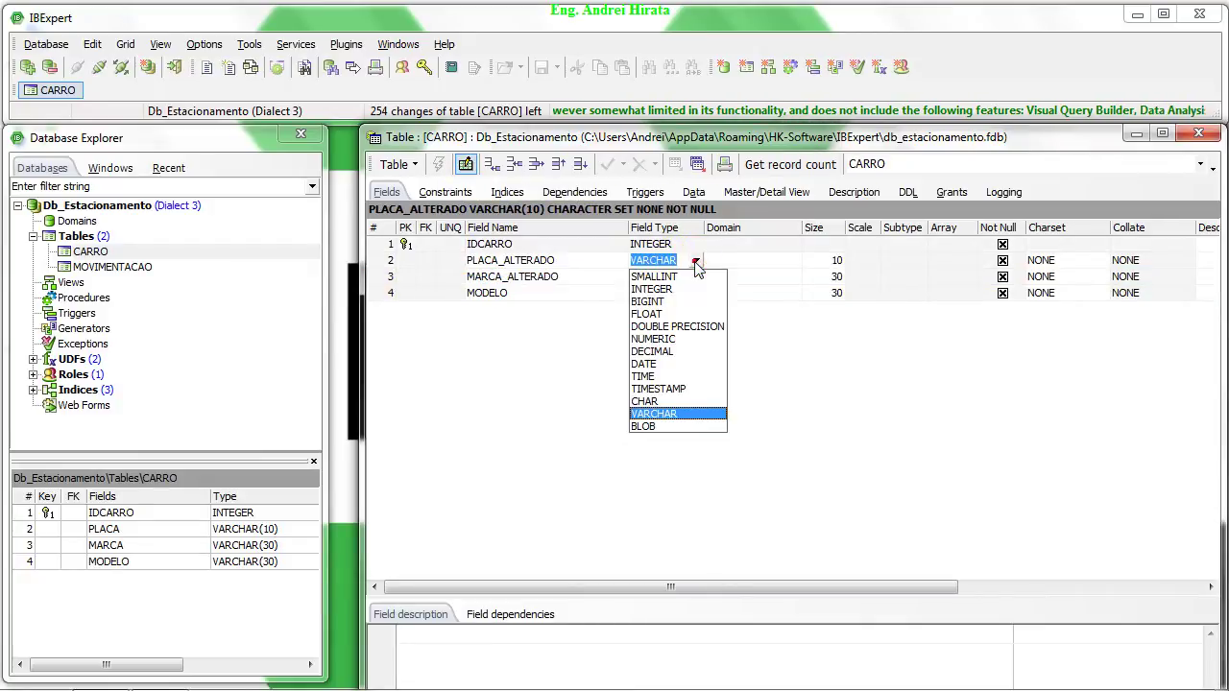
pyautogui.click(696, 261)
pyautogui.click(697, 261)
pyautogui.click(697, 262)
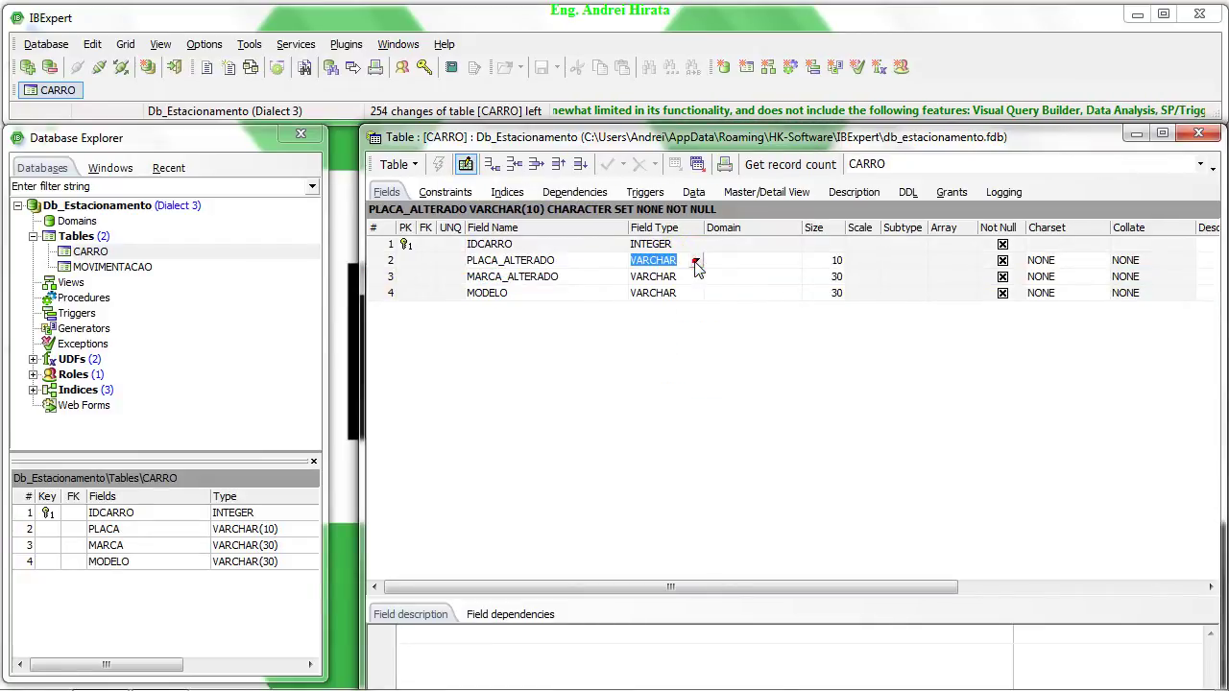
pyautogui.click(833, 265)
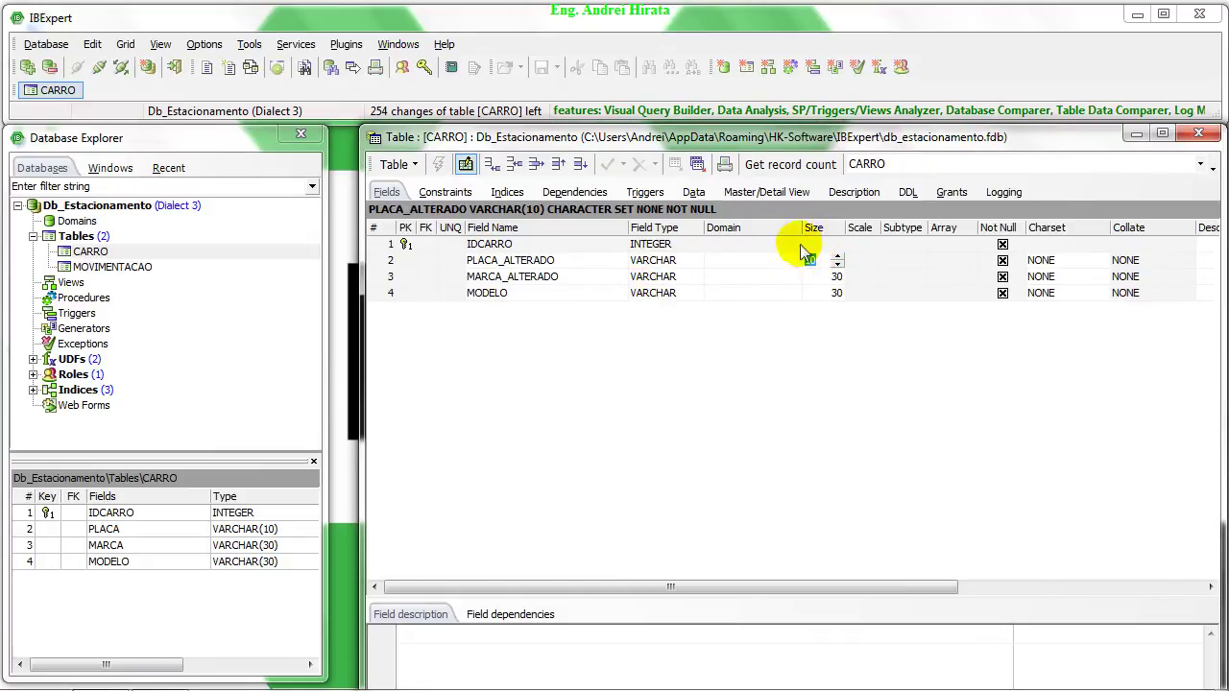
# - Set the size of the MARCA_ALTERADO field to 35, then compile and commit the table change
pyautogui.click(689, 277)
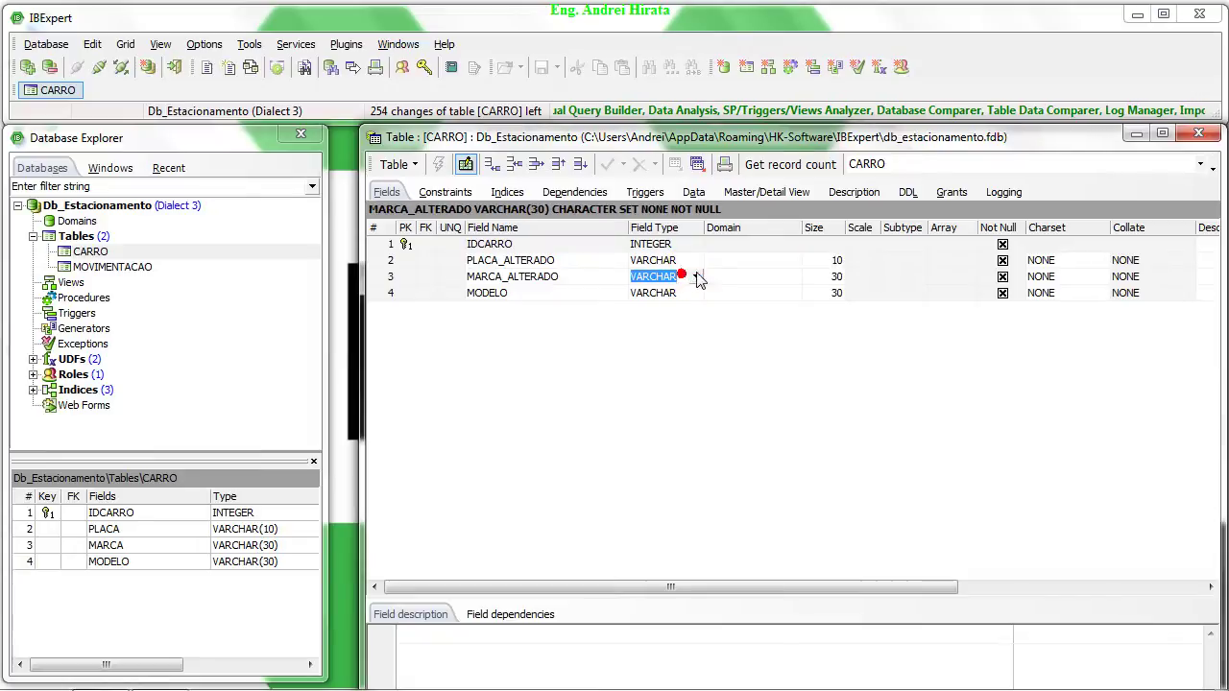
pyautogui.click(830, 276)
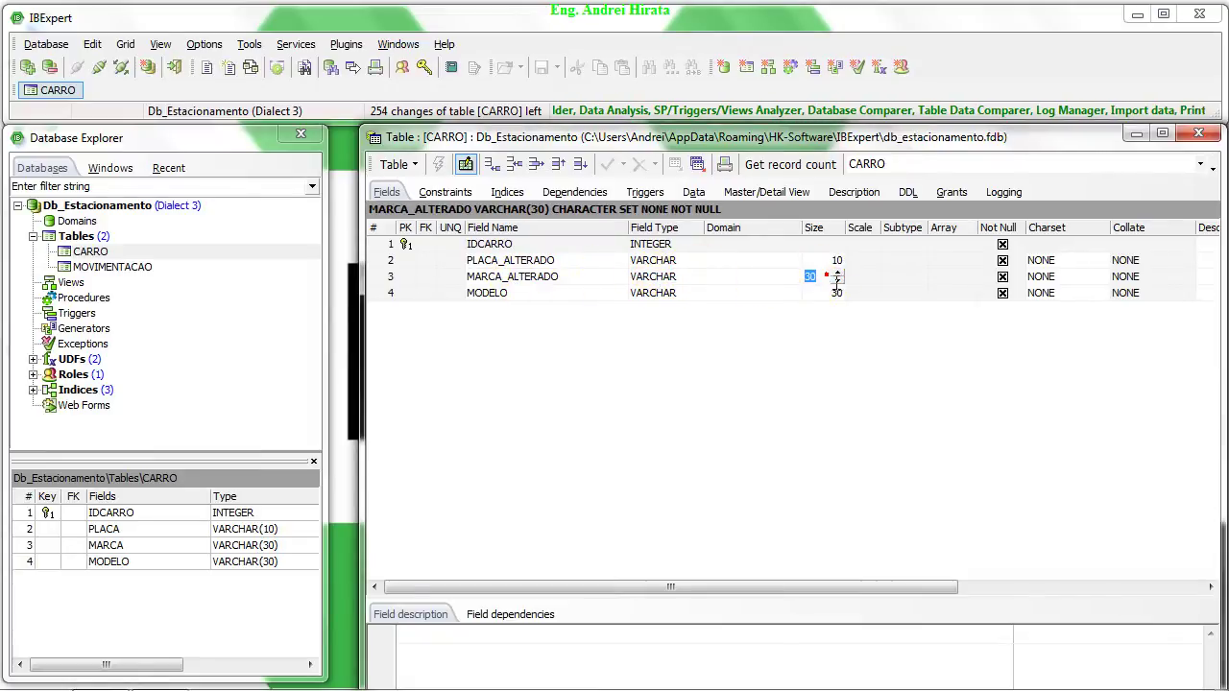
pyautogui.write('3')
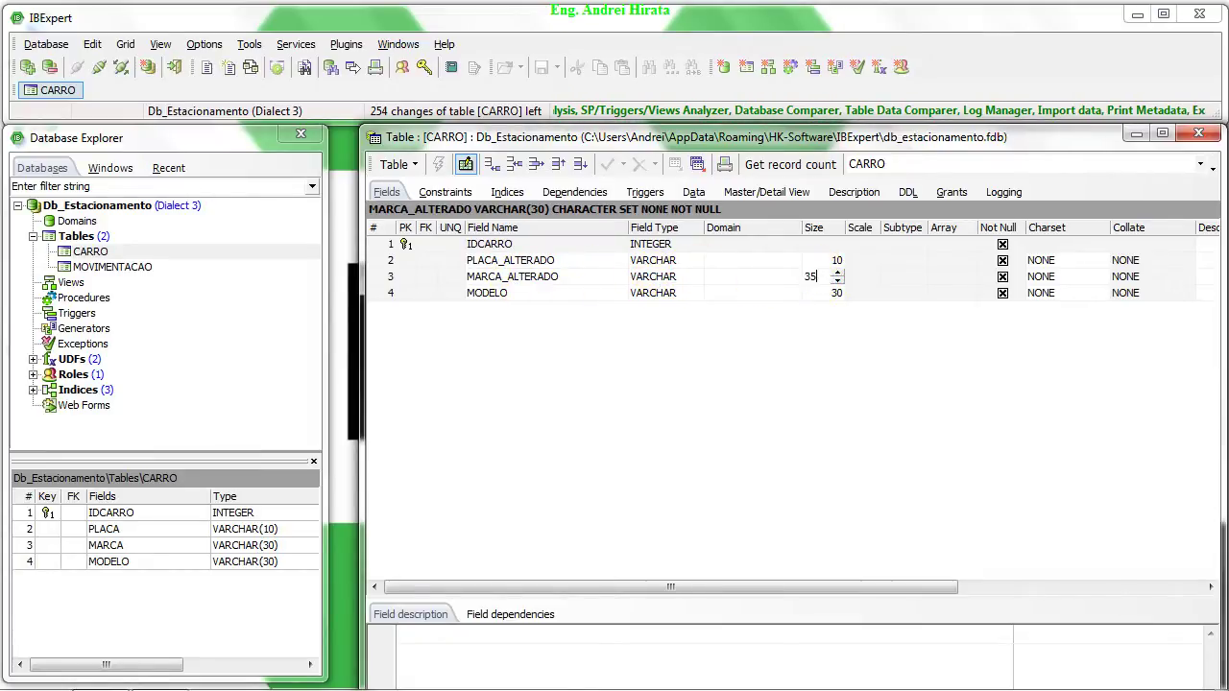
pyautogui.click(827, 278)
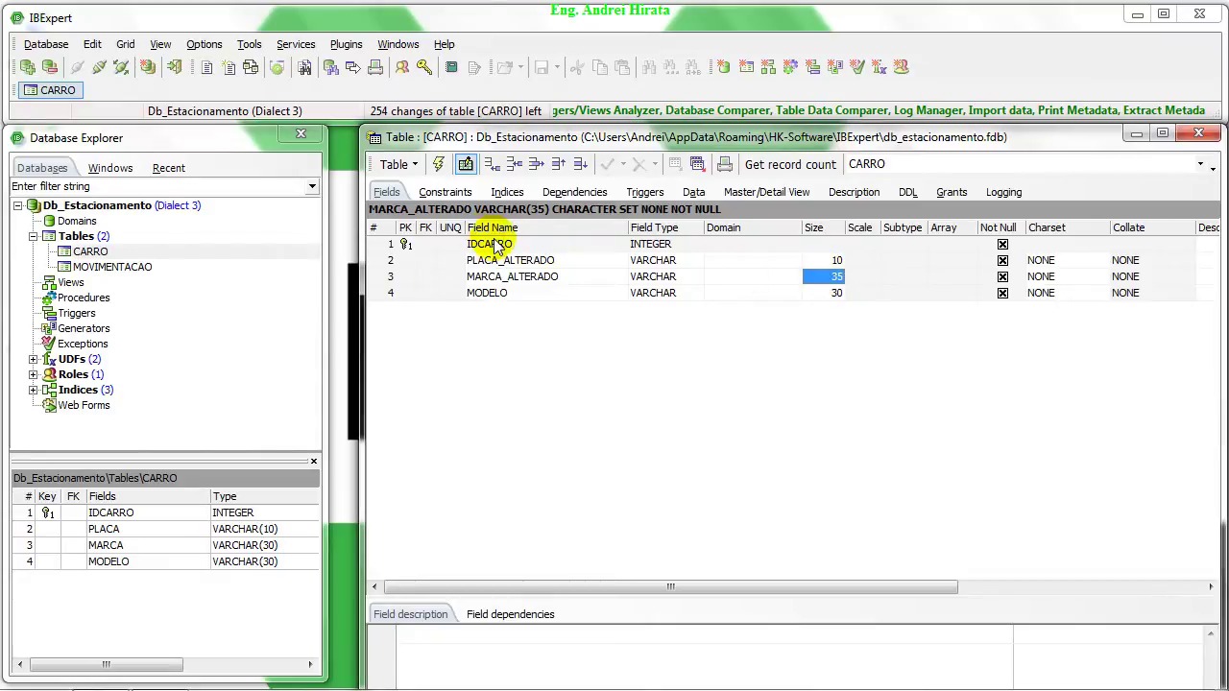
pyautogui.click(438, 165)
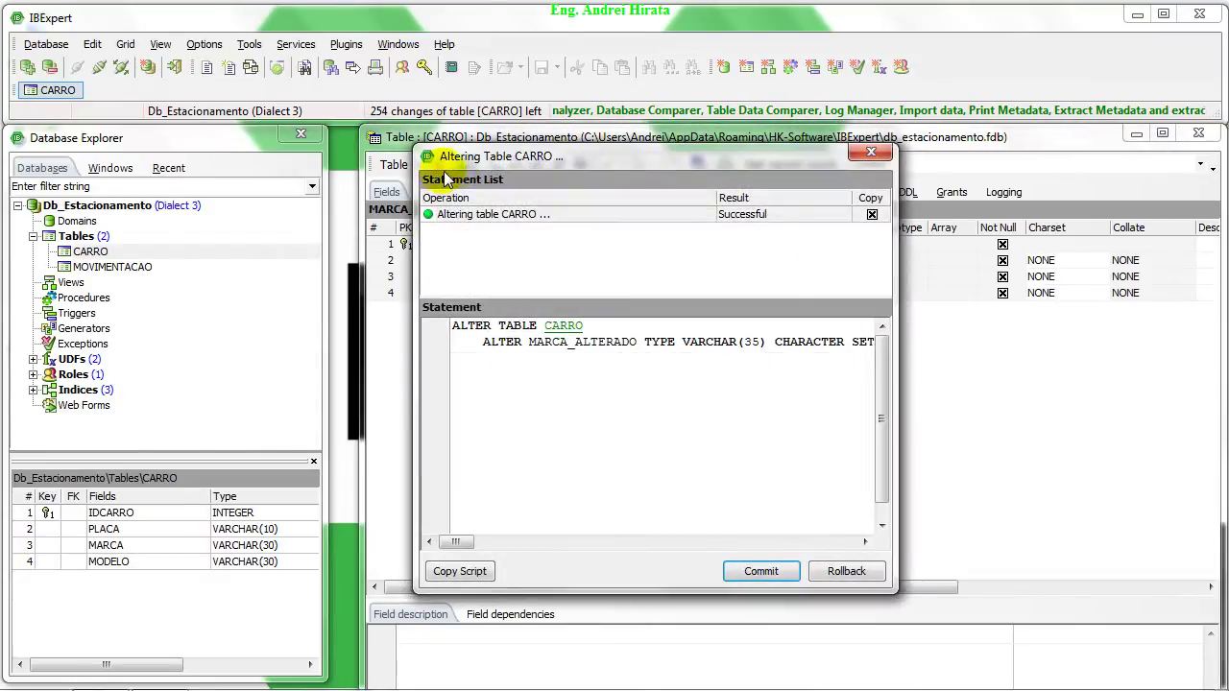
pyautogui.moveTo(453, 157); pyautogui.dragTo(542, 162)
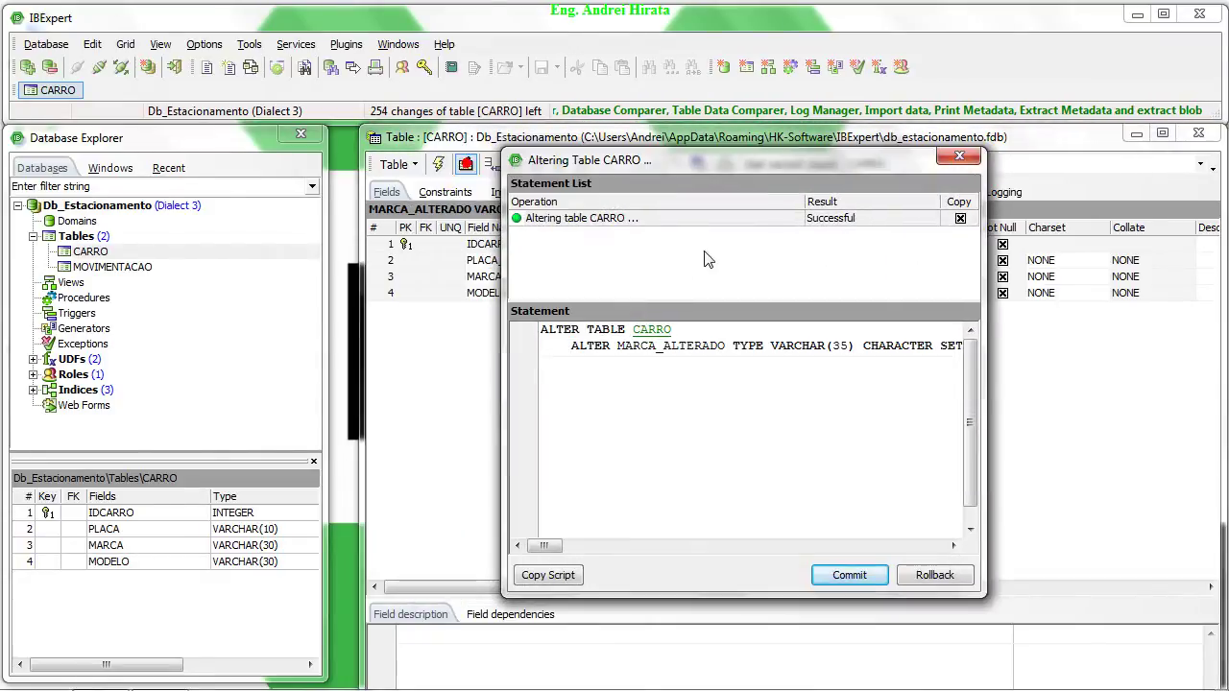
pyautogui.click(849, 575)
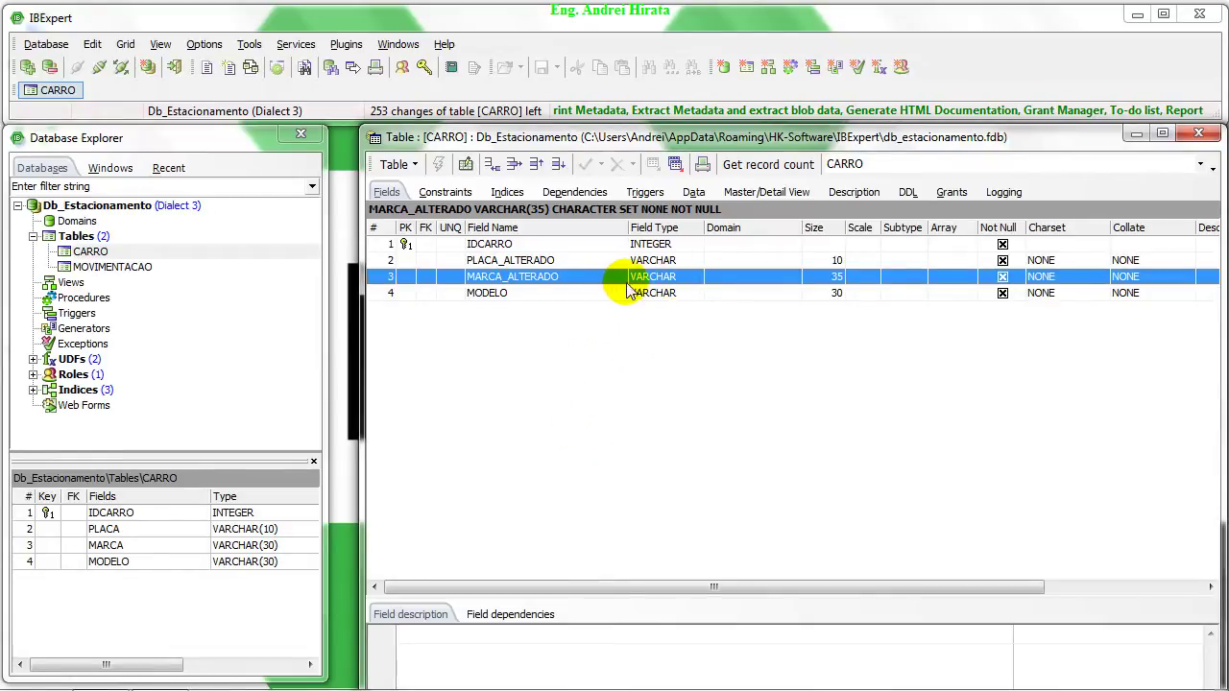
# - Try to toggle the Not Null setting of MODELO, MARCA_ALTERADO and PLACA_ALTERADO directly in the field list
pyautogui.rightClick(563, 279)
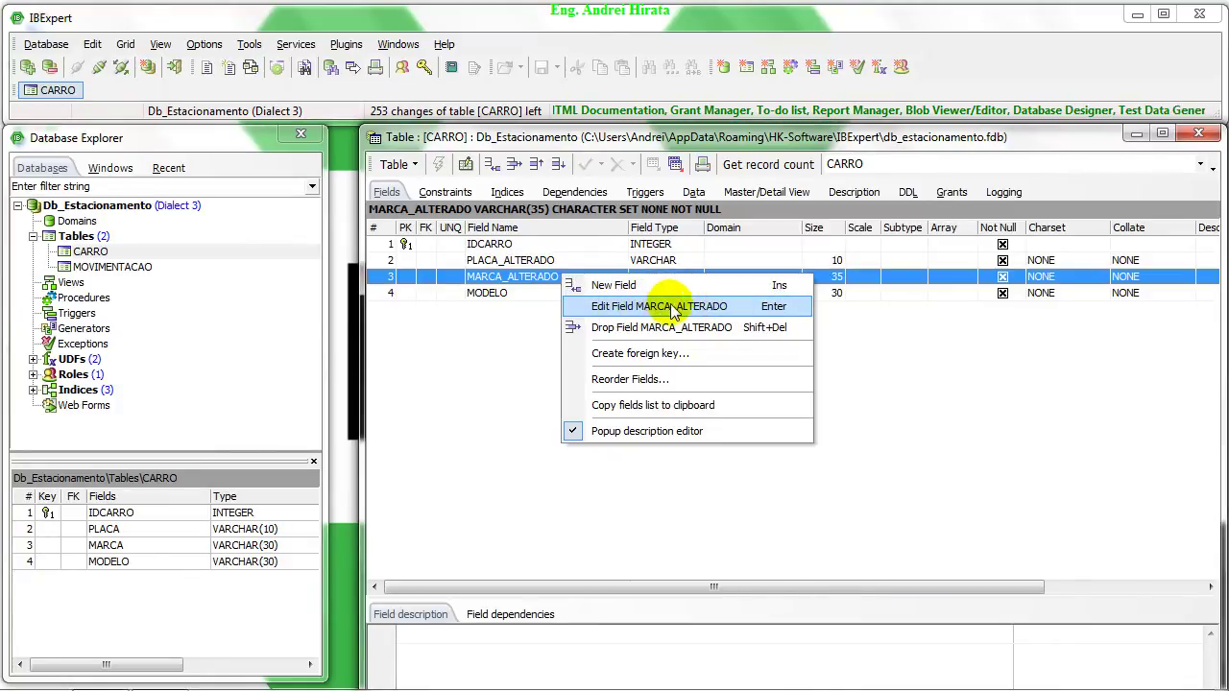
pyautogui.click(480, 312)
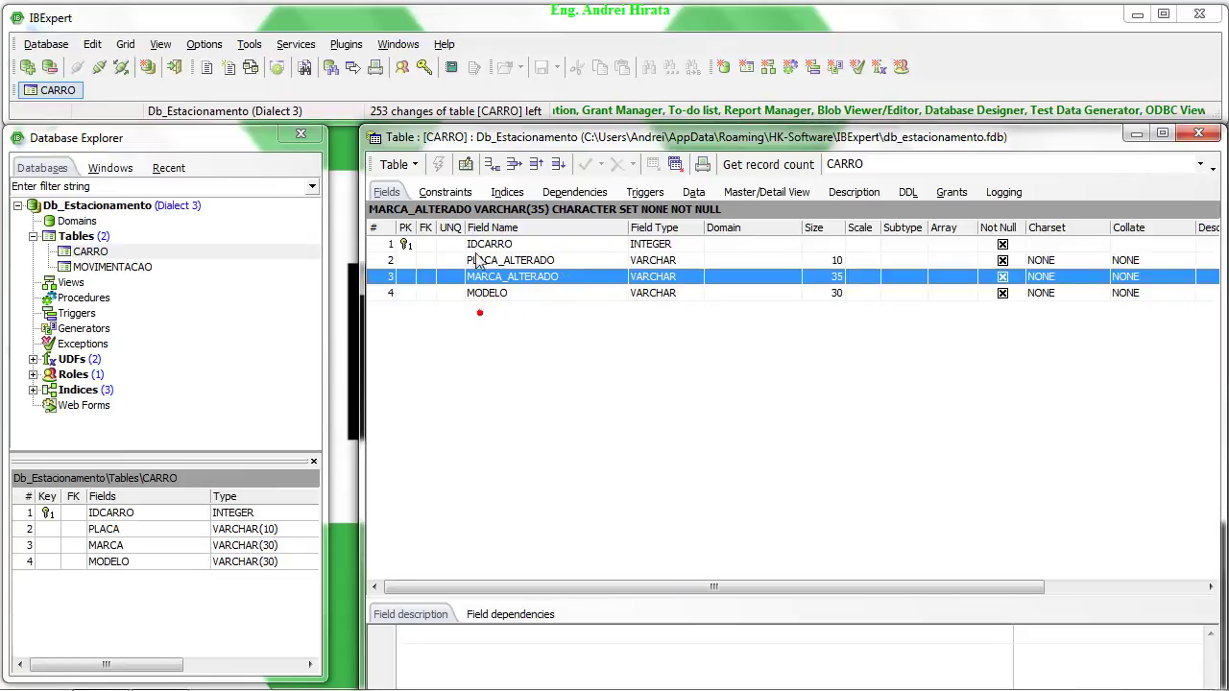
pyautogui.click(467, 168)
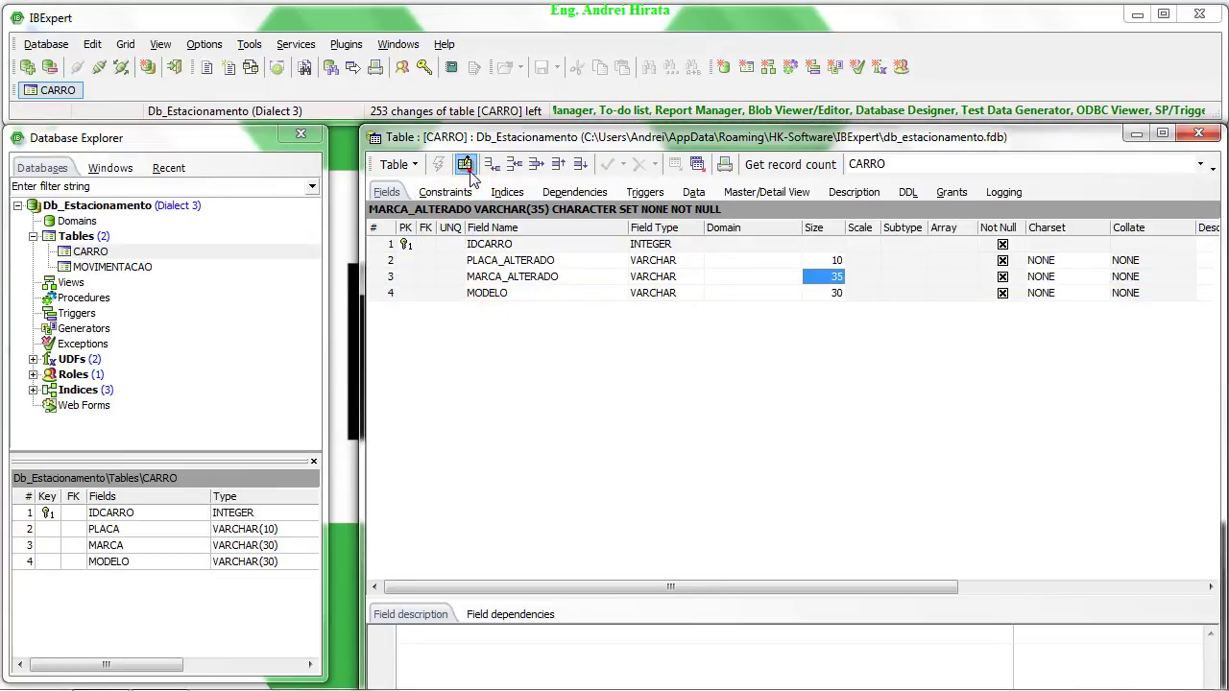
pyautogui.click(1003, 295)
pyautogui.click(1003, 274)
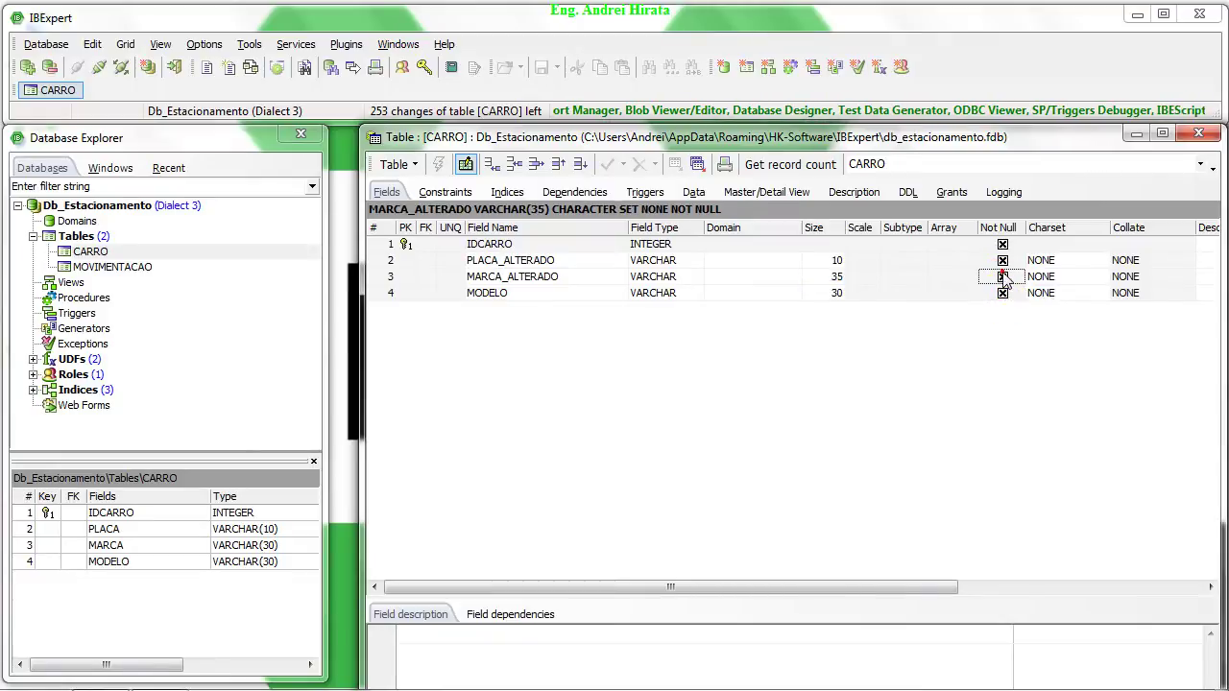
pyautogui.click(1003, 260)
pyautogui.click(1003, 293)
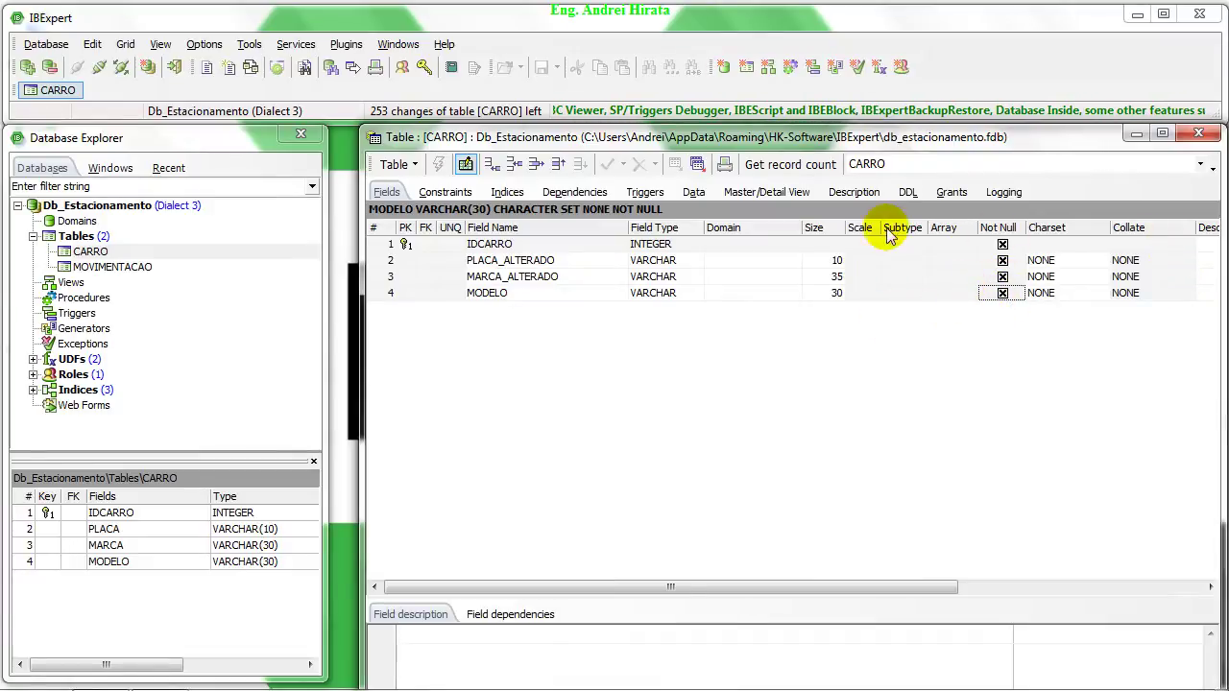
pyautogui.click(464, 164)
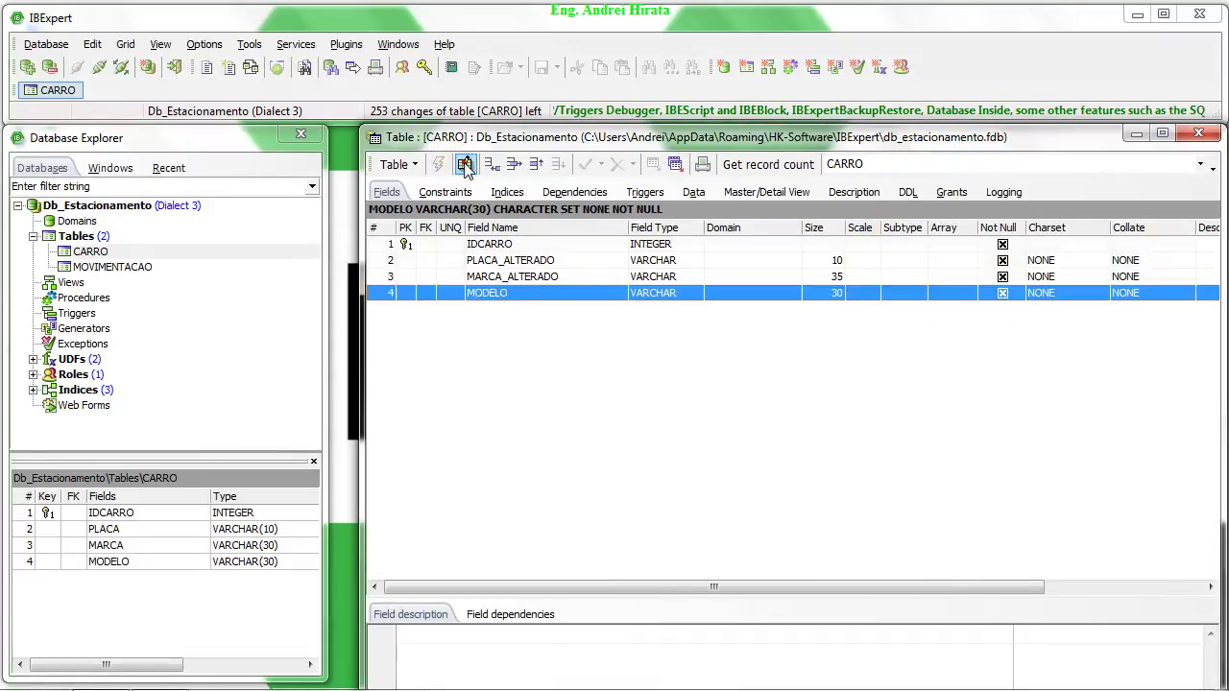
pyautogui.click(465, 164)
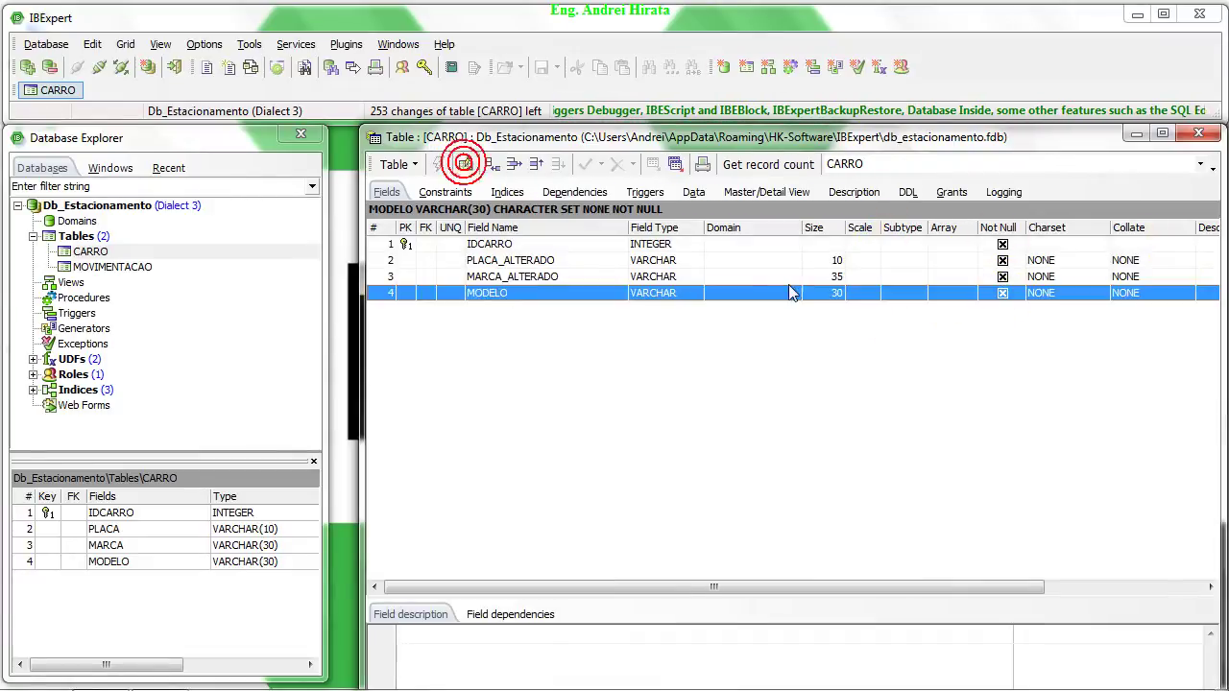
# - Open the MODELO field for editing, rename it MODELOALTERADO and clear its Not NULL option
pyautogui.rightClick(719, 296)
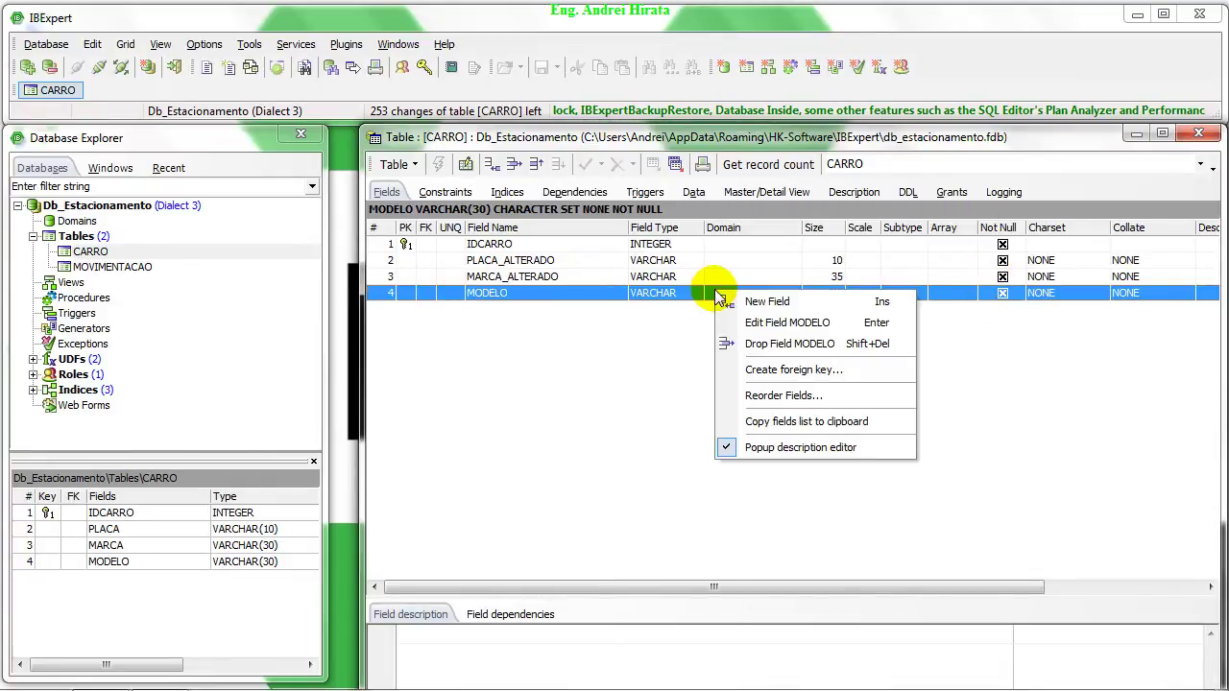
pyautogui.click(787, 327)
pyautogui.moveTo(631, 200); pyautogui.dragTo(741, 181)
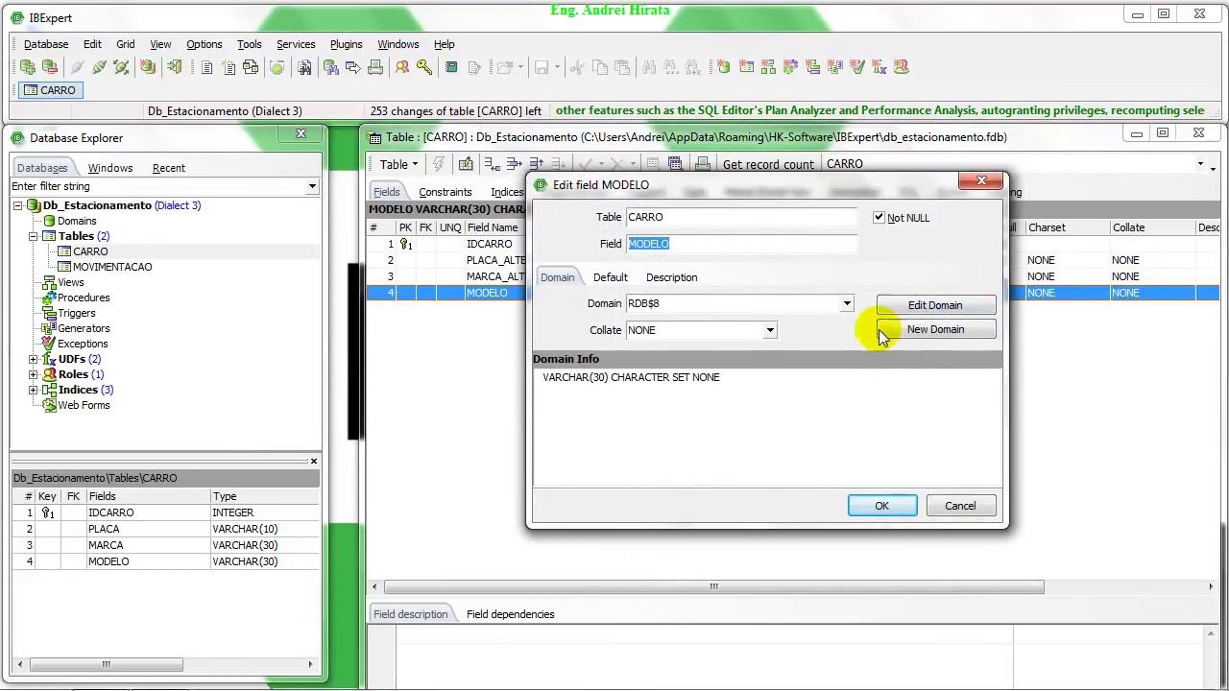
pyautogui.click(745, 251)
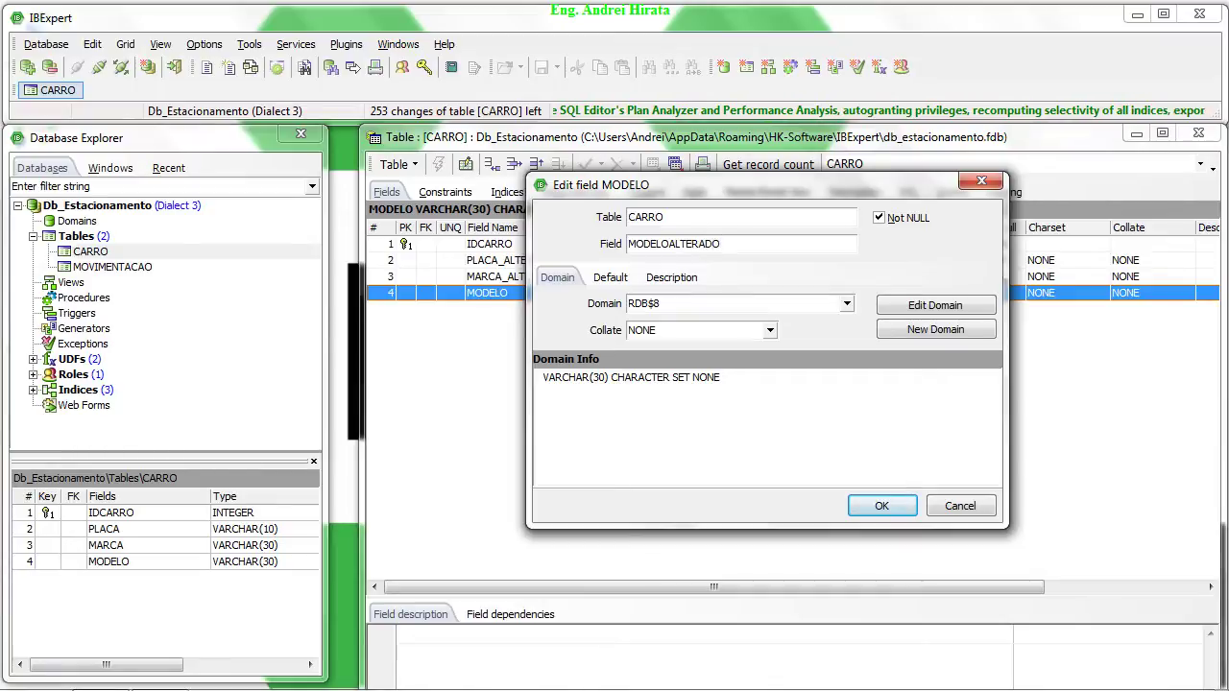
pyautogui.click(894, 218)
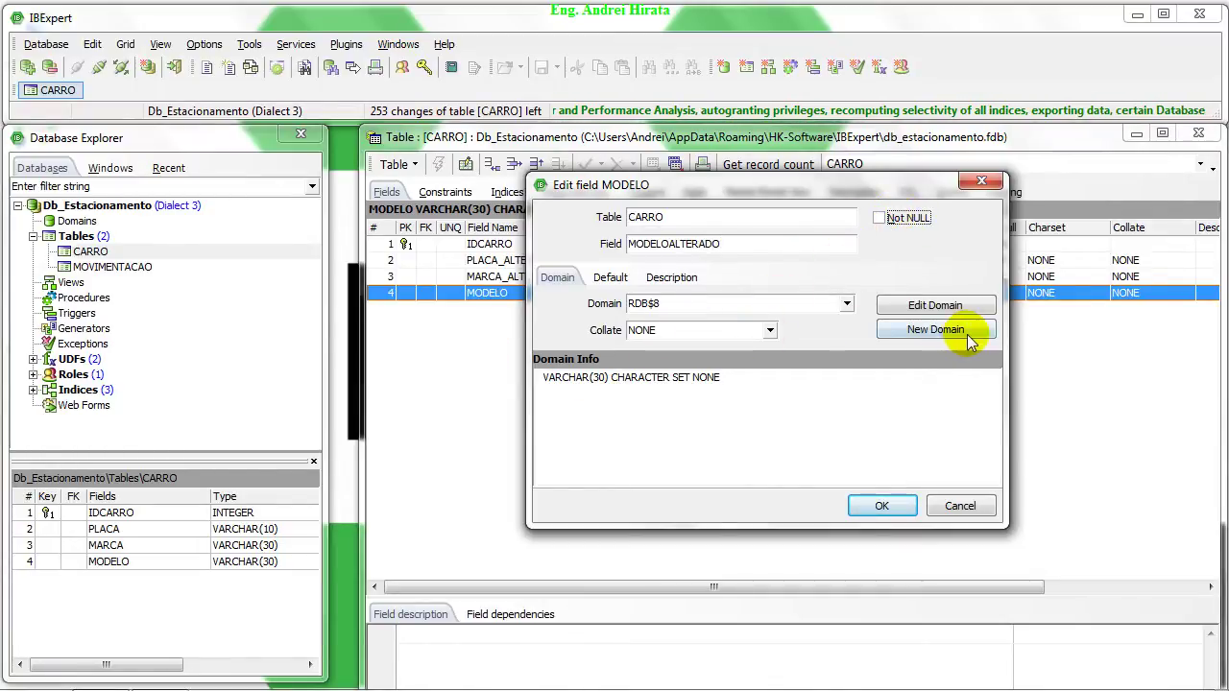
# - Edit the field's RDB$8 domain to a length of 20 and commit the domain change
pyautogui.click(922, 305)
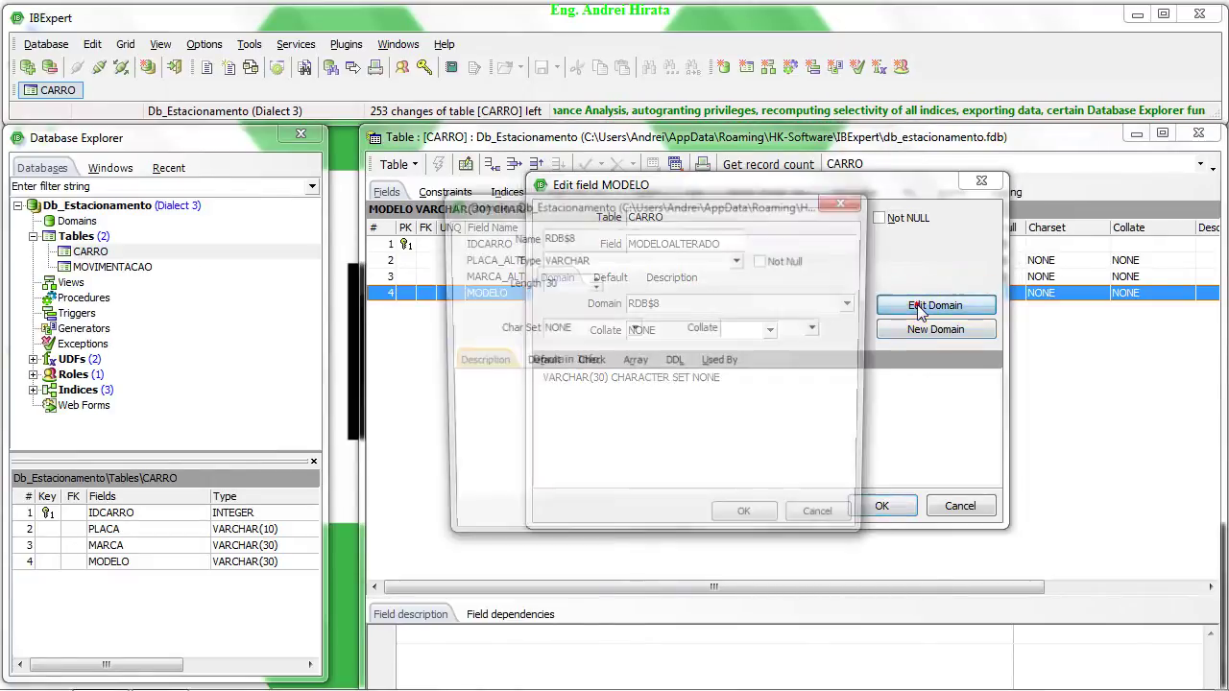
pyautogui.moveTo(630, 206); pyautogui.dragTo(832, 266)
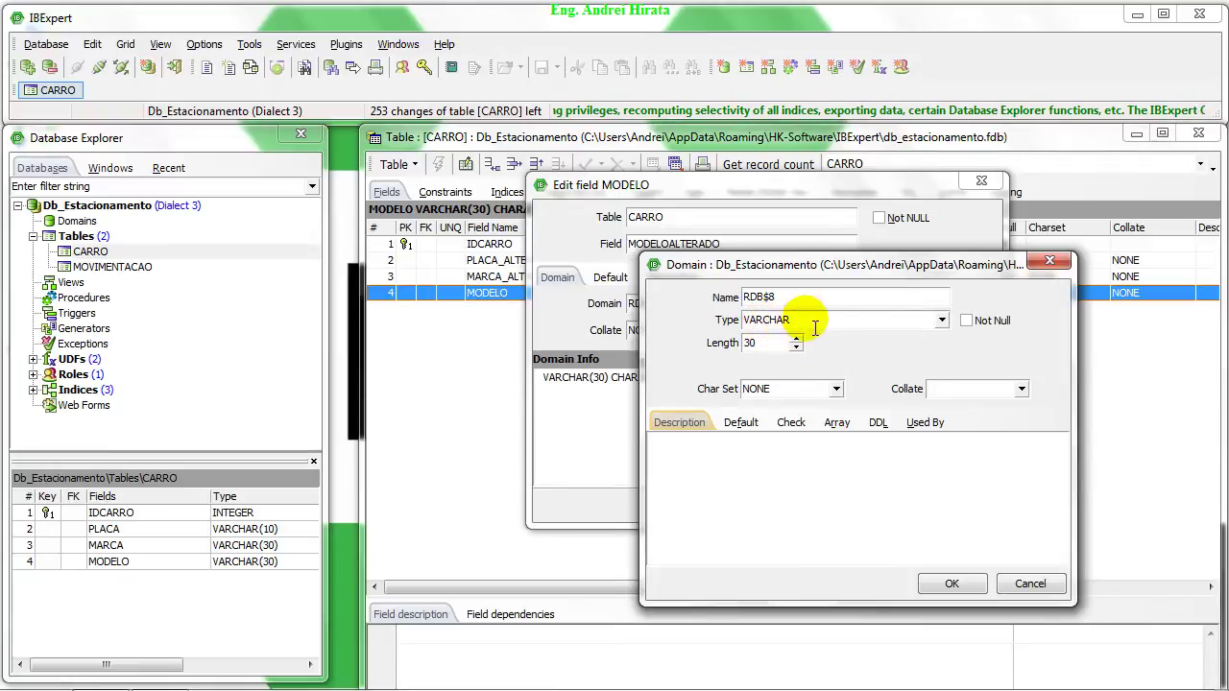
pyautogui.doubleClick(768, 349)
pyautogui.write('2')
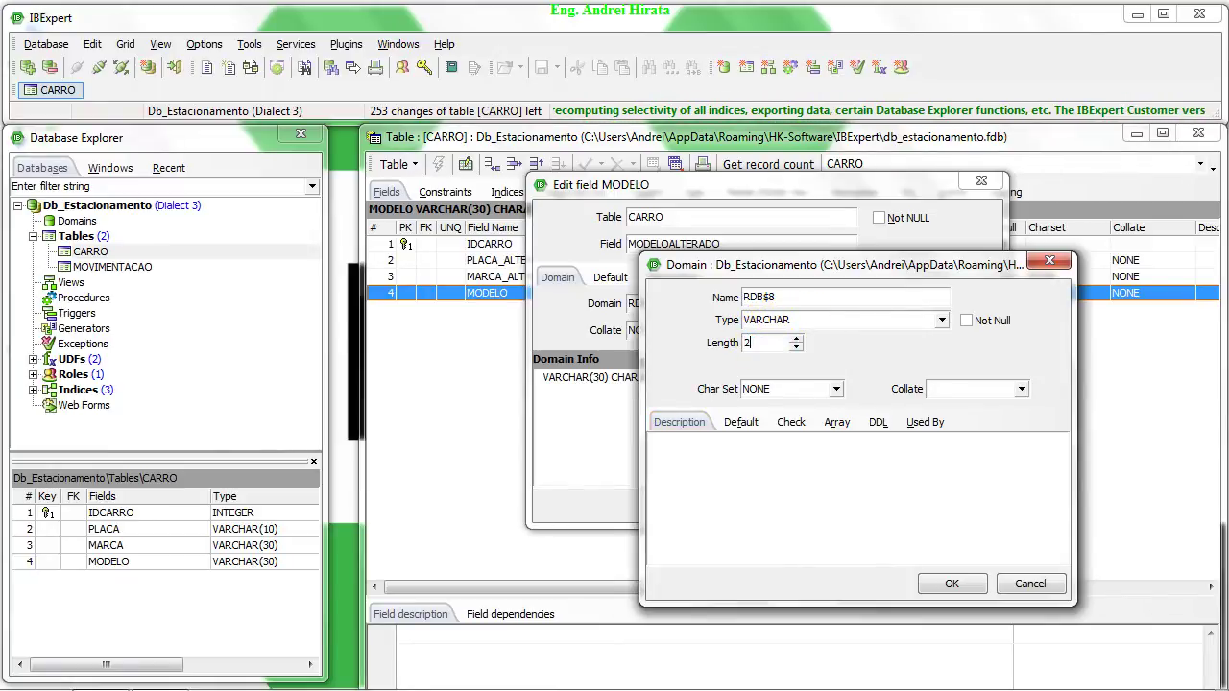
pyautogui.write('0')
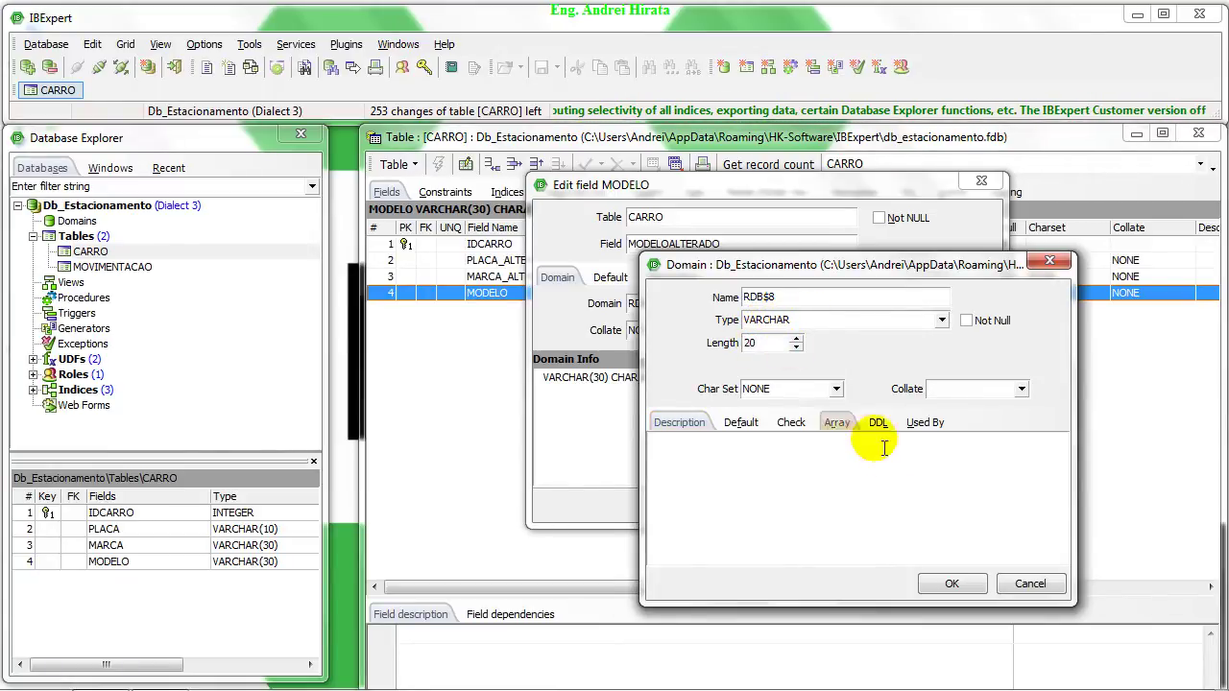
pyautogui.click(953, 584)
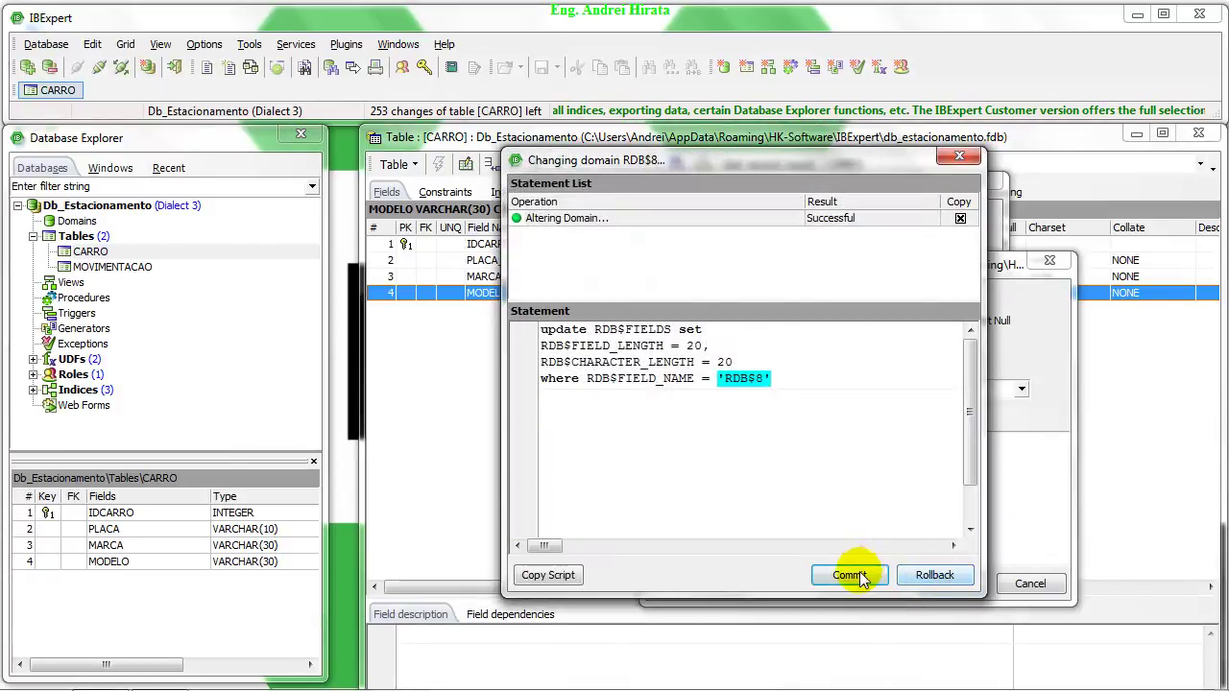
pyautogui.click(849, 576)
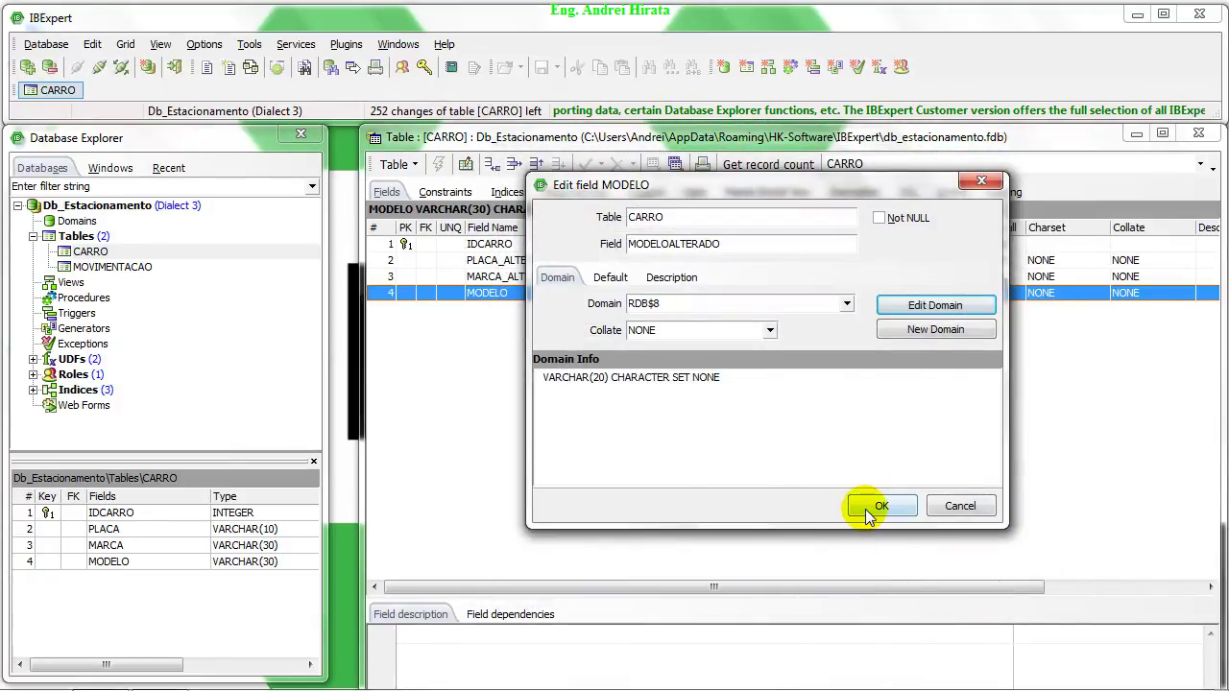
# - Confirm the edits to the MODELO field and commit the change to the CARRO table
pyautogui.click(869, 508)
pyautogui.click(851, 576)
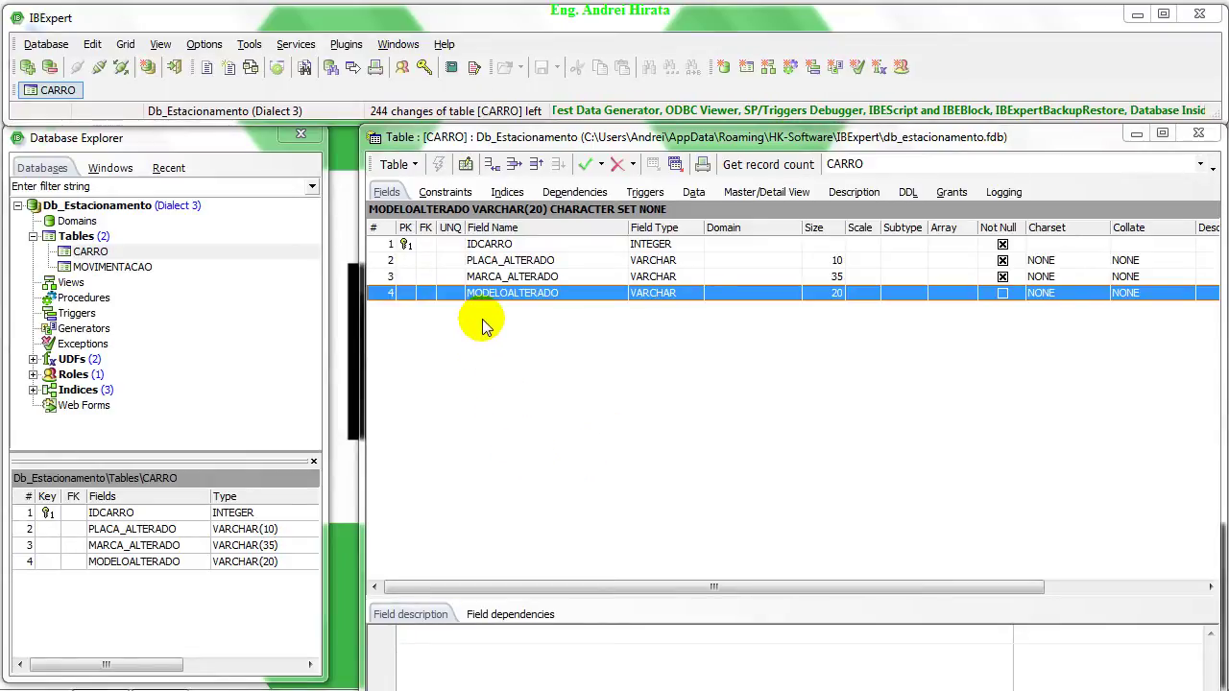
# - Add a Not Null INTEGER field named DADA to the CARRO table, then compile and commit the table change
pyautogui.click(466, 164)
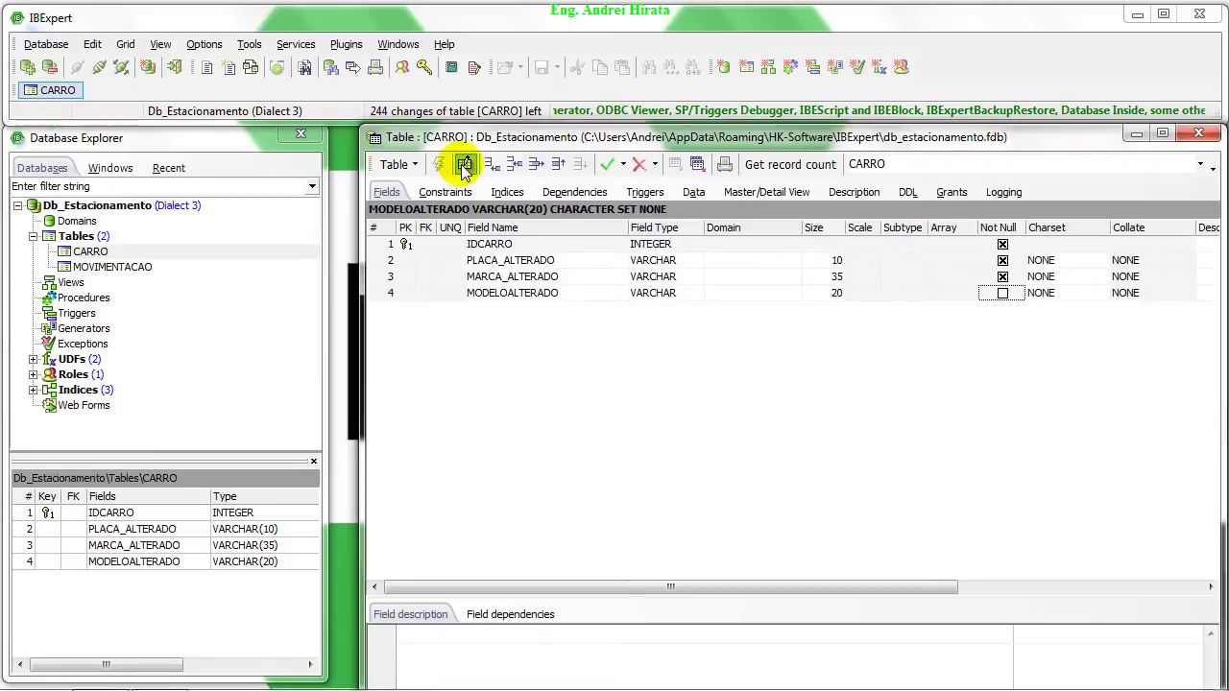
pyautogui.click(501, 279)
pyautogui.press('Down')
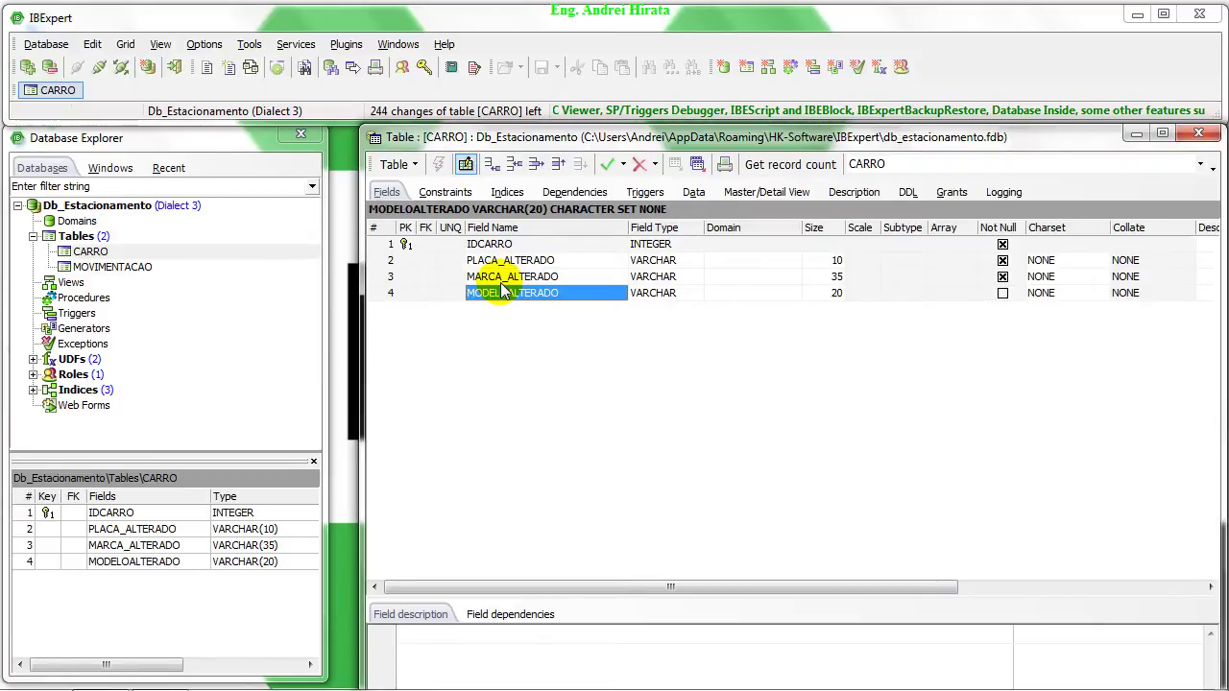
pyautogui.press('Down')
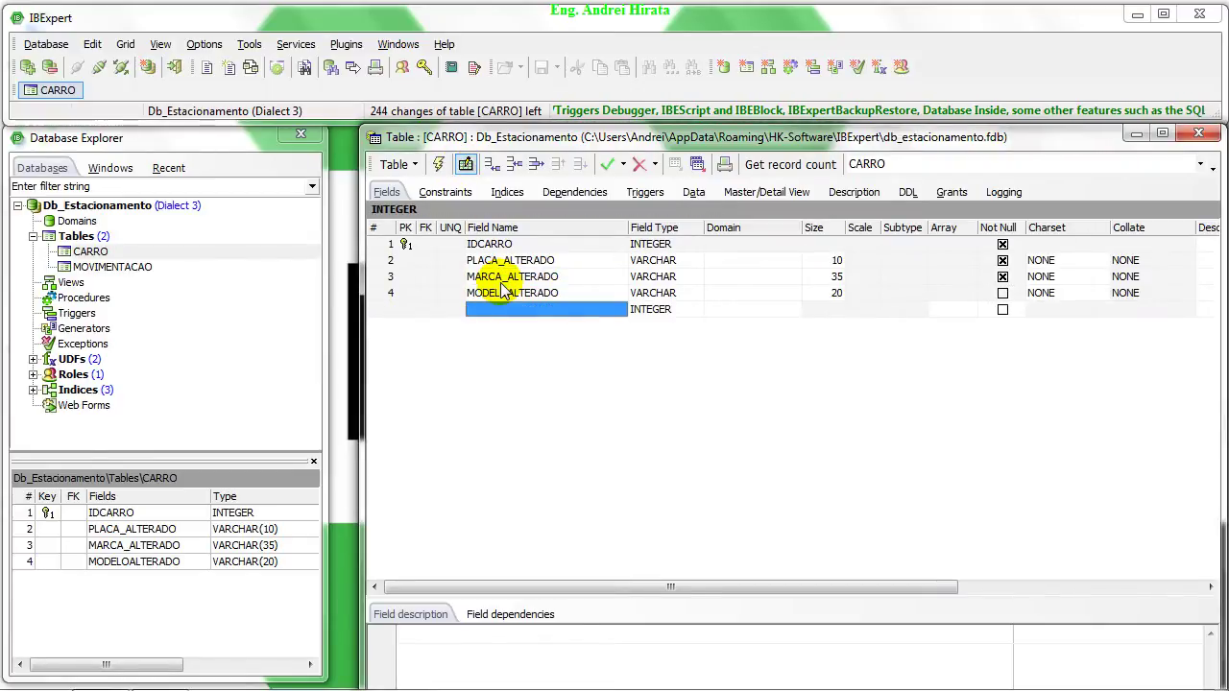
pyautogui.write('dada')
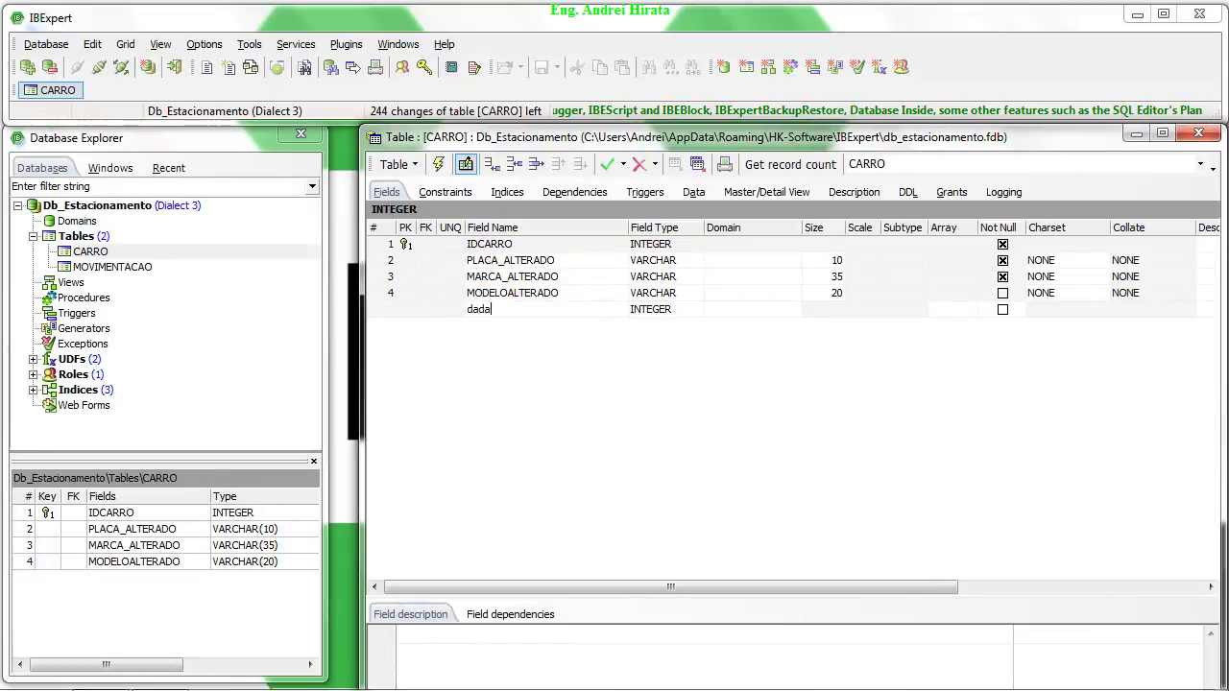
pyautogui.click(1001, 311)
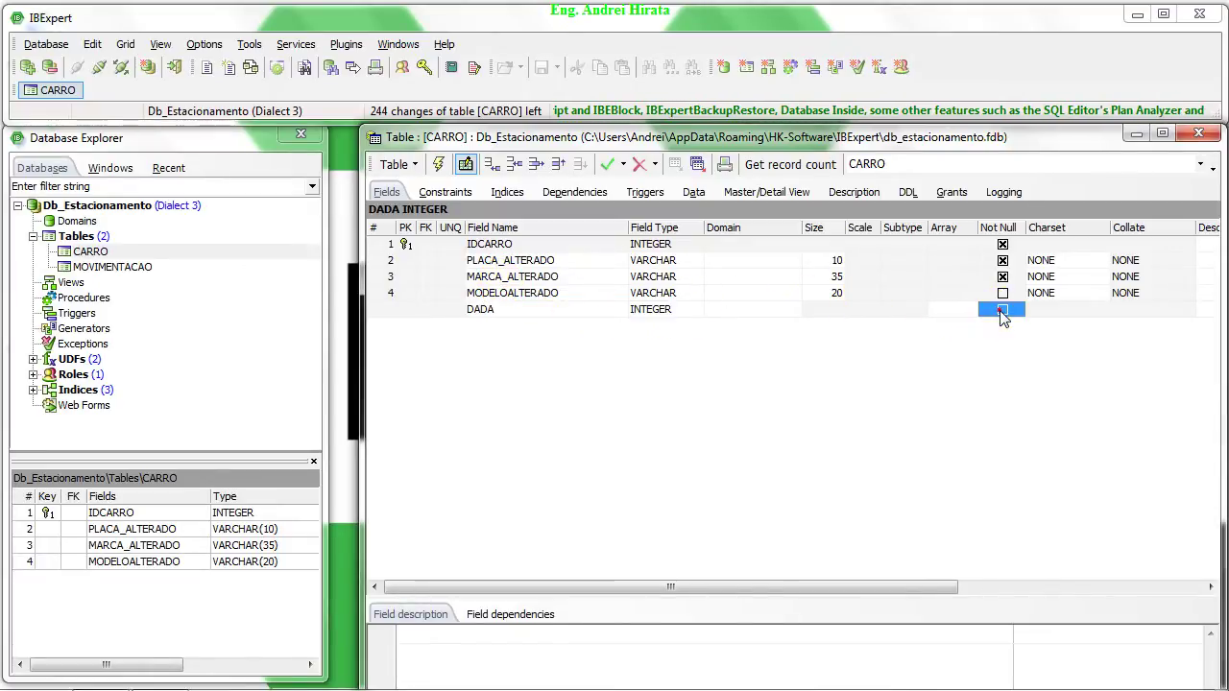
pyautogui.click(437, 166)
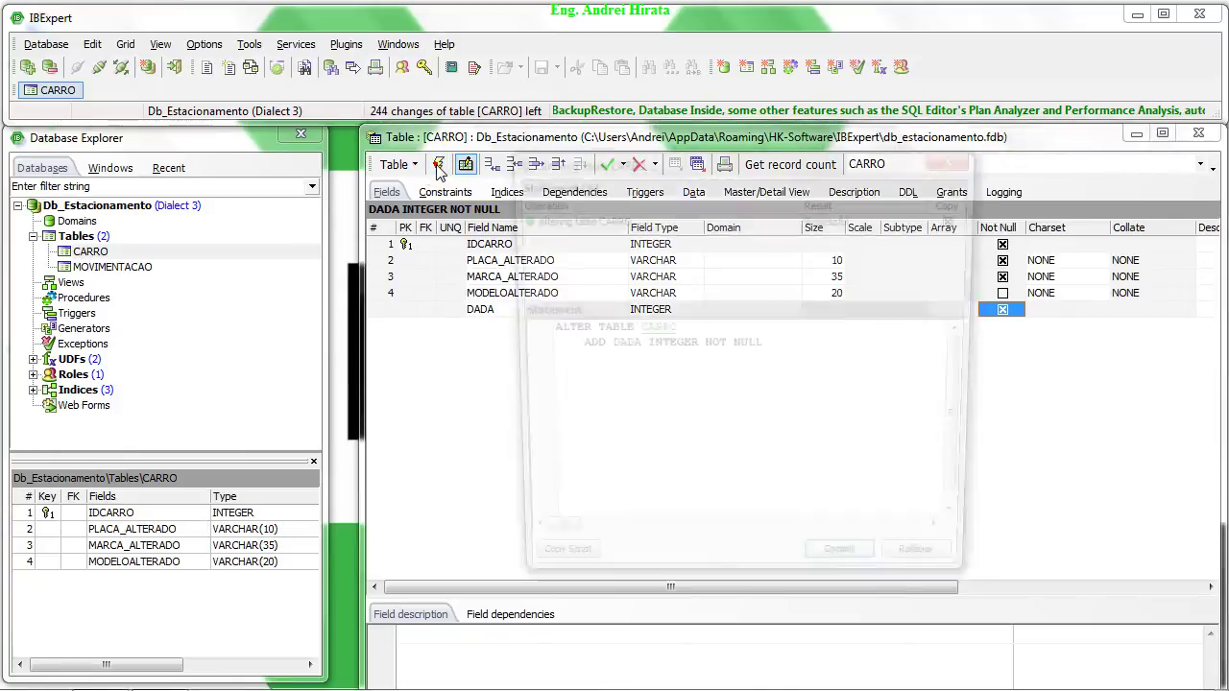
pyautogui.click(860, 582)
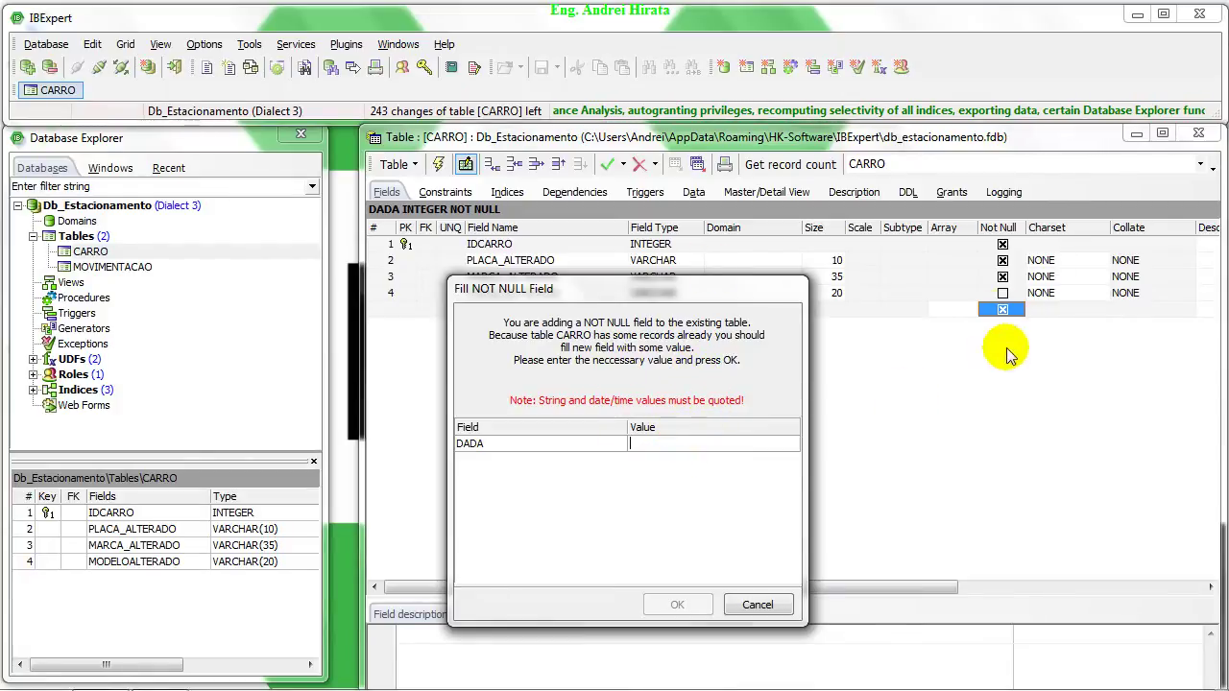
# - Fill the DADA field of the existing records with the value 32 and commit the update
pyautogui.moveTo(747, 290); pyautogui.dragTo(800, 329)
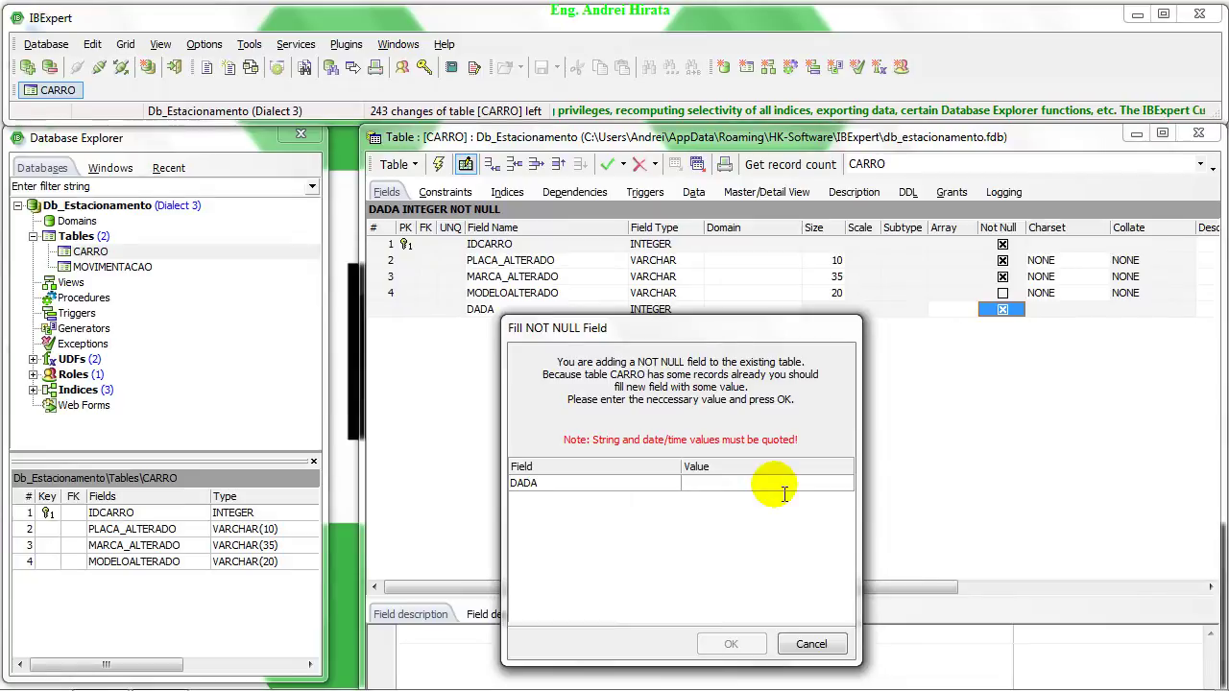
pyautogui.click(753, 484)
pyautogui.write('32')
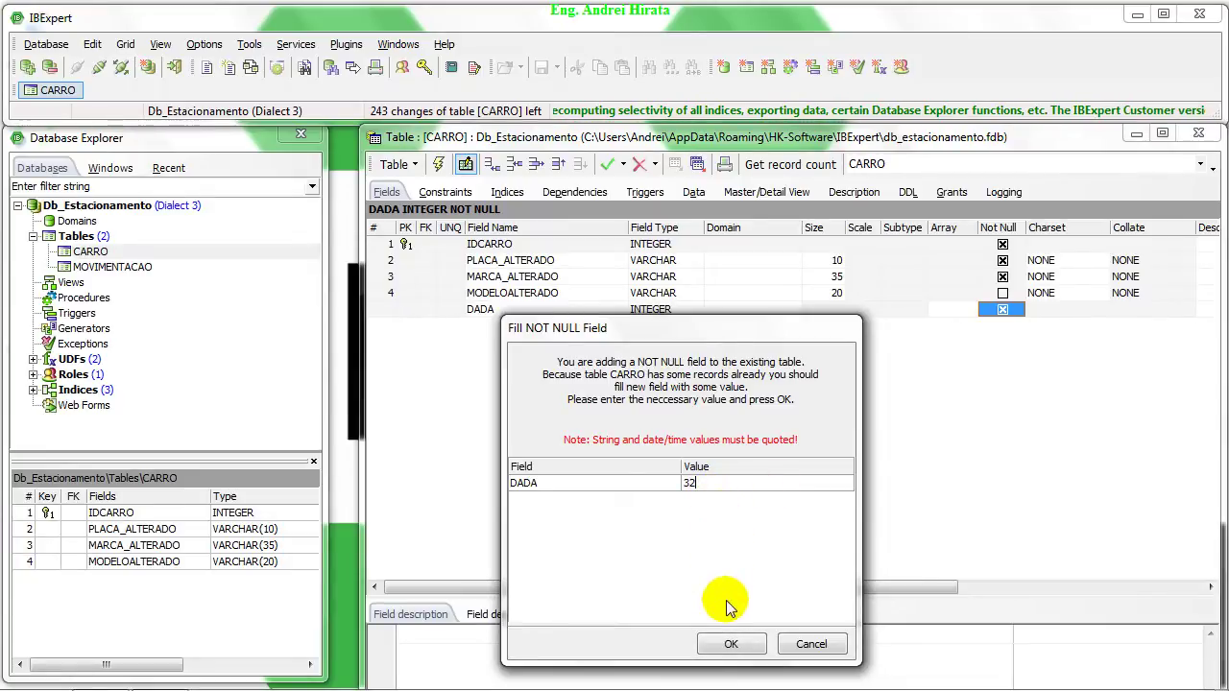
pyautogui.click(729, 644)
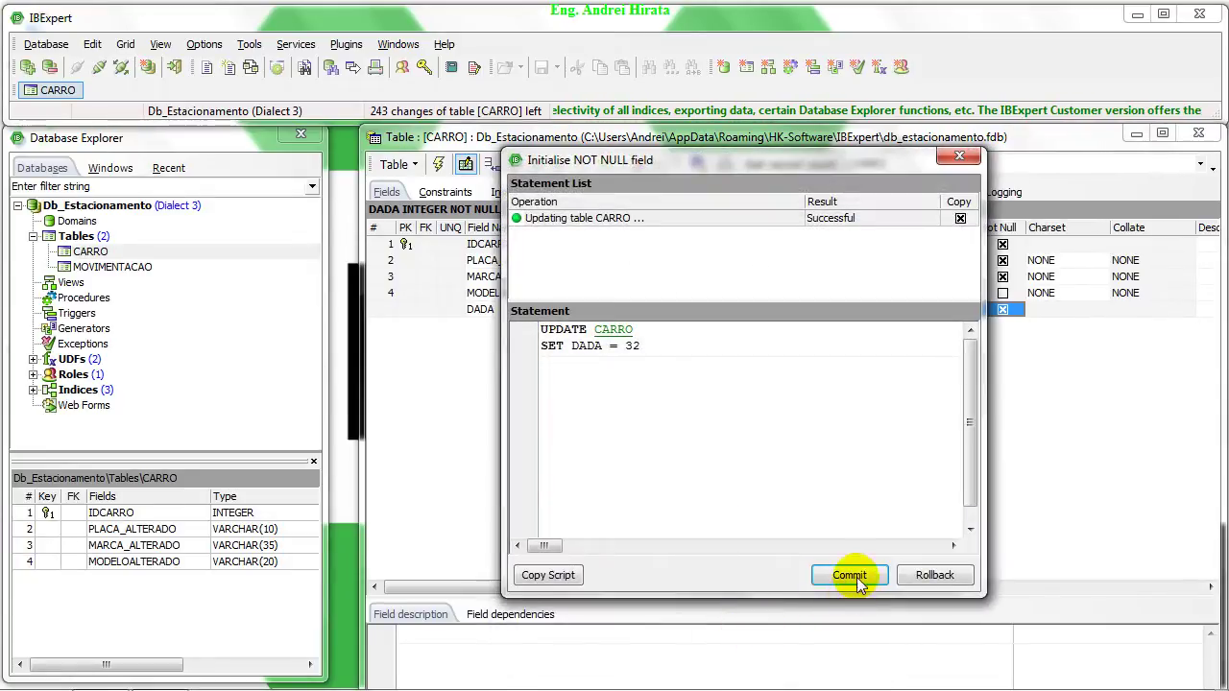
pyautogui.click(849, 575)
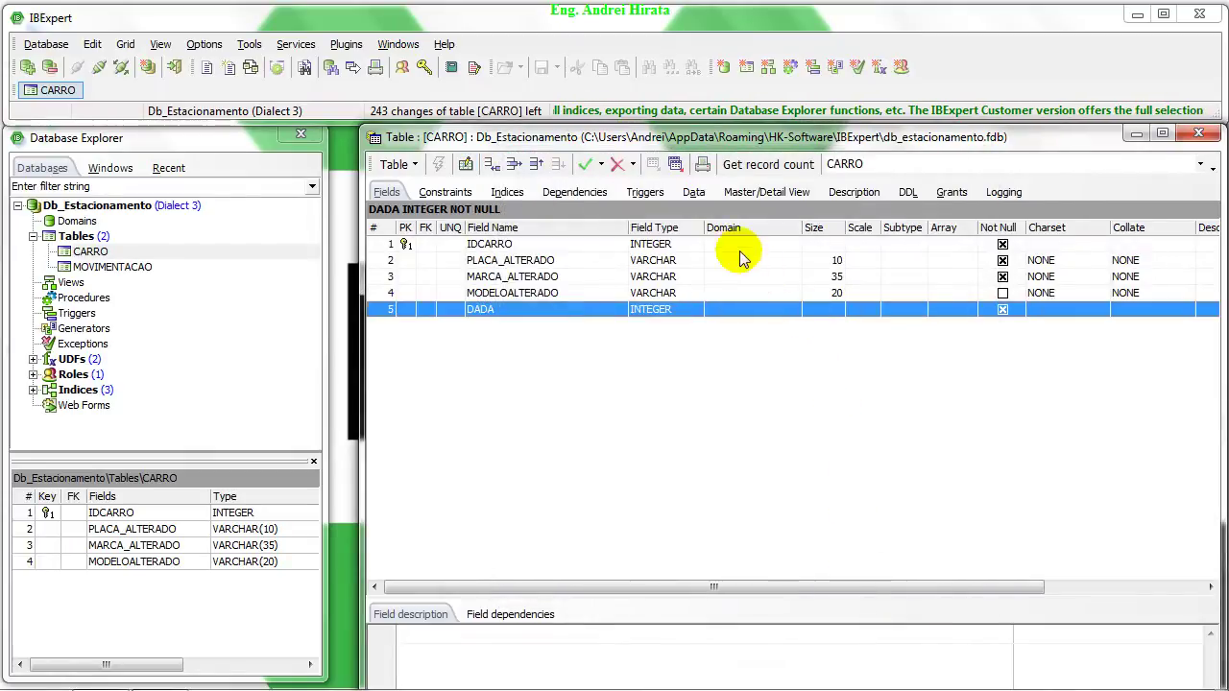
# - Open the CARRO table's data and commit the transaction to refresh the records with the DADA column
pyautogui.click(693, 192)
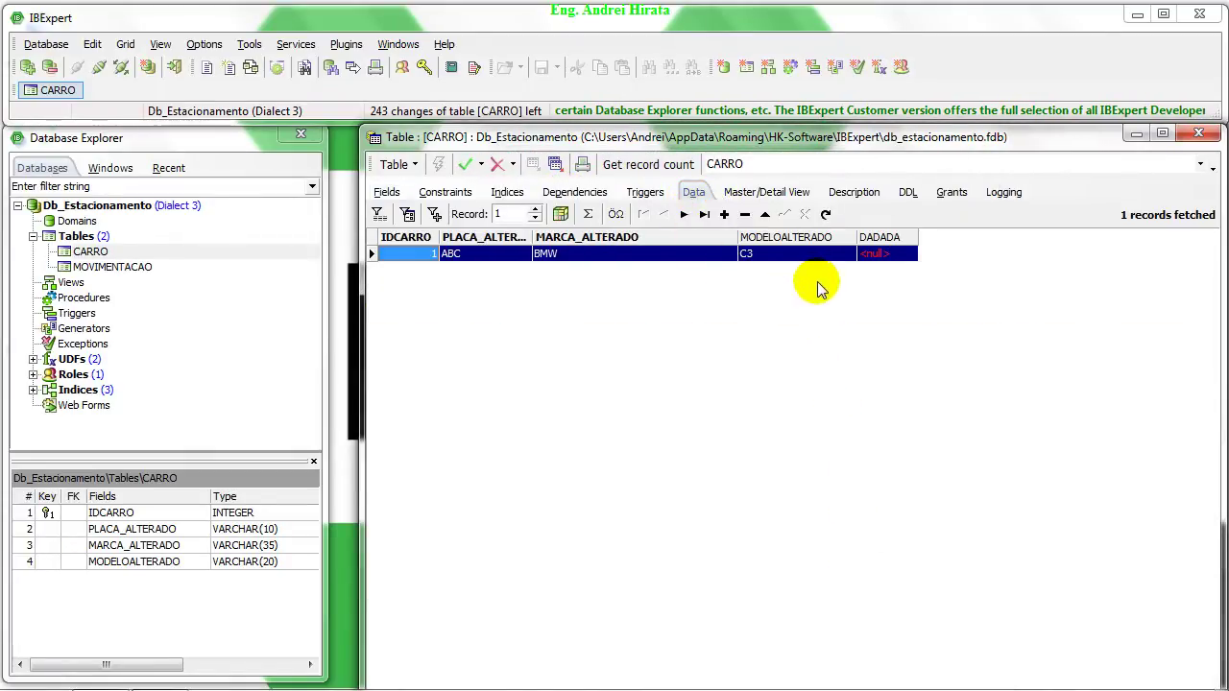
pyautogui.click(794, 336)
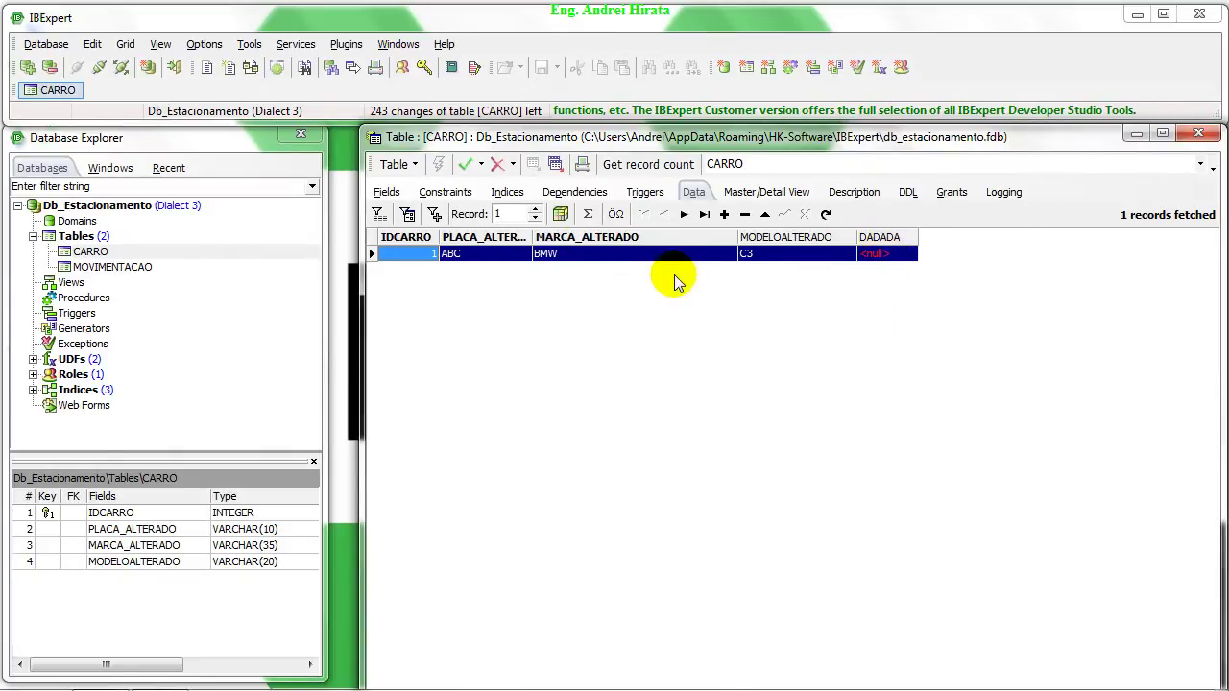
pyautogui.click(465, 164)
pyautogui.click(585, 377)
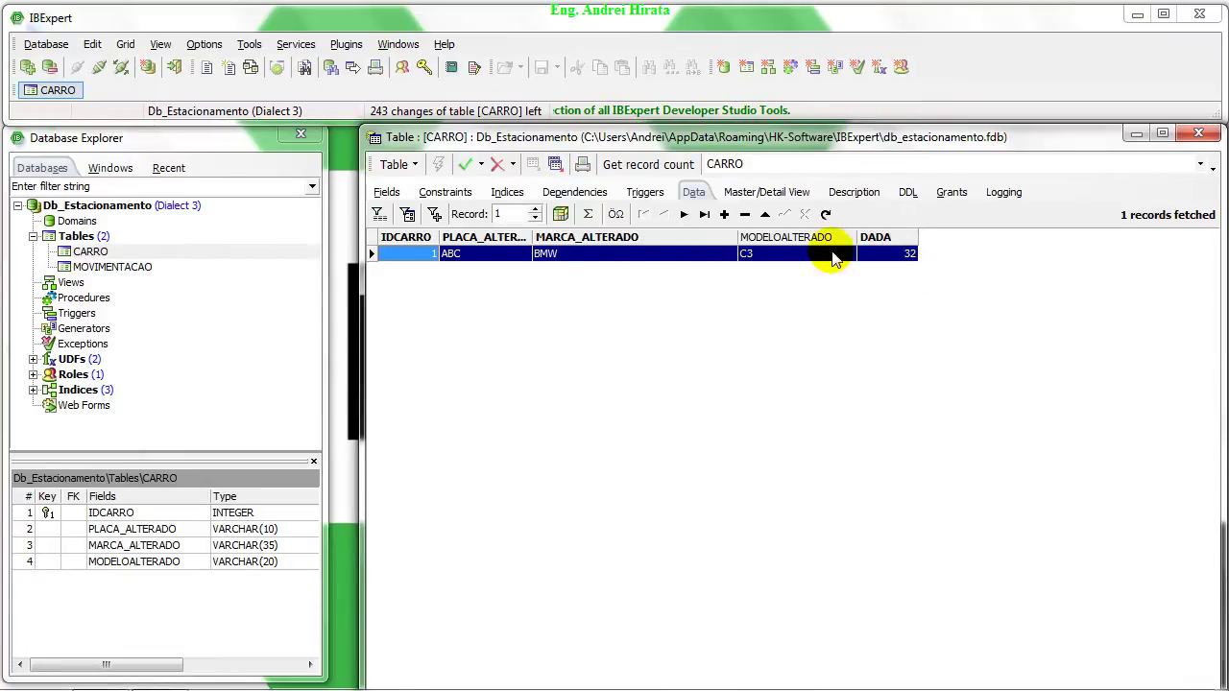
# - Return to the CARRO field list and start a new field named DAE with Not NULL enabled
pyautogui.click(386, 192)
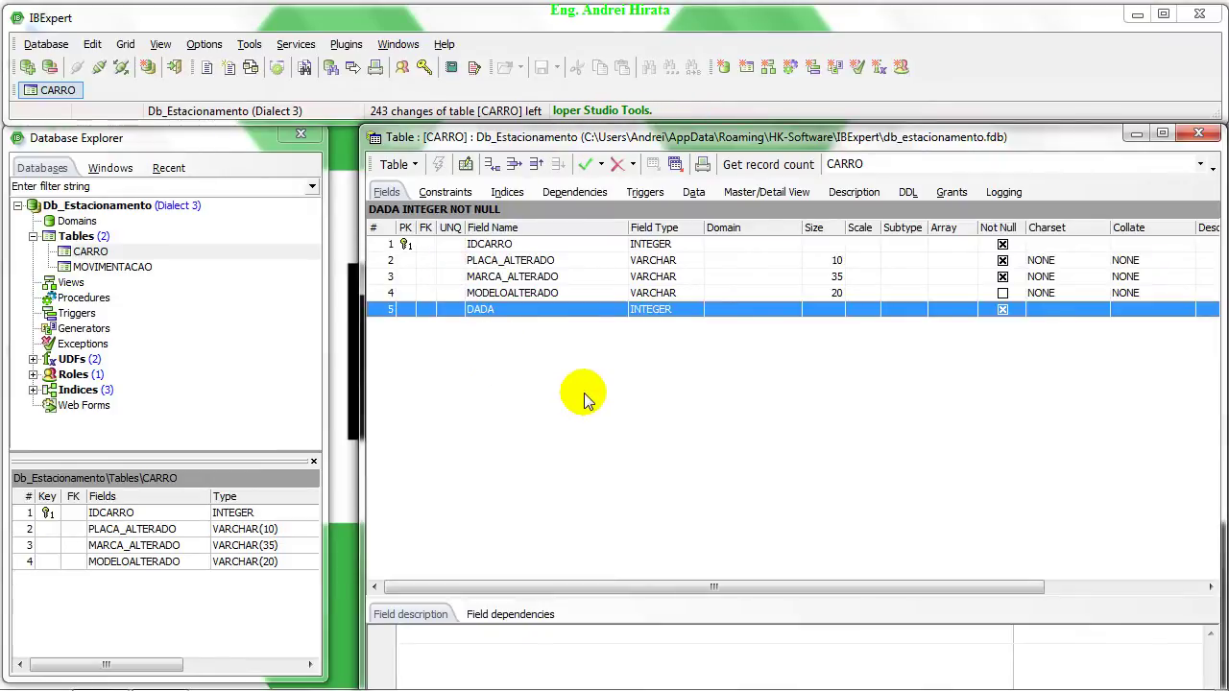
pyautogui.rightClick(575, 358)
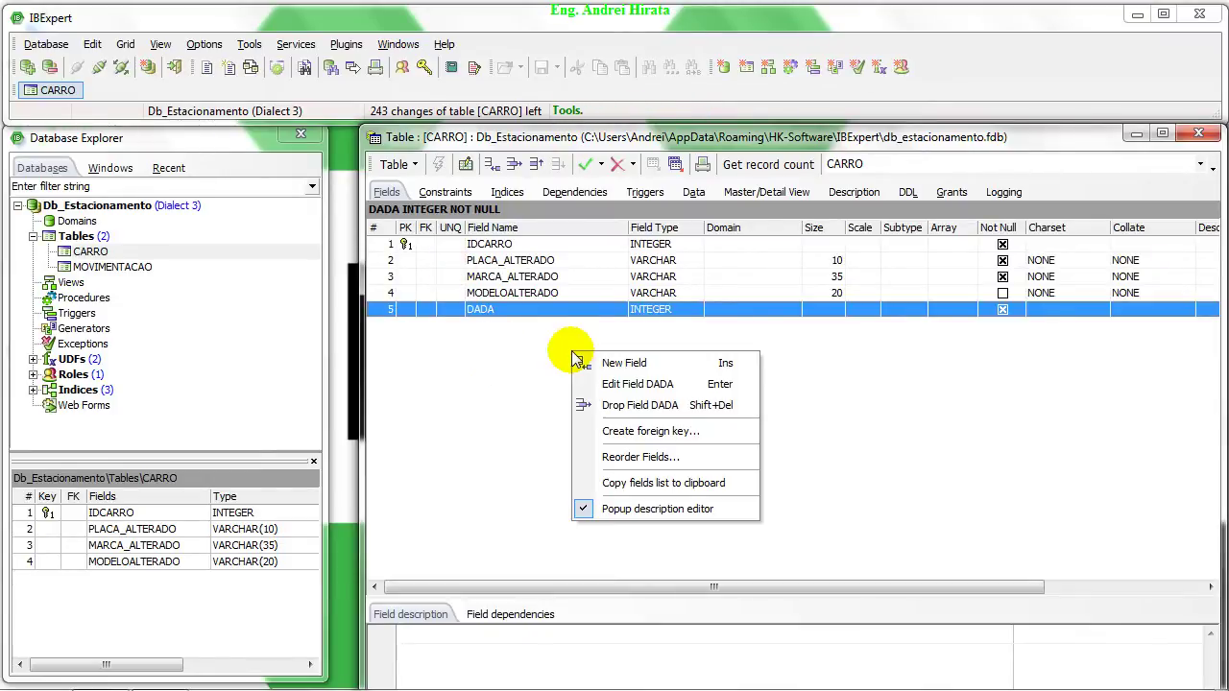
pyautogui.click(586, 363)
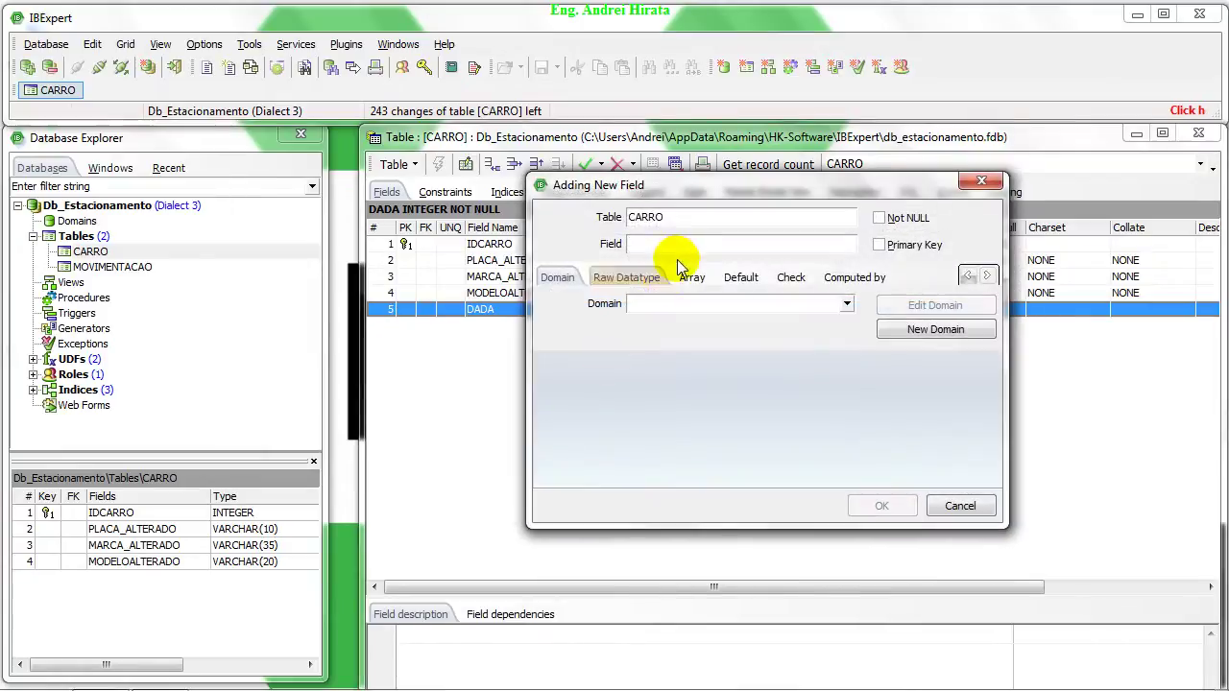
pyautogui.write('DAE')
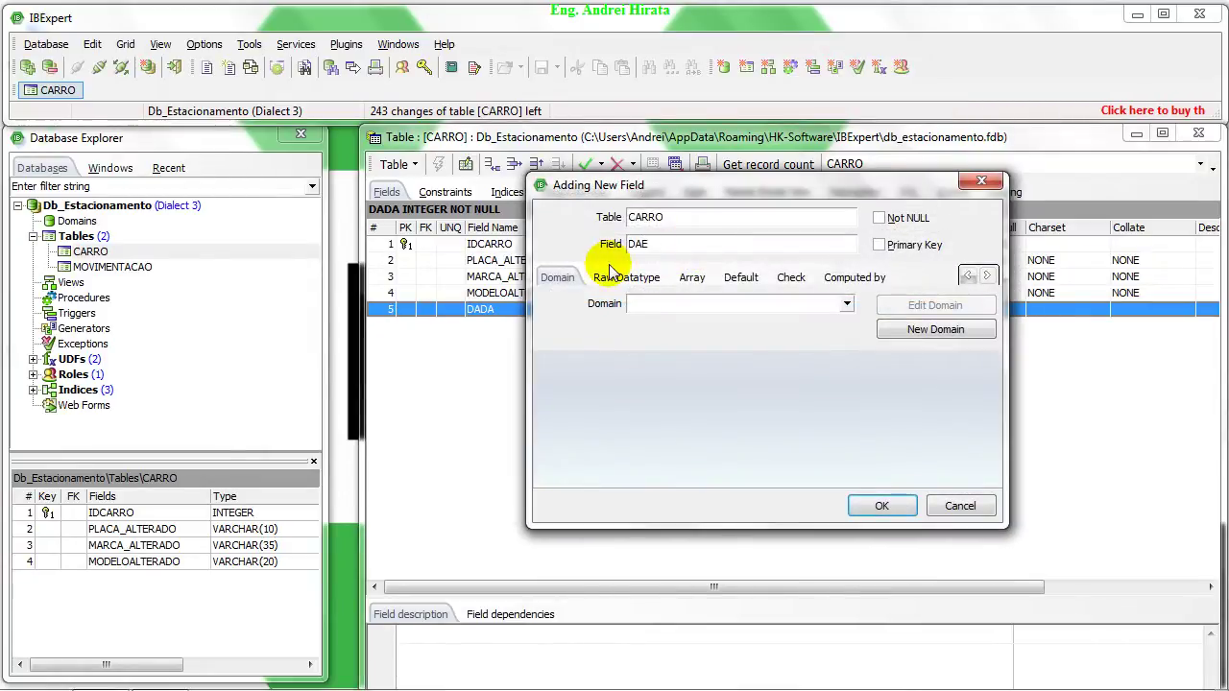
pyautogui.click(891, 218)
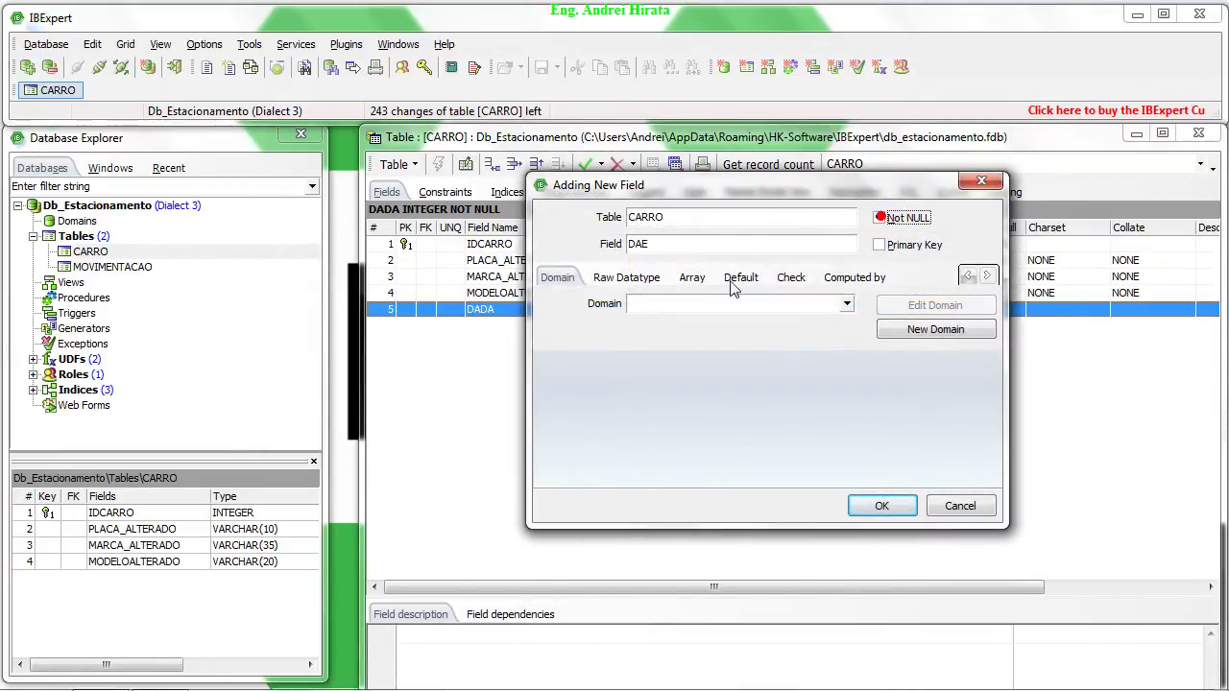
# - Give the DAE field the raw datatype VARCHAR with length 11, then create it and commit the change
pyautogui.click(634, 278)
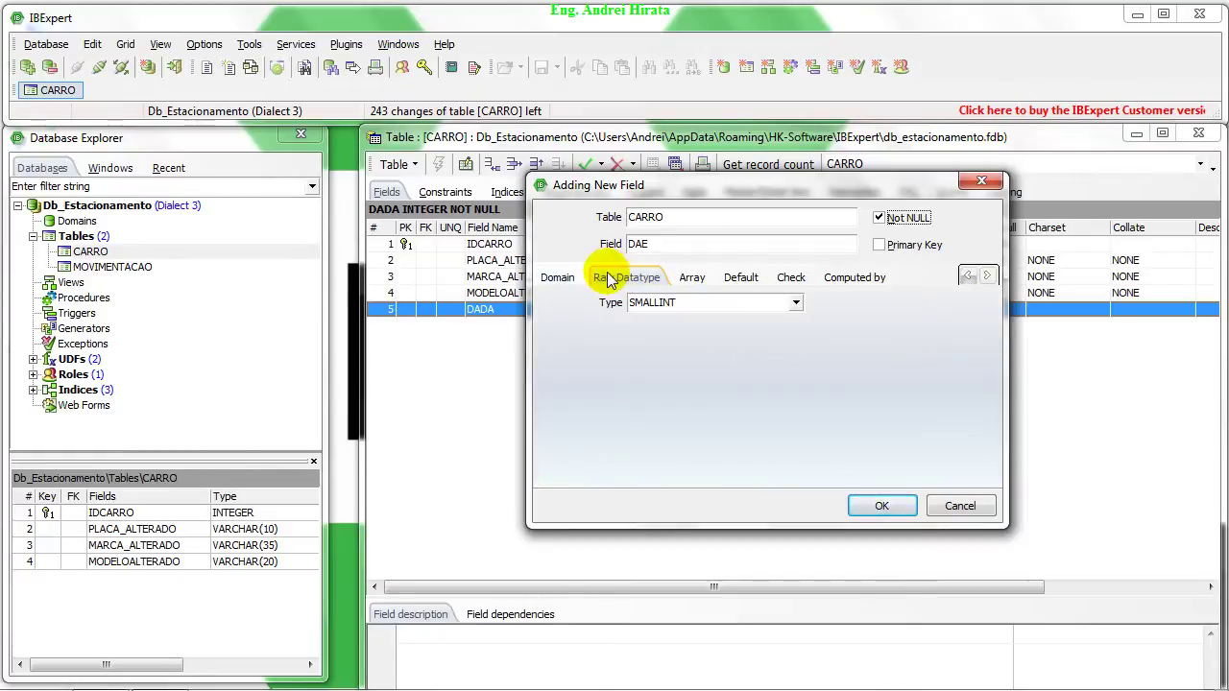
pyautogui.click(795, 304)
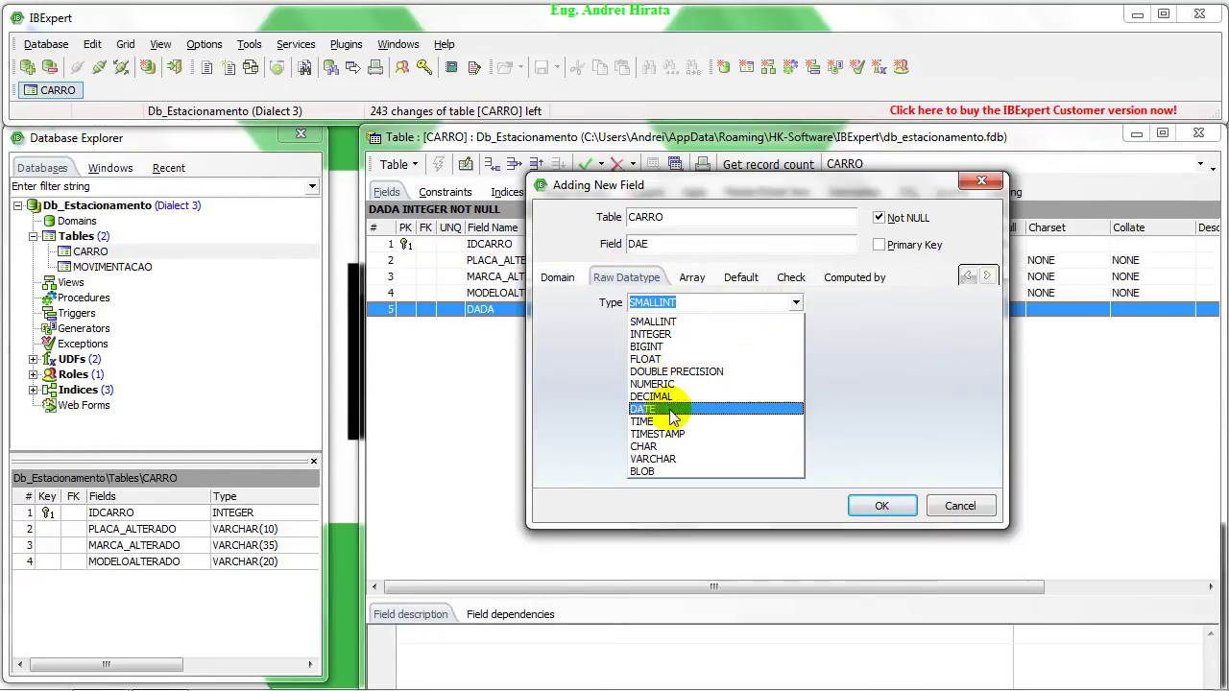
pyautogui.click(682, 462)
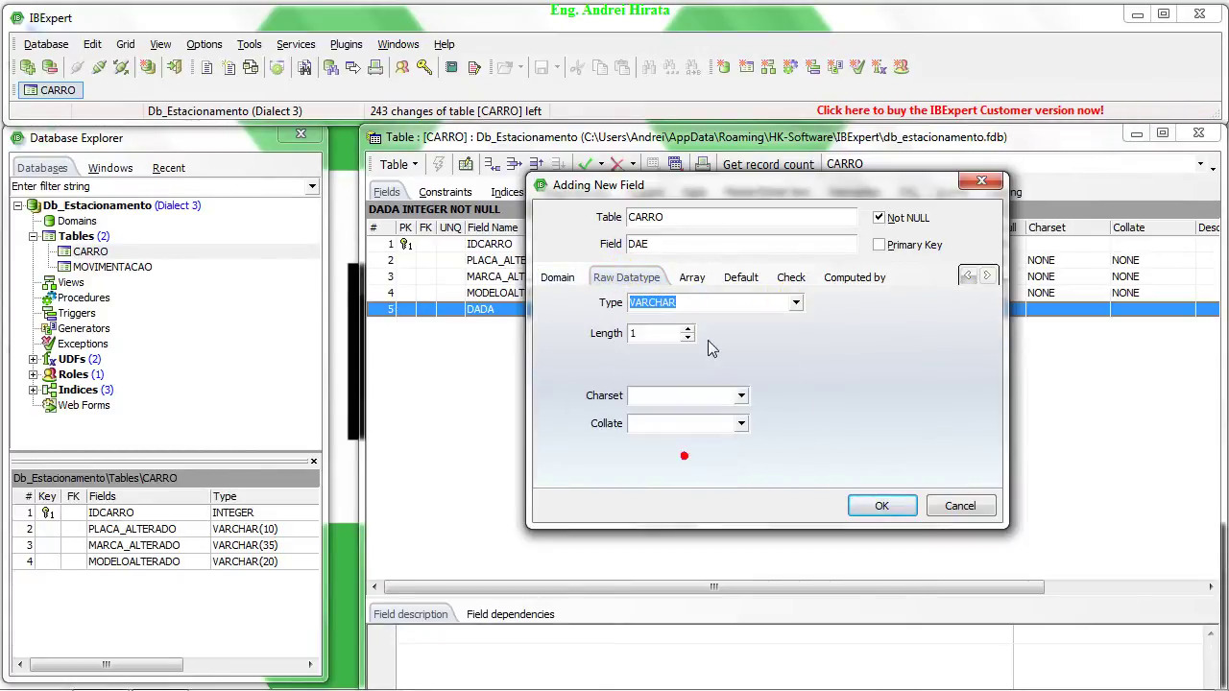
pyautogui.write('1')
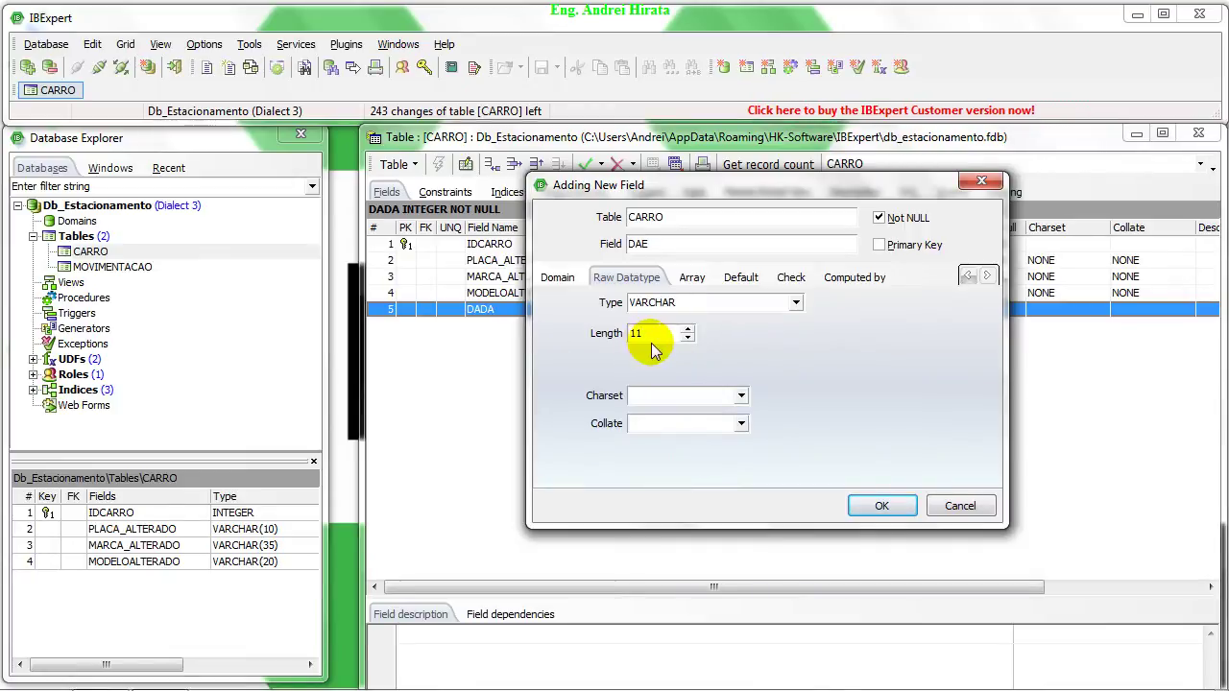
pyautogui.click(876, 506)
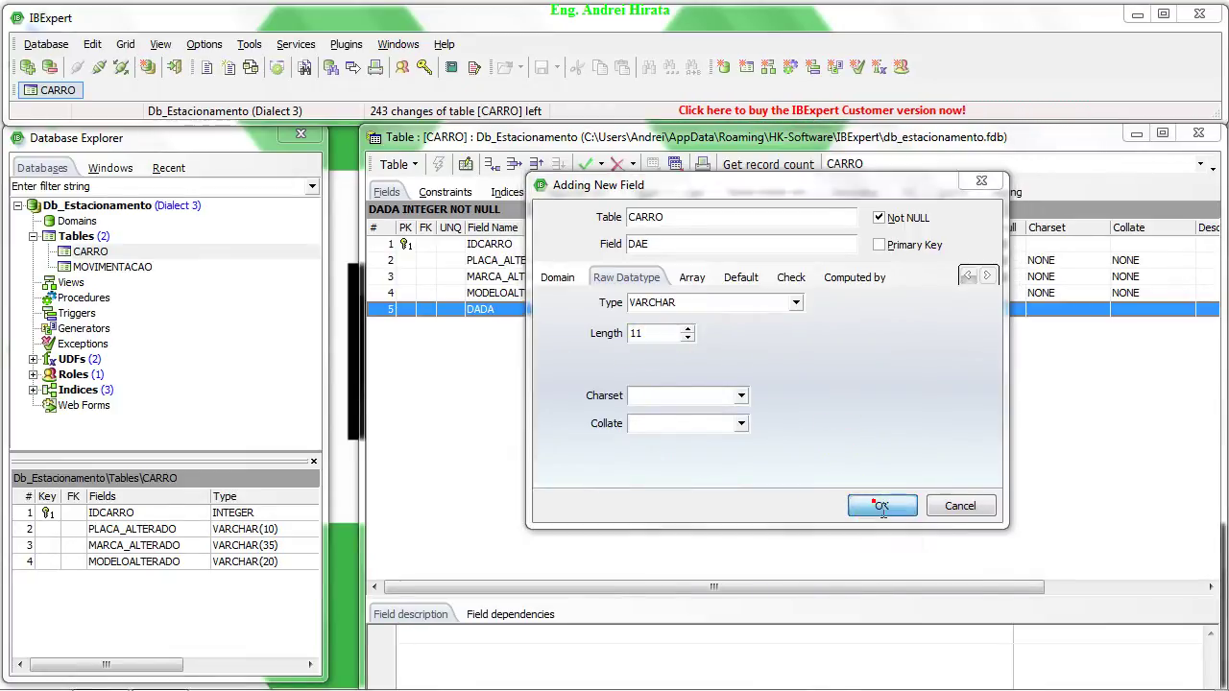
pyautogui.click(849, 575)
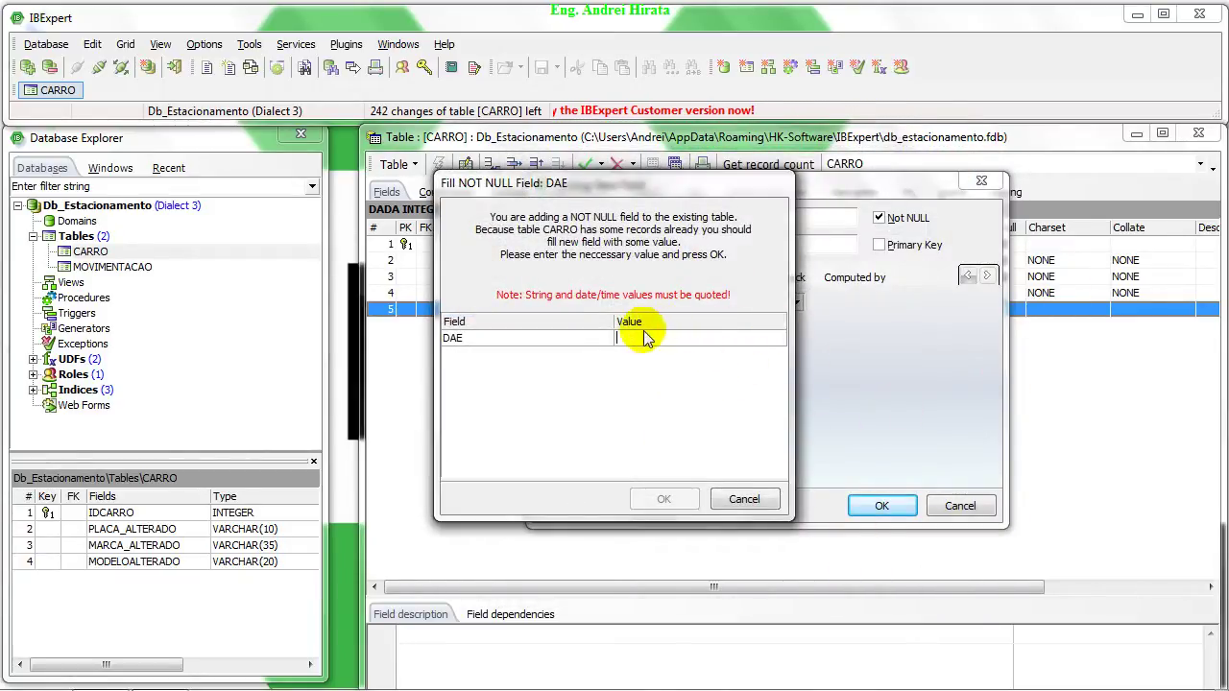
# - Fill the DAE field of the existing records with the value 23 and commit the update
pyautogui.click(680, 342)
pyautogui.write('23')
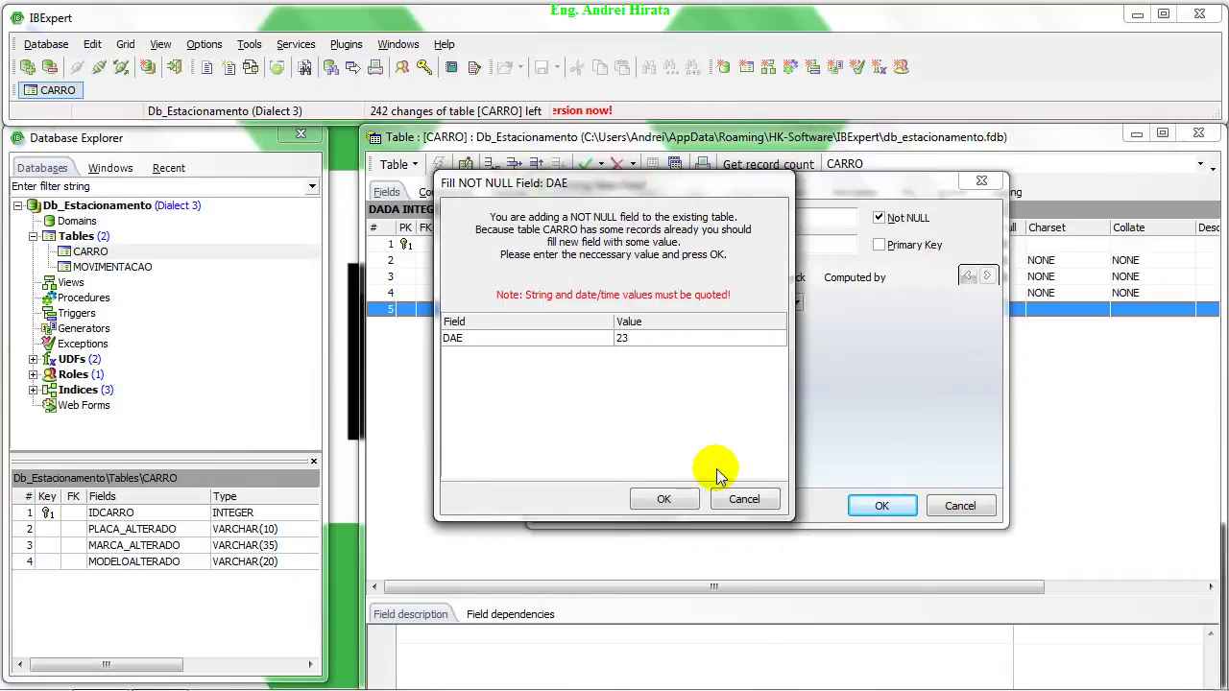
pyautogui.click(663, 499)
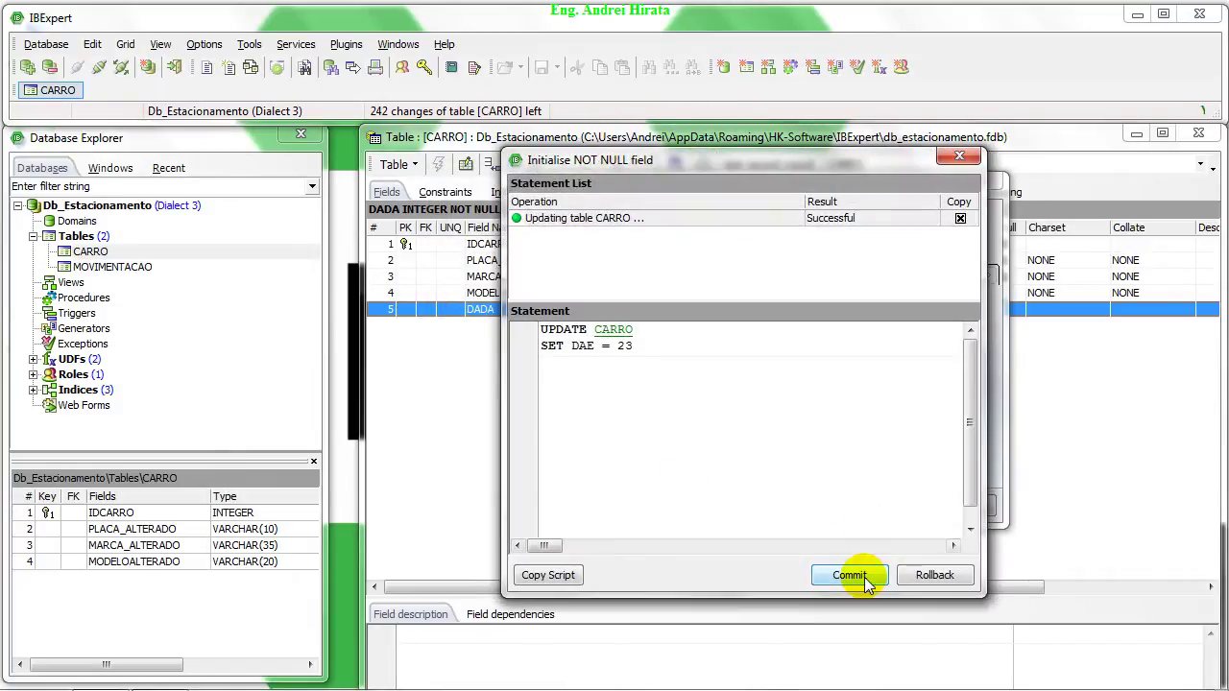
pyautogui.click(854, 577)
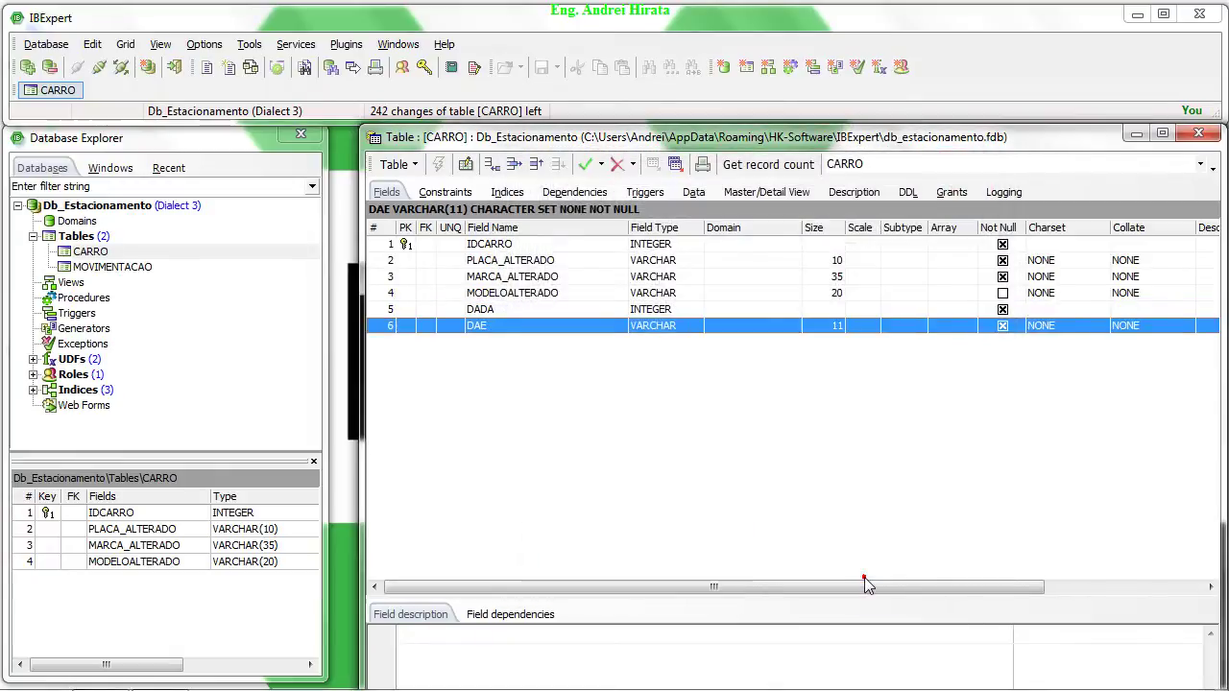
# - Show the CARRO table's data again and commit the transaction to refresh the records with the DAE column
pyautogui.click(695, 193)
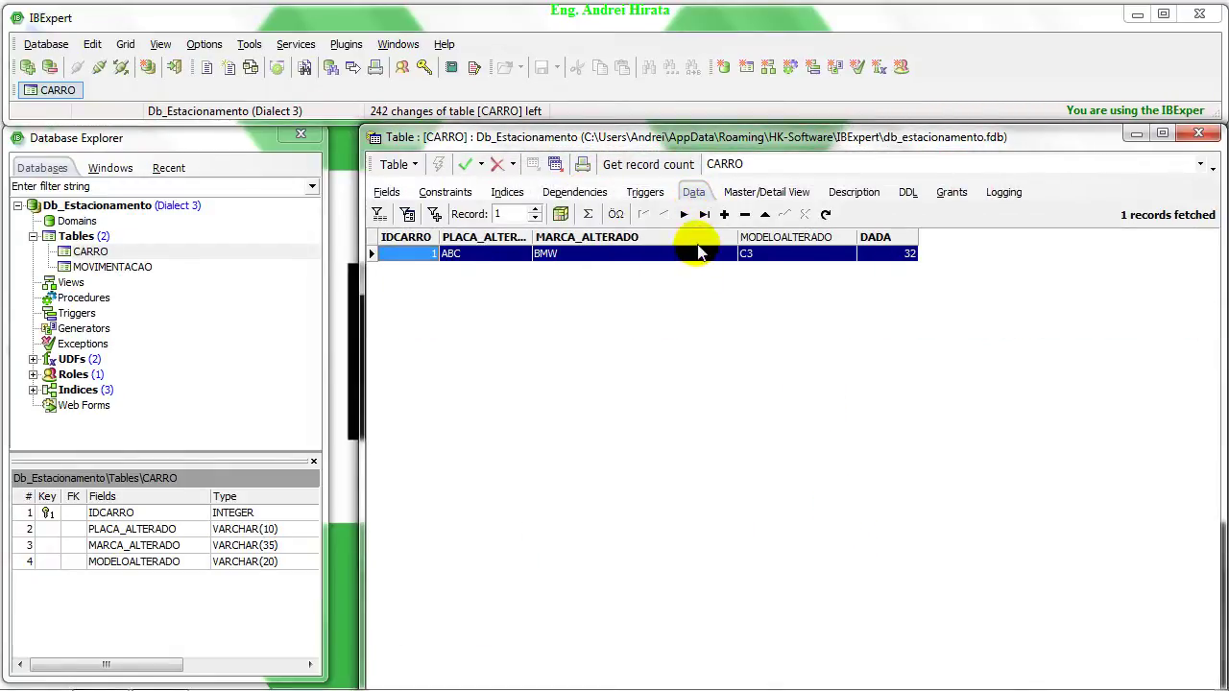
pyautogui.click(467, 171)
pyautogui.click(574, 381)
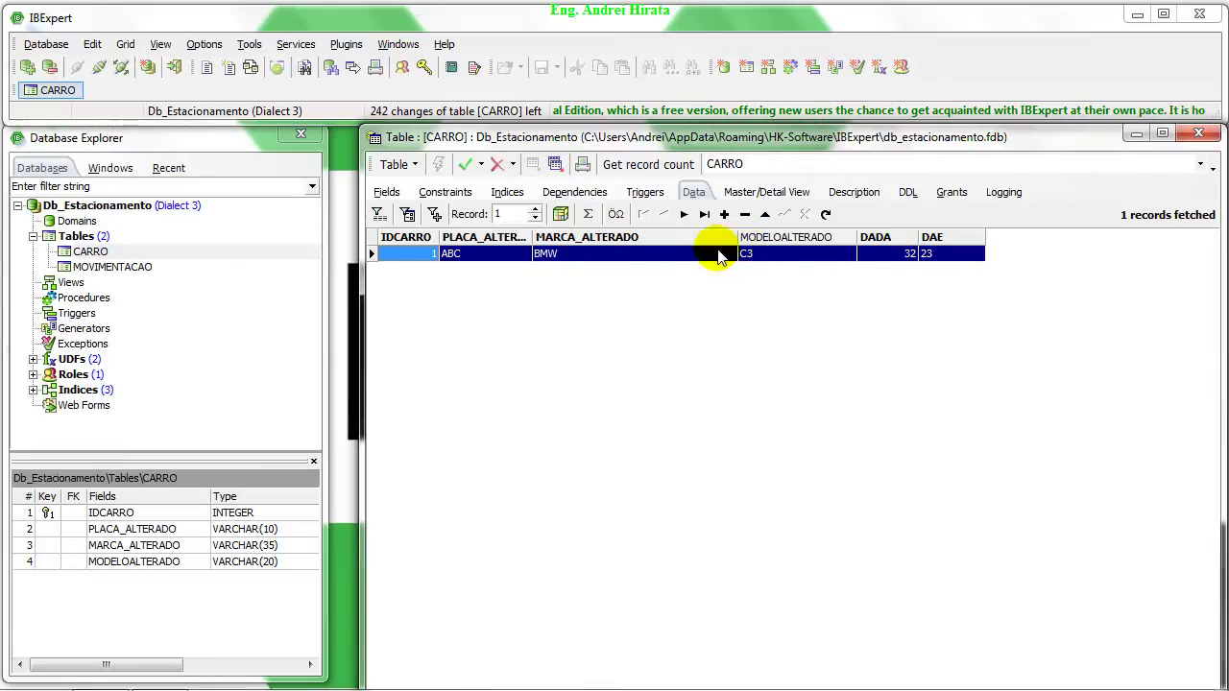
# - Return to the CARRO field list, drop the DAE field and commit the change
pyautogui.click(386, 192)
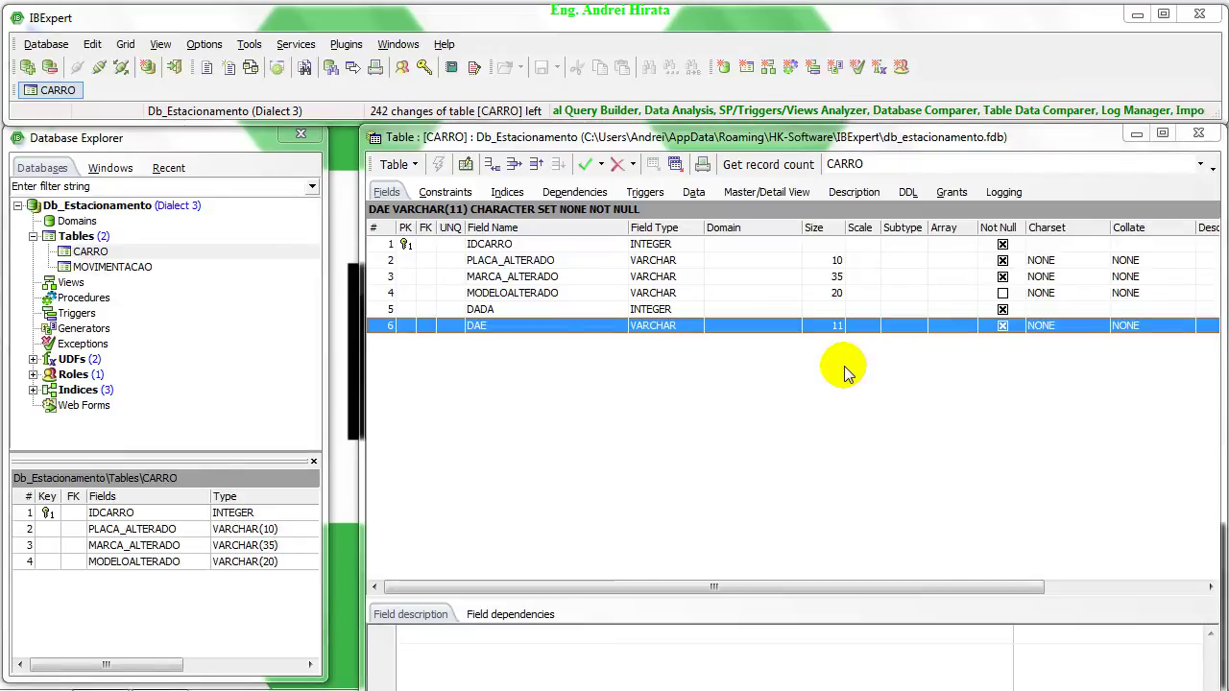
pyautogui.rightClick(727, 333)
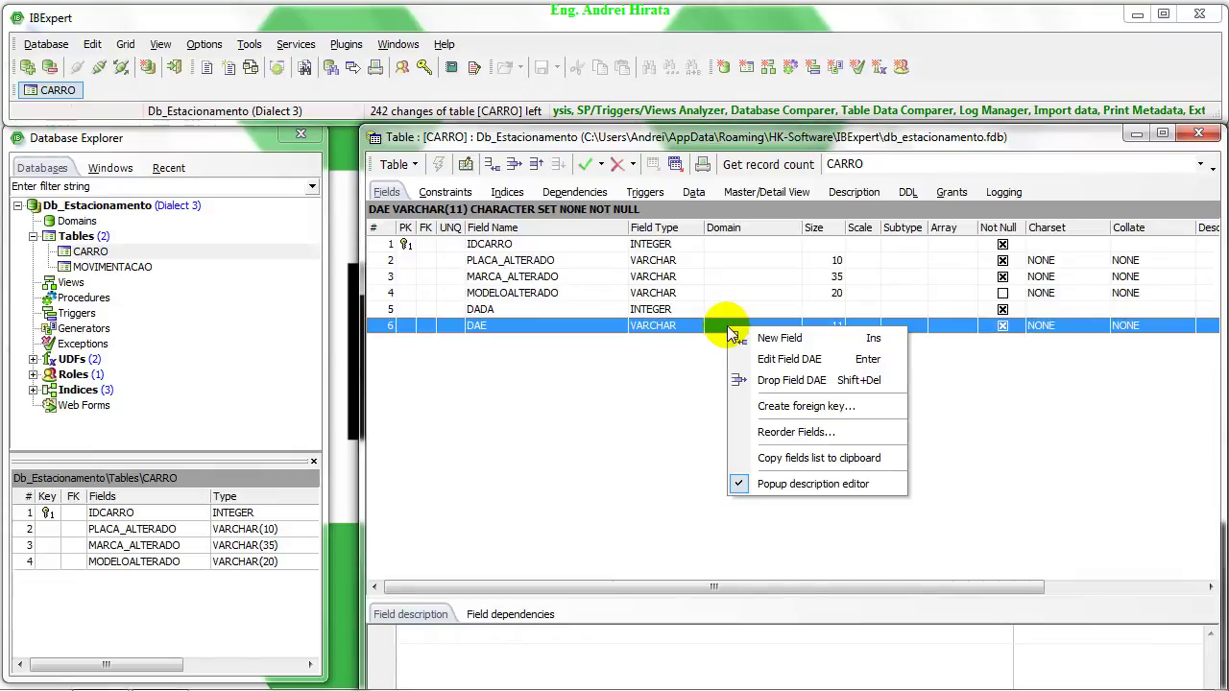
pyautogui.click(811, 384)
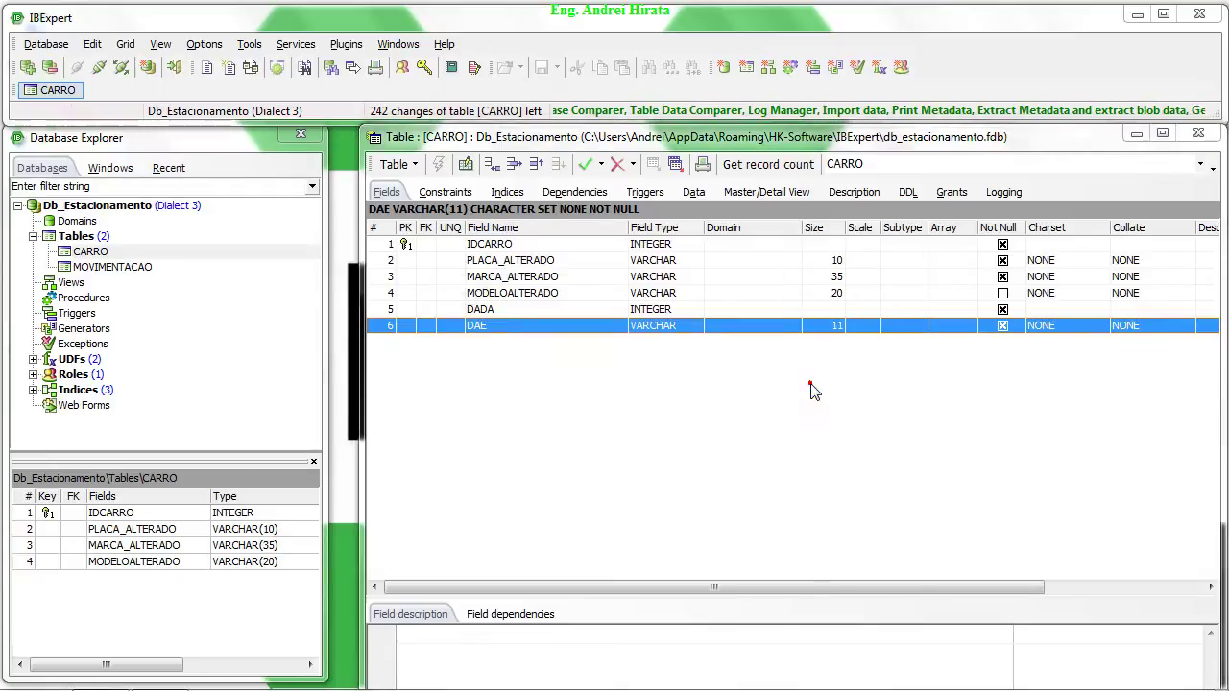
pyautogui.click(579, 380)
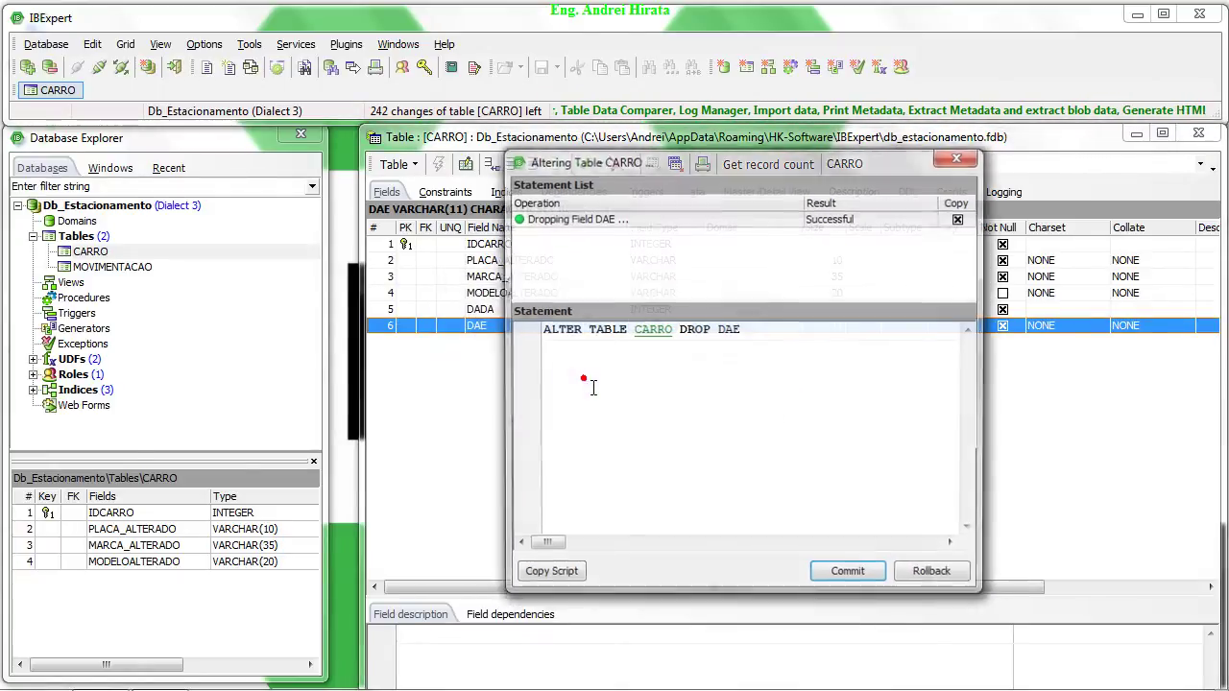
pyautogui.click(845, 575)
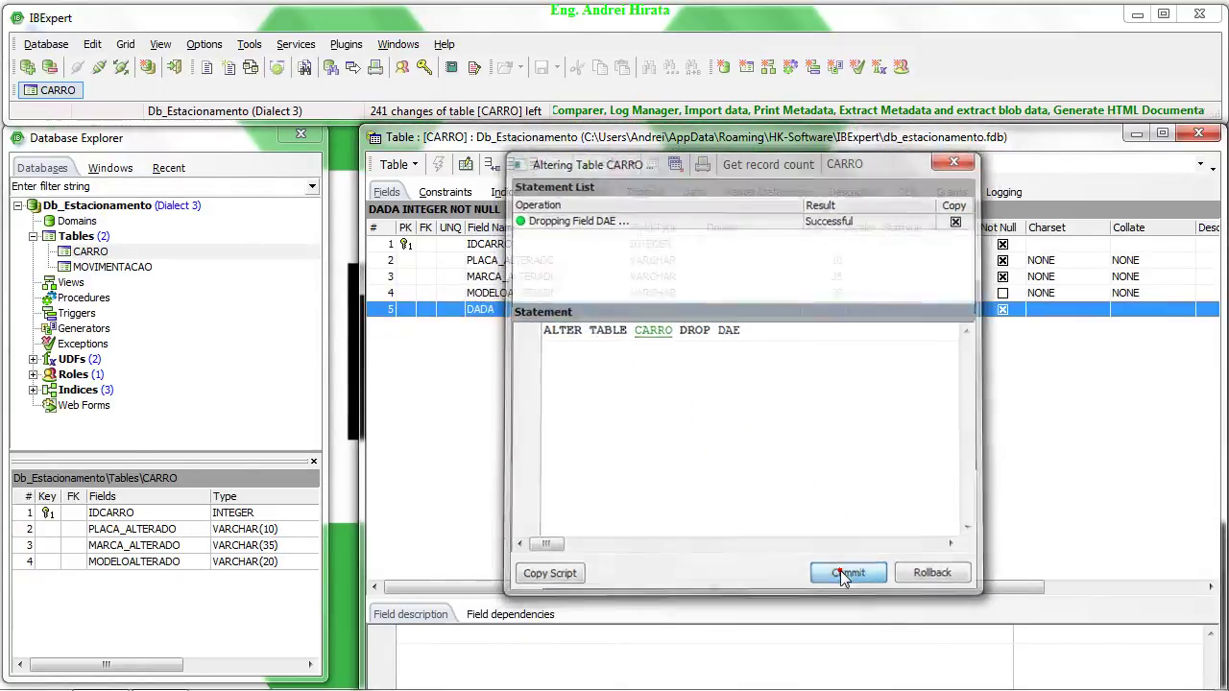
# - Drop the DADA field from the CARRO table and commit the change
pyautogui.rightClick(642, 317)
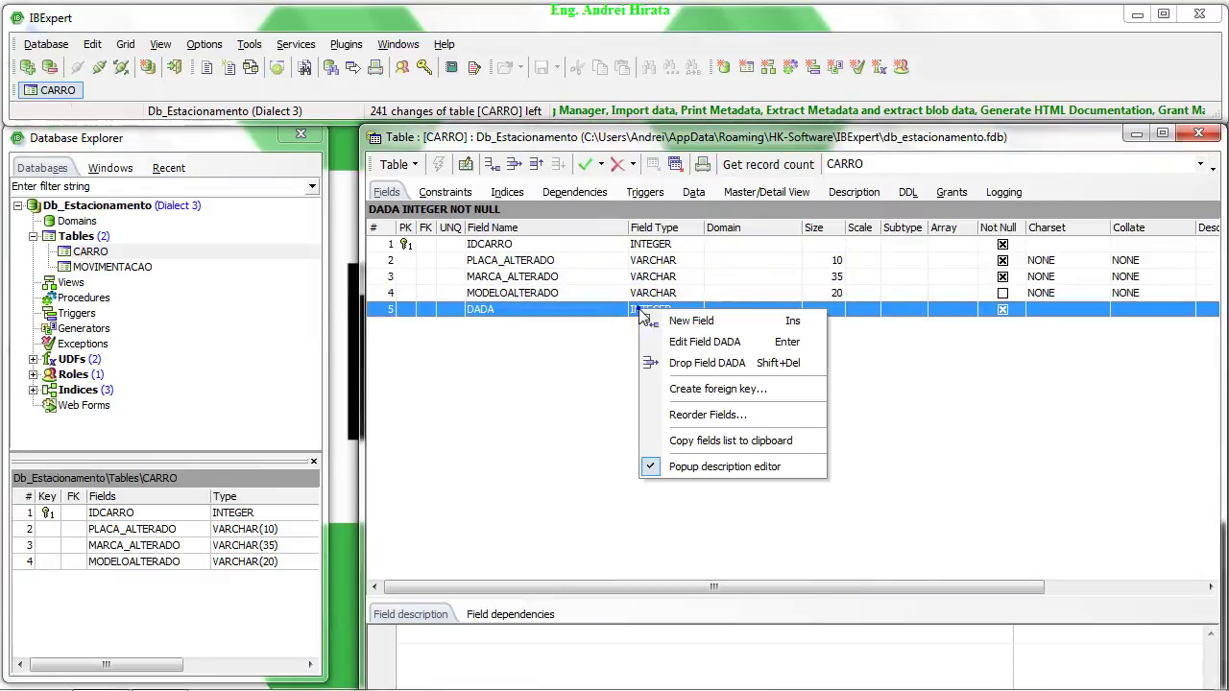
pyautogui.click(674, 364)
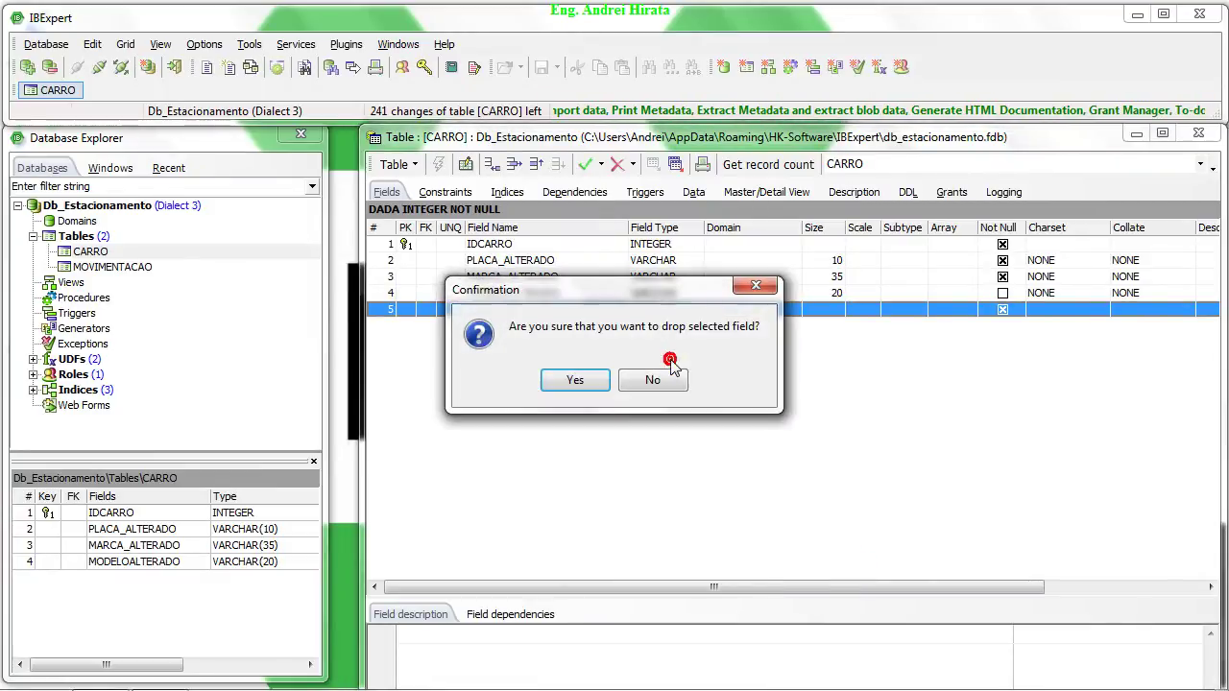
pyautogui.click(574, 382)
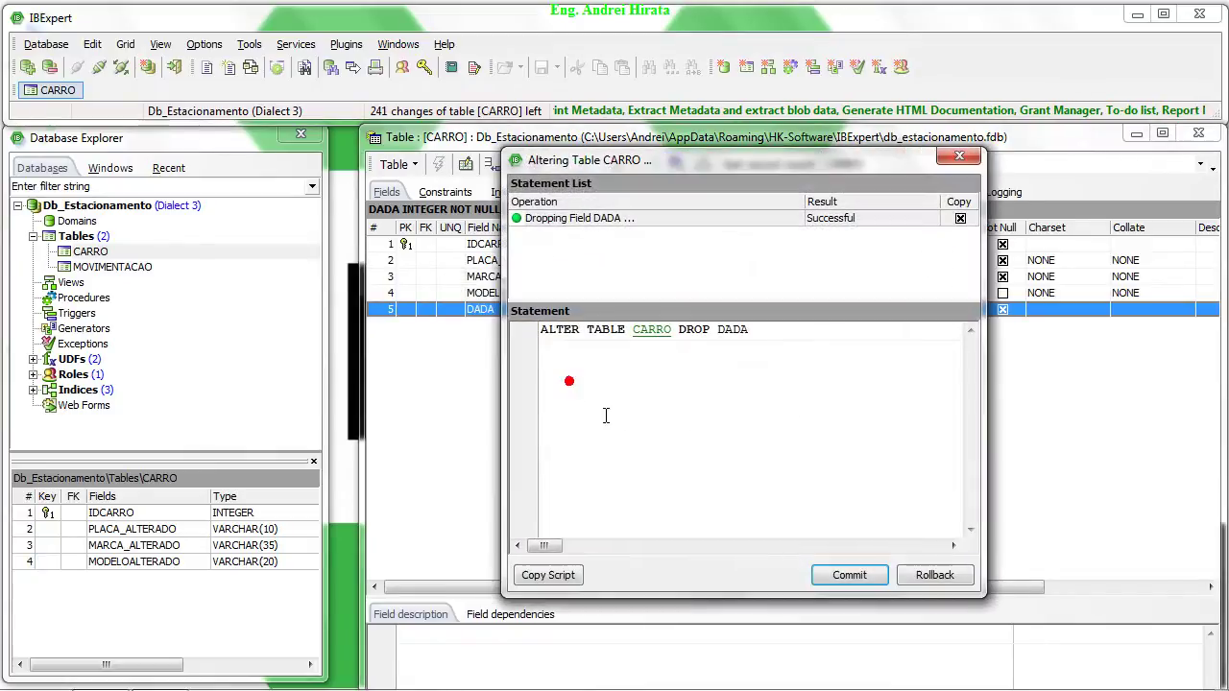
pyautogui.click(845, 573)
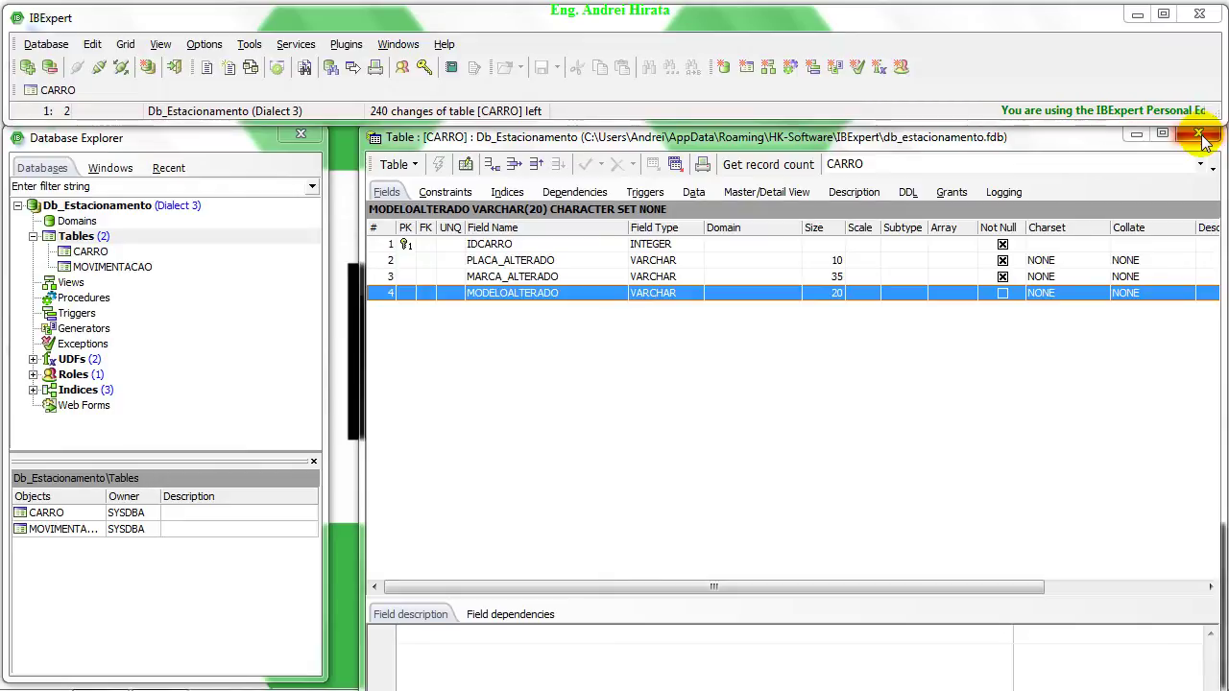
# - Create a new table in Db_Estacionamento with the default name NEW_TABLE and default field NEW_FIELD, and commit it
pyautogui.rightClick(96, 242)
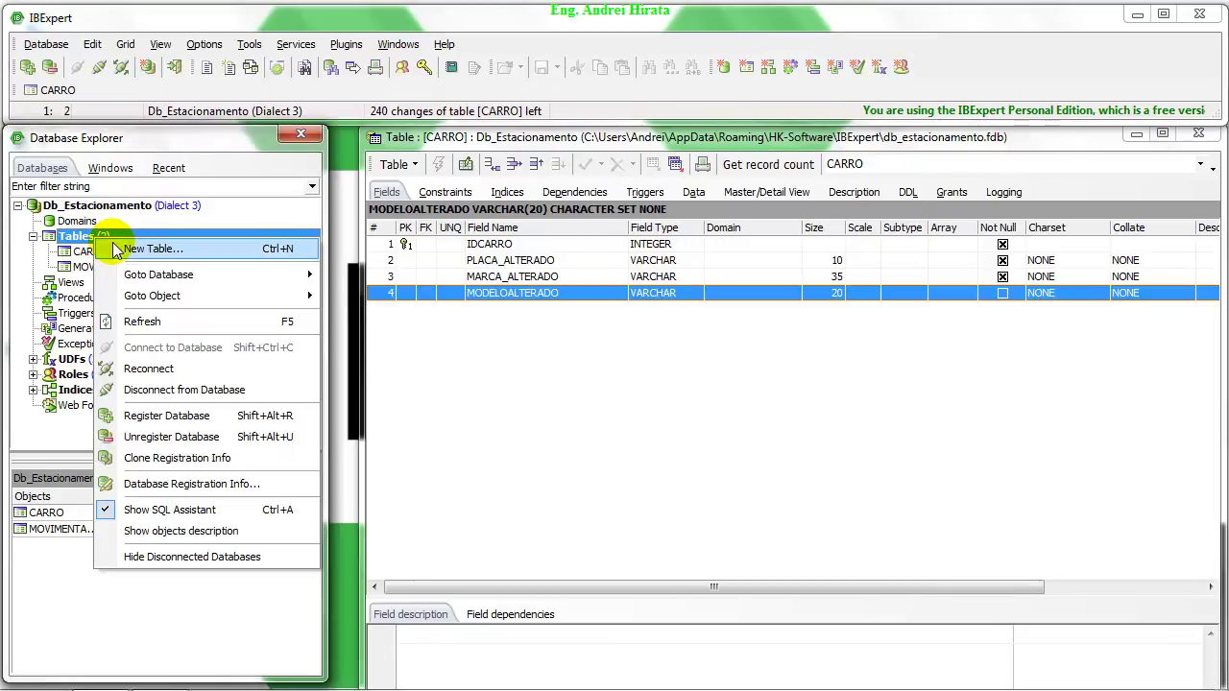
pyautogui.click(115, 249)
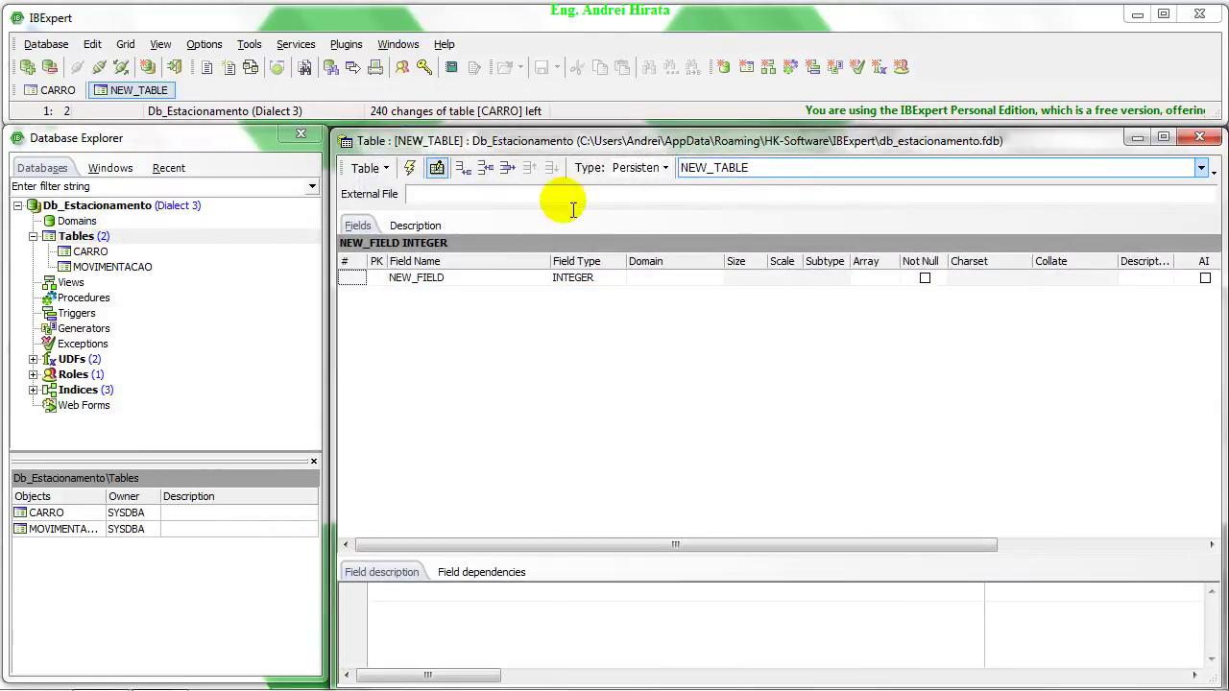
pyautogui.click(412, 168)
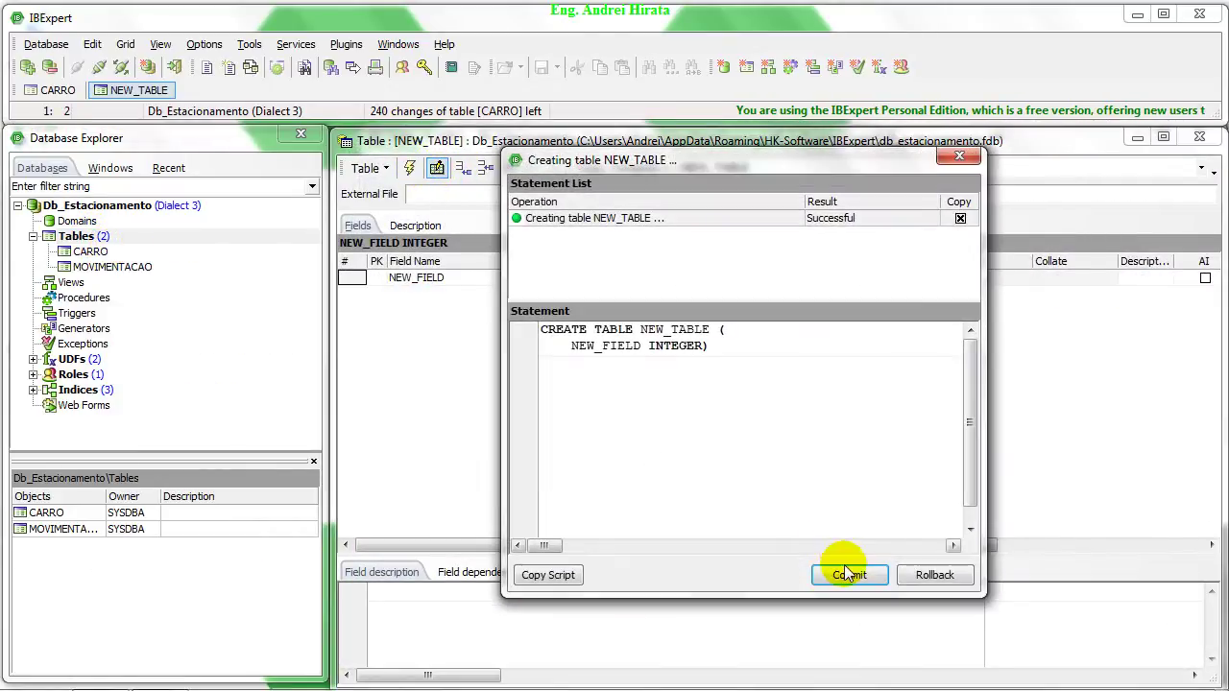
pyautogui.click(848, 575)
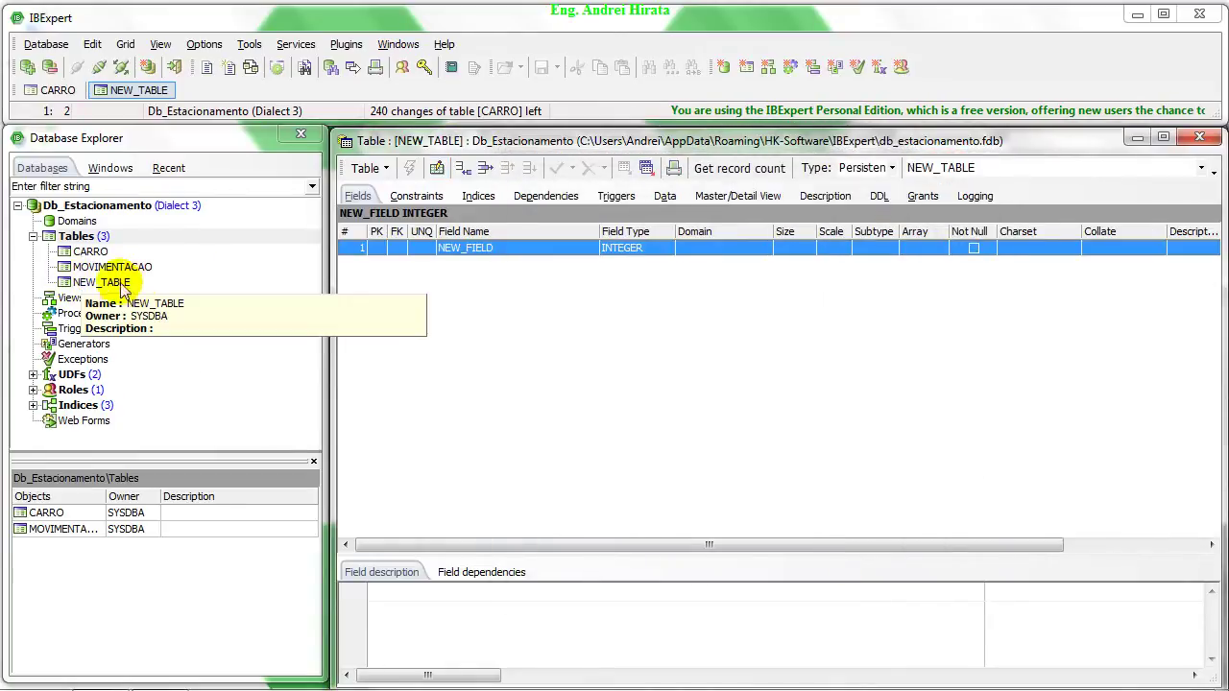
# - Drop the NEW_TABLE table from the database and commit the deletion
pyautogui.click(101, 283)
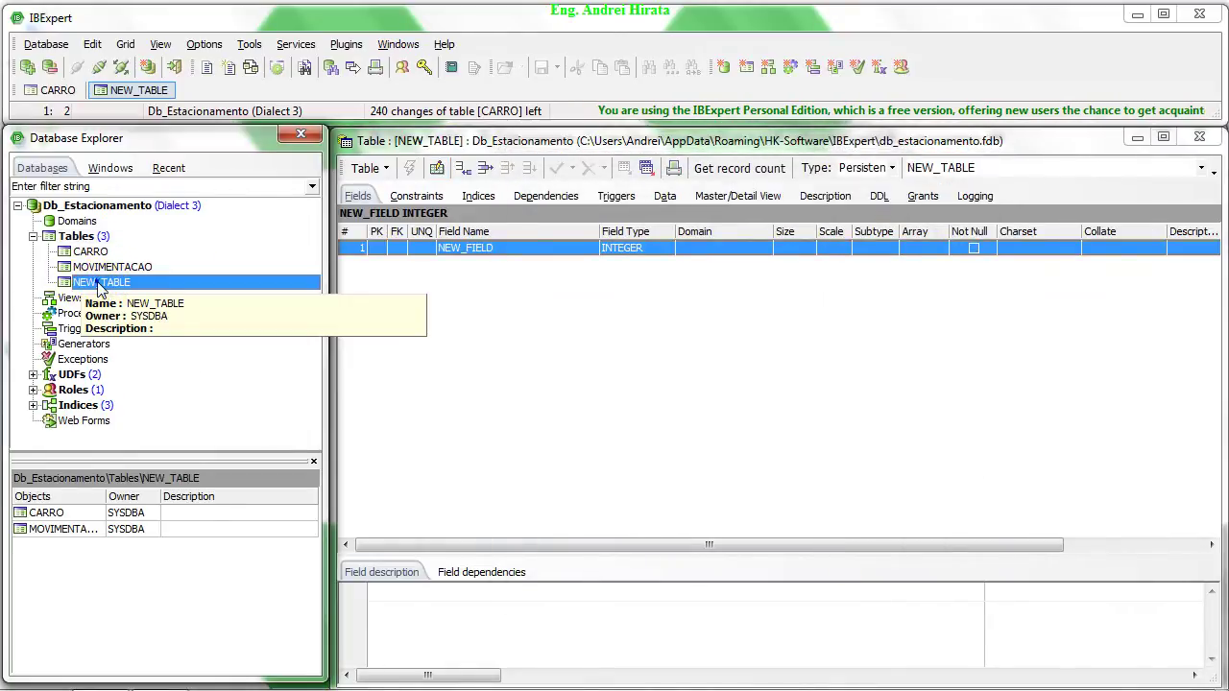
pyautogui.rightClick(101, 283)
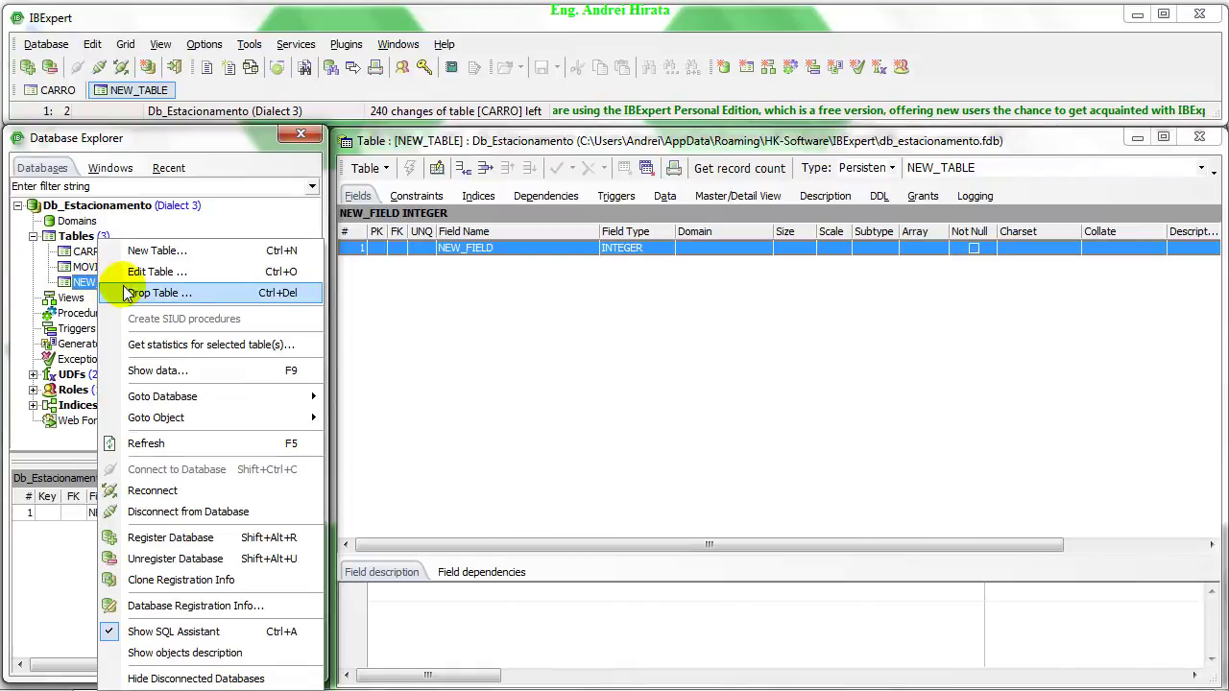
pyautogui.click(178, 294)
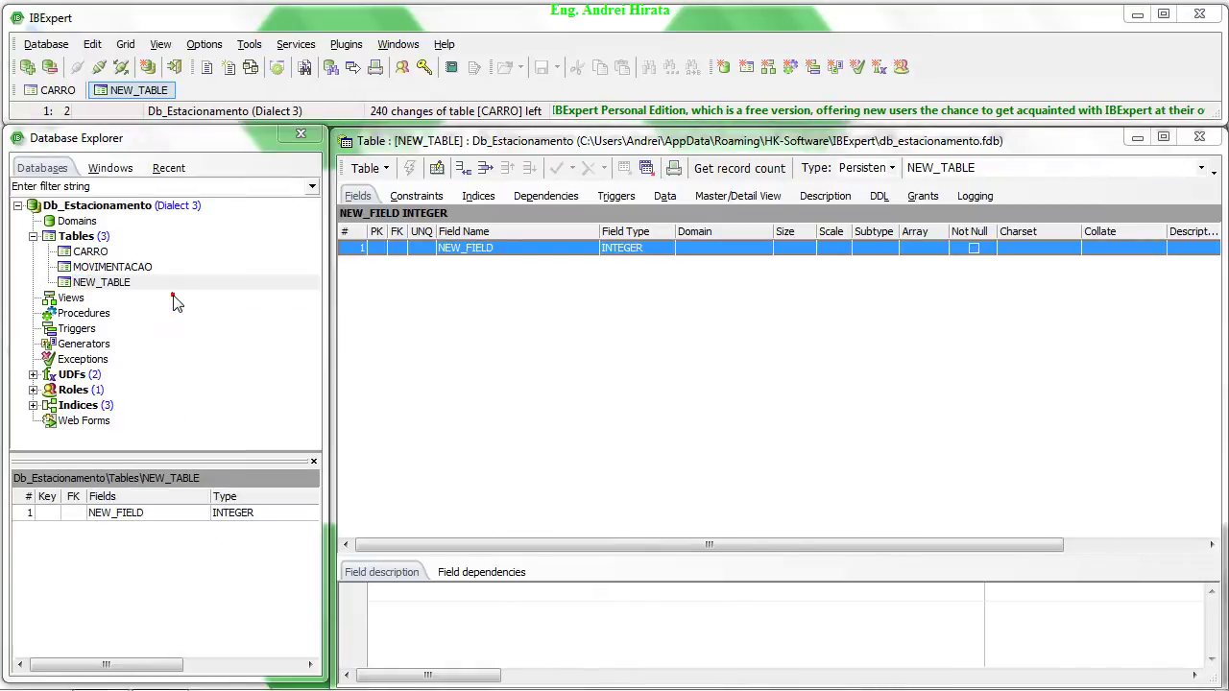
pyautogui.click(574, 382)
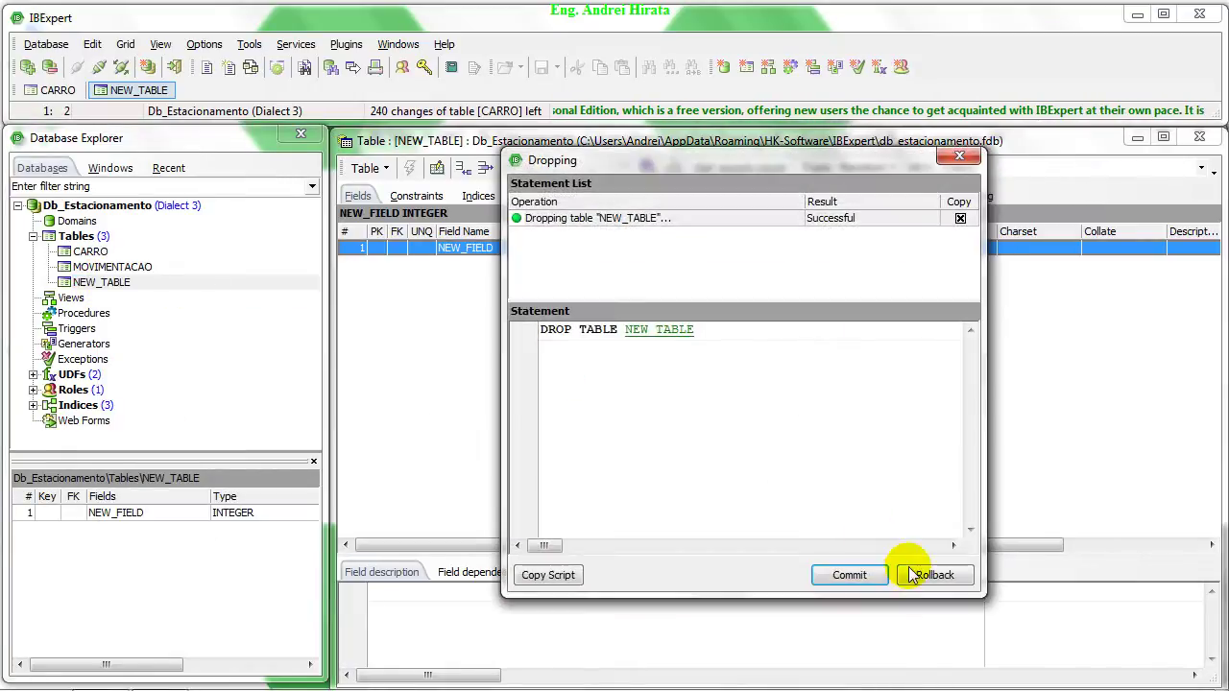
pyautogui.click(851, 575)
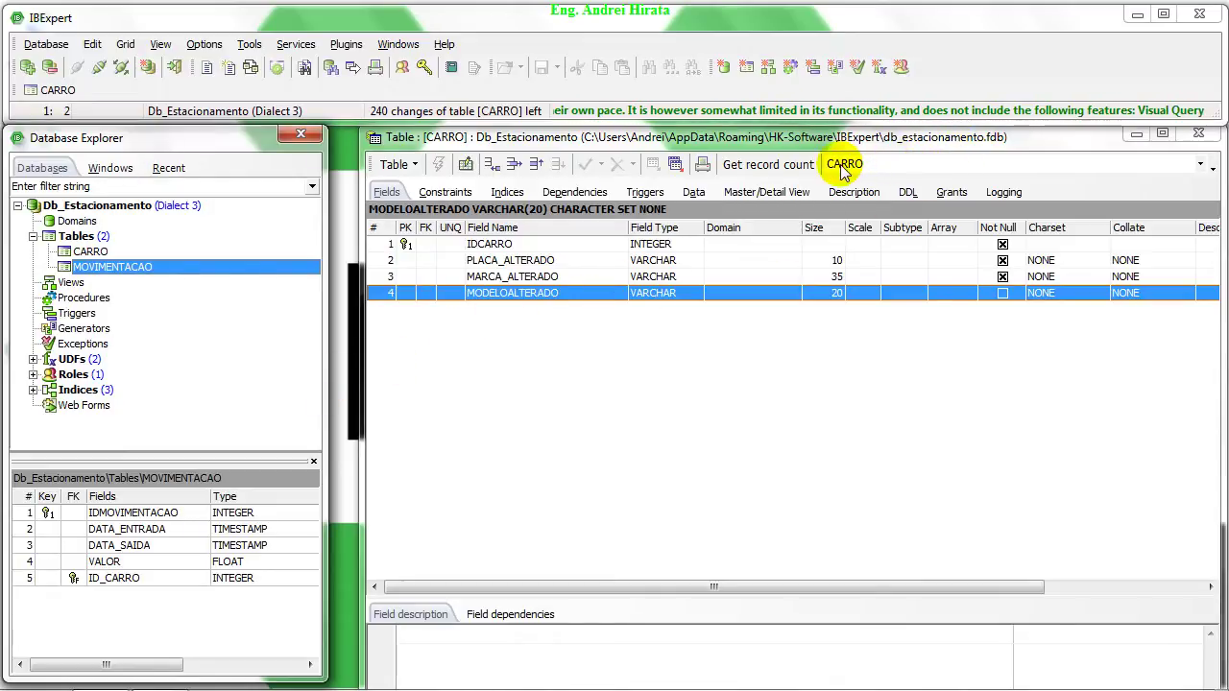
# - Start another new table, rename its default field to ID_CATEGORIA and make it the primary key
pyautogui.click(876, 165)
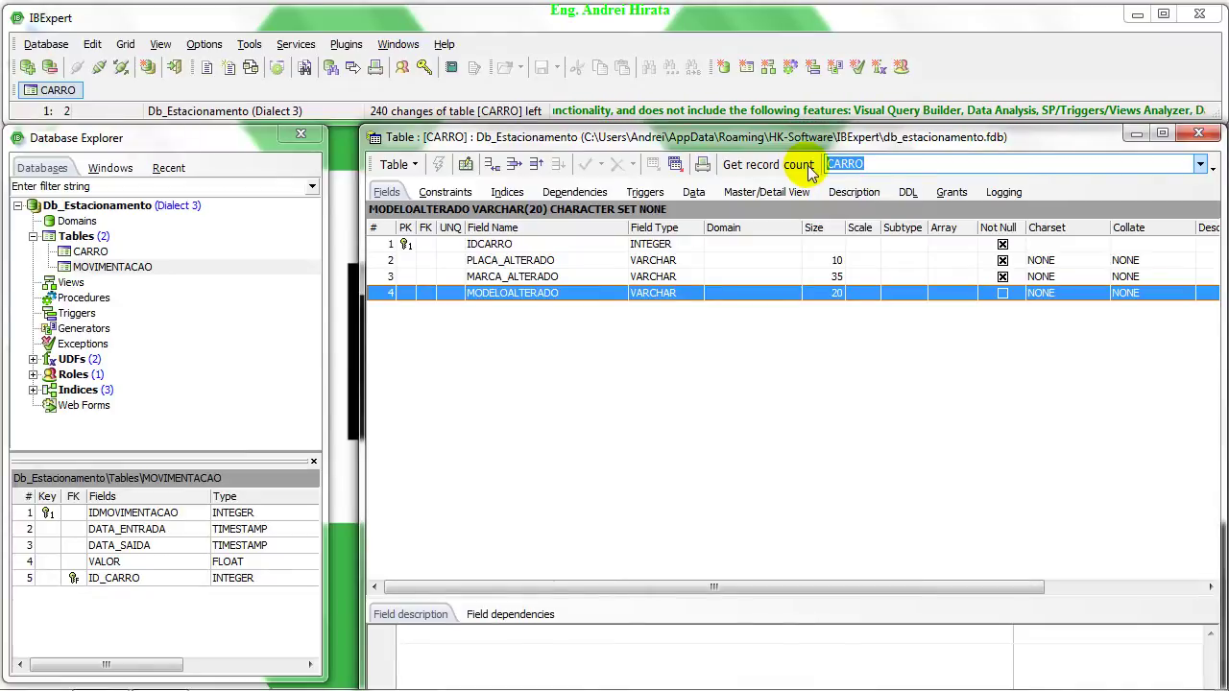
pyautogui.rightClick(93, 240)
pyautogui.click(161, 243)
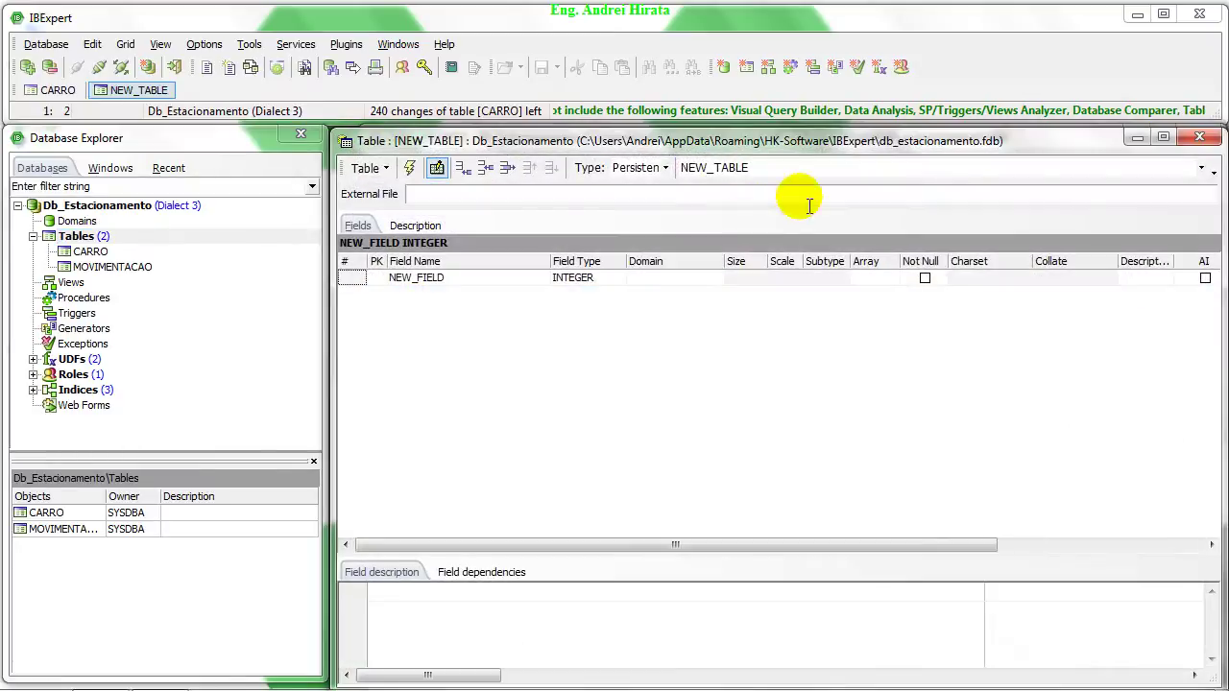
pyautogui.click(795, 171)
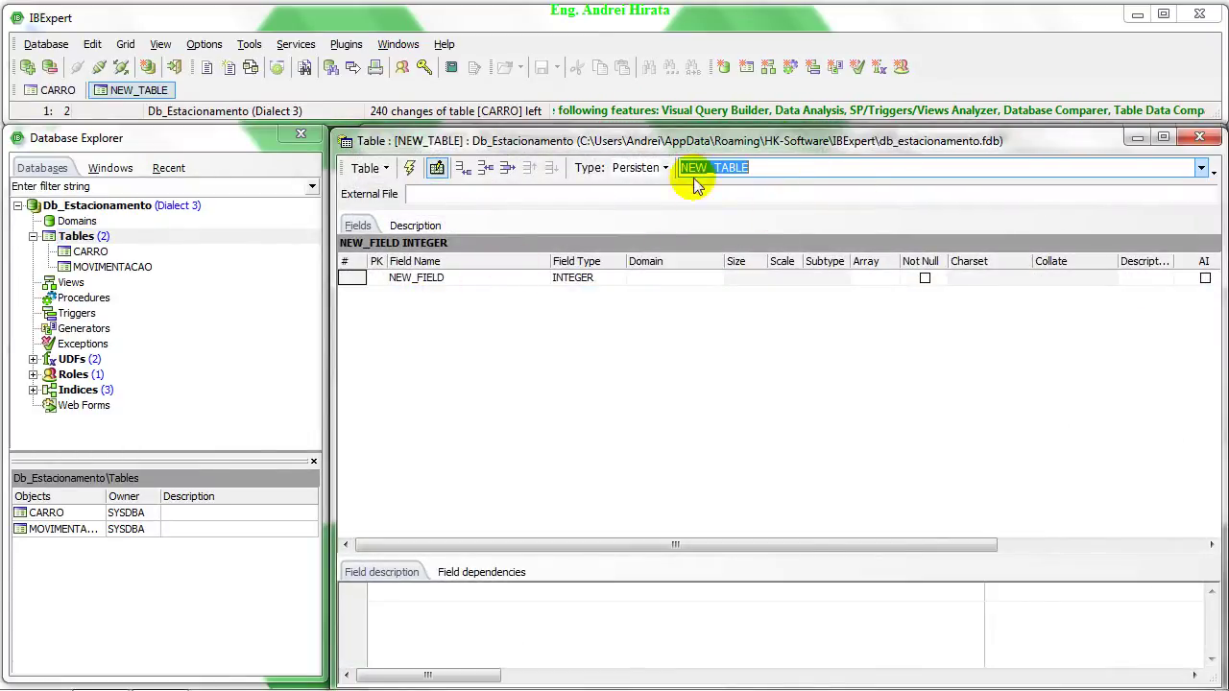
pyautogui.click(457, 271)
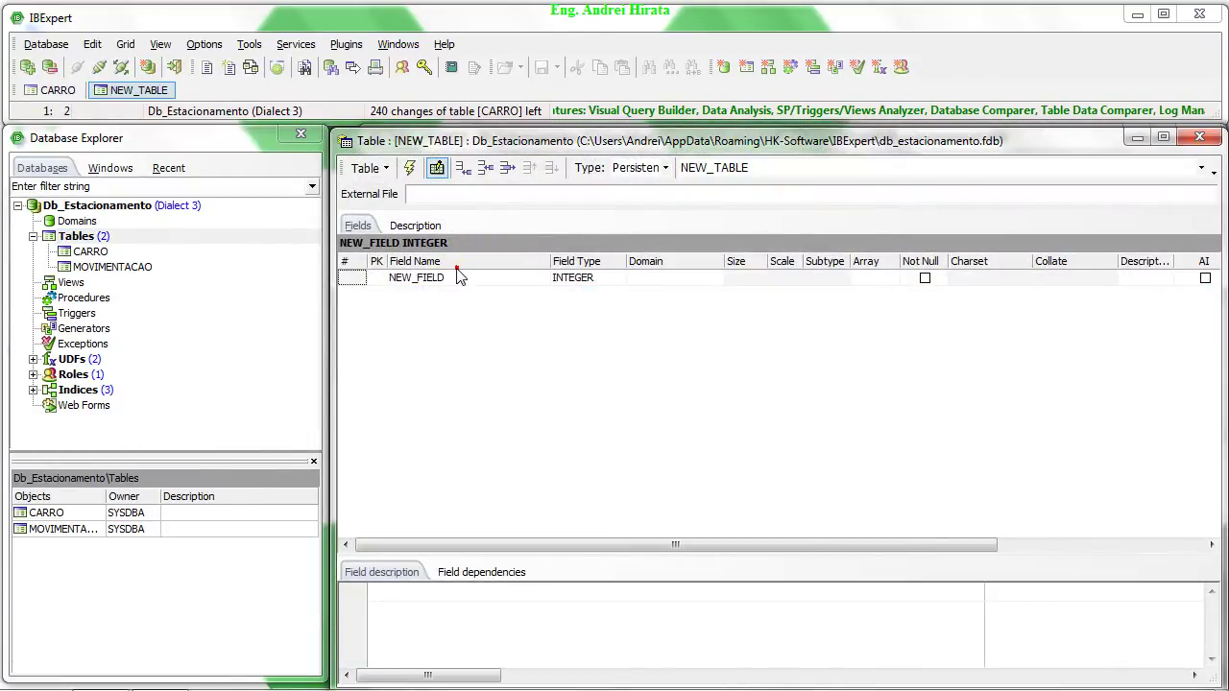
pyautogui.click(467, 287)
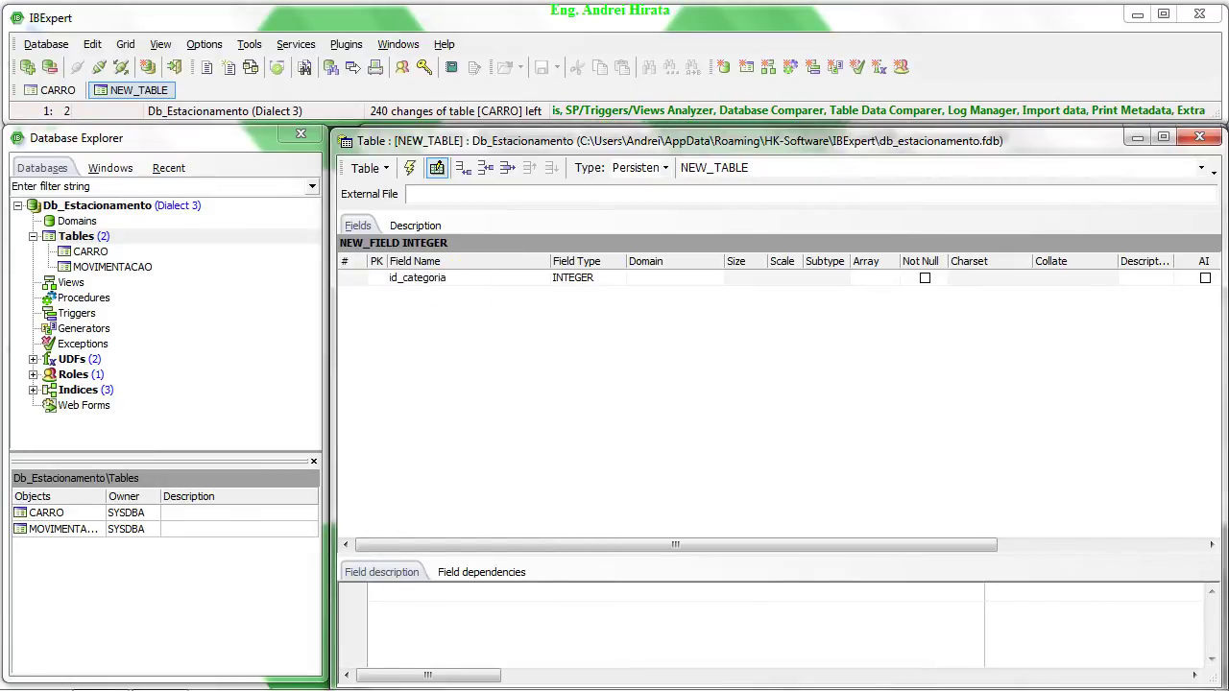
pyautogui.click(526, 286)
pyautogui.click(434, 291)
pyautogui.click(375, 278)
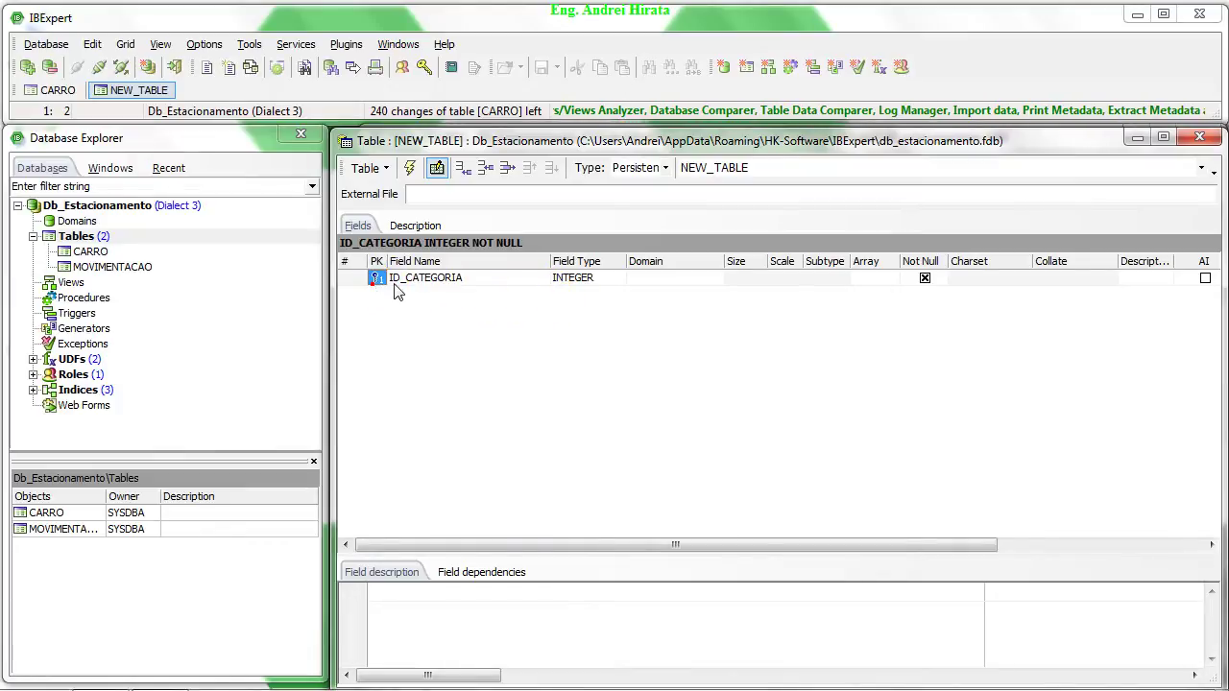
# - Add a second field named NOME to the new table with the type VARCHAR
pyautogui.click(458, 288)
pyautogui.press('Down')
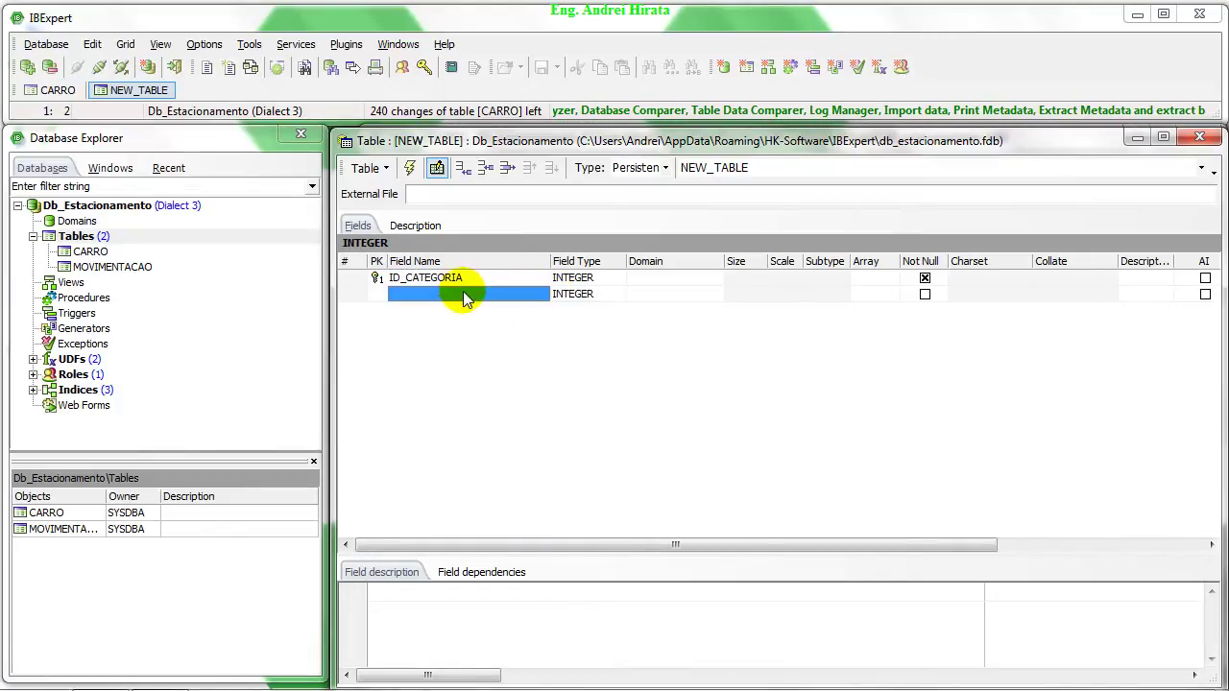
pyautogui.click(472, 301)
pyautogui.write('n')
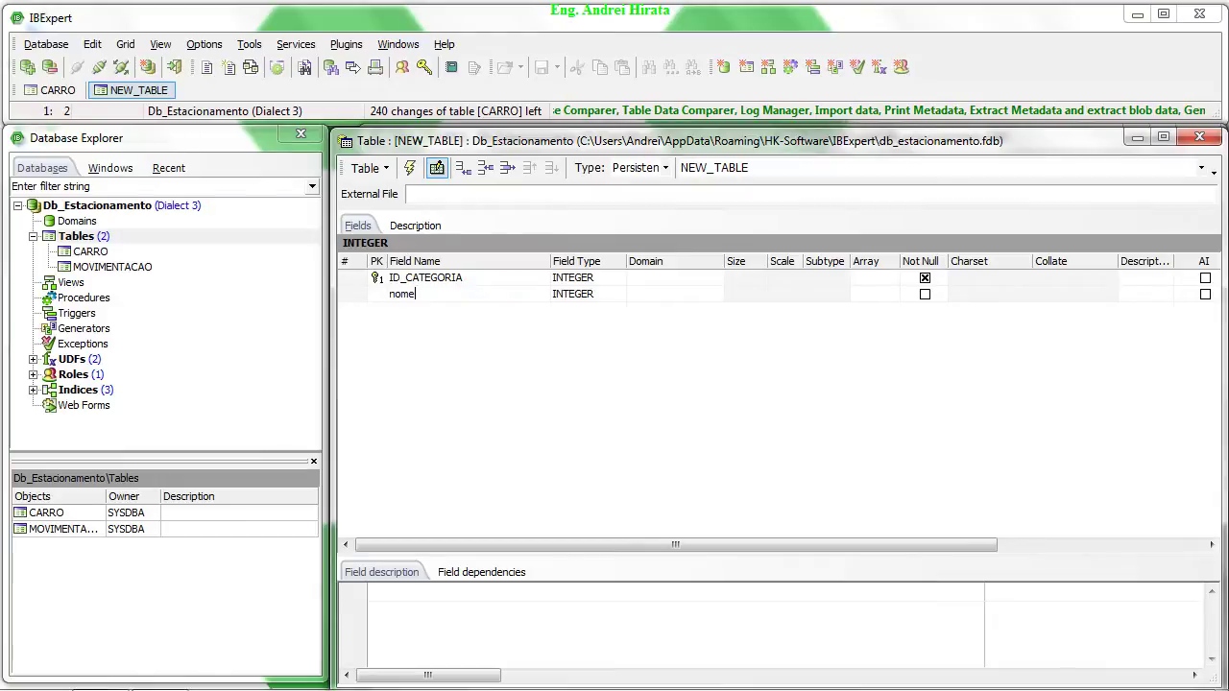
pyautogui.write('ome')
pyautogui.click(618, 294)
pyautogui.click(619, 294)
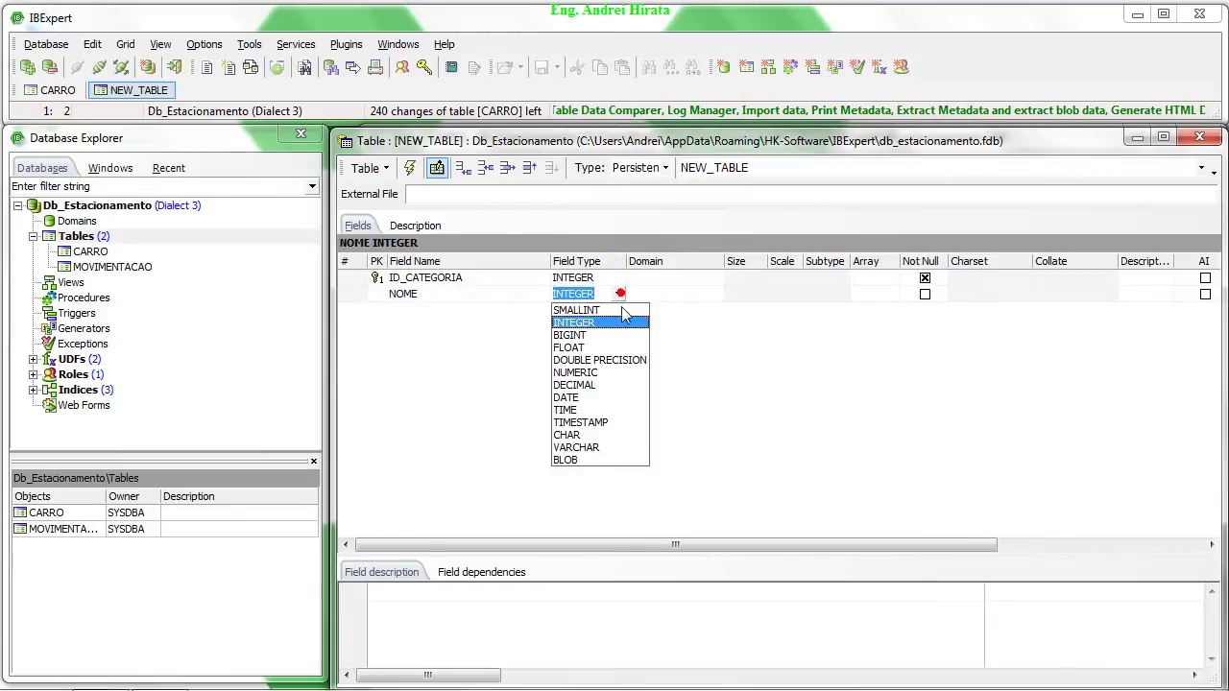
pyautogui.click(583, 446)
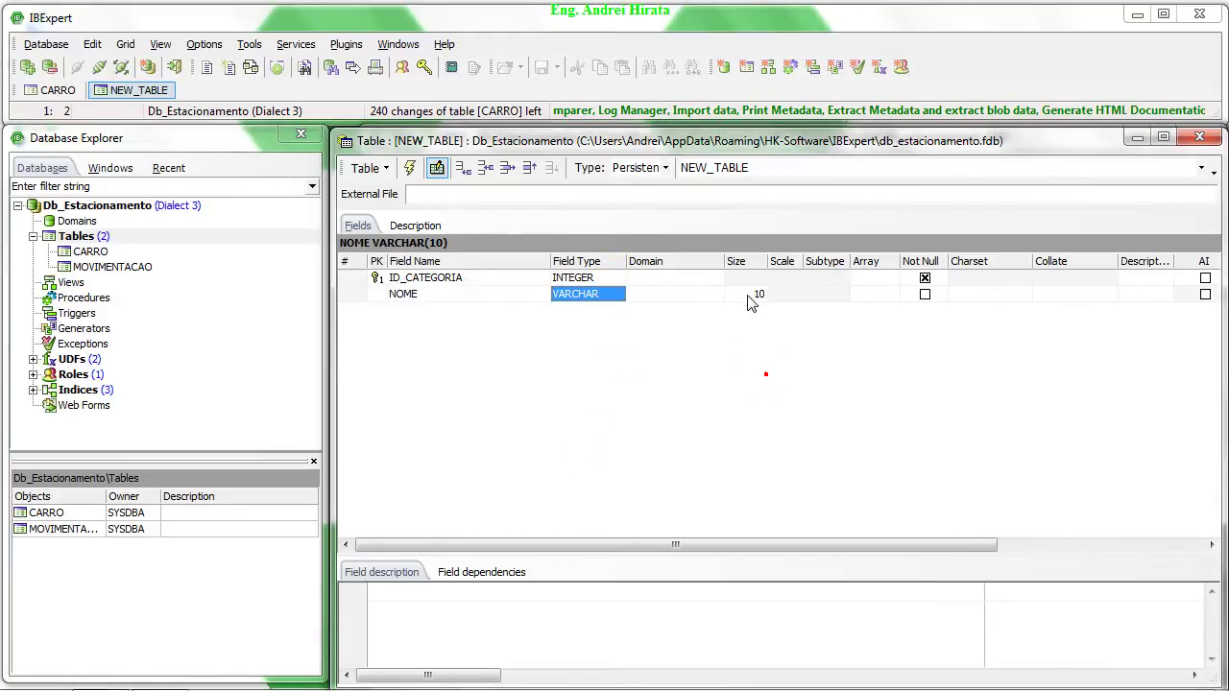
# - Create NEW_TABLE with its primary key, commit it, and select the table in the database tree
pyautogui.click(409, 174)
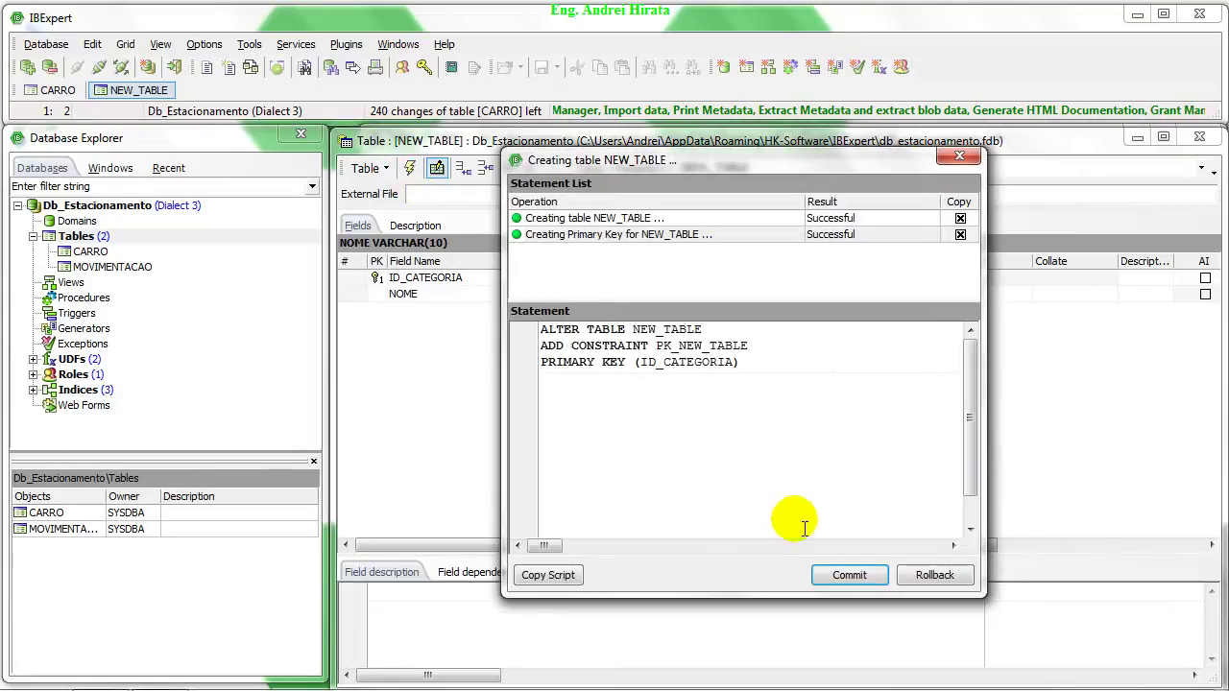
pyautogui.click(847, 573)
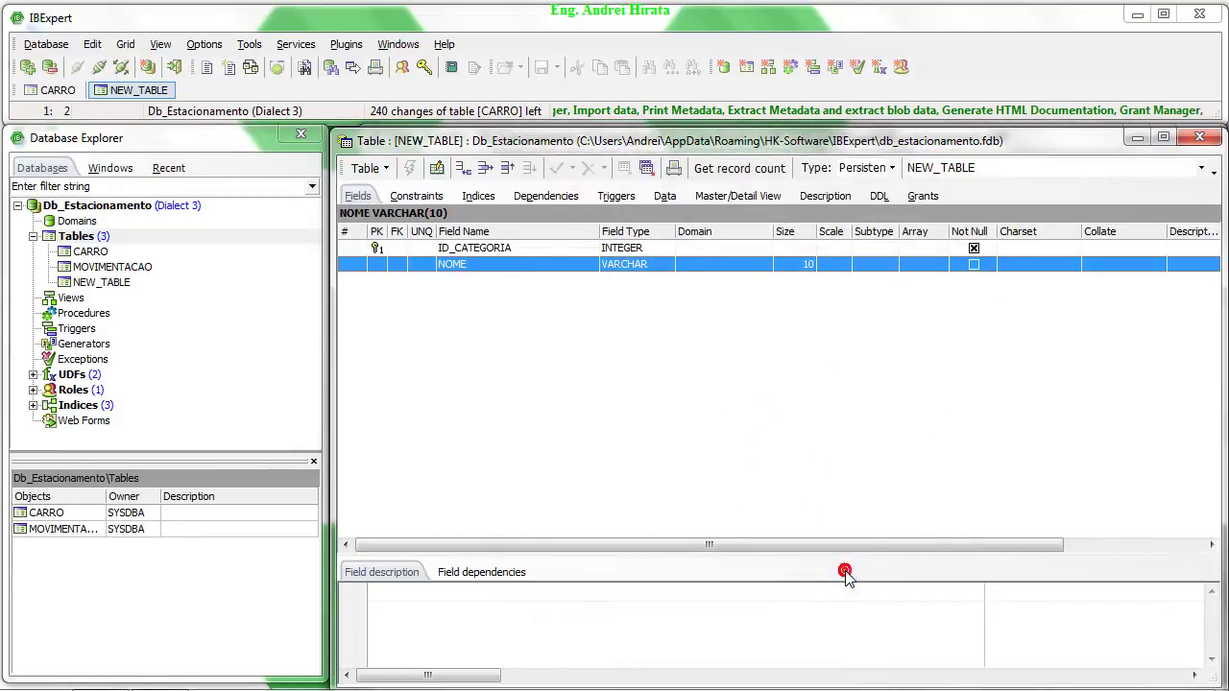
pyautogui.click(108, 283)
pyautogui.click(108, 288)
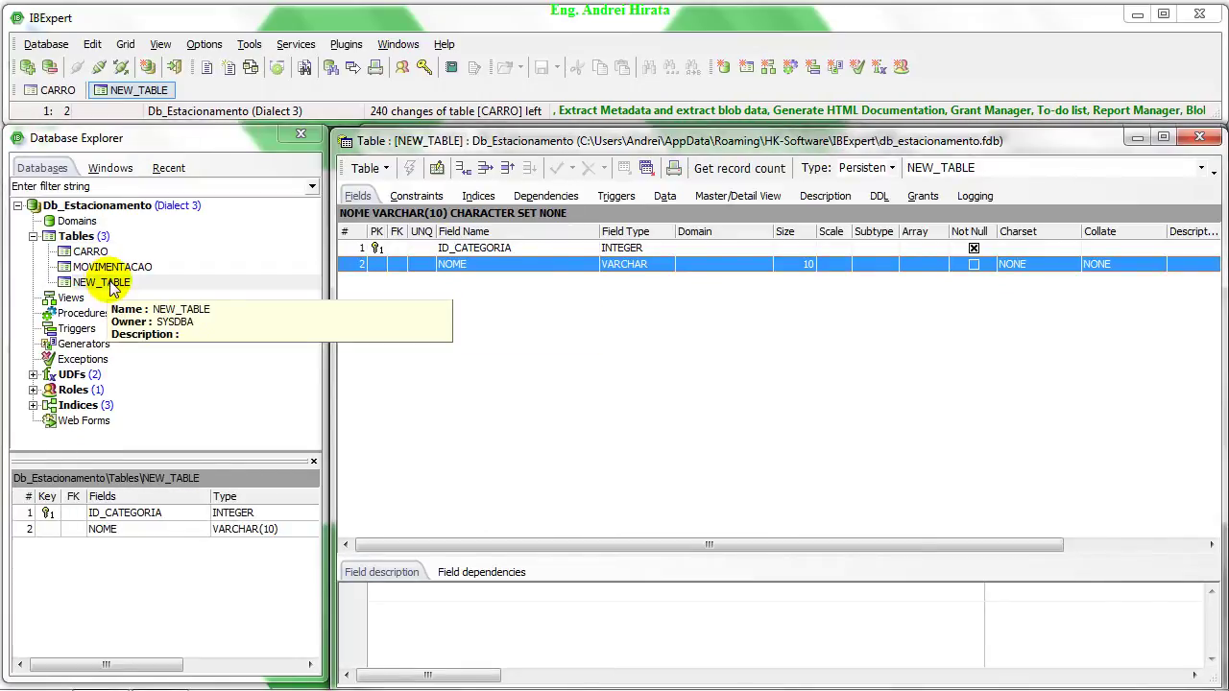
# - Show the DDL script of NEW_TABLE and copy its entire text
pyautogui.click(879, 208)
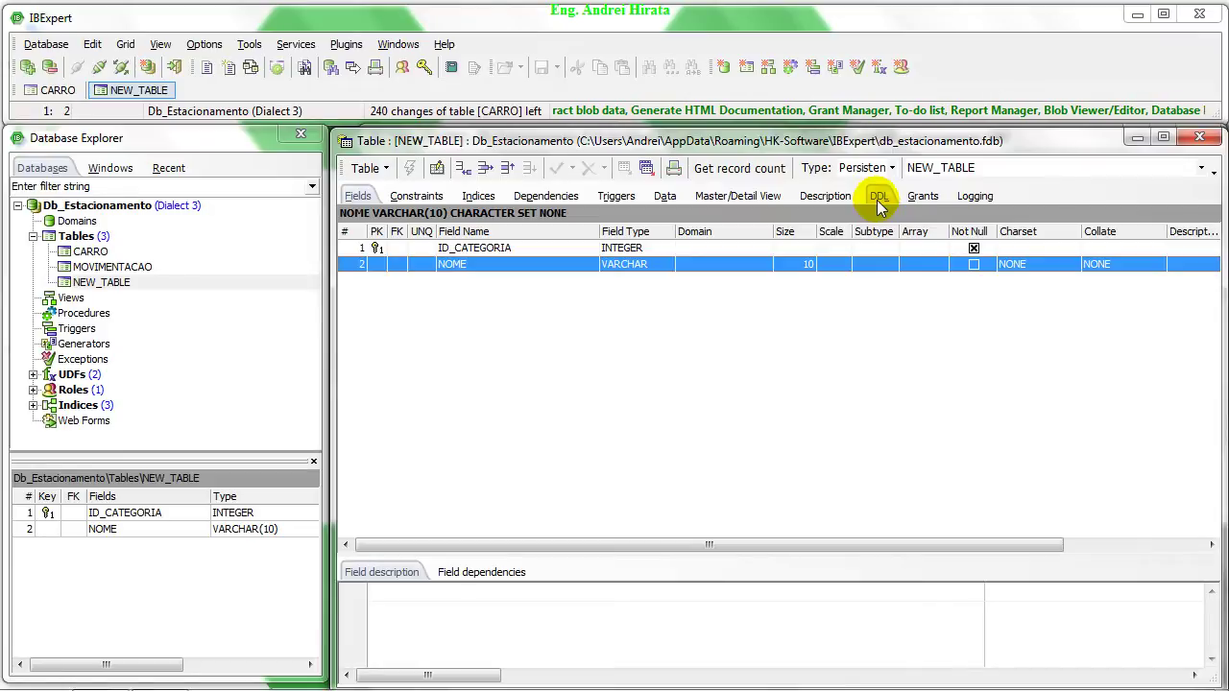
pyautogui.click(878, 197)
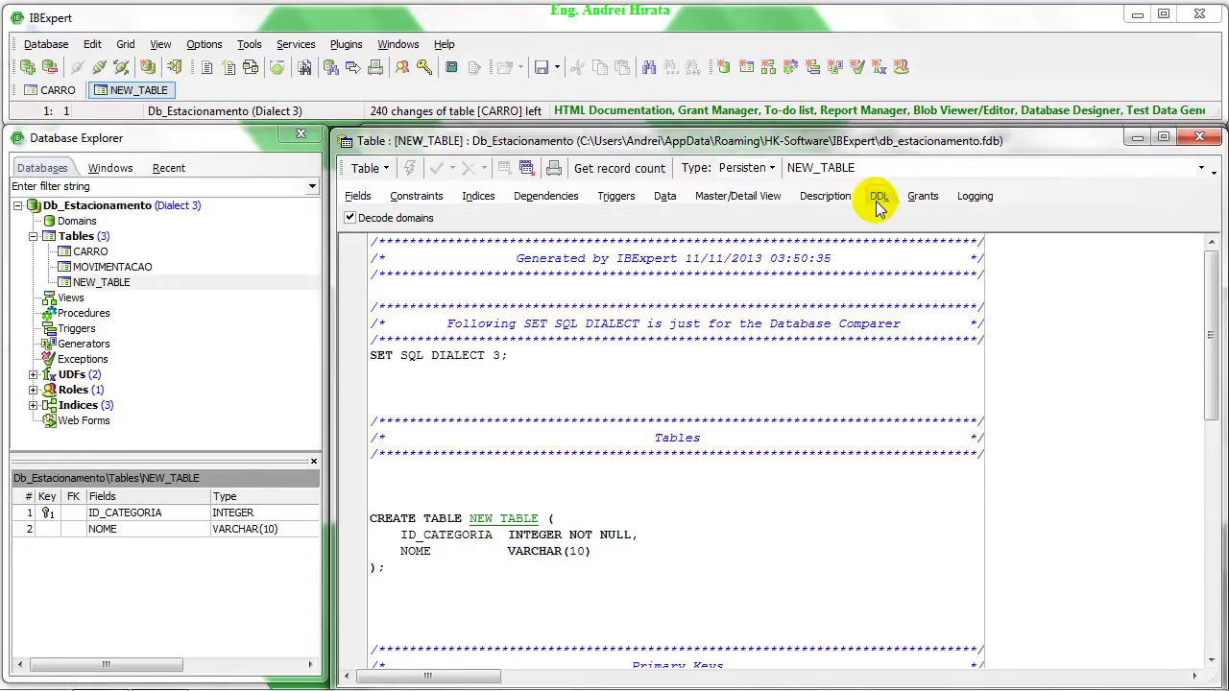
pyautogui.scroll(-7, 678, 375)
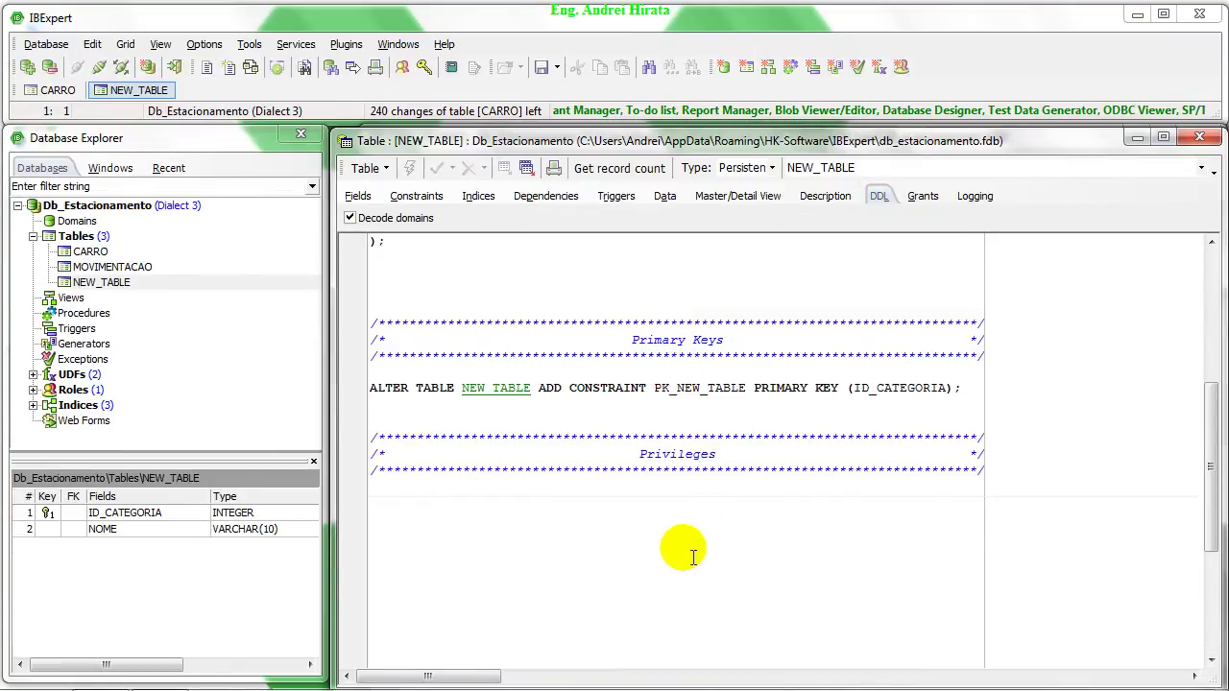
pyautogui.hotkey('ctrl', 'a')
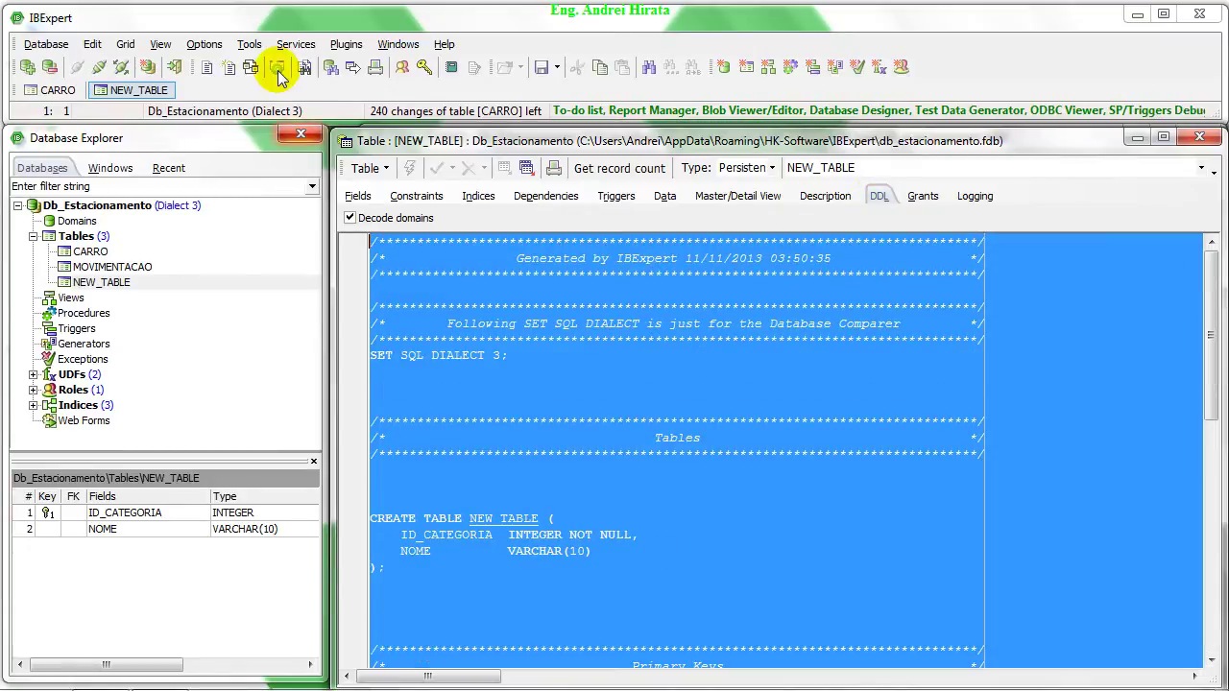
# - Drop the NEW_TABLE table from Db_Estacionamento and commit the deletion
pyautogui.rightClick(123, 282)
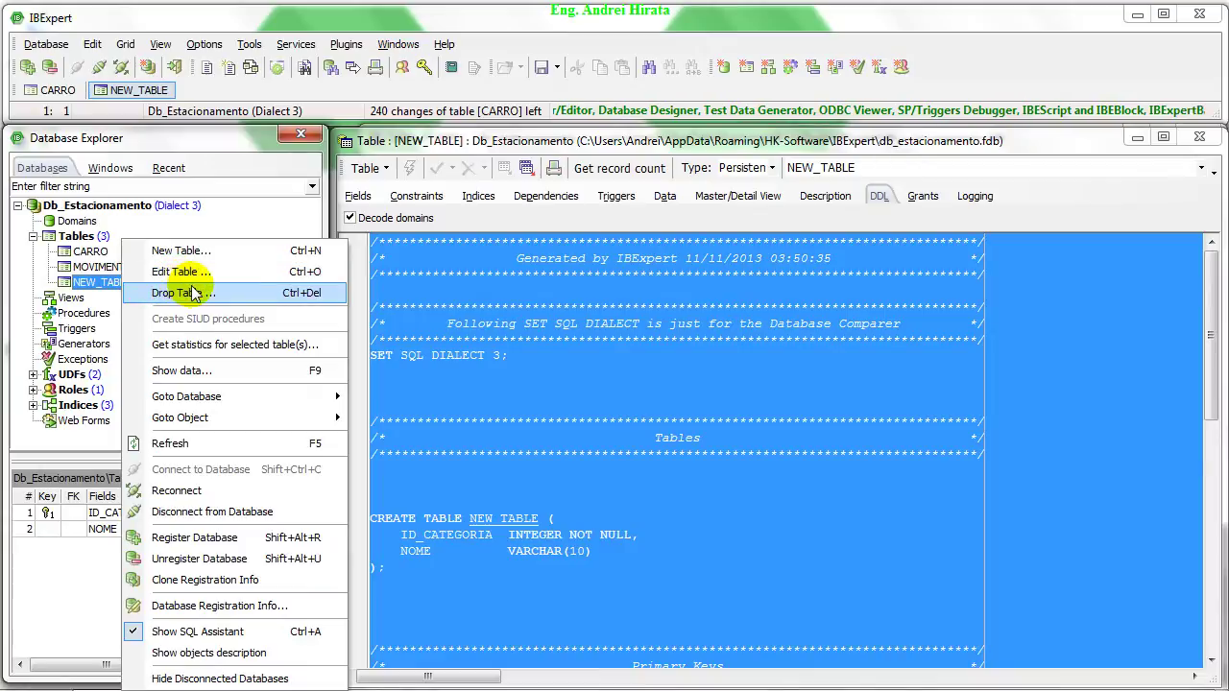
pyautogui.click(193, 291)
pyautogui.click(588, 388)
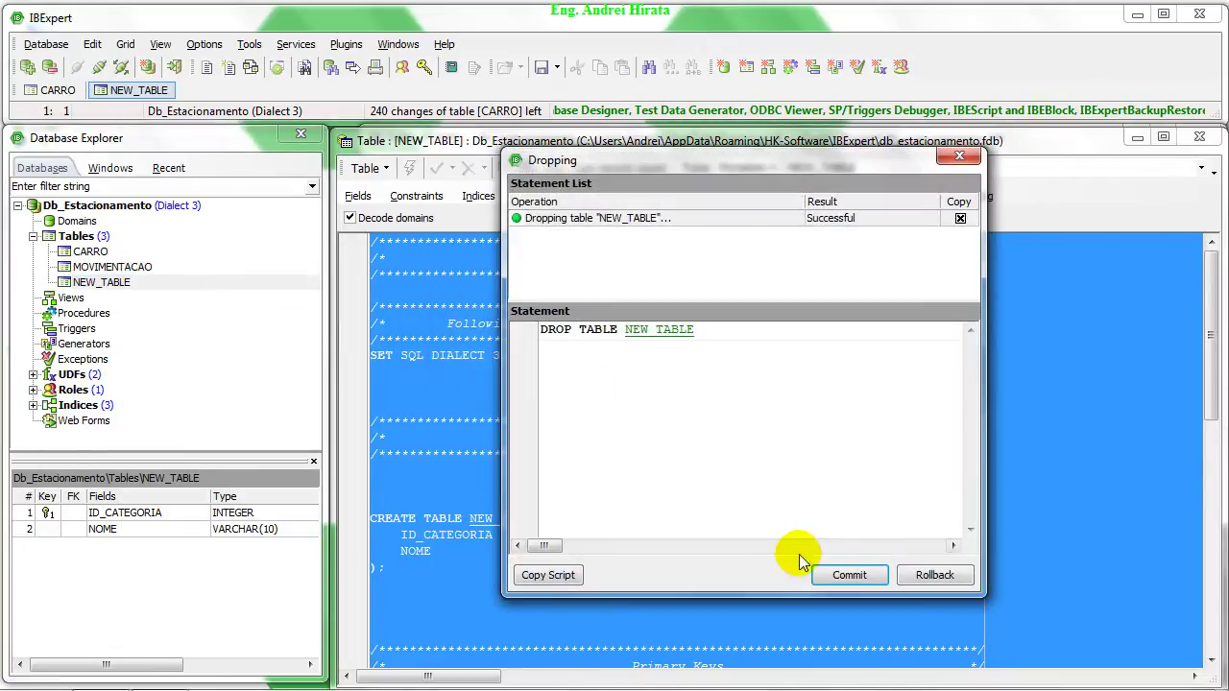
pyautogui.click(843, 577)
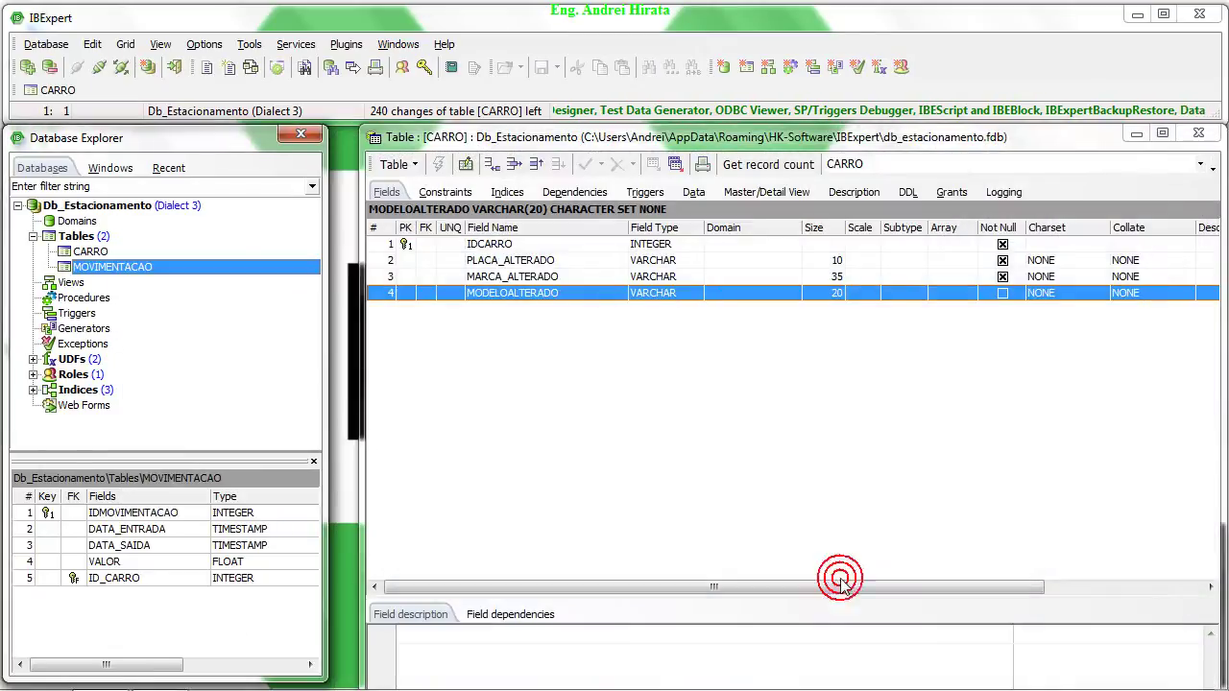
# - Paste the copied DDL into a Script Executive script and set it to use the current connection
pyautogui.click(257, 46)
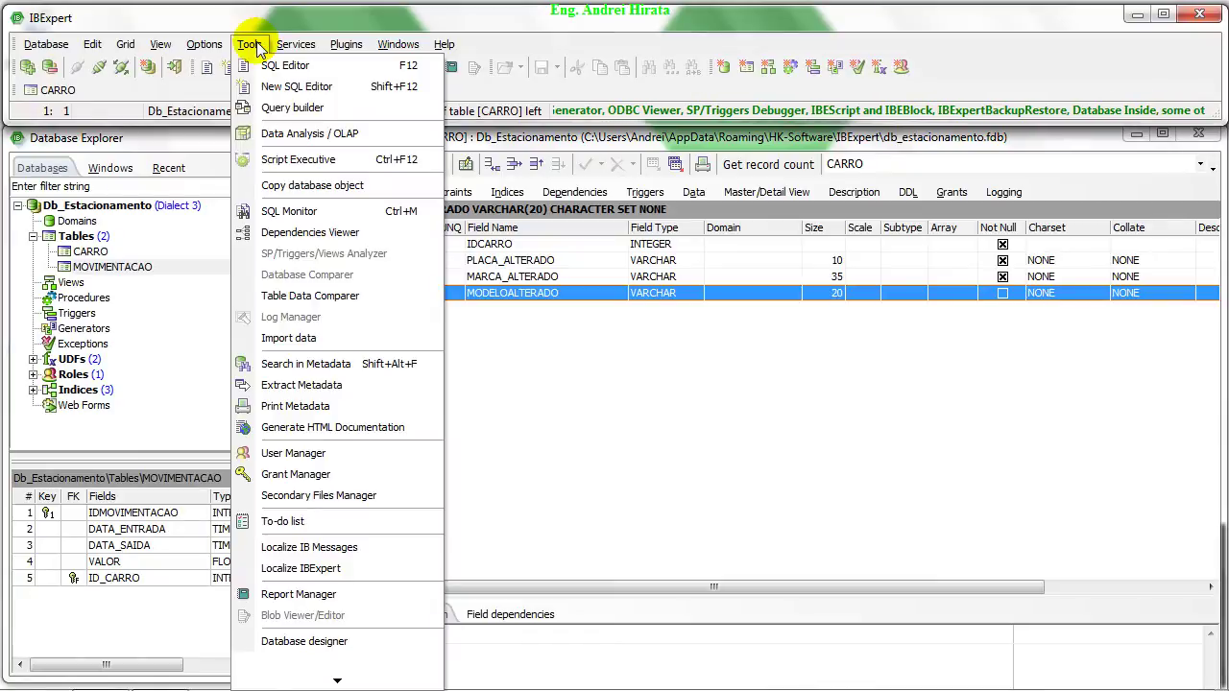
pyautogui.click(306, 167)
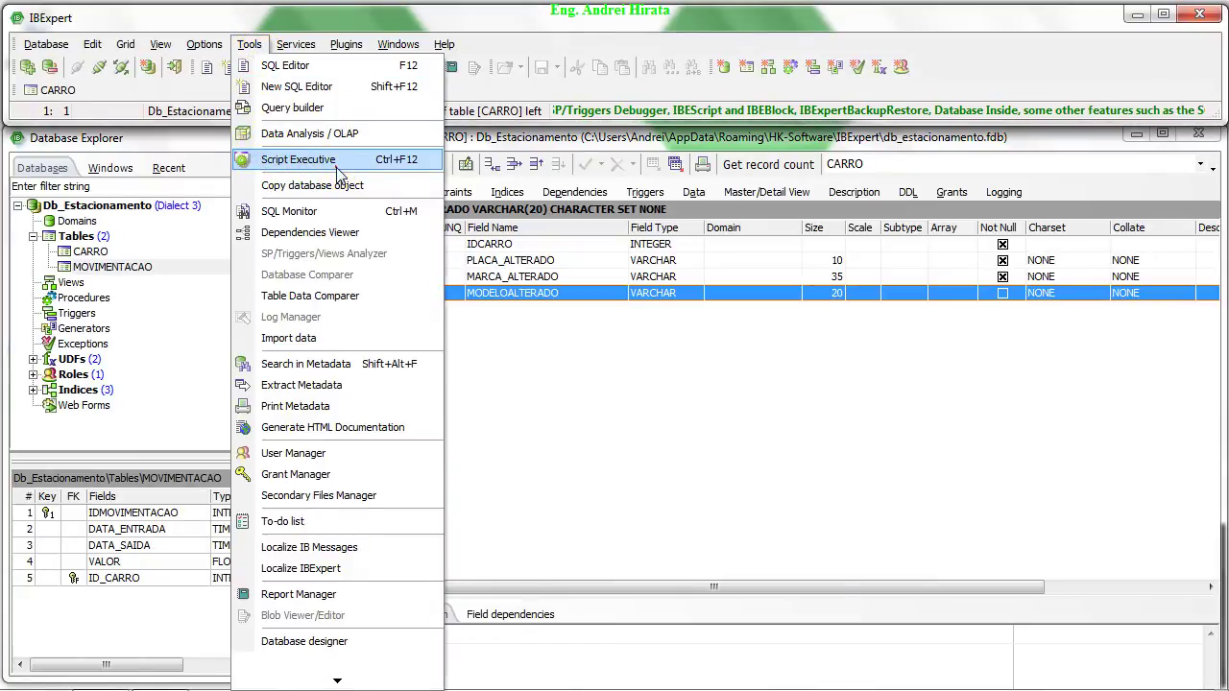
pyautogui.click(608, 303)
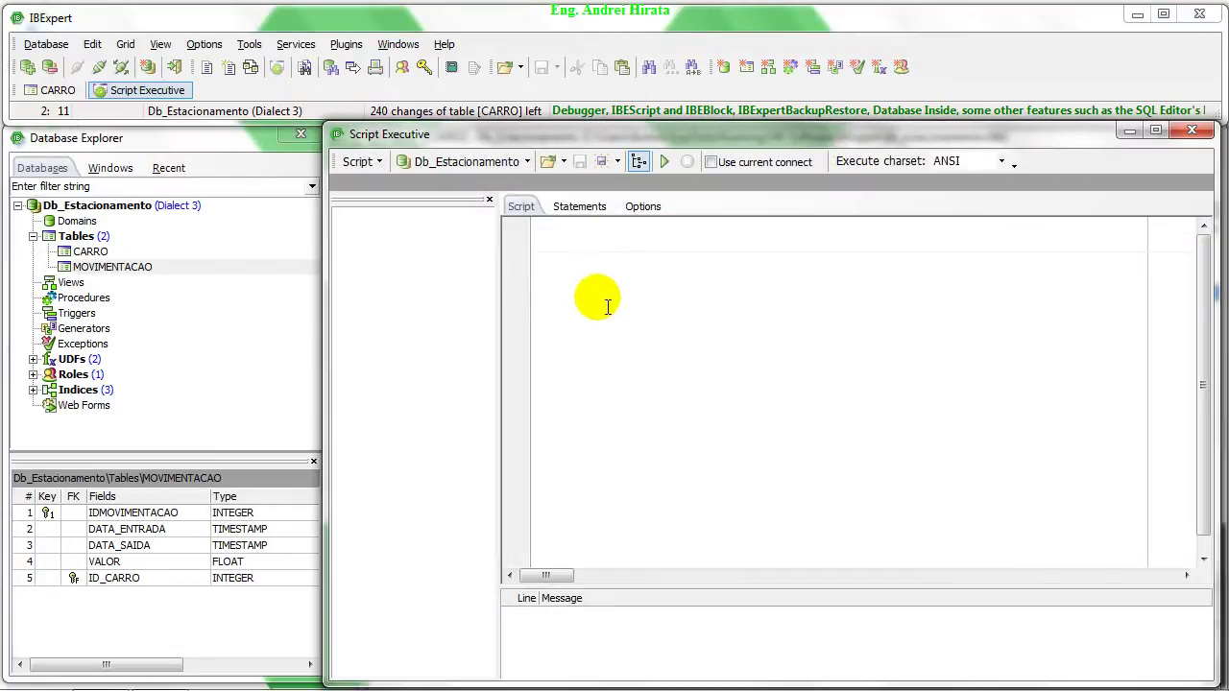
pyautogui.hotkey('ctrl', 'v')
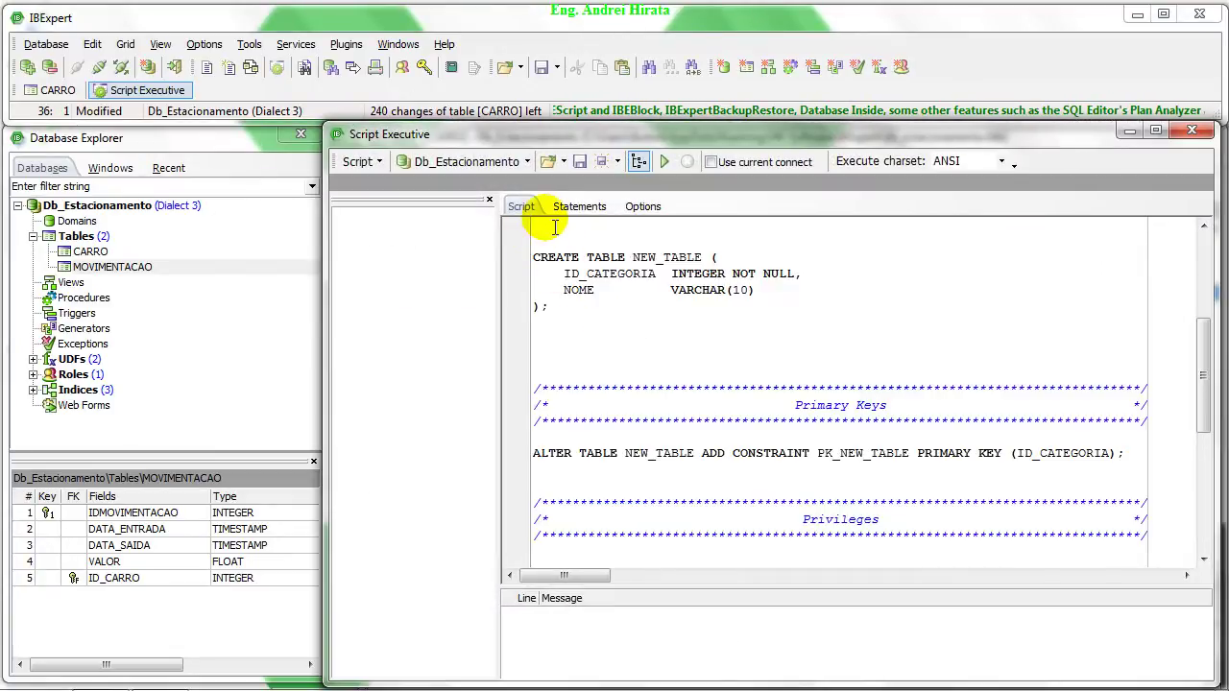
pyautogui.click(516, 204)
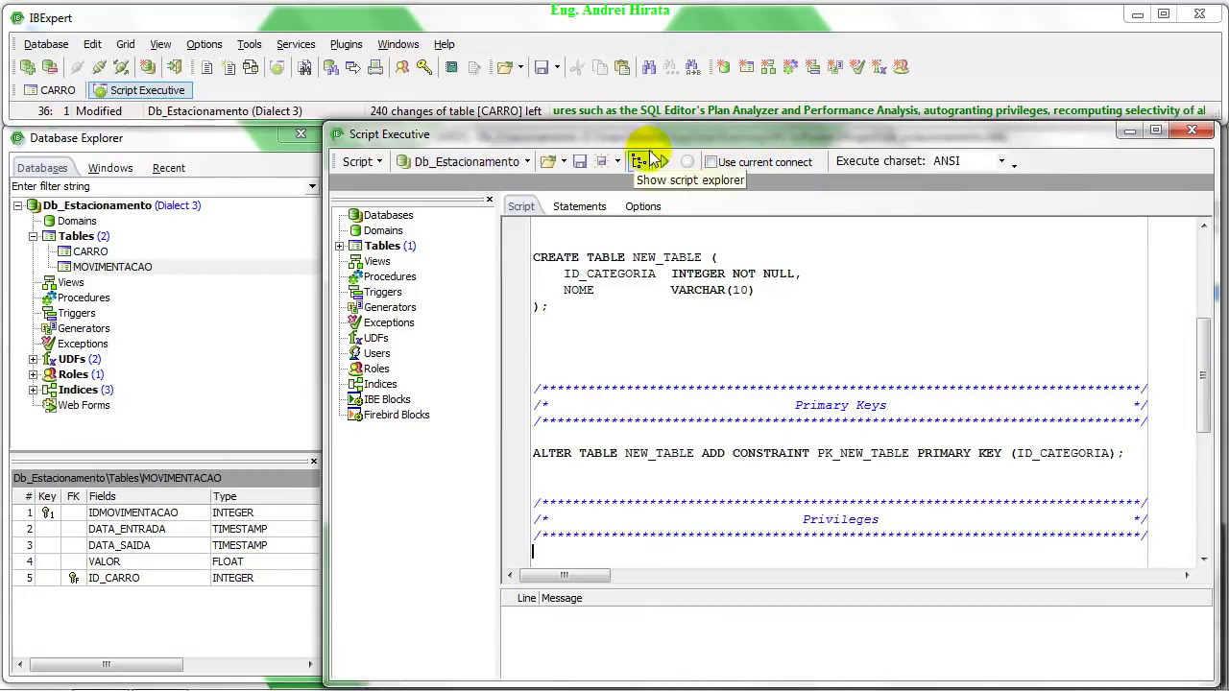
pyautogui.click(710, 162)
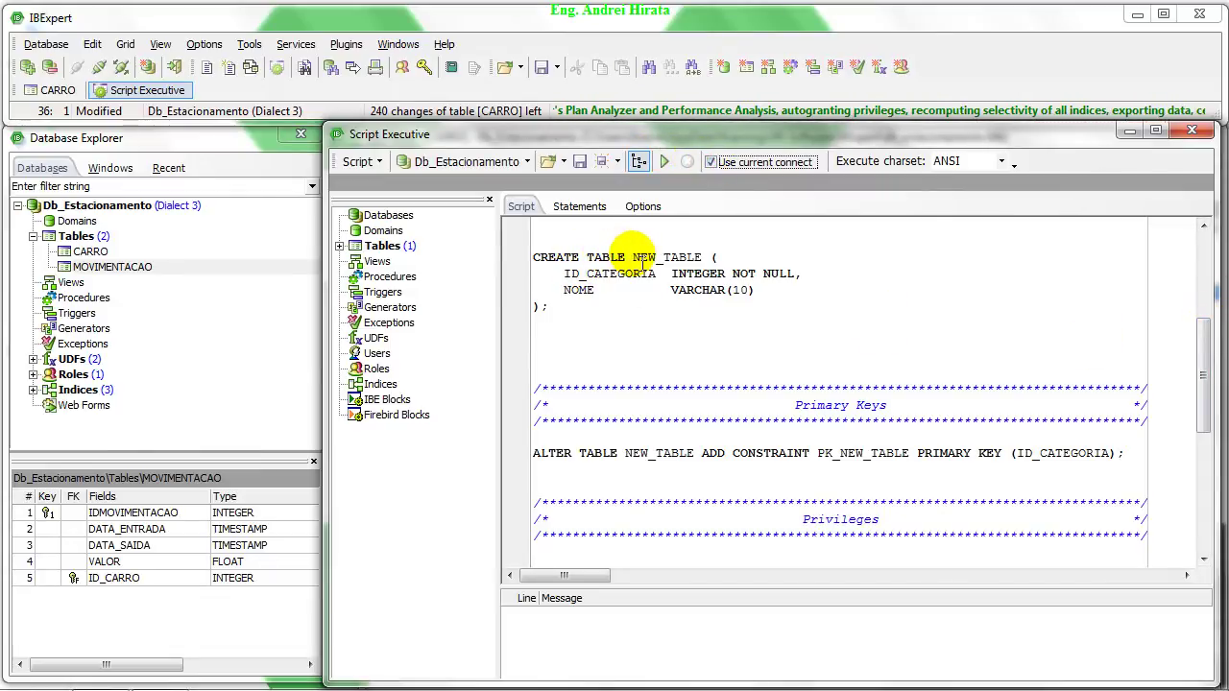
# - Replace NEW_TABLE with Categoria in the CREATE TABLE and ALTER TABLE statements, naming the primary key constraint PK_Categoria
pyautogui.moveTo(633, 259); pyautogui.dragTo(711, 259)
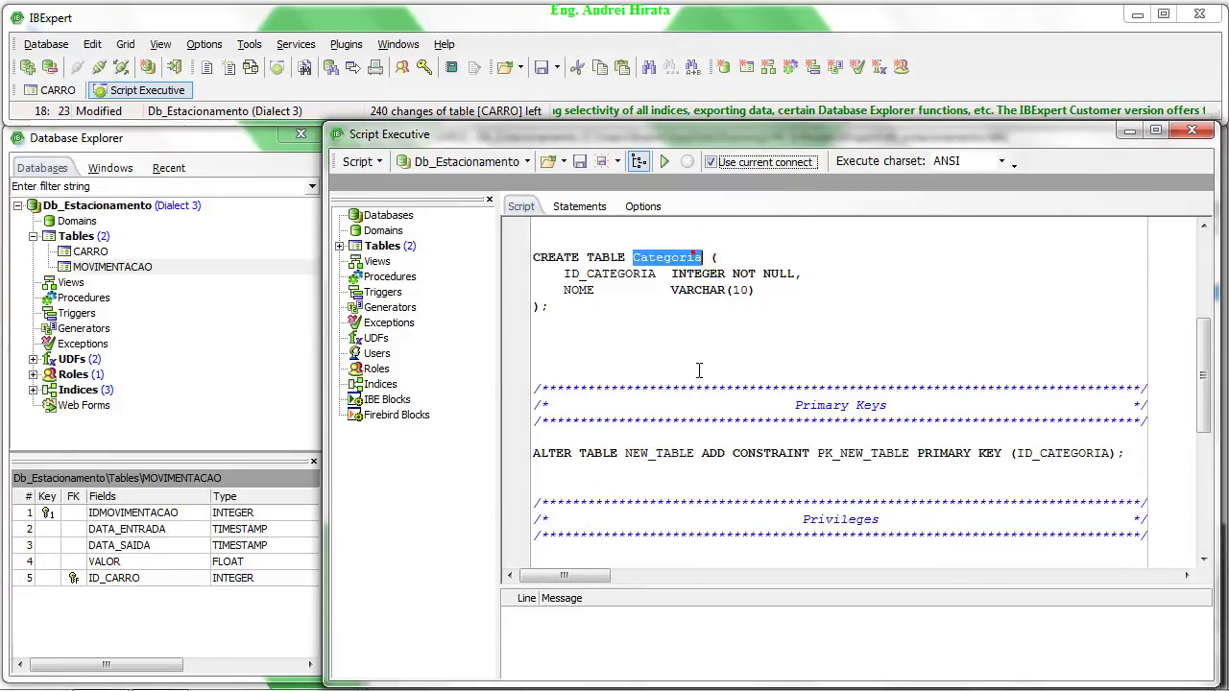
pyautogui.click(669, 457)
pyautogui.write('Categoria')
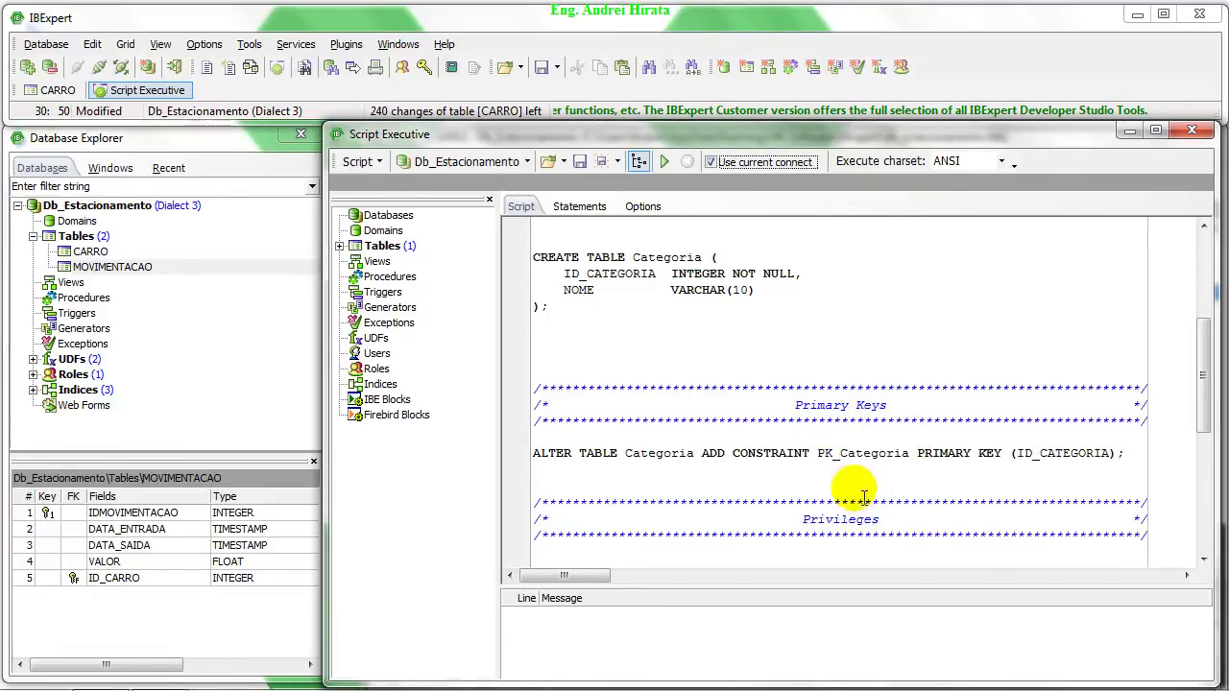
# - Compare the script's PK_Categoria statement with the CARRO table's primary key constraint, and close the CARRO table
pyautogui.moveTo(1203, 376)
pyautogui.mouseDown()
pyautogui.moveTo(1200, 467)
pyautogui.moveTo(1200, 378)
pyautogui.mouseUp()
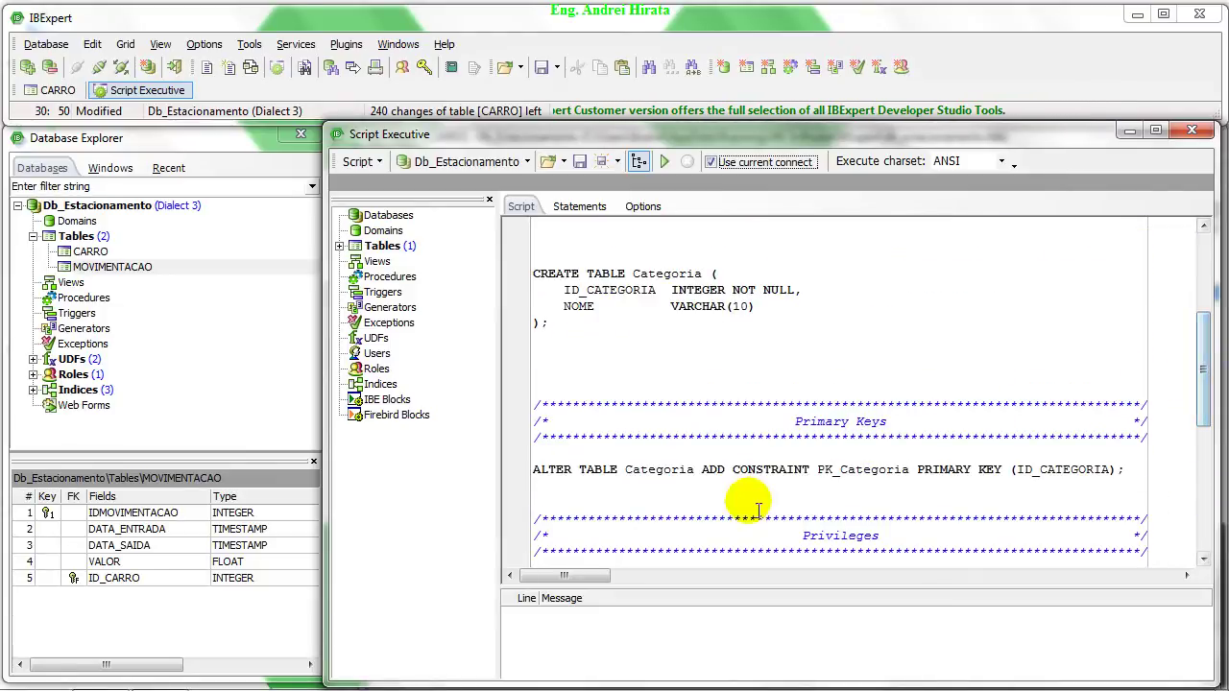
pyautogui.tripleClick(828, 473)
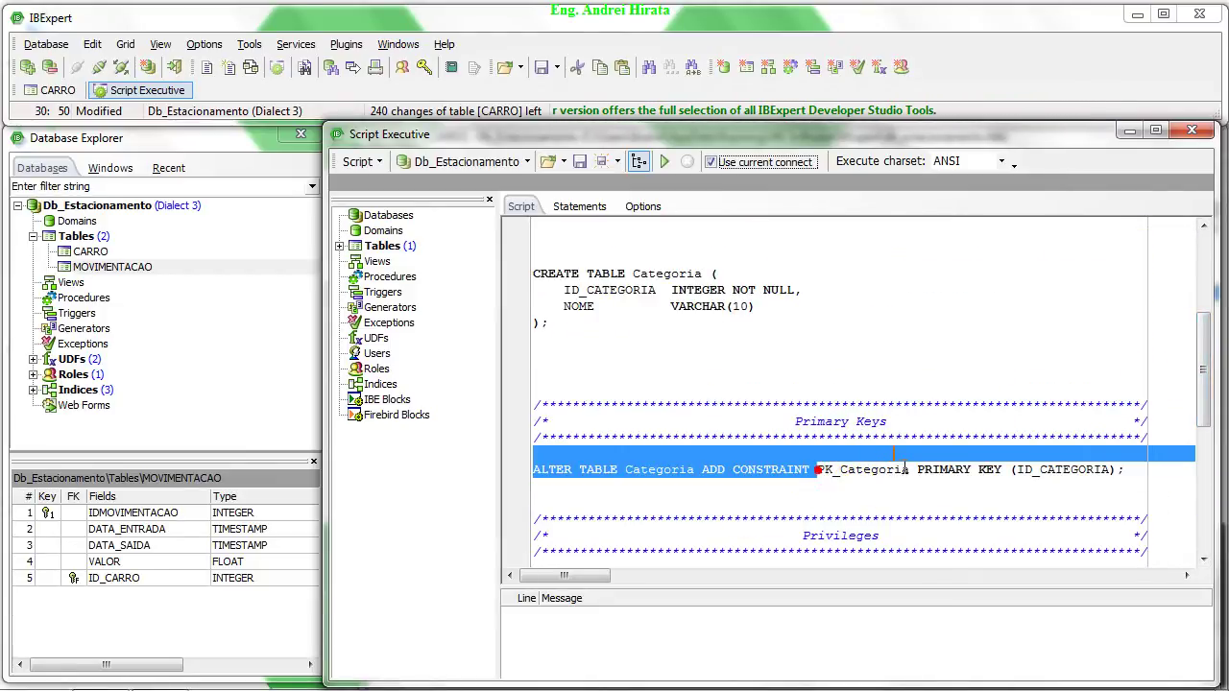
pyautogui.doubleClick(828, 472)
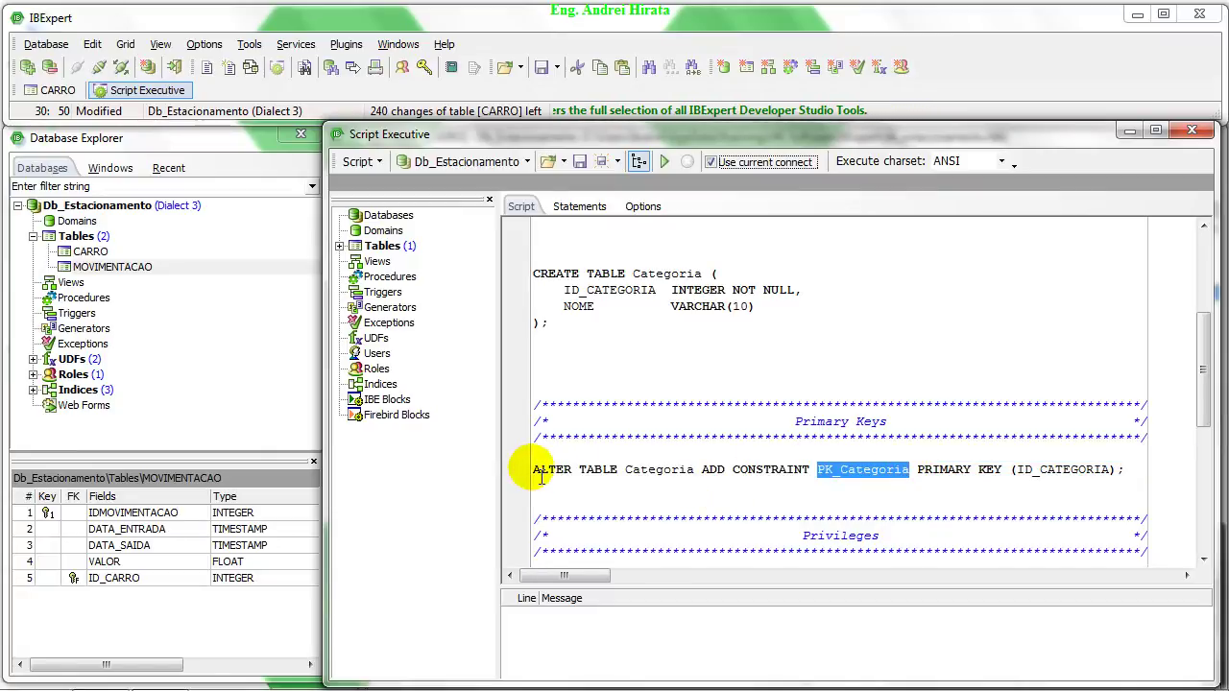
pyautogui.moveTo(541, 471); pyautogui.dragTo(1133, 467)
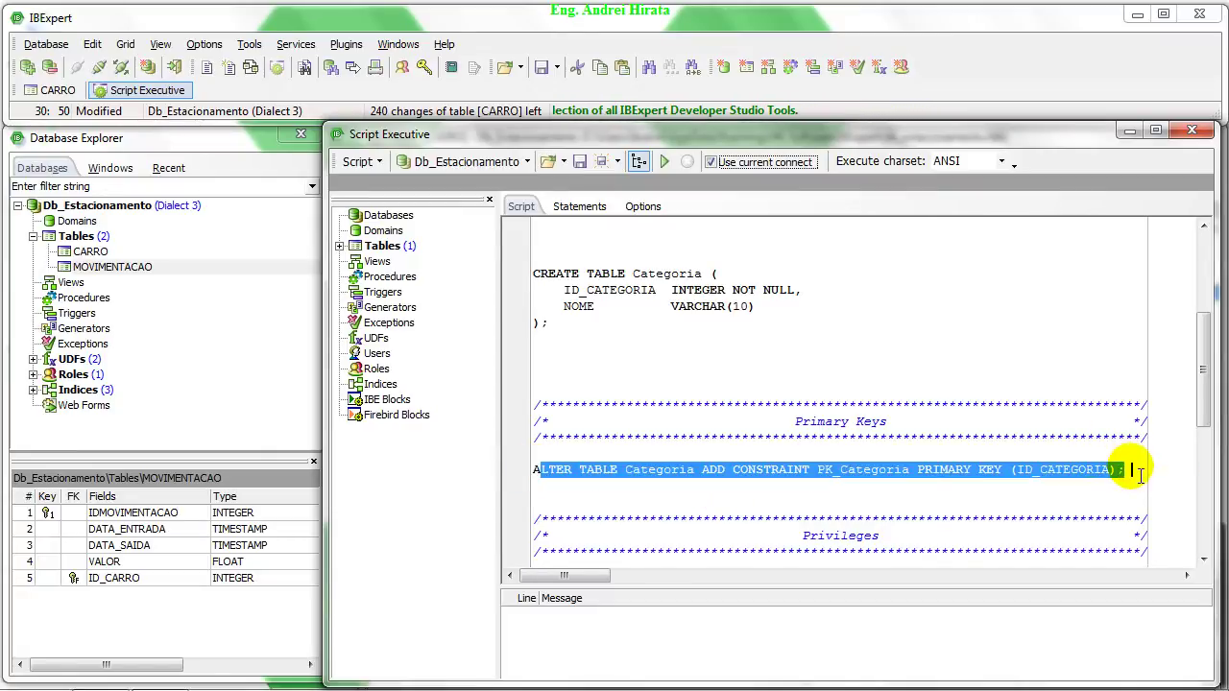
pyautogui.doubleClick(161, 253)
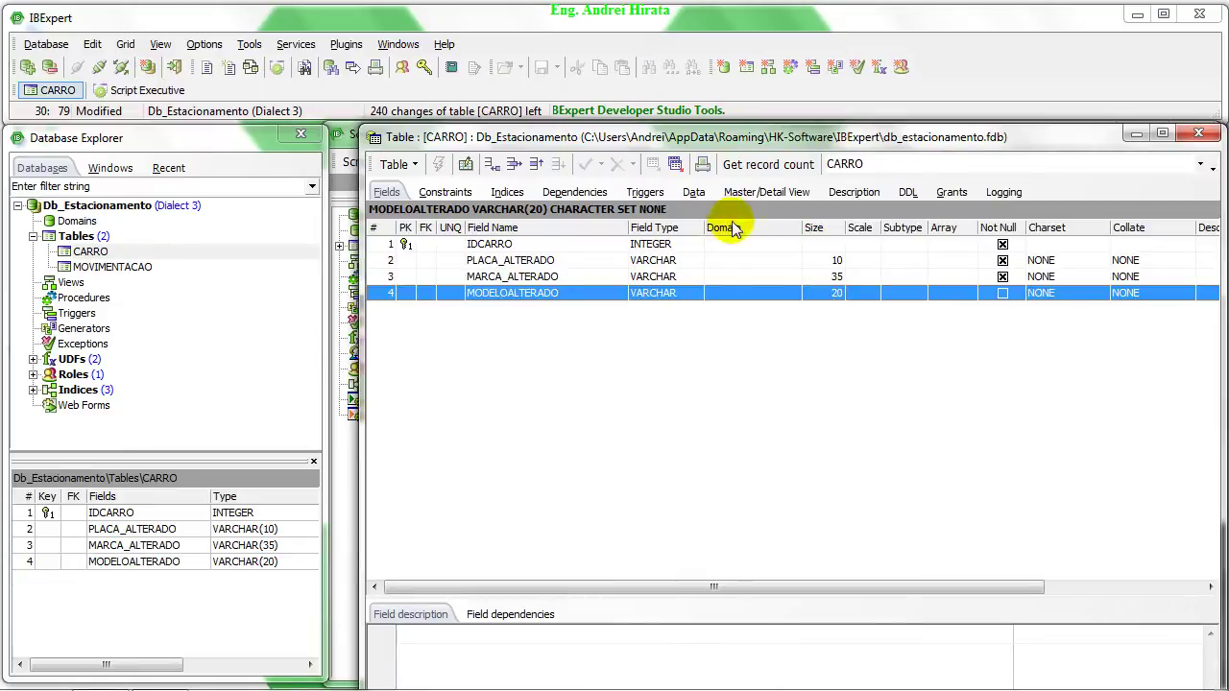
pyautogui.click(445, 192)
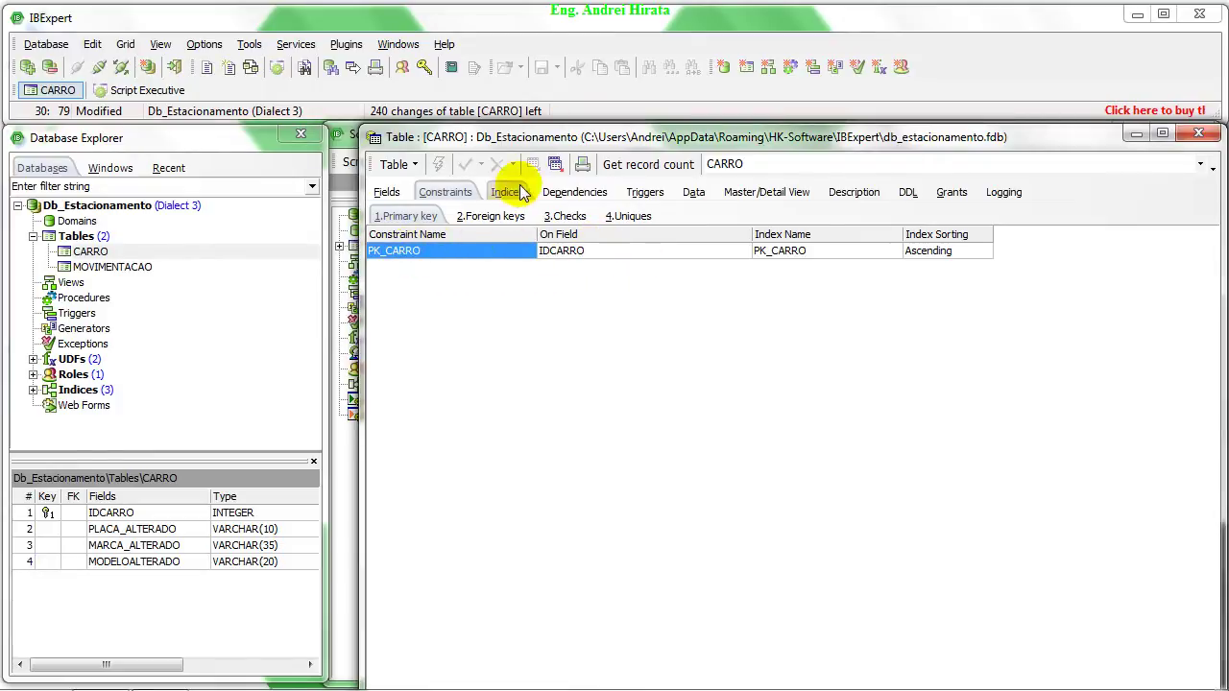
pyautogui.moveTo(523, 136); pyautogui.dragTo(709, 529)
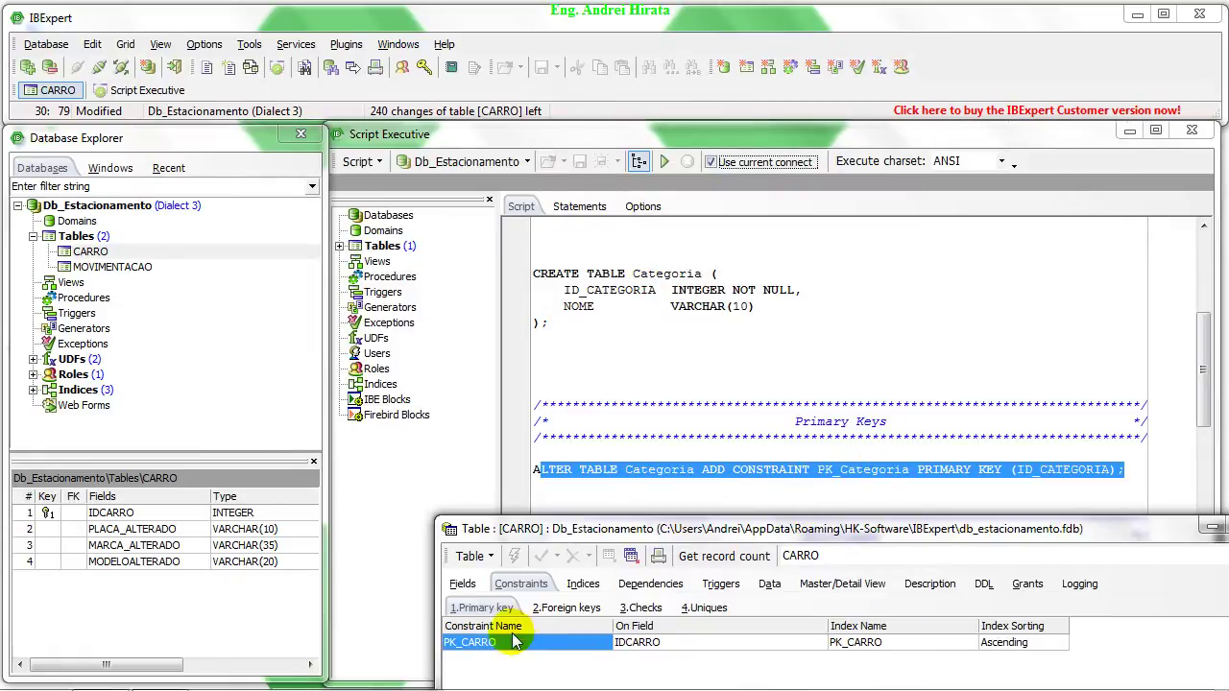
pyautogui.moveTo(1095, 528); pyautogui.dragTo(681, 480)
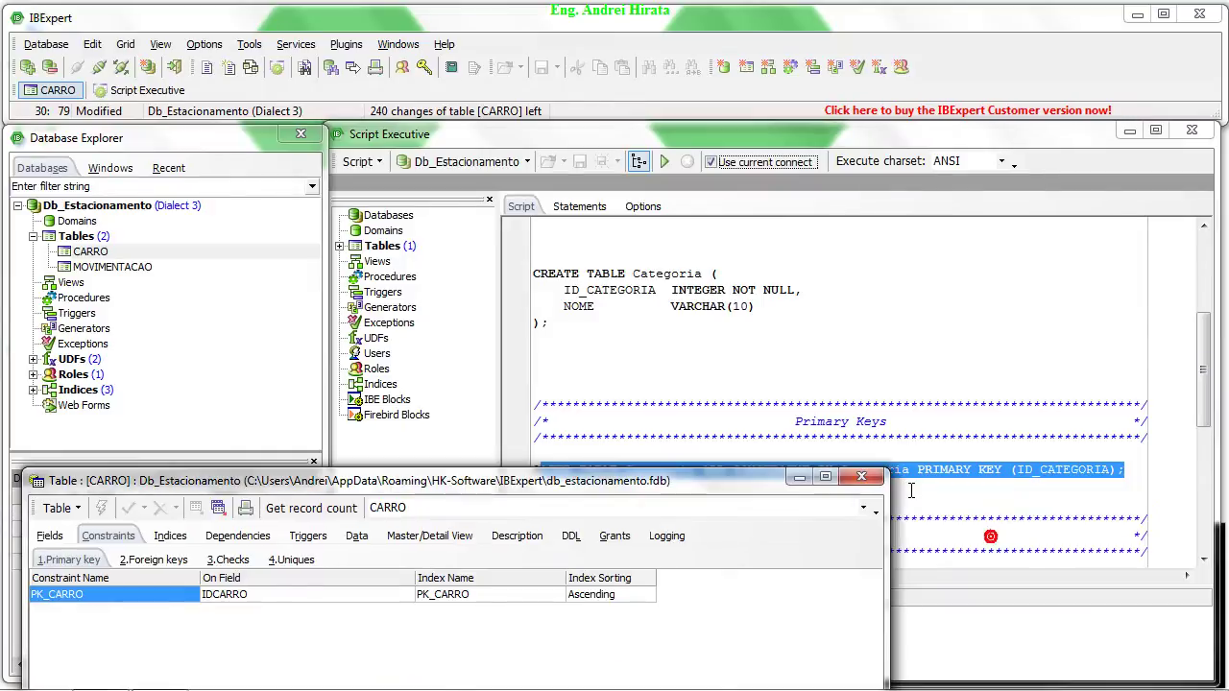
pyautogui.click(861, 476)
# - Execute the script to create the Categoria table with its primary key
pyautogui.click(609, 247)
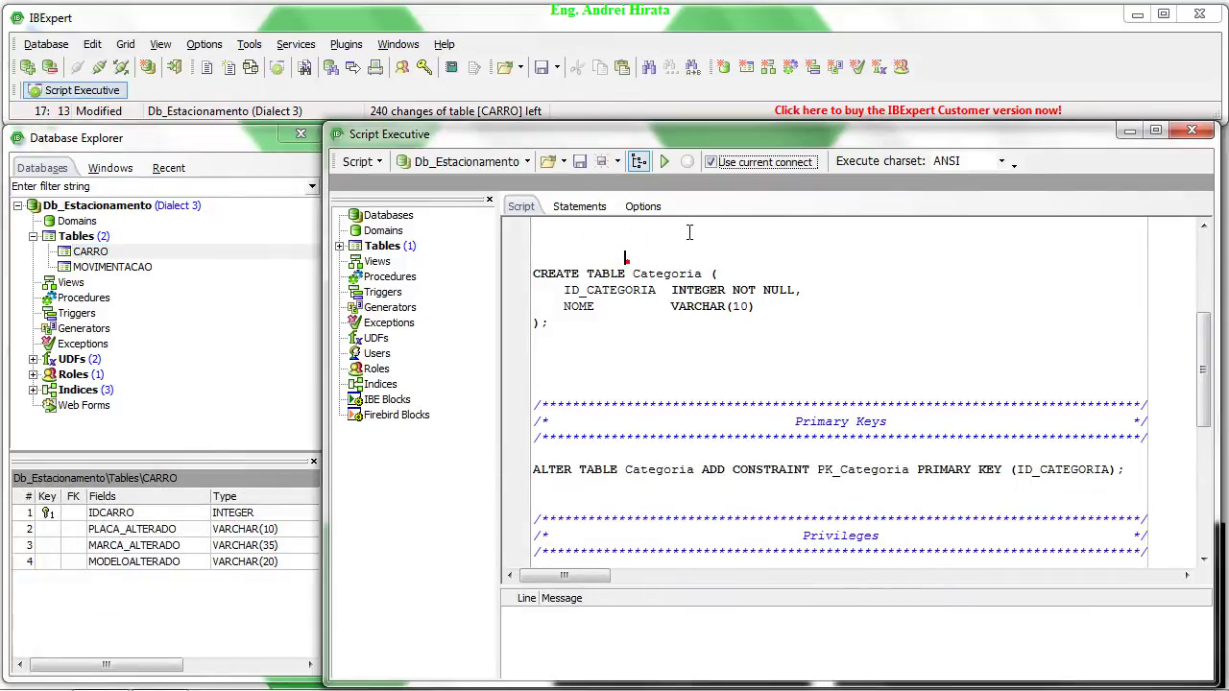
pyautogui.click(665, 162)
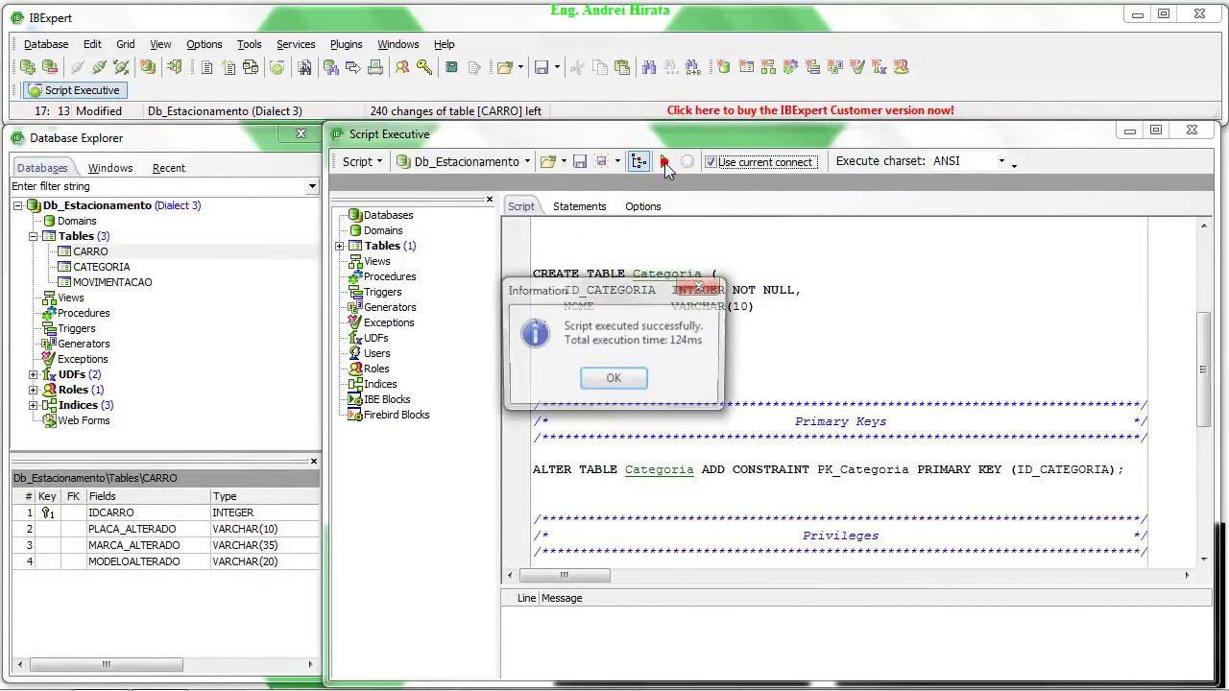
pyautogui.click(618, 381)
# - Open the CATEGORIA table and check its fields and primary key constraint
pyautogui.click(105, 269)
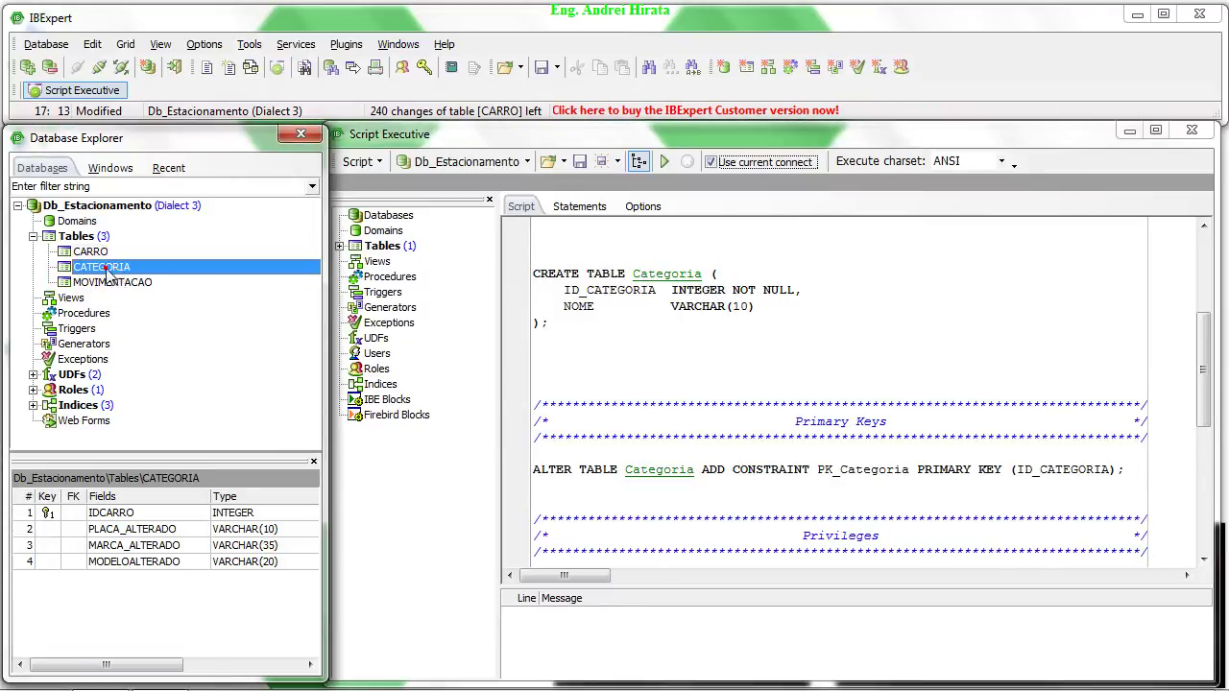
pyautogui.doubleClick(106, 269)
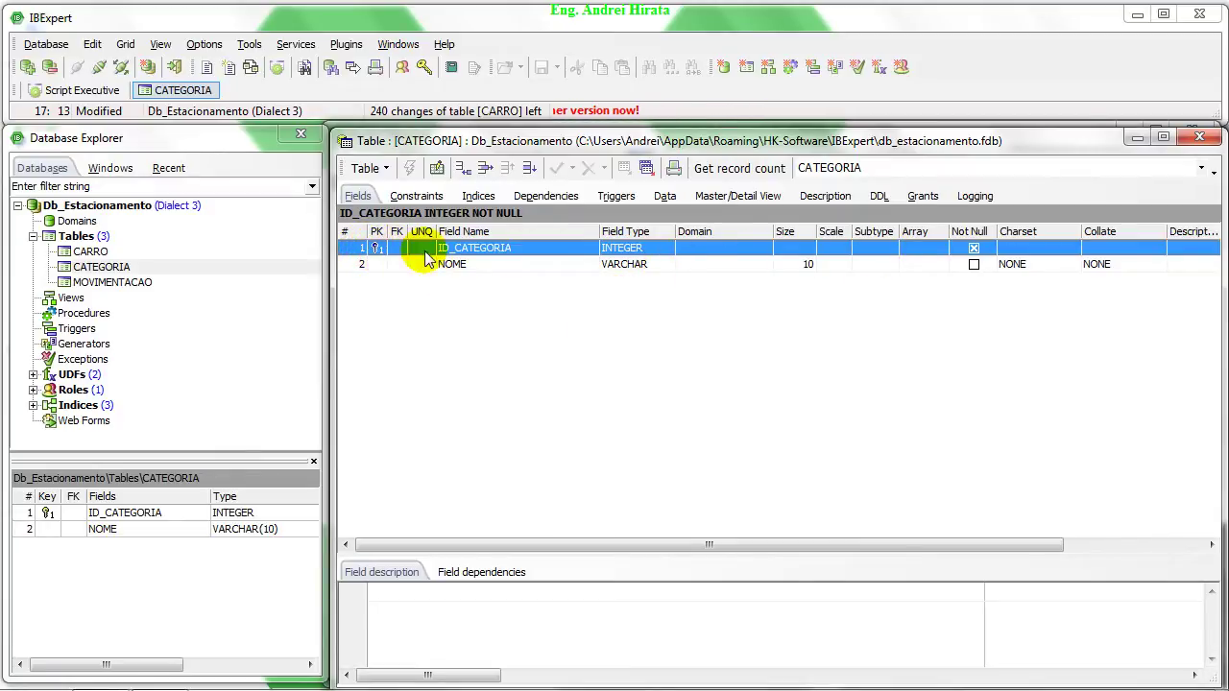
pyautogui.click(476, 267)
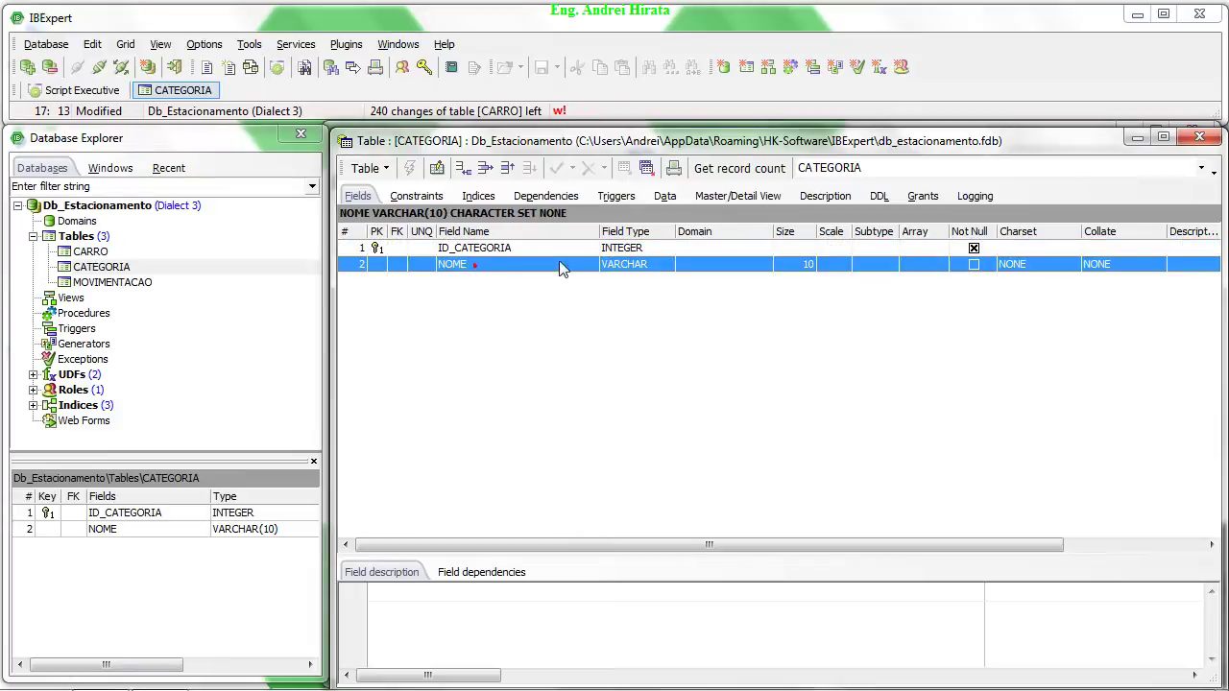
pyautogui.click(414, 199)
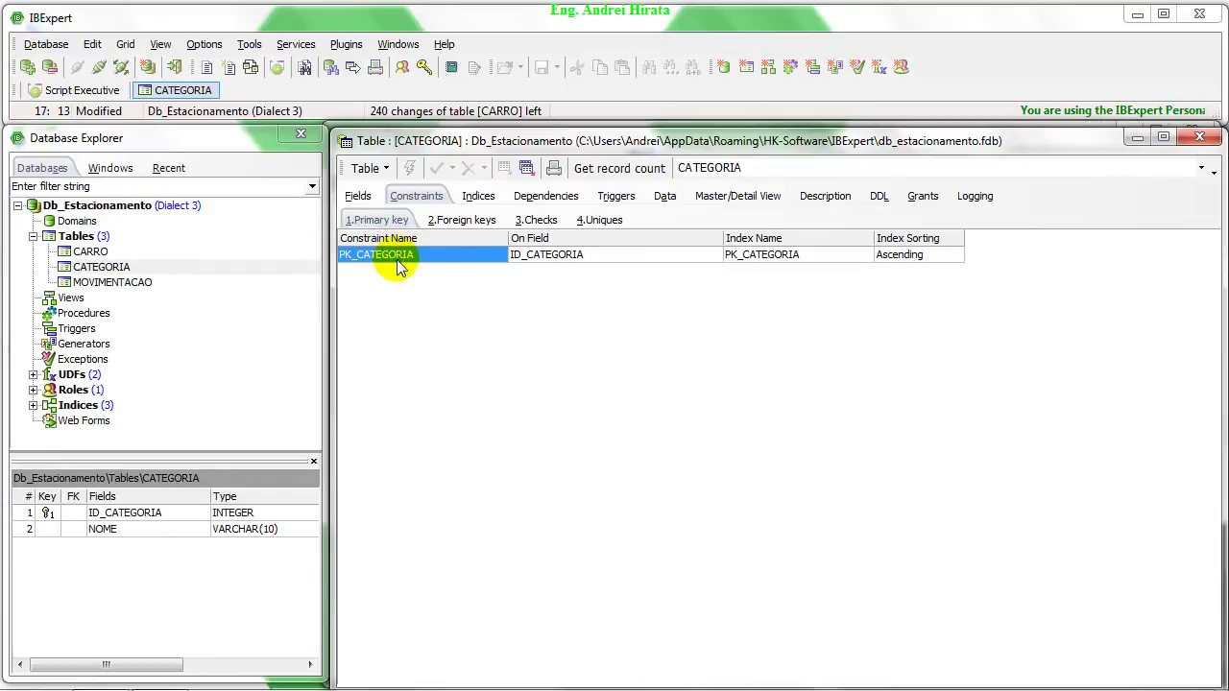
pyautogui.click(358, 197)
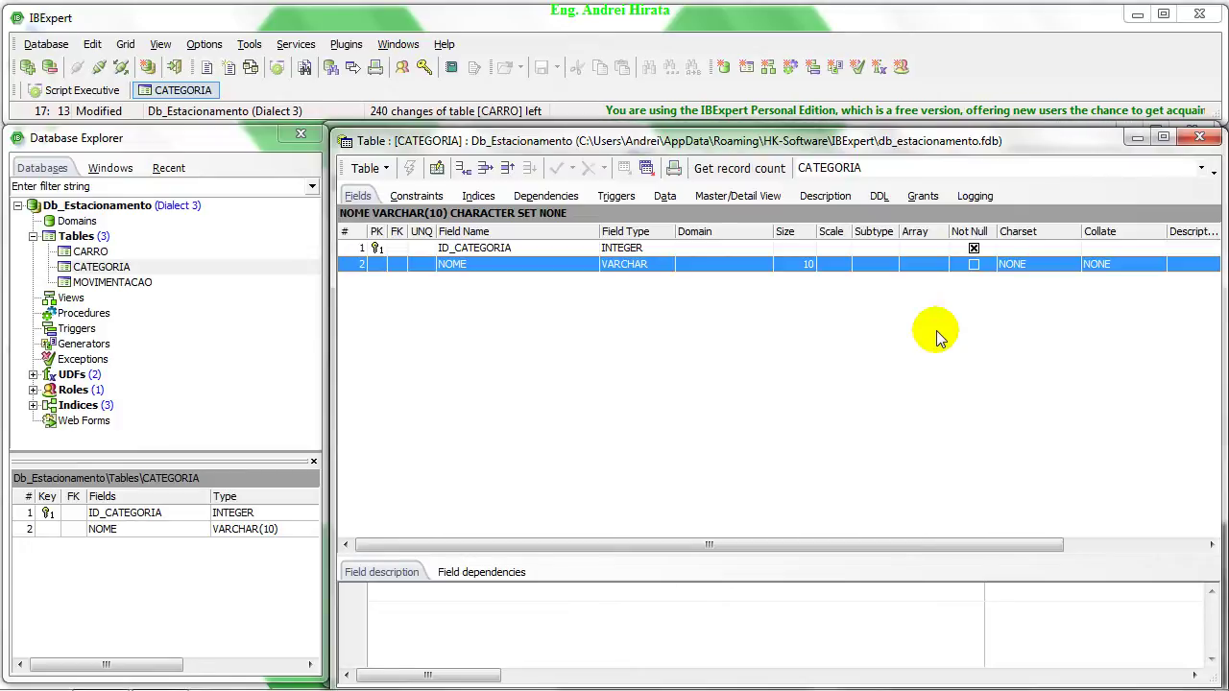
# - Try to rename the CATEGORIA table's primary key field ID_CATEGORIA to ID_CATEGORIA2
pyautogui.press('Up')
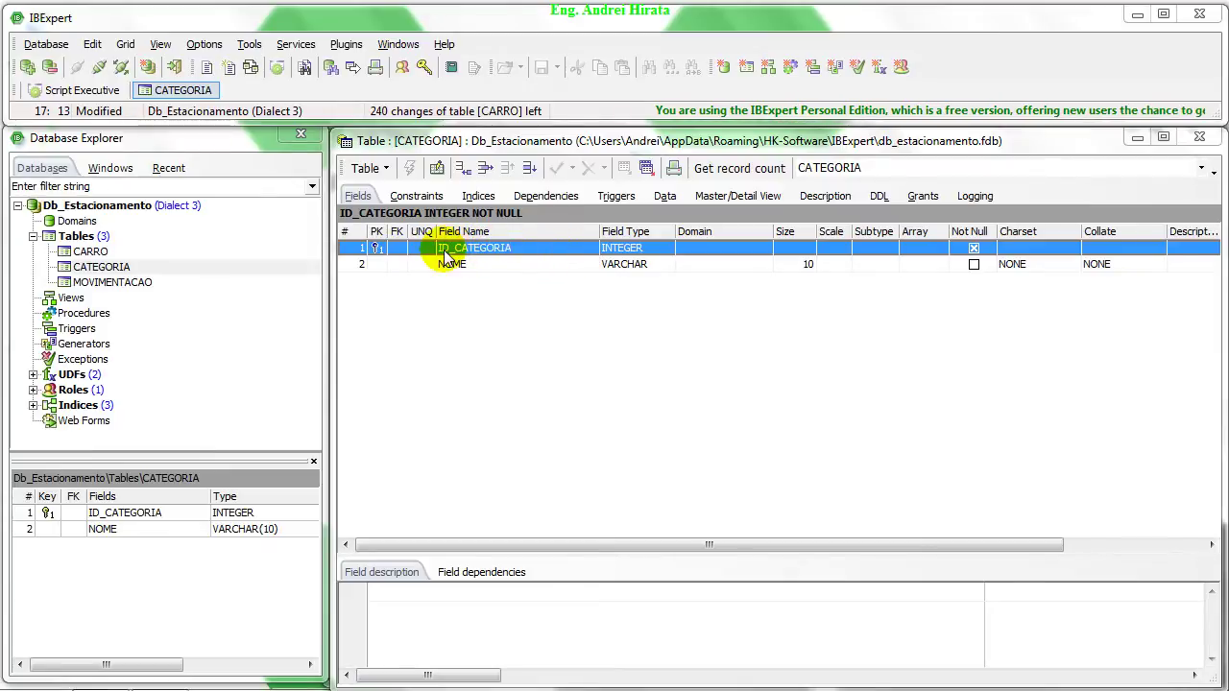
pyautogui.doubleClick(475, 248)
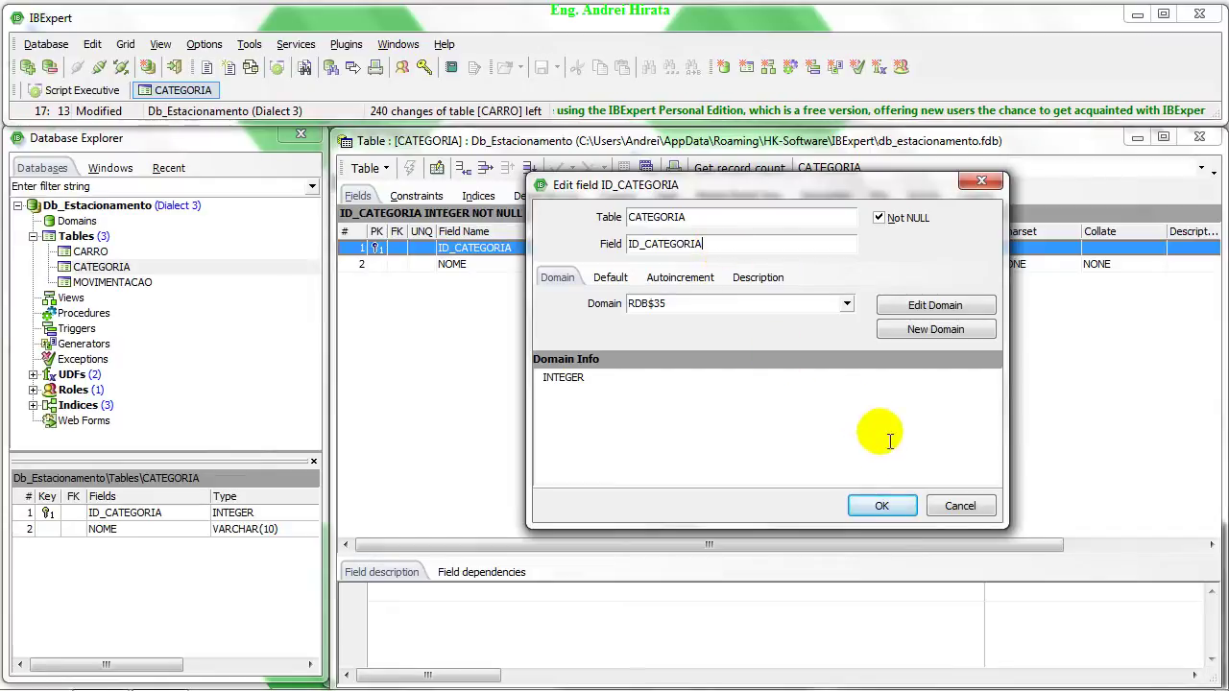
pyautogui.click(881, 505)
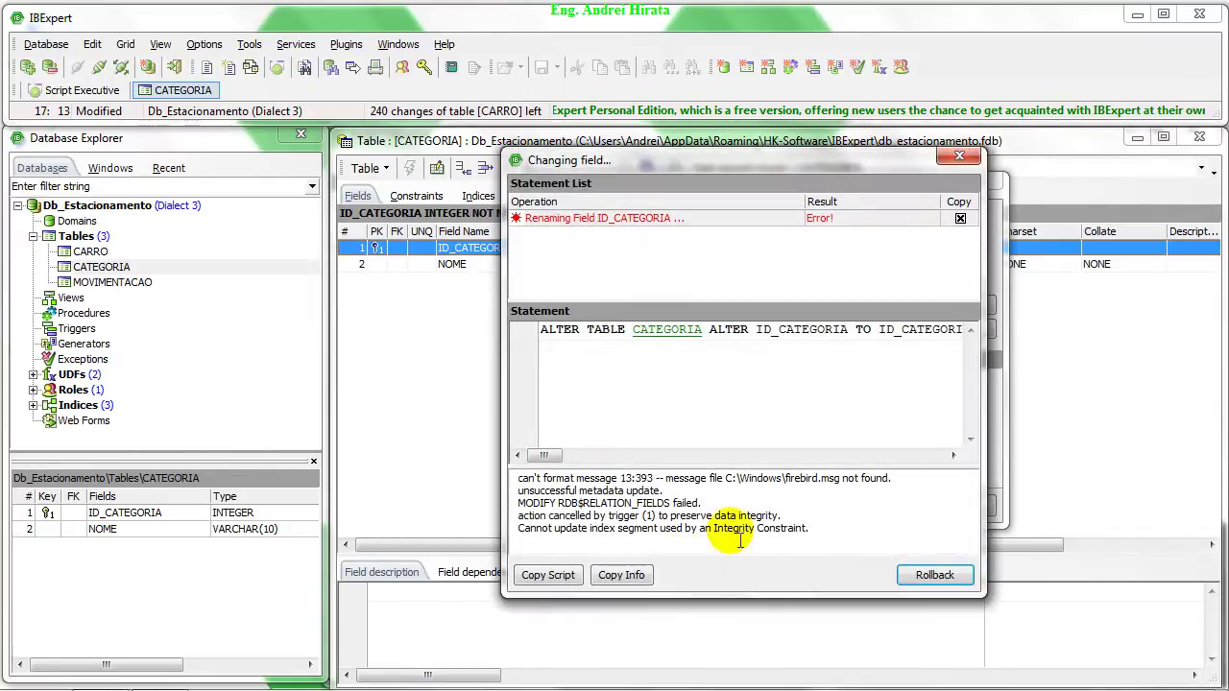
pyautogui.moveTo(845, 535); pyautogui.dragTo(481, 521)
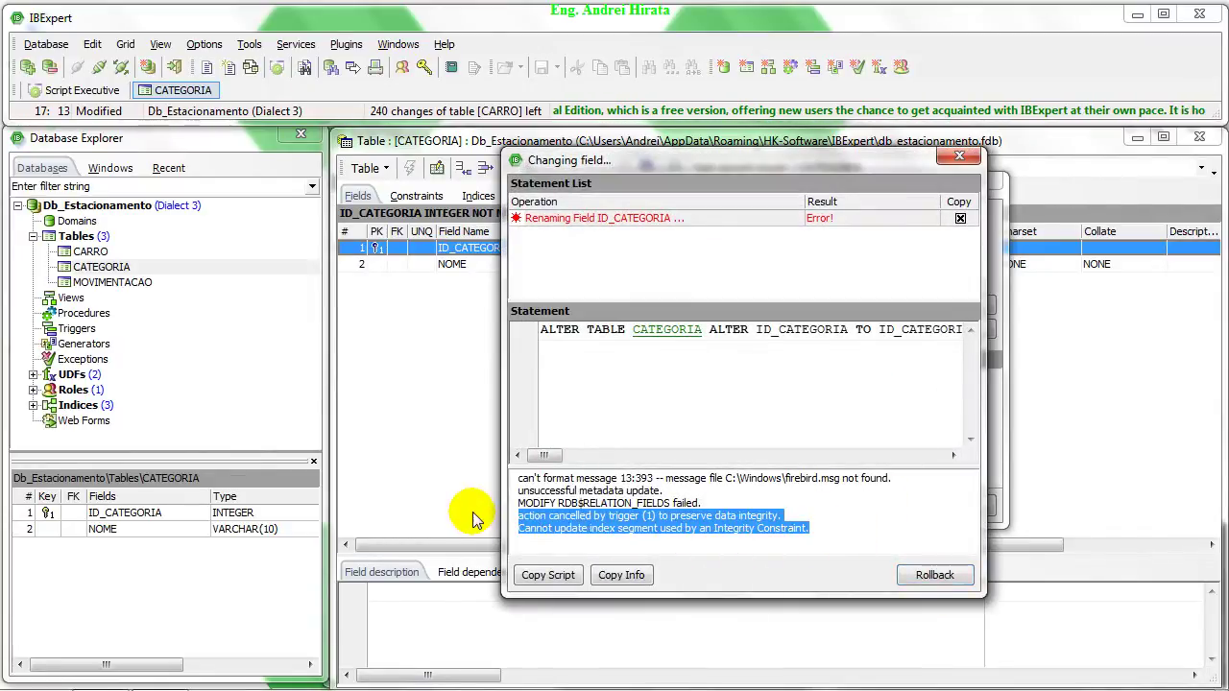
pyautogui.click(959, 157)
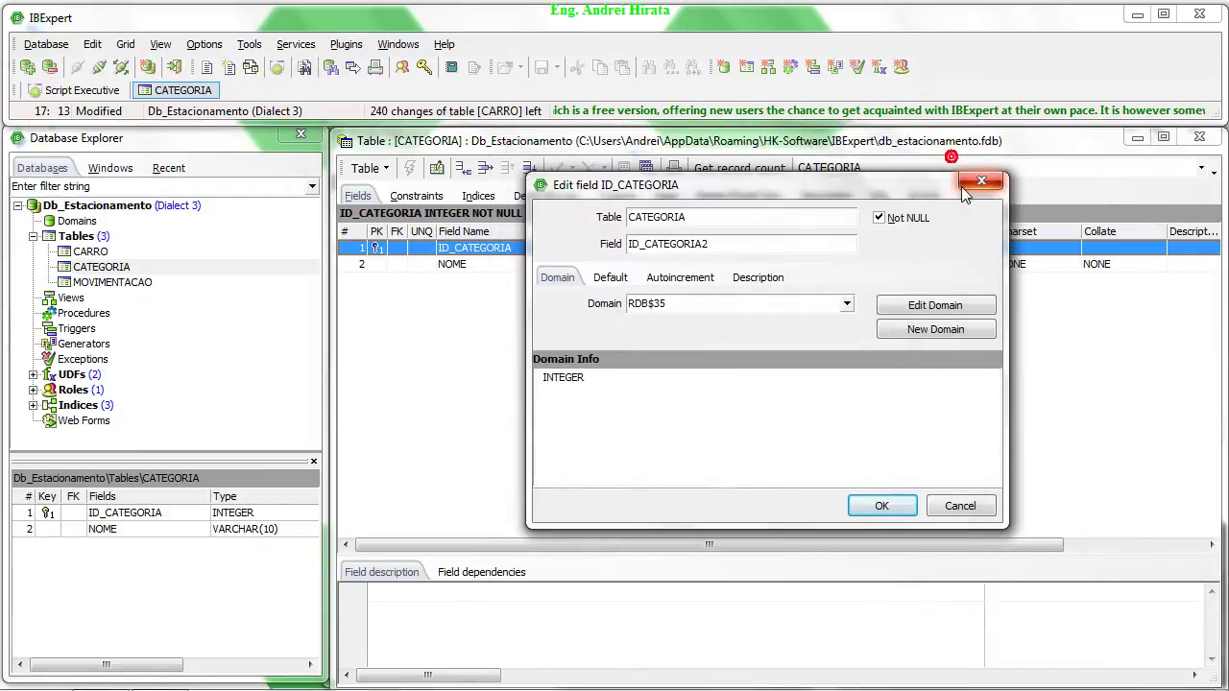
pyautogui.click(963, 188)
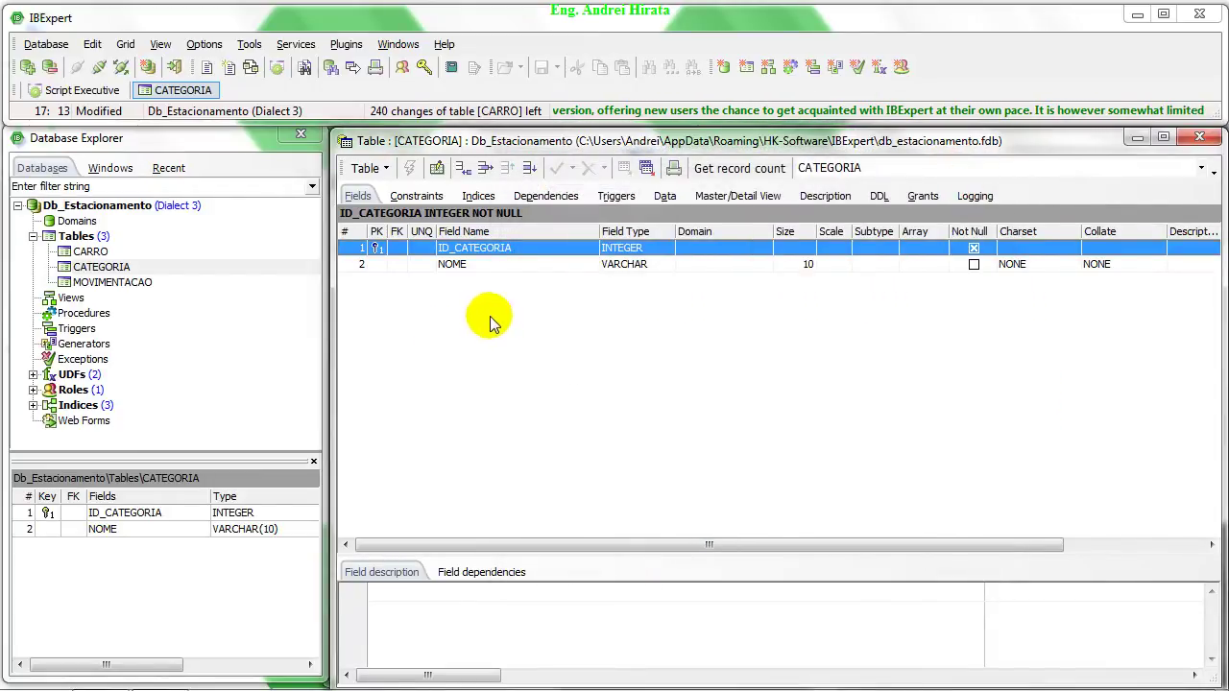
# - Drop the primary key constraint PK_CATEGORIA from the CATEGORIA table and commit the change
pyautogui.click(408, 197)
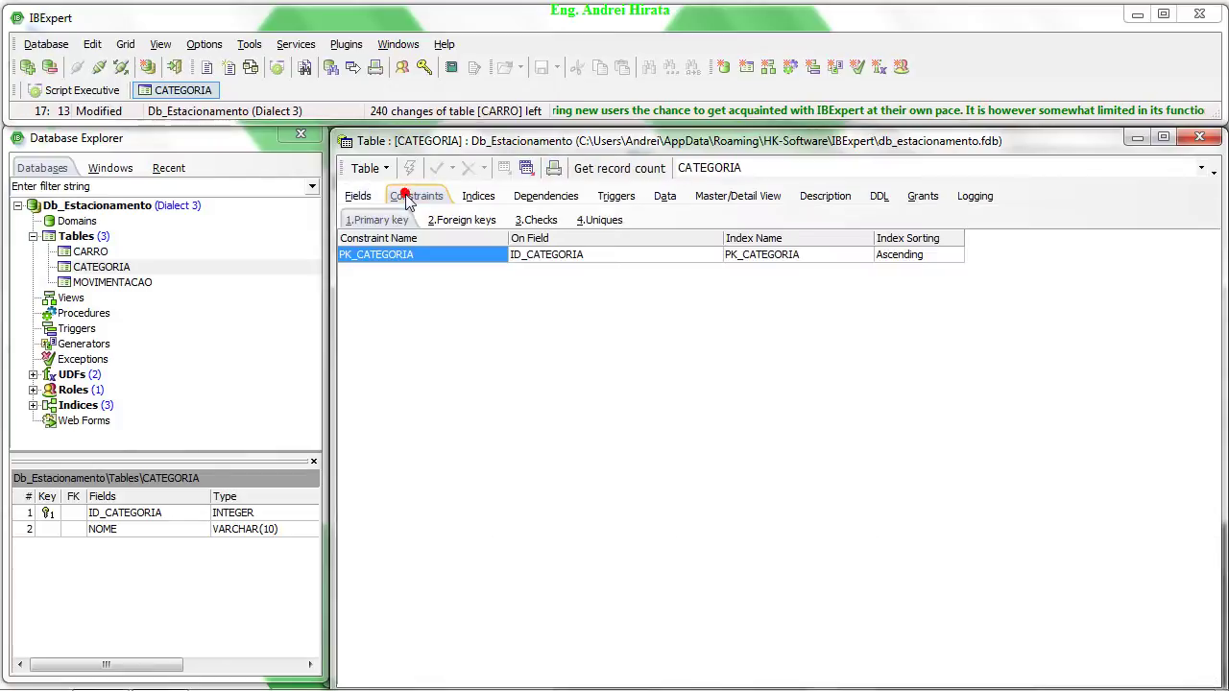
pyautogui.rightClick(347, 260)
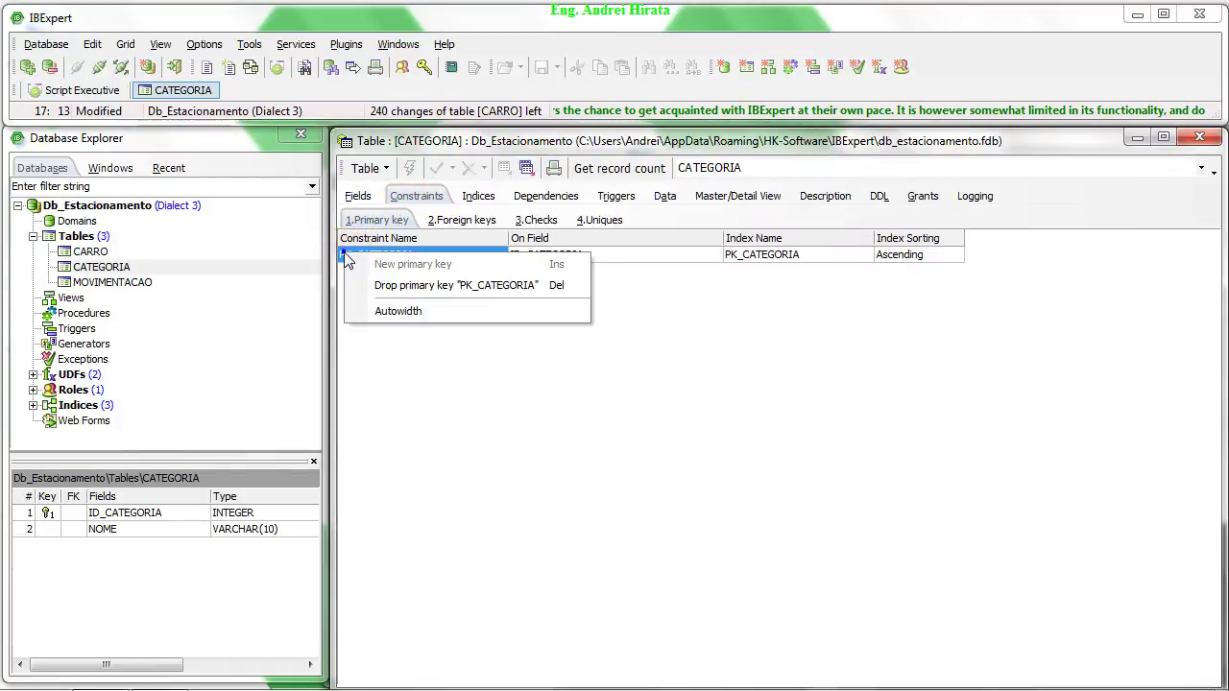
pyautogui.click(415, 284)
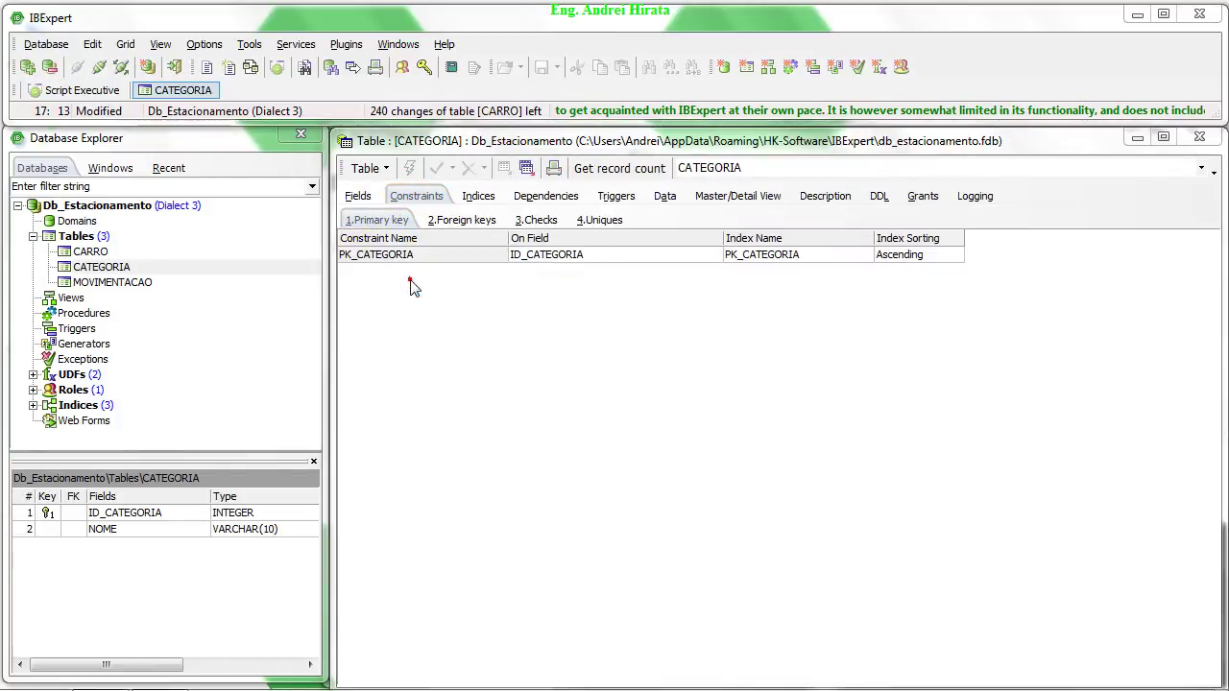
pyautogui.click(592, 384)
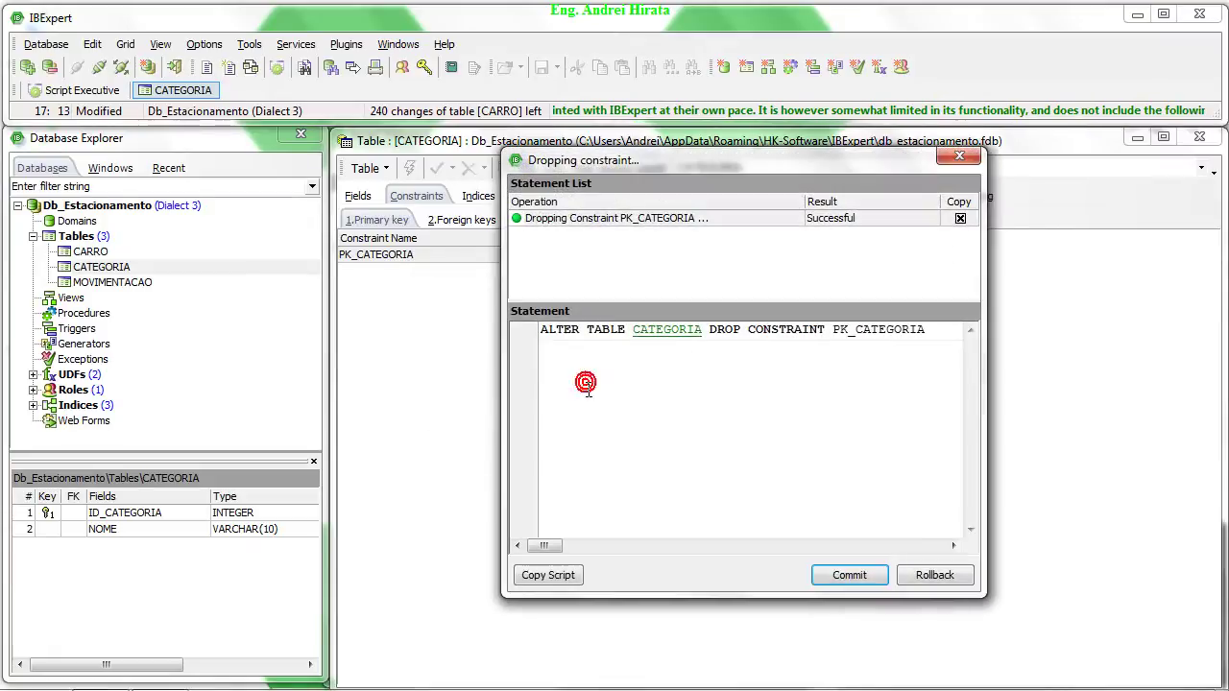
pyautogui.click(837, 576)
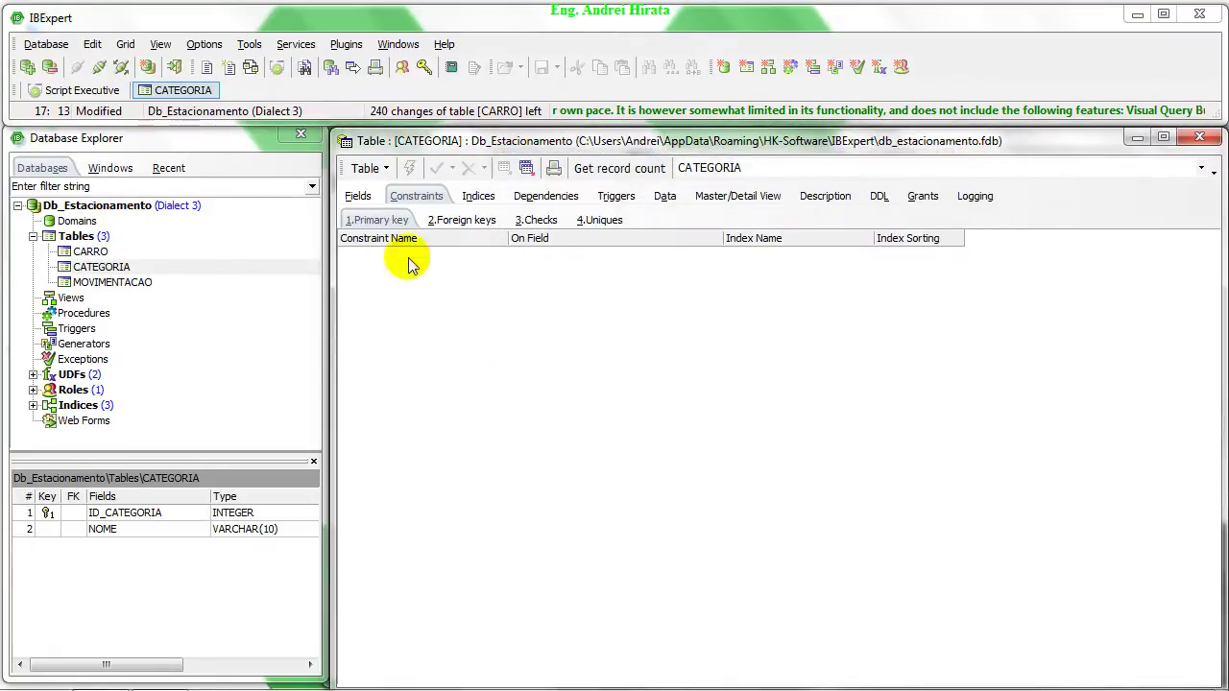
# - Rename the ID_CATEGORIA field of the CATEGORIA table to ID_CATEGORIA2 and commit the change
pyautogui.click(359, 199)
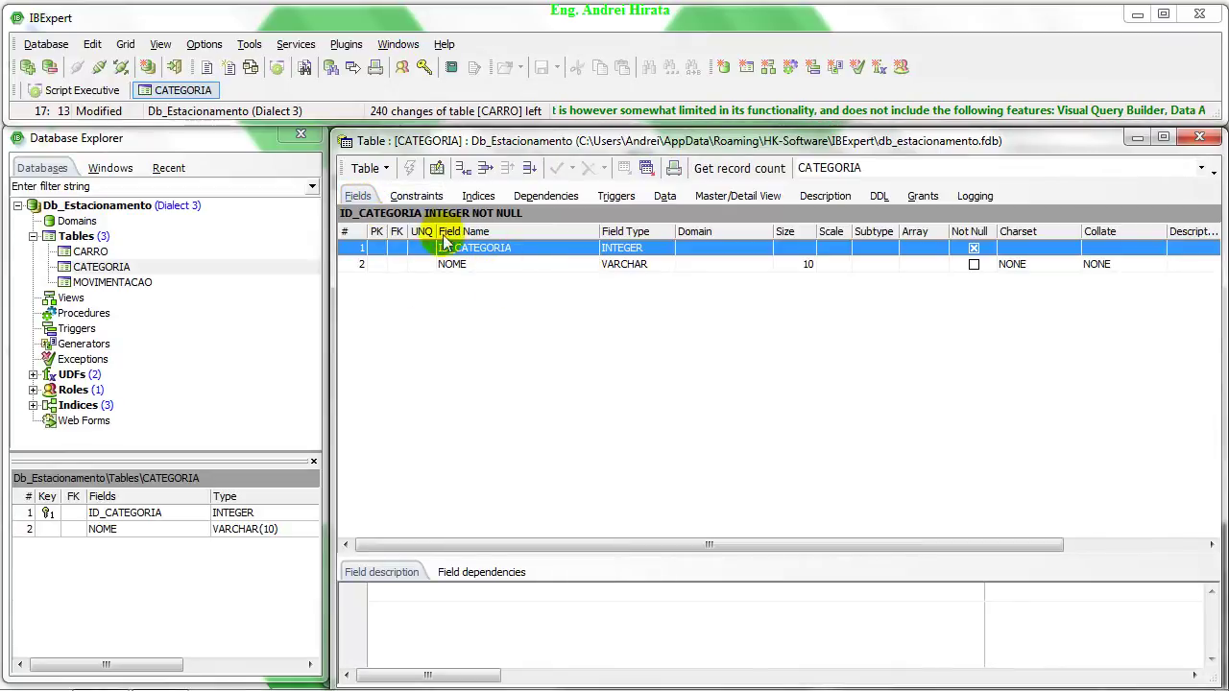
pyautogui.rightClick(475, 254)
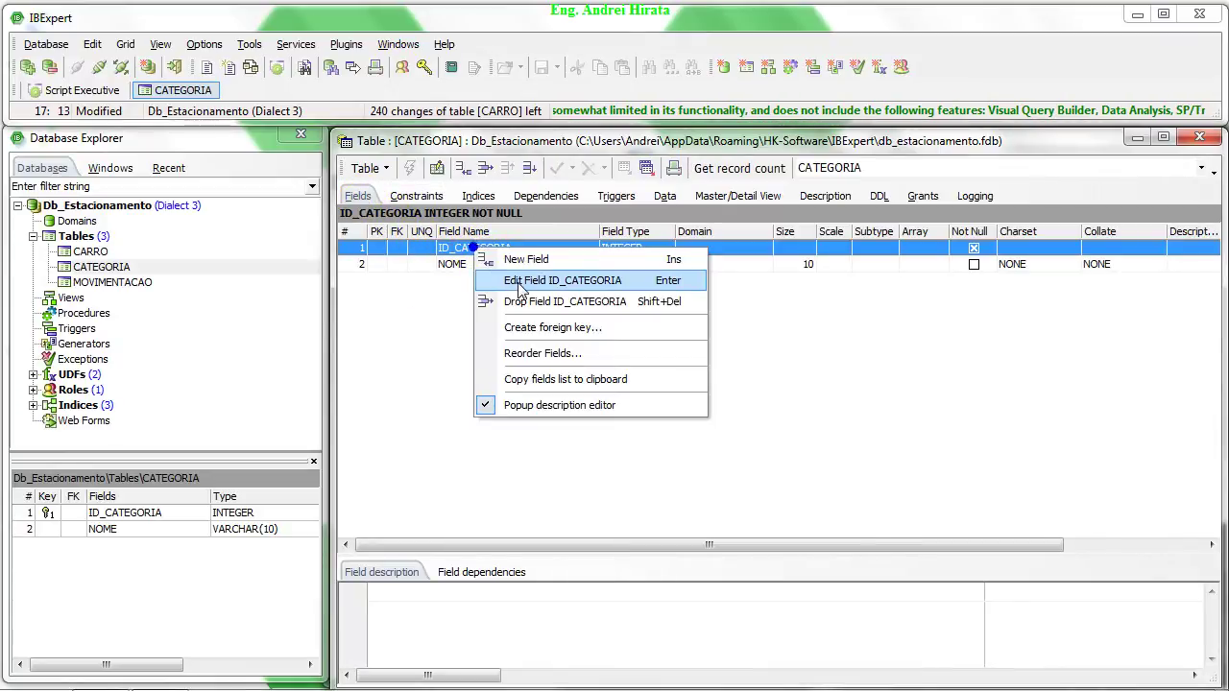
pyautogui.click(509, 277)
pyautogui.click(737, 251)
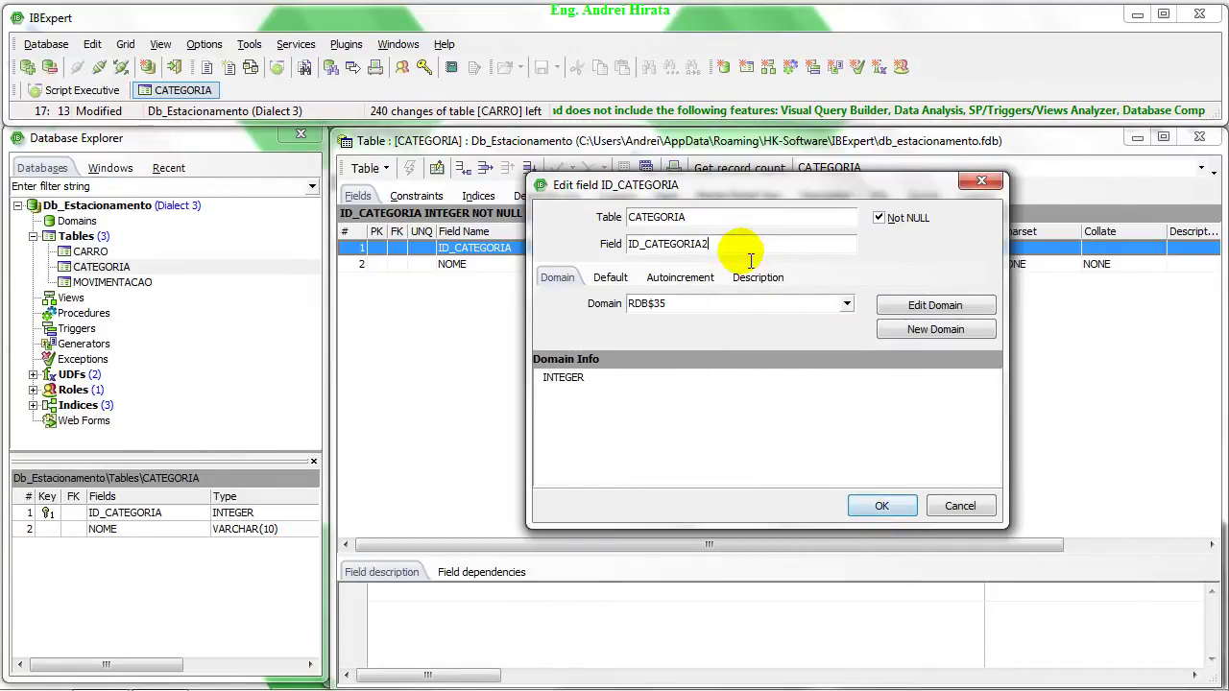
pyautogui.click(876, 503)
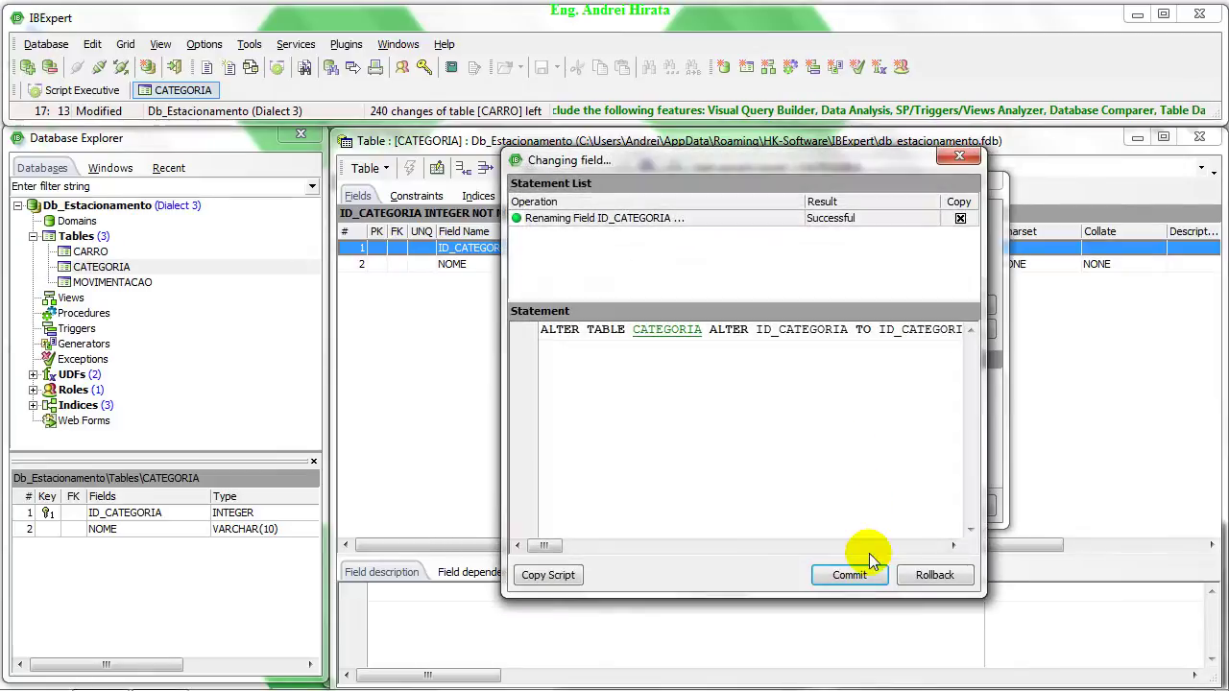
pyautogui.click(853, 575)
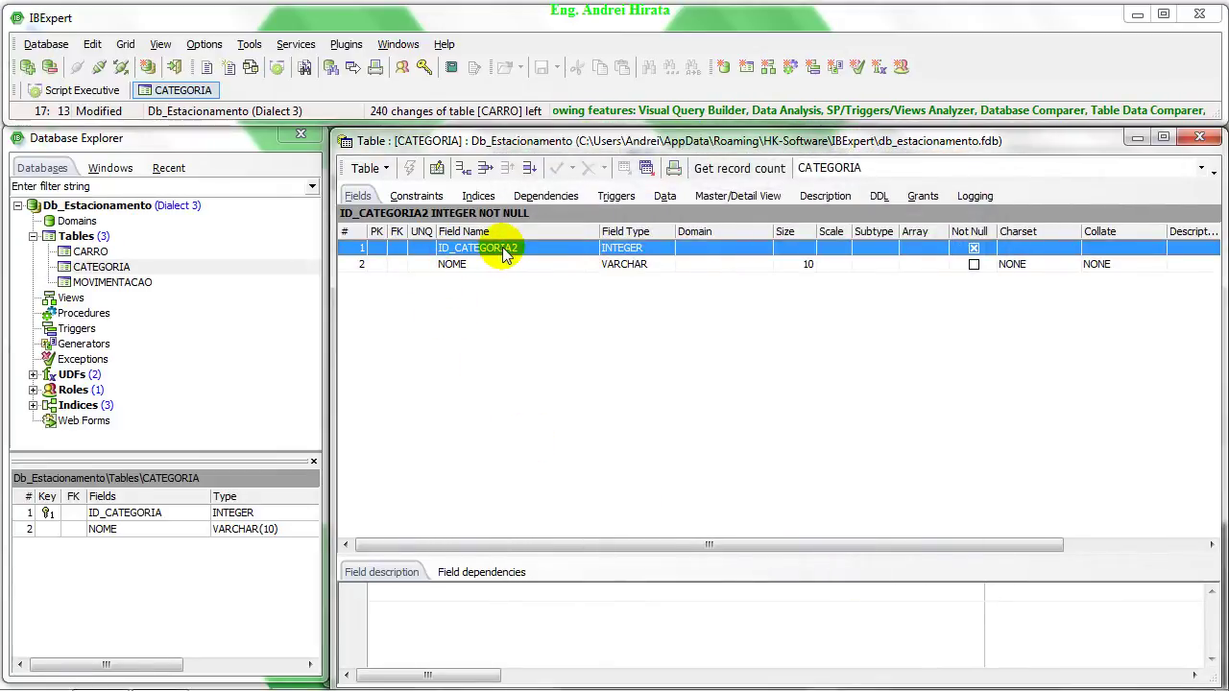
# - Create and compile the primary key PK_CATEGORIA on ID_CATEGORIA2, and return to the CATEGORIA table's fields
pyautogui.click(420, 196)
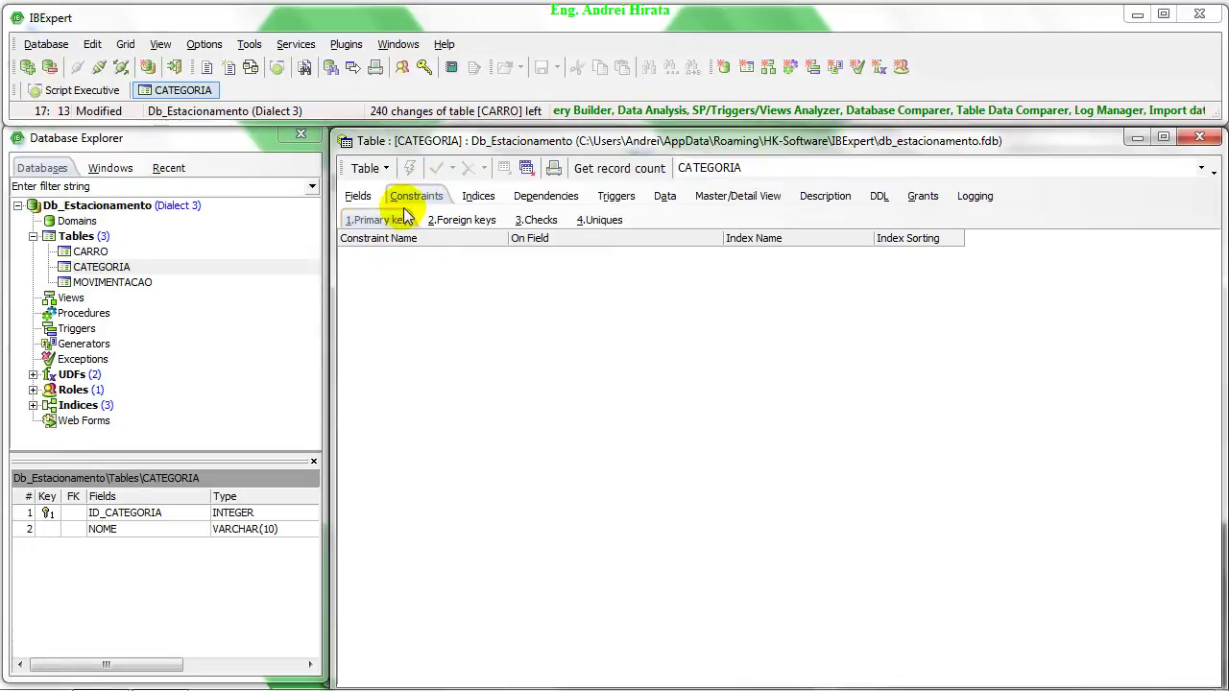
pyautogui.rightClick(408, 282)
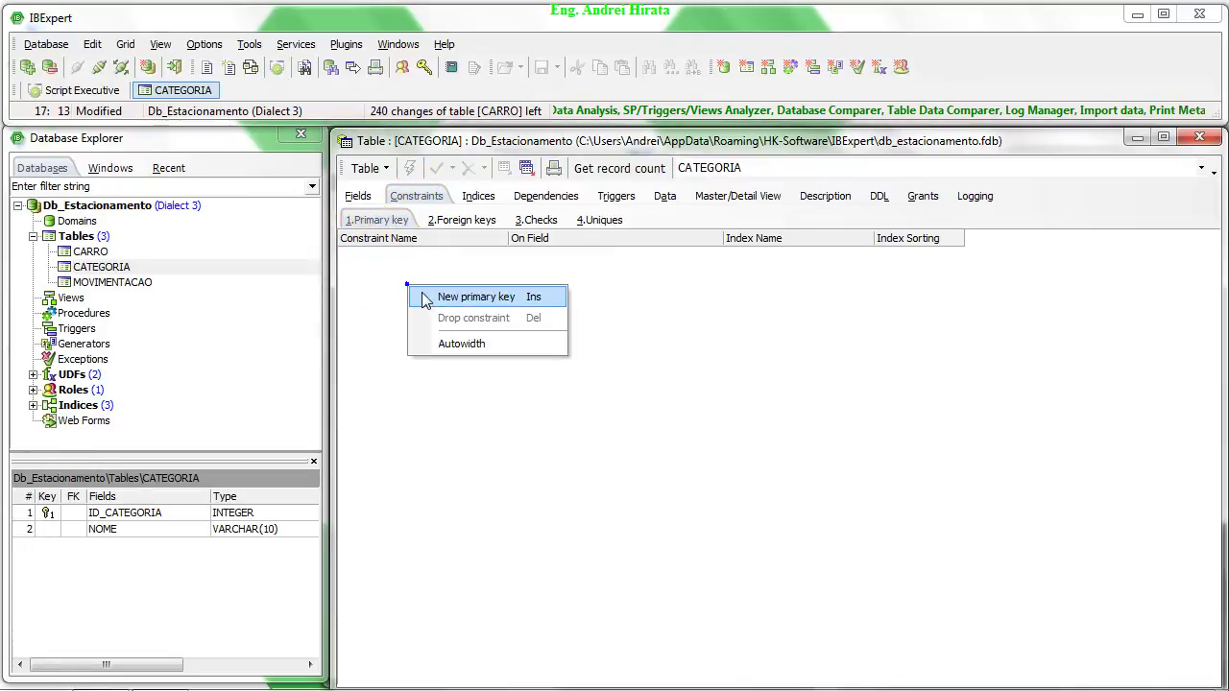
pyautogui.click(429, 296)
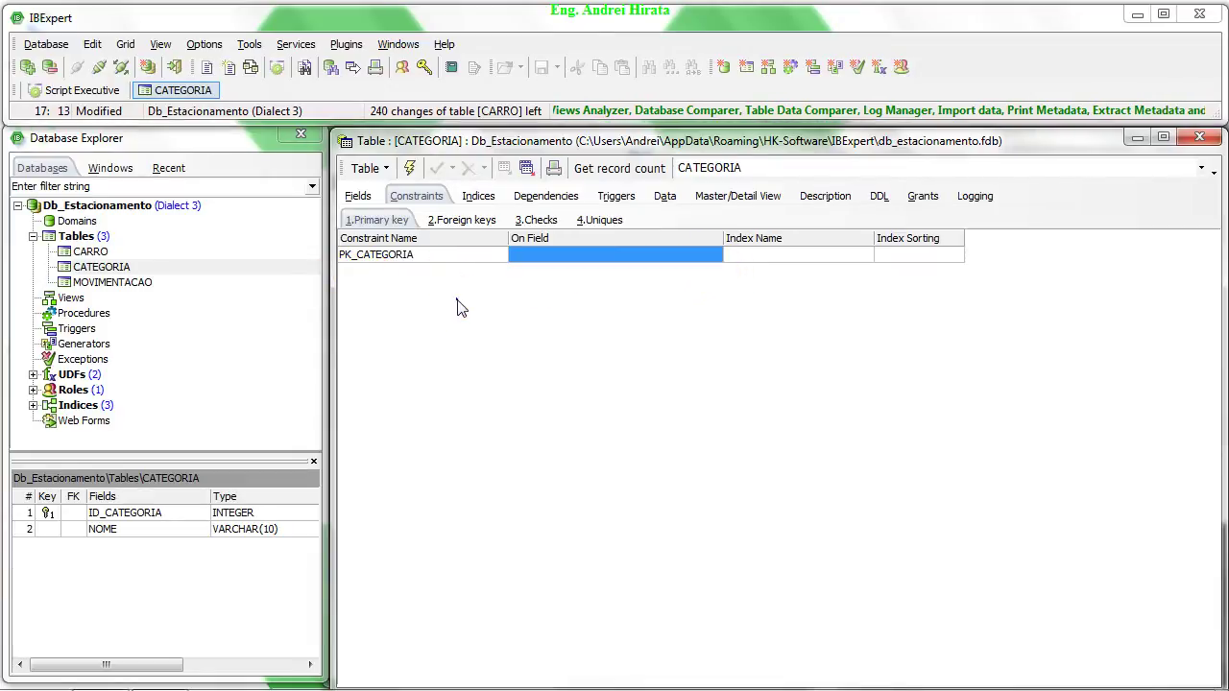
pyautogui.rightClick(460, 301)
pyautogui.click(669, 257)
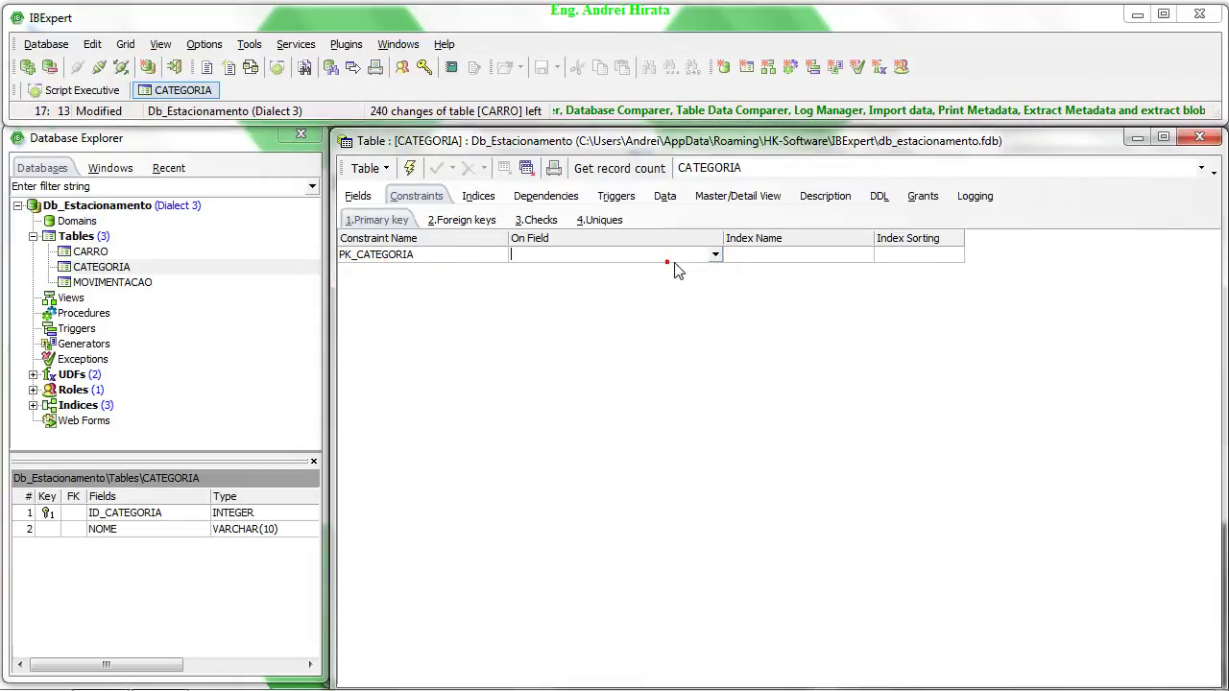
pyautogui.click(716, 255)
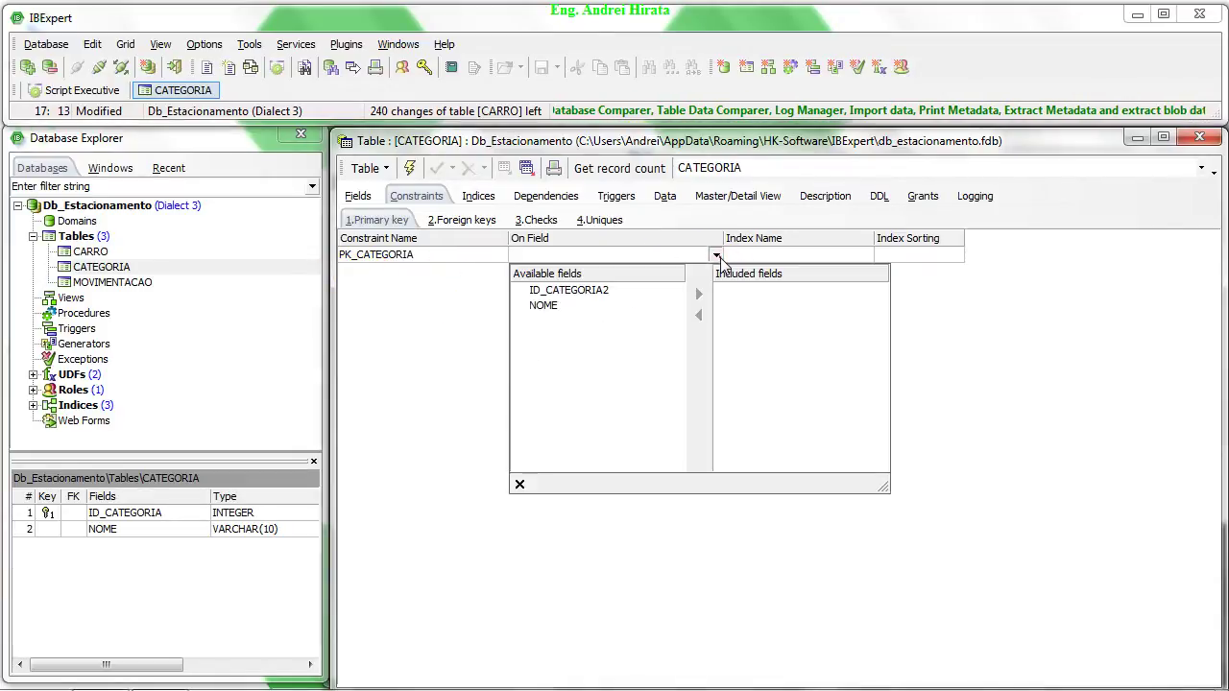
pyautogui.click(583, 294)
pyautogui.click(950, 307)
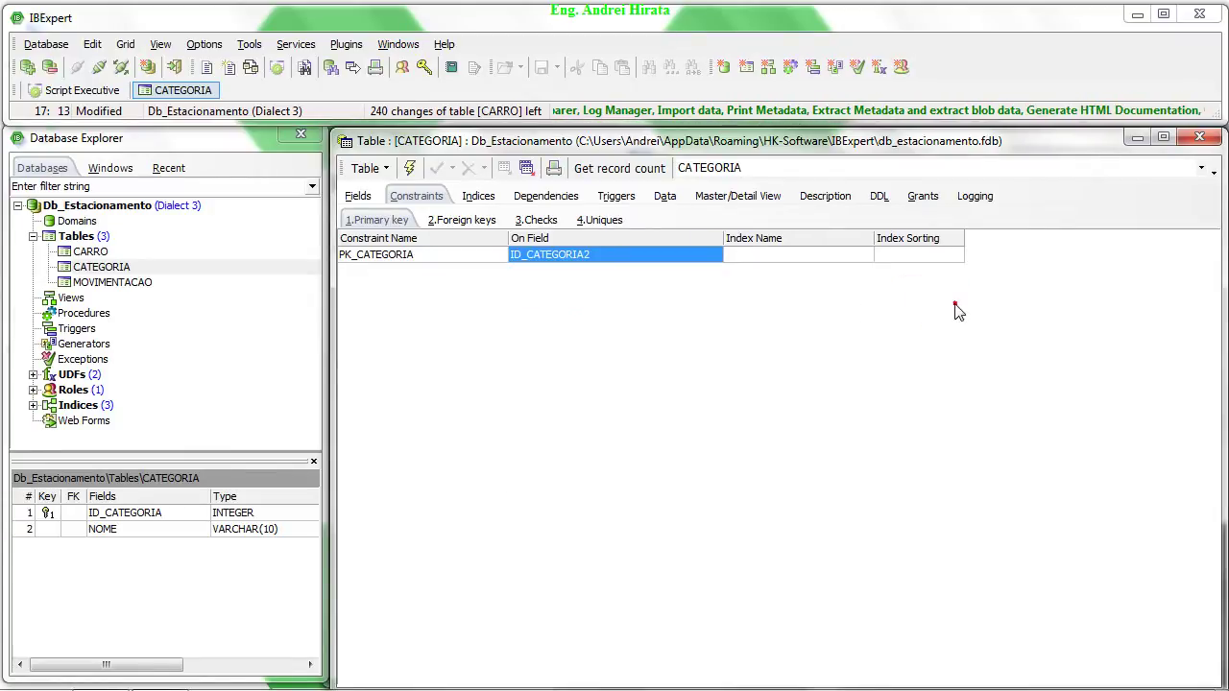
pyautogui.click(410, 173)
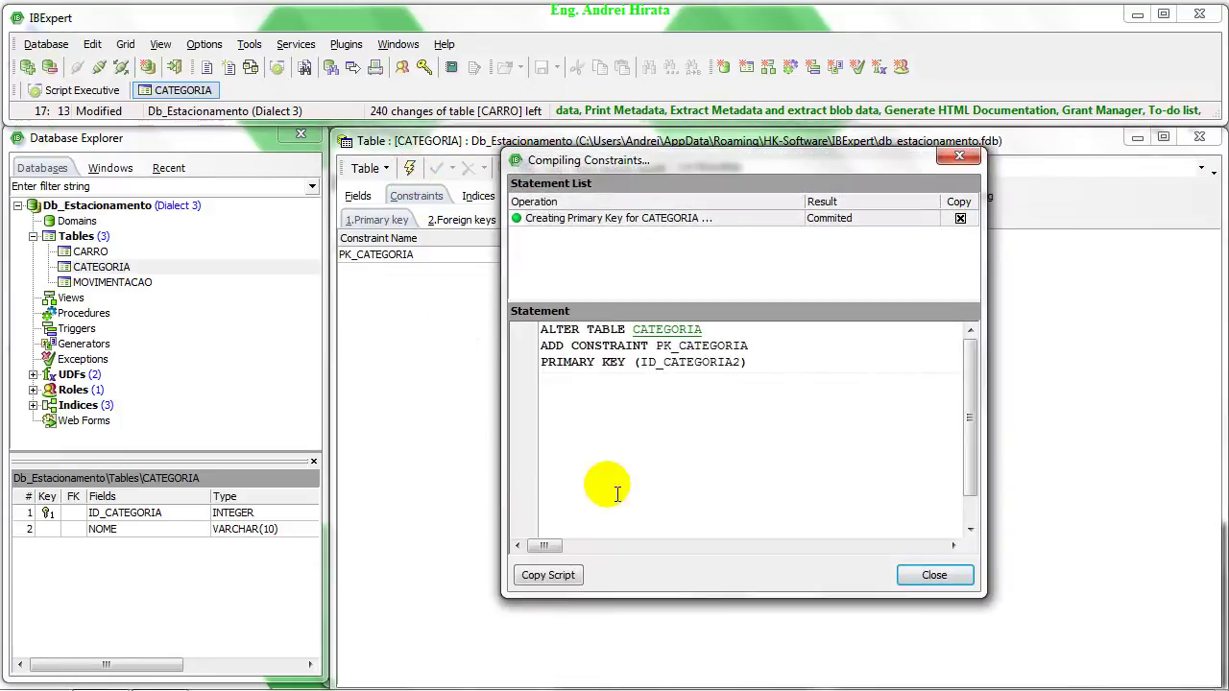
pyautogui.click(927, 577)
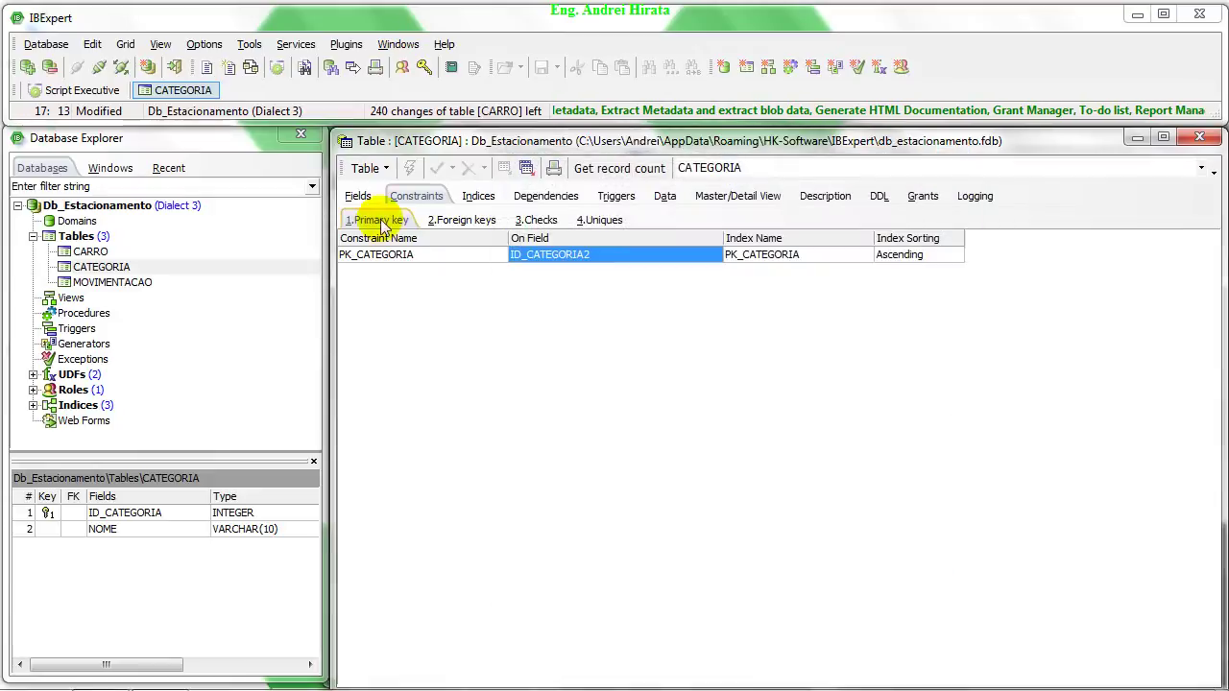
pyautogui.click(358, 197)
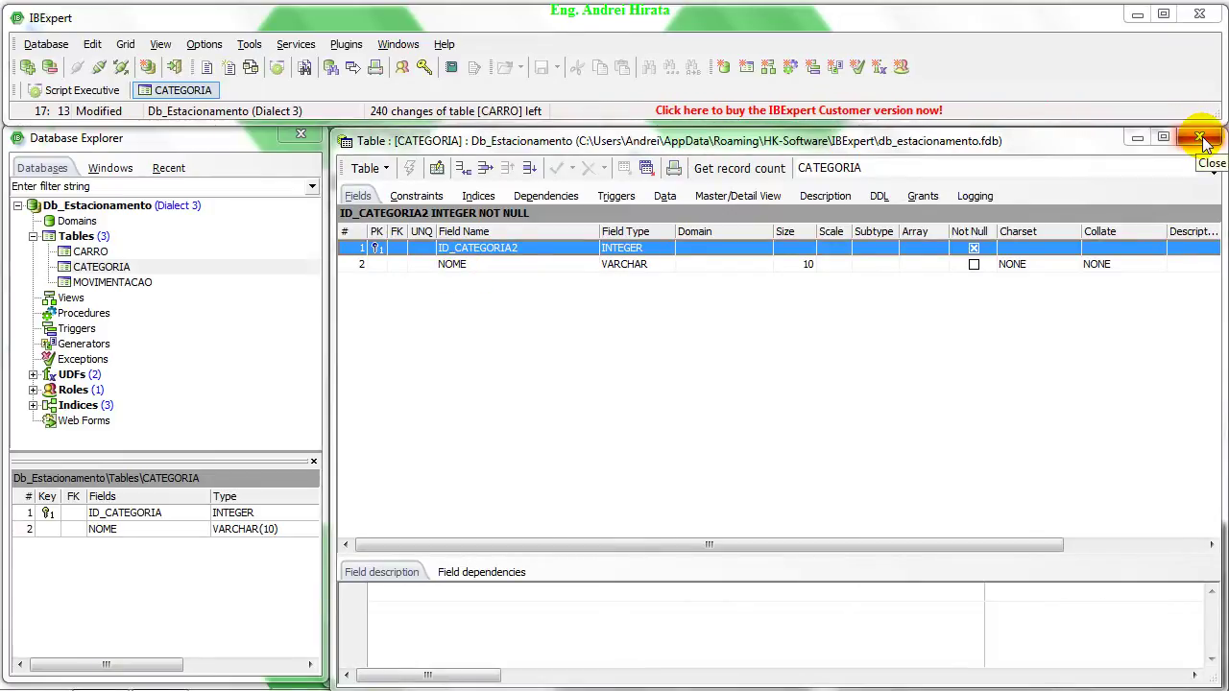
# - Create and commit a table named NEW_TABLE with one INTEGER field, NEW_FIELD, and no primary key
pyautogui.rightClick(73, 238)
pyautogui.click(125, 253)
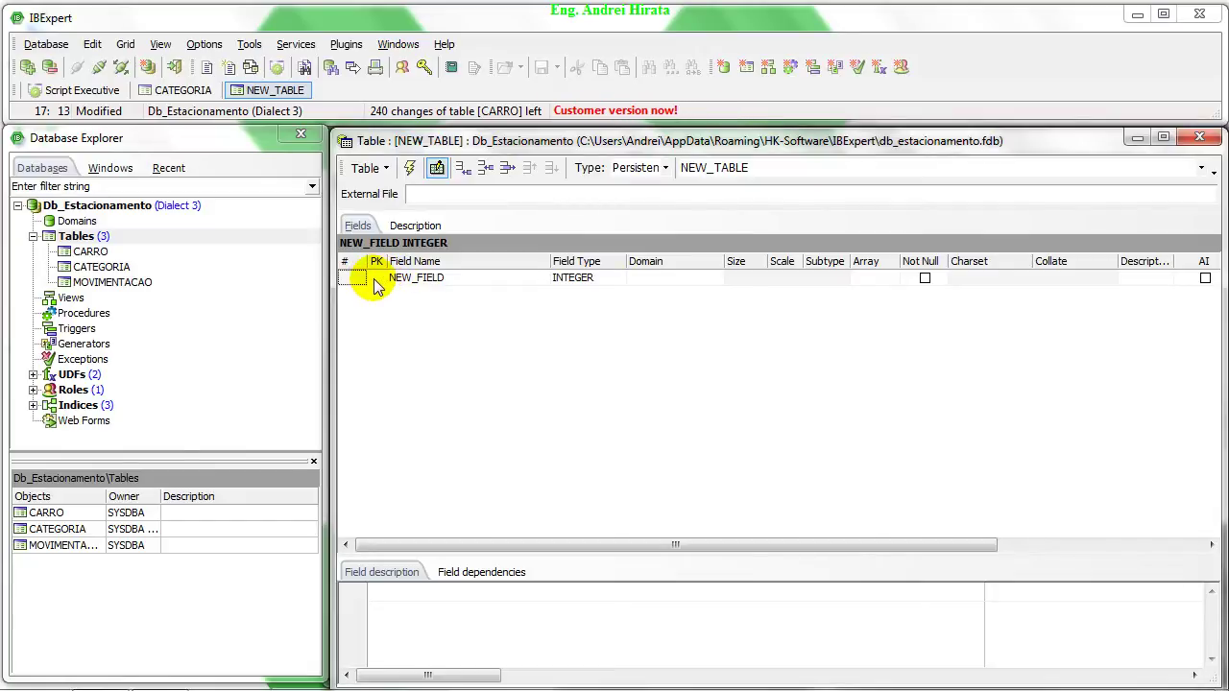
pyautogui.click(409, 168)
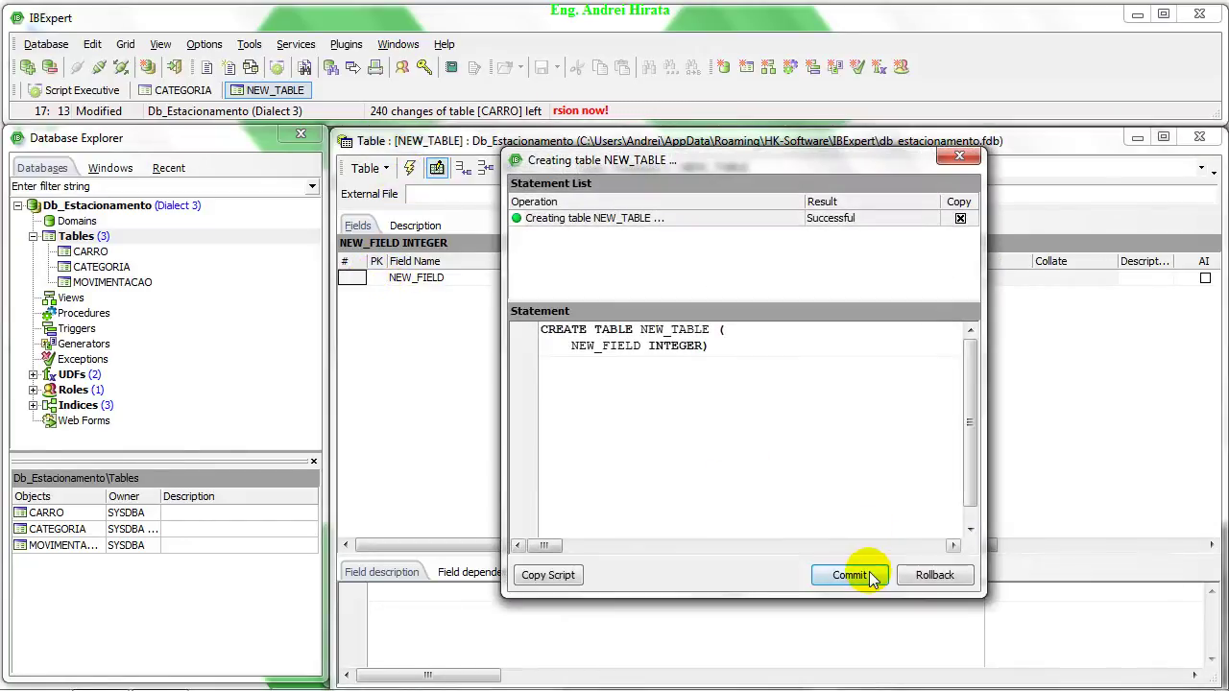
pyautogui.click(849, 575)
# - Try to mark NEW_FIELD as the primary key directly in NEW_TABLE's field definitions
pyautogui.click(153, 283)
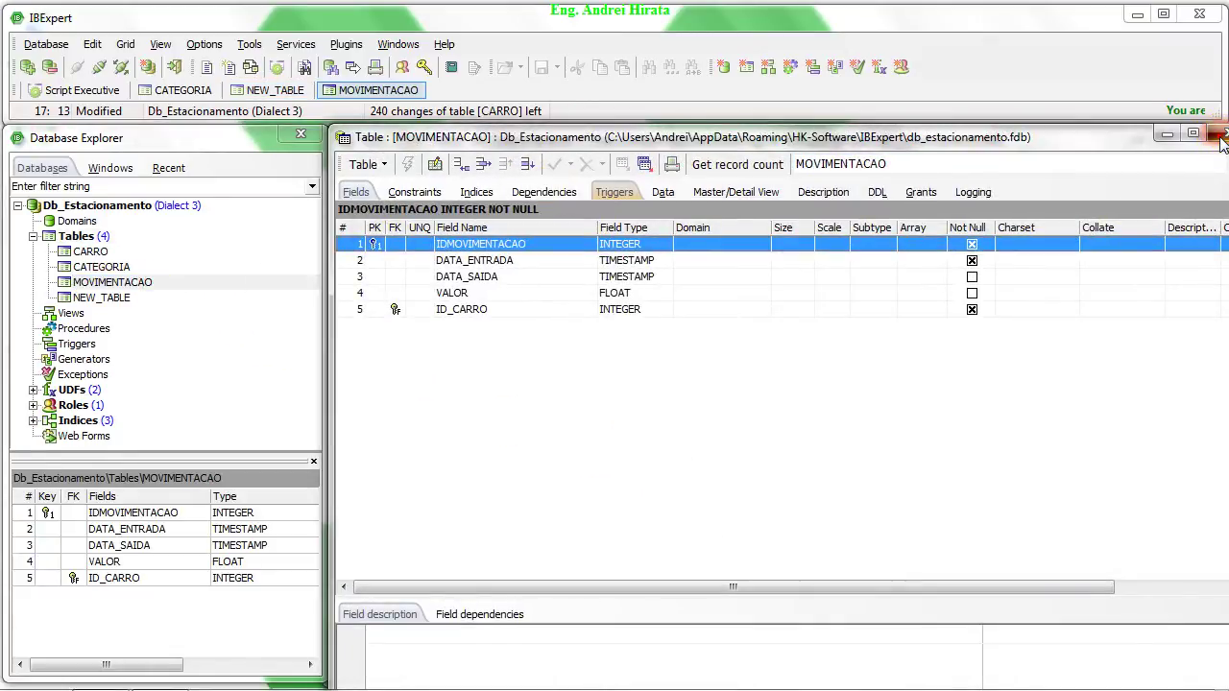
pyautogui.click(1217, 140)
pyautogui.click(298, 302)
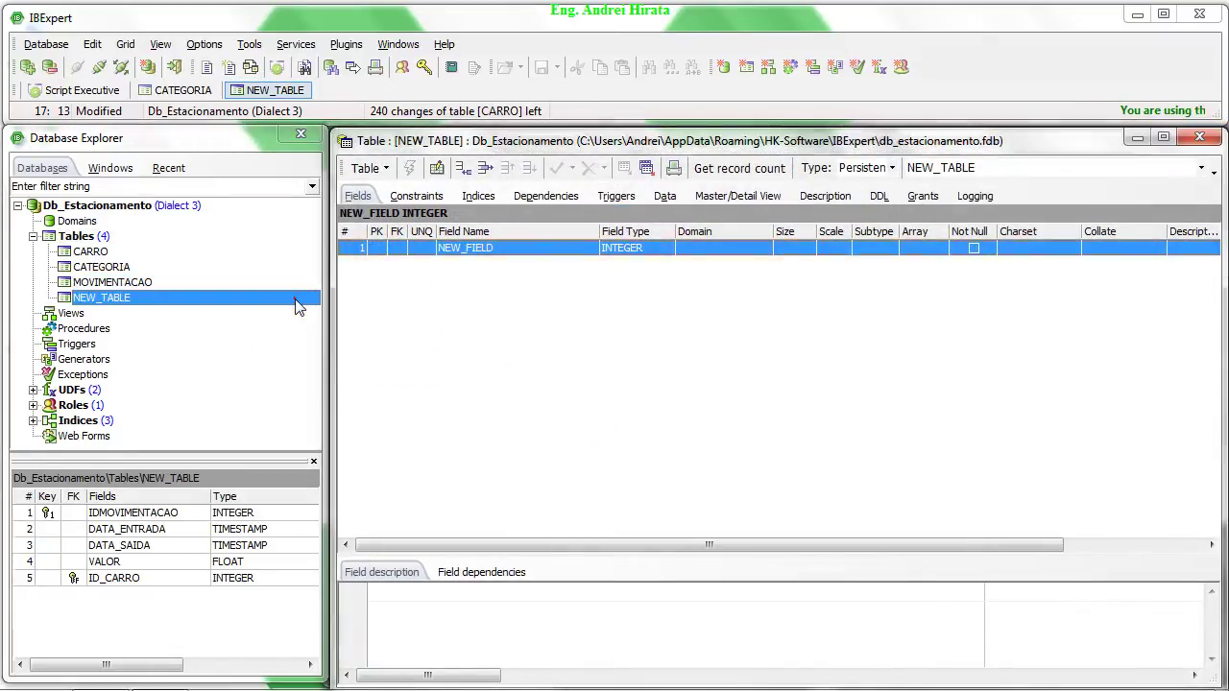
pyautogui.doubleClick(378, 251)
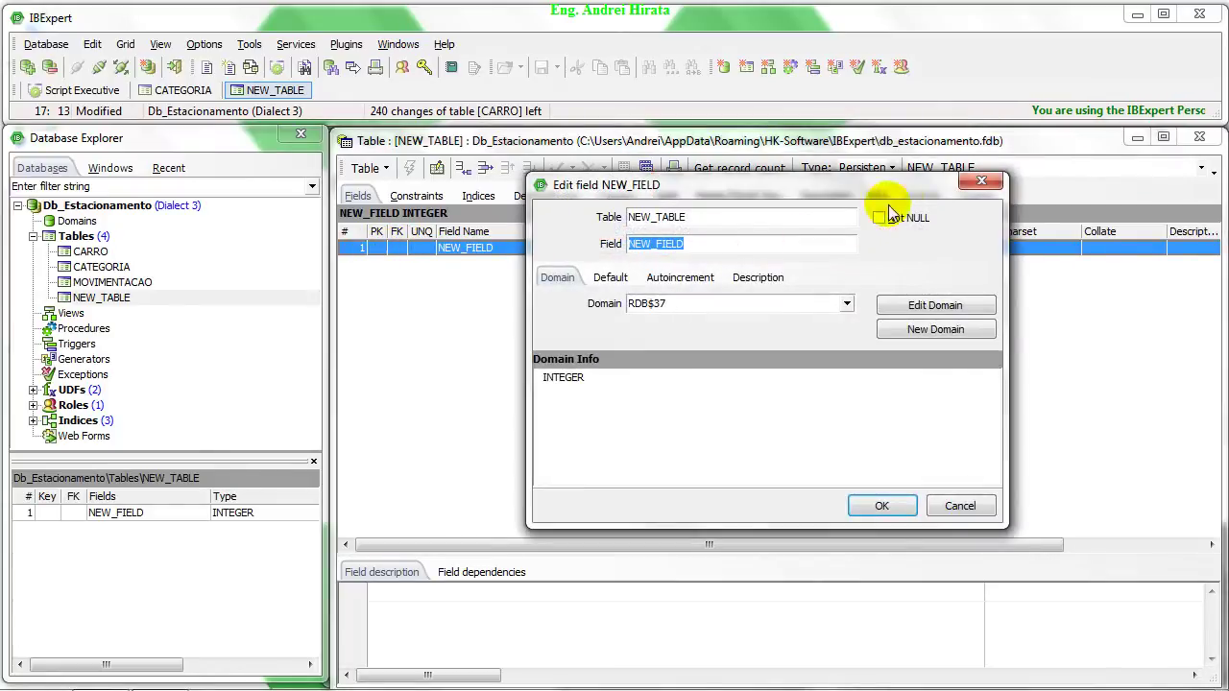
pyautogui.click(979, 181)
pyautogui.click(435, 171)
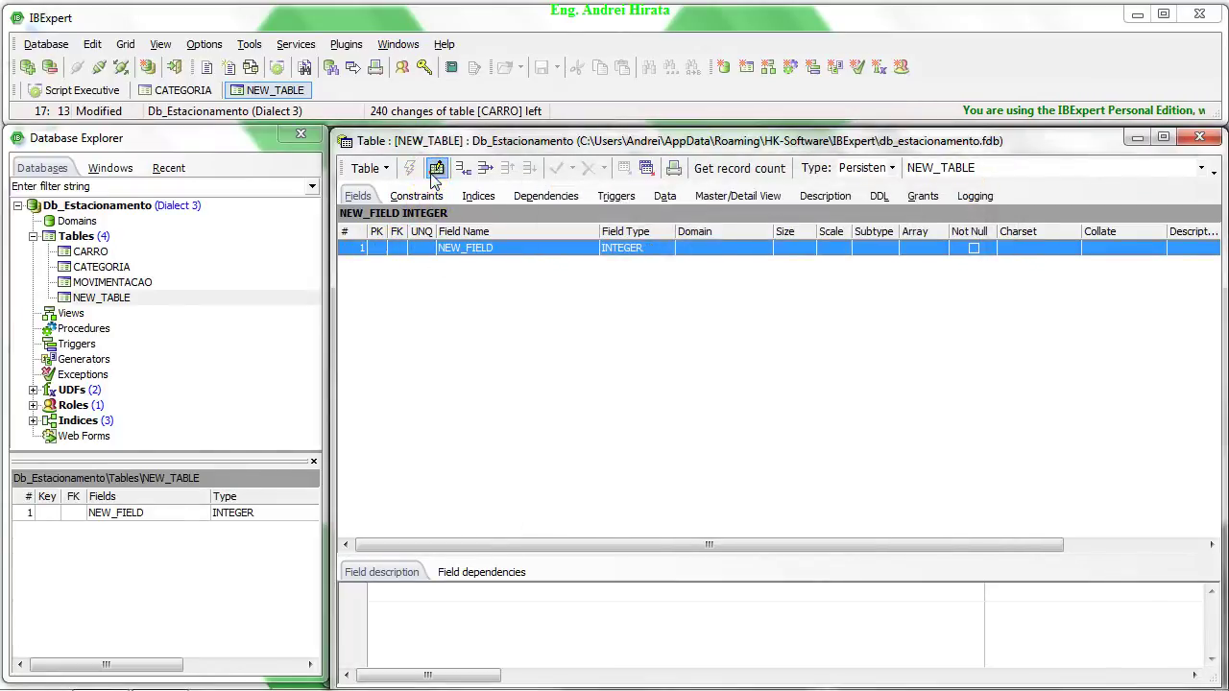
pyautogui.click(379, 250)
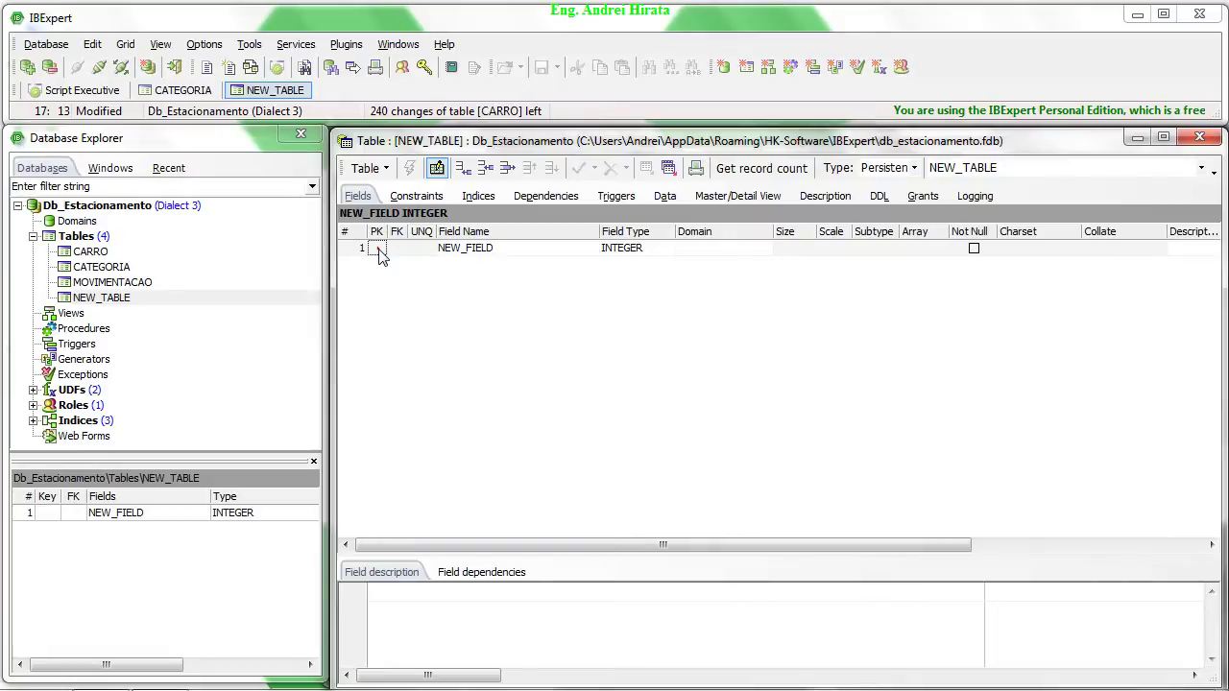
pyautogui.click(437, 168)
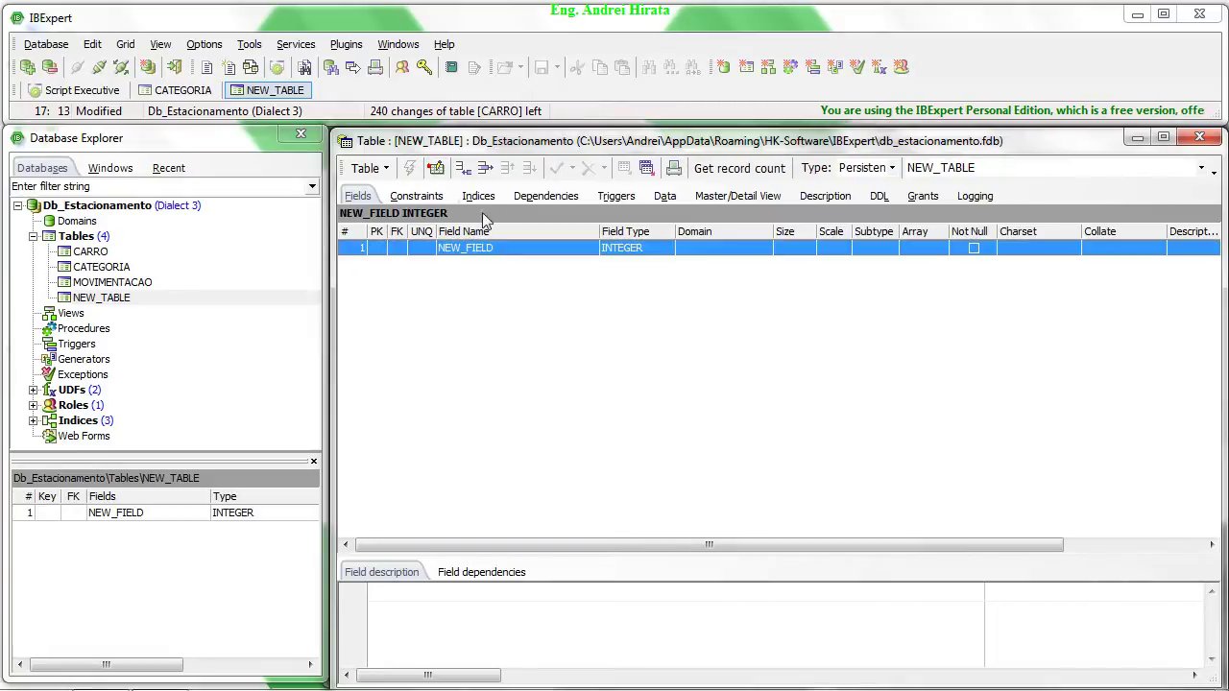
pyautogui.rightClick(478, 250)
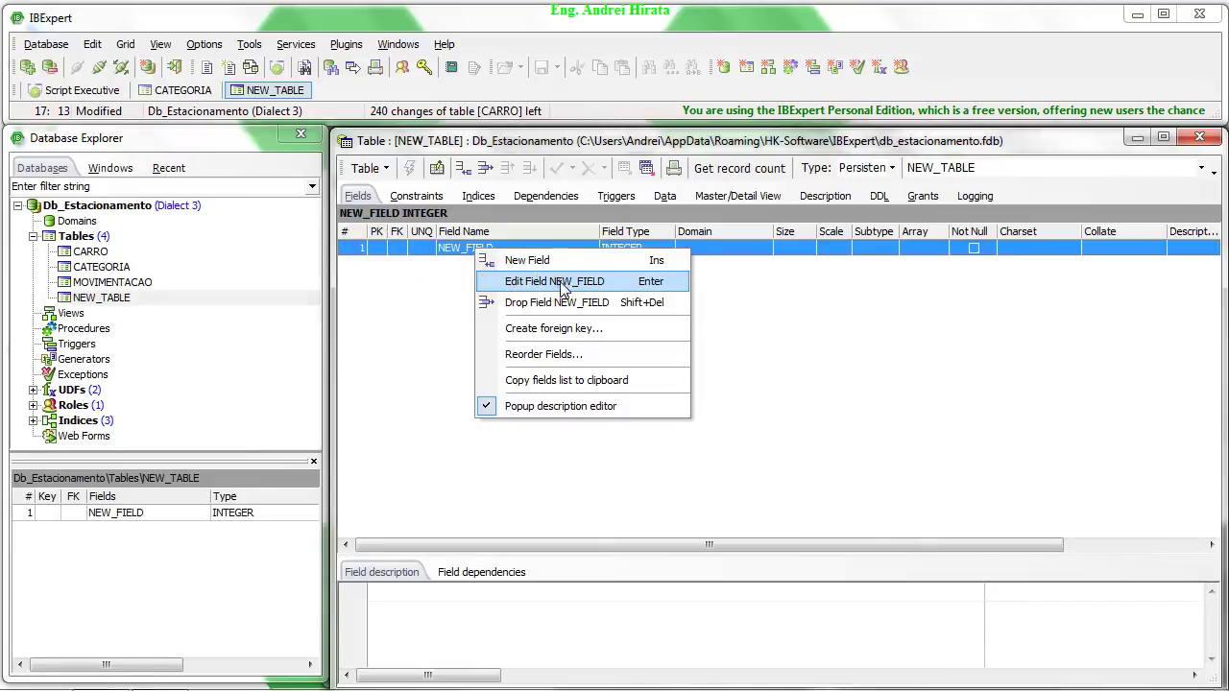
pyautogui.click(523, 282)
pyautogui.moveTo(746, 190); pyautogui.dragTo(683, 258)
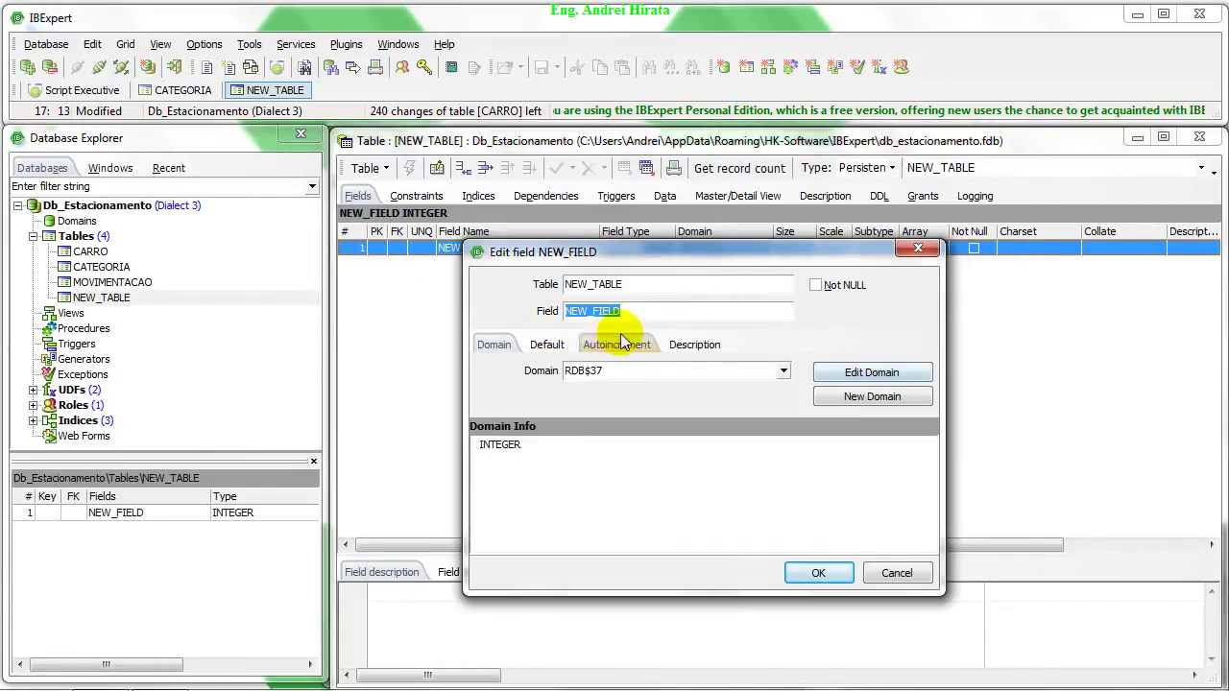
pyautogui.click(897, 573)
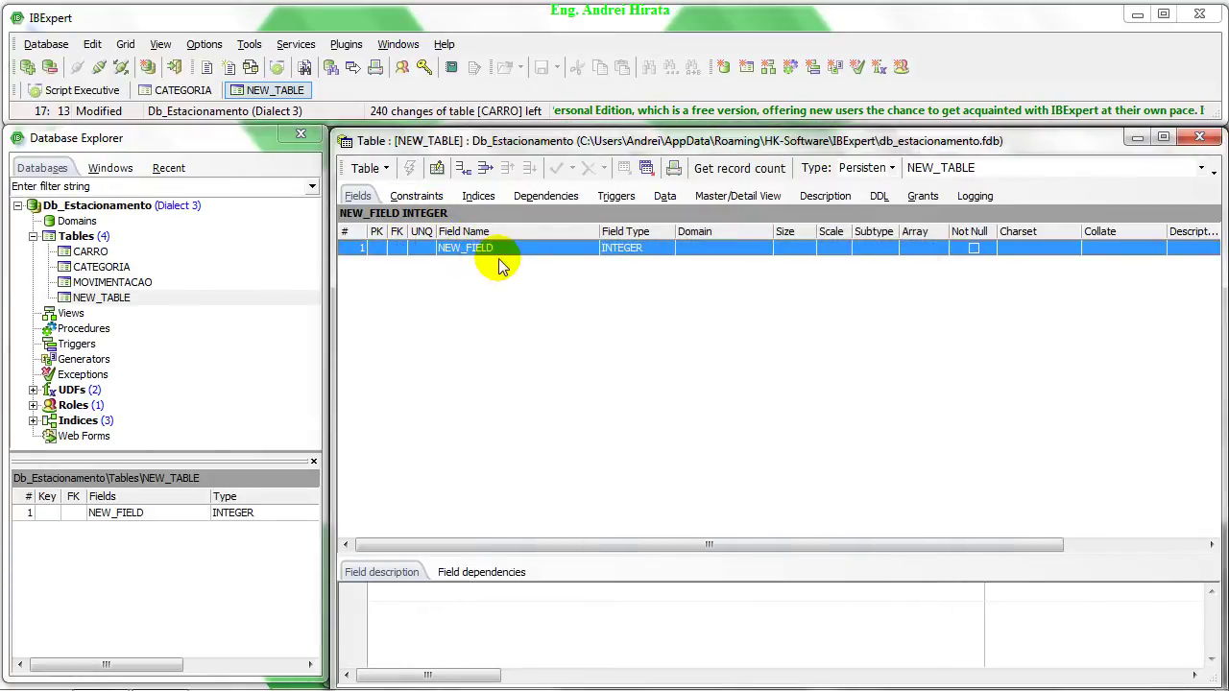
# - Try to create and compile a primary key on NEW_FIELD in NEW_TABLE, then discard the uncompiled constraint and return to the fields
pyautogui.click(416, 196)
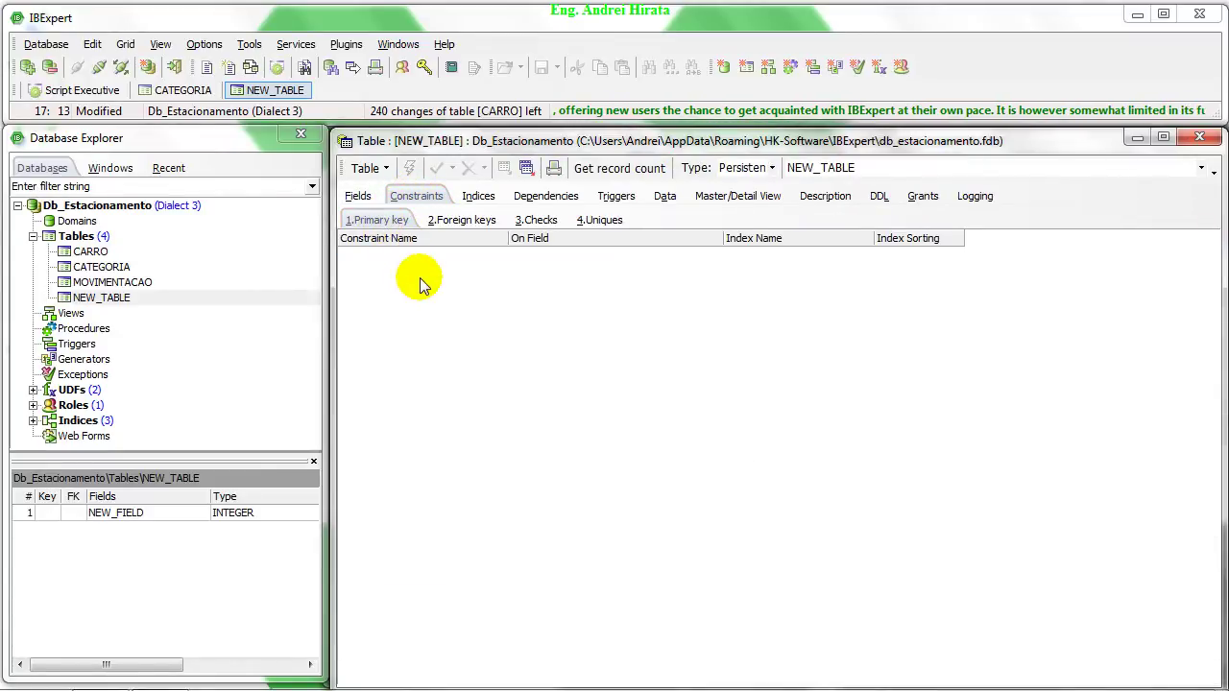
pyautogui.rightClick(447, 288)
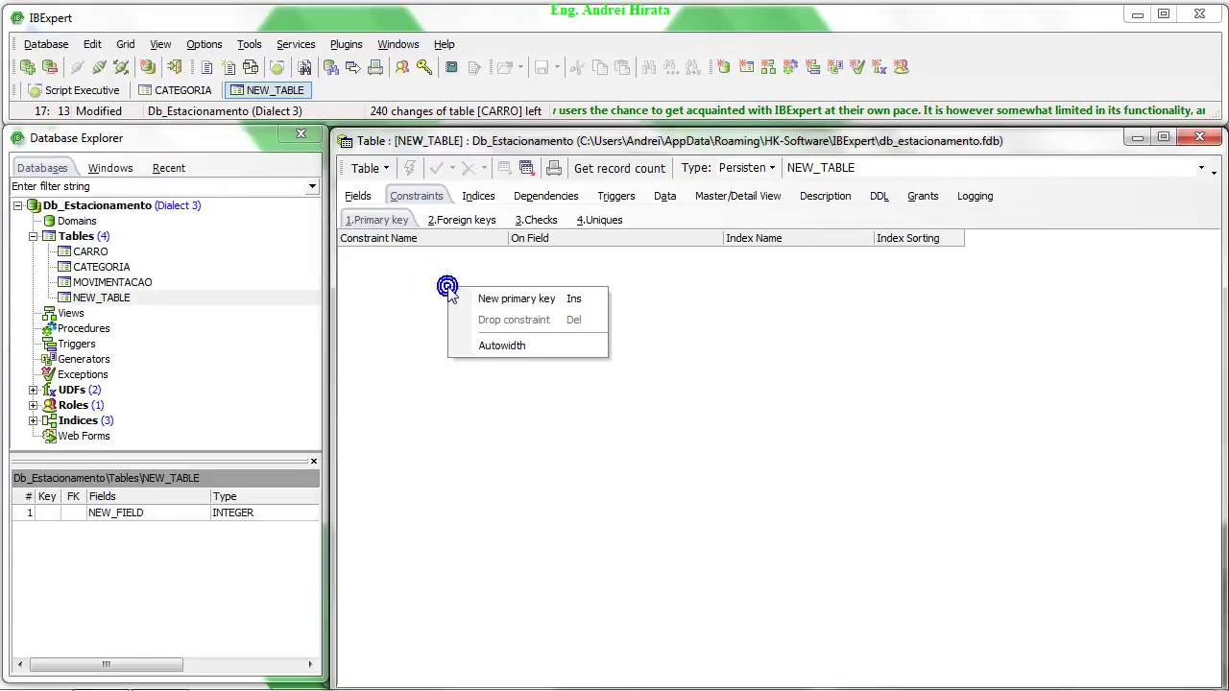
pyautogui.click(470, 301)
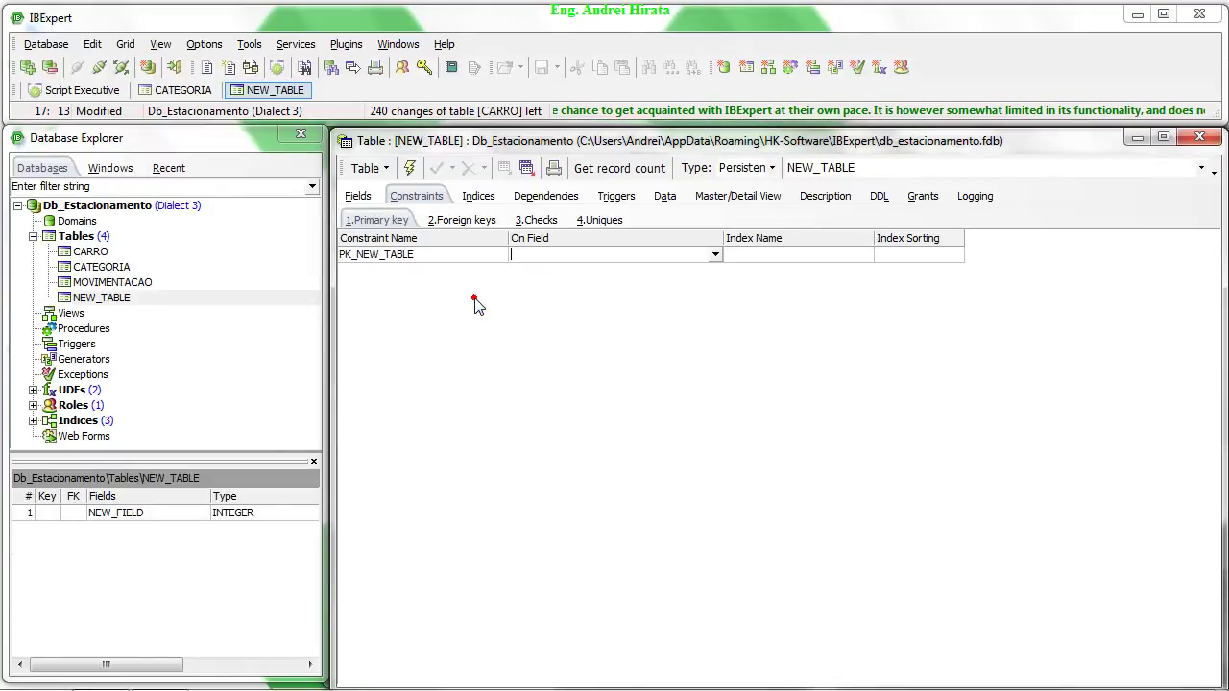
pyautogui.click(716, 254)
pyautogui.doubleClick(643, 290)
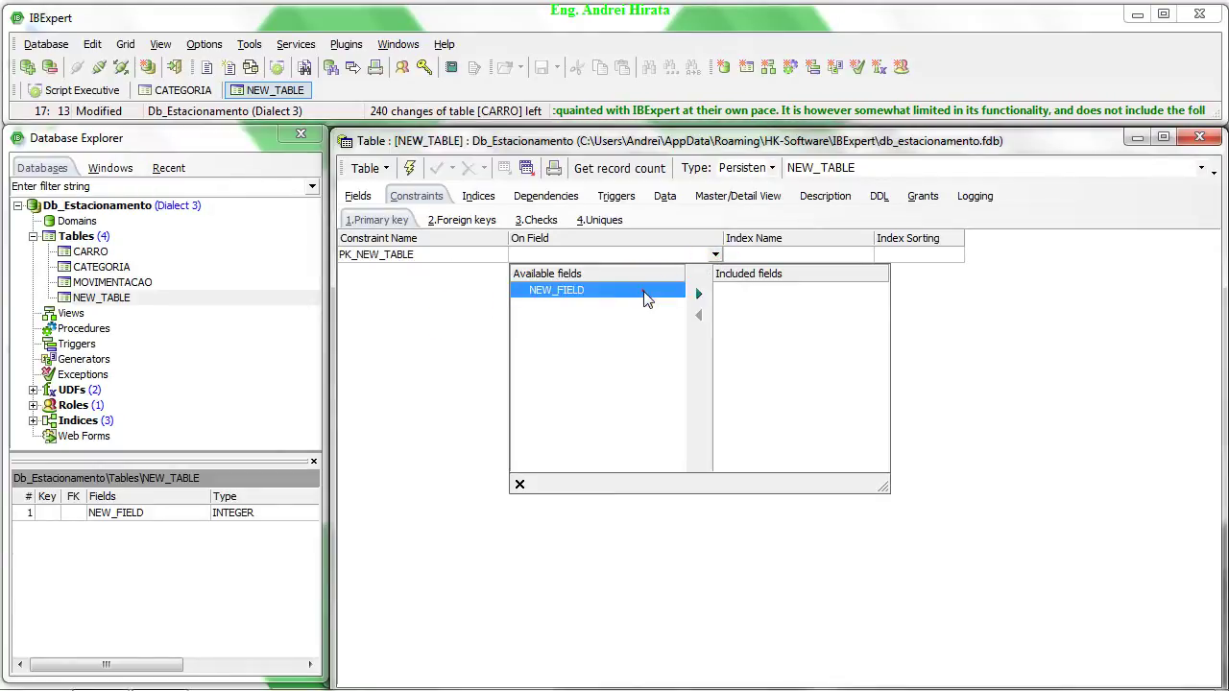
pyautogui.click(850, 312)
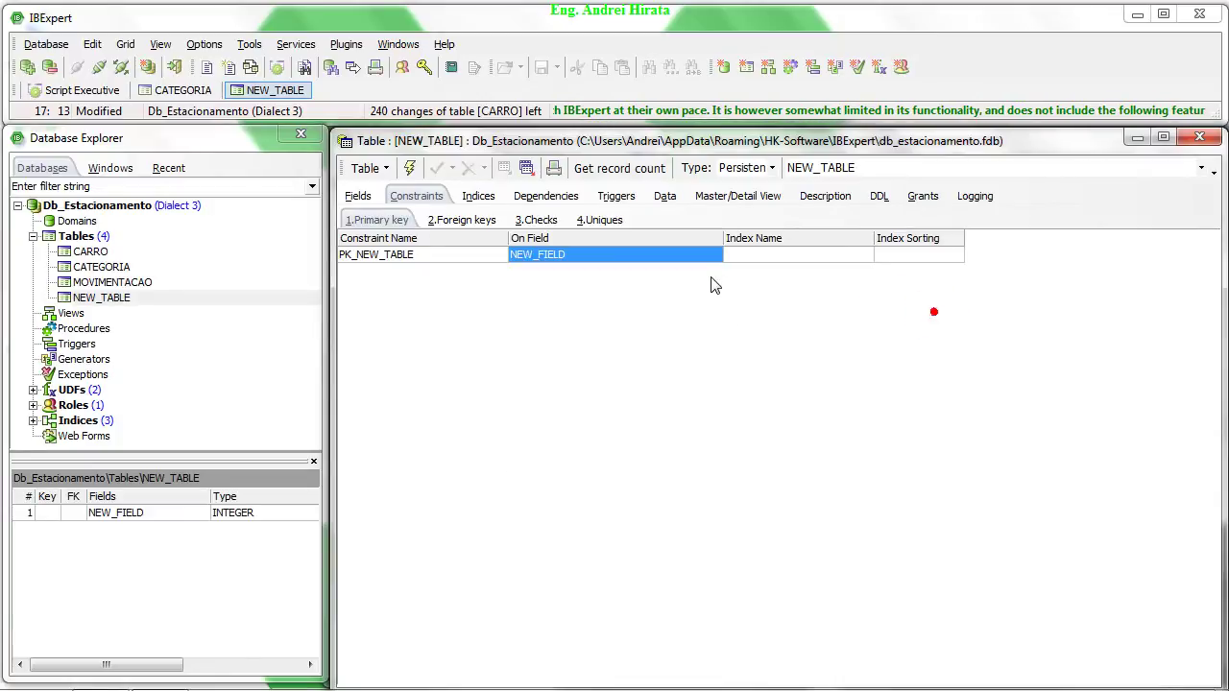
pyautogui.click(411, 171)
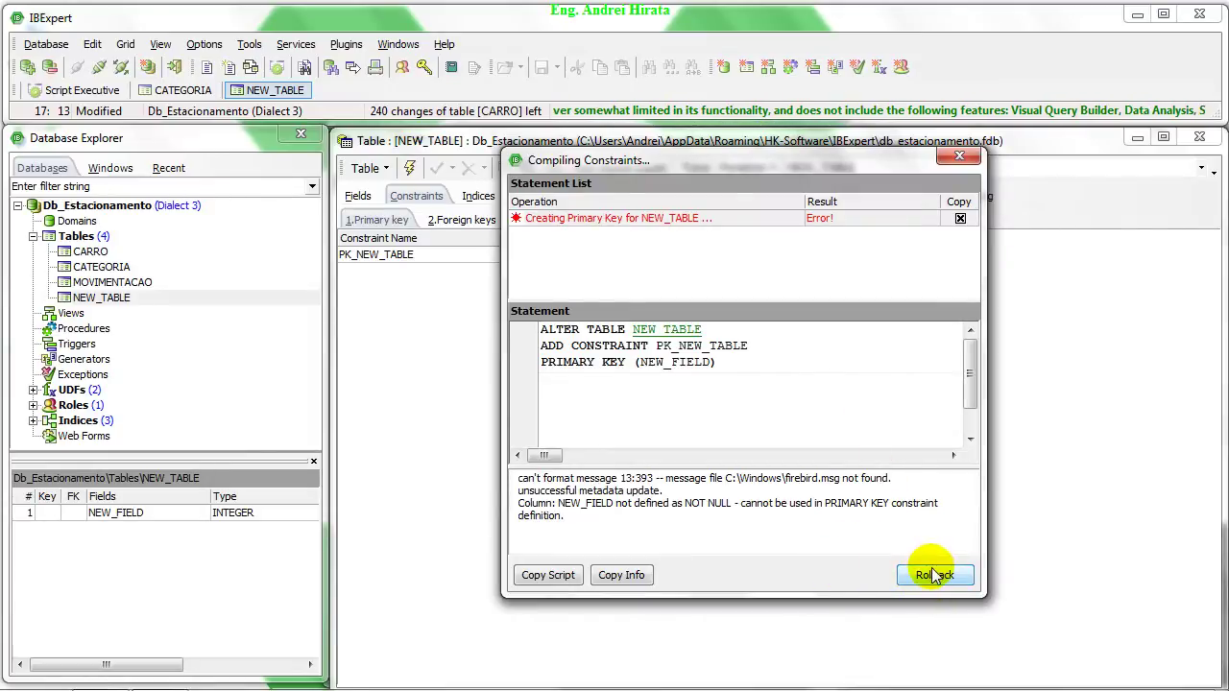
pyautogui.tripleClick(534, 509)
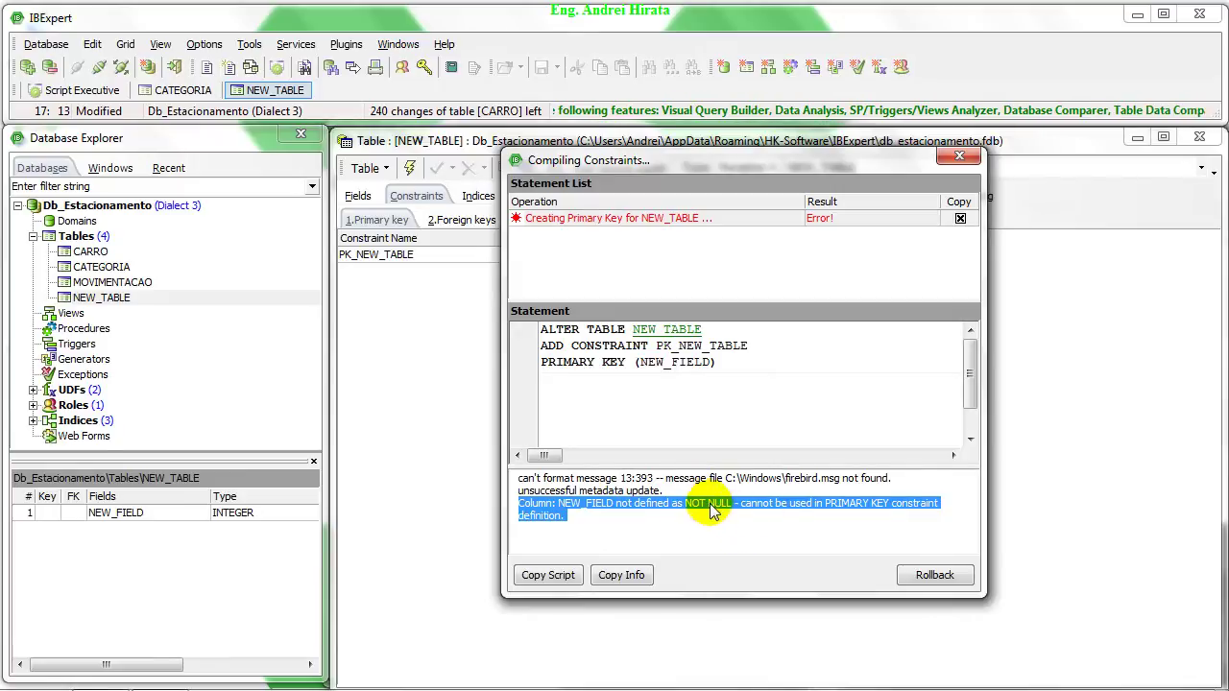
pyautogui.click(960, 157)
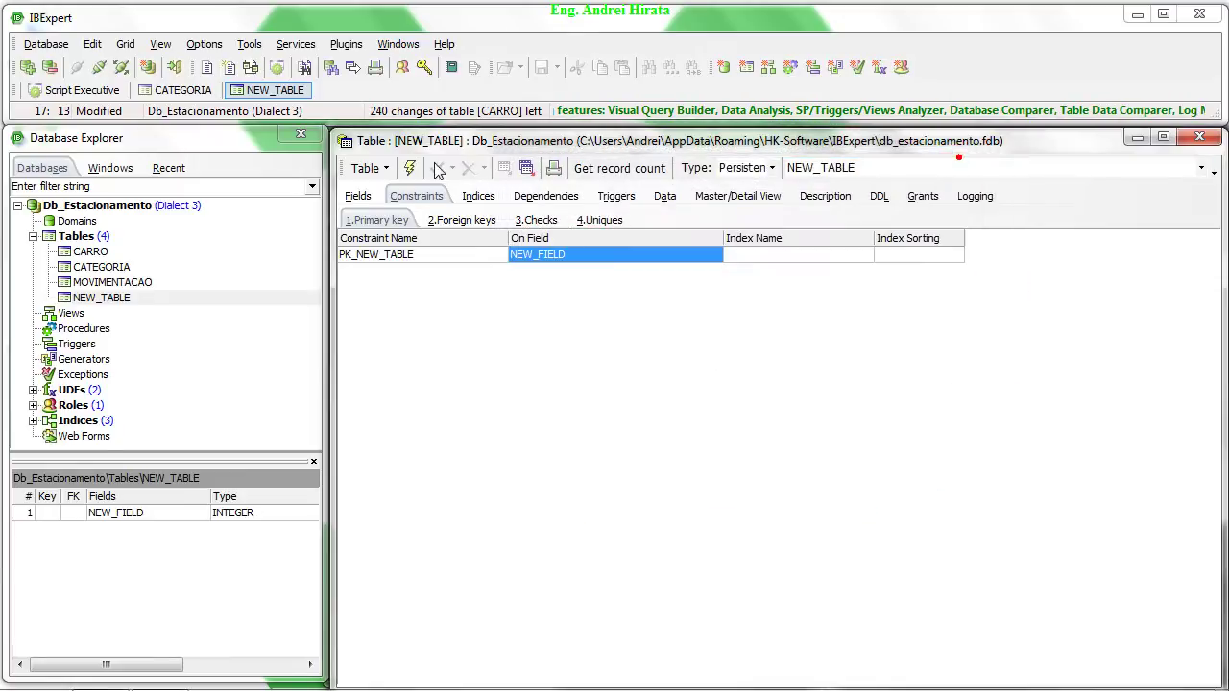
pyautogui.click(364, 194)
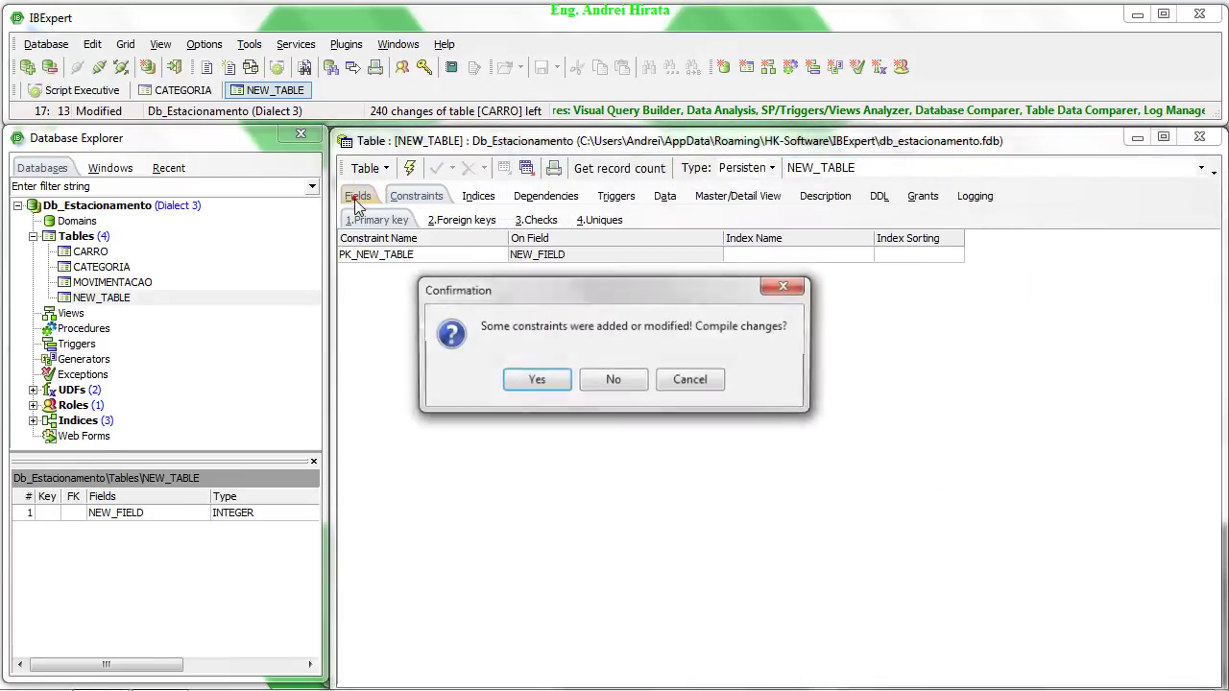
pyautogui.click(602, 382)
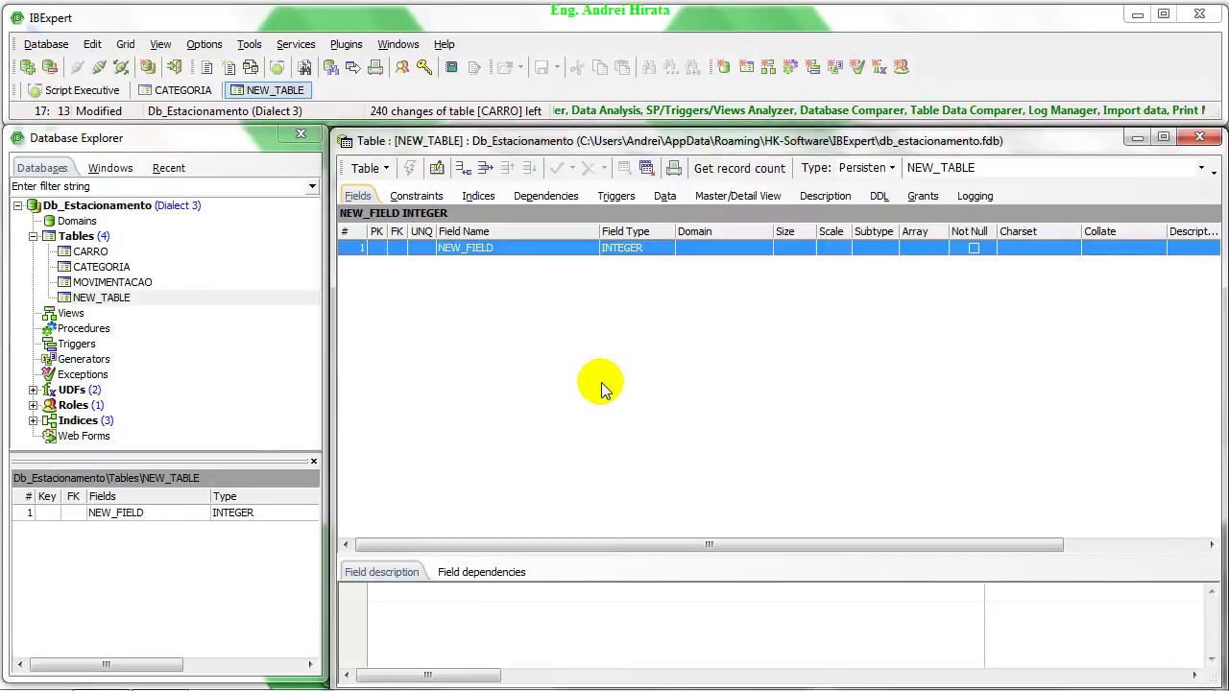
# - Set NEW_FIELD in NEW_TABLE to Not NULL and commit the change
pyautogui.doubleClick(587, 244)
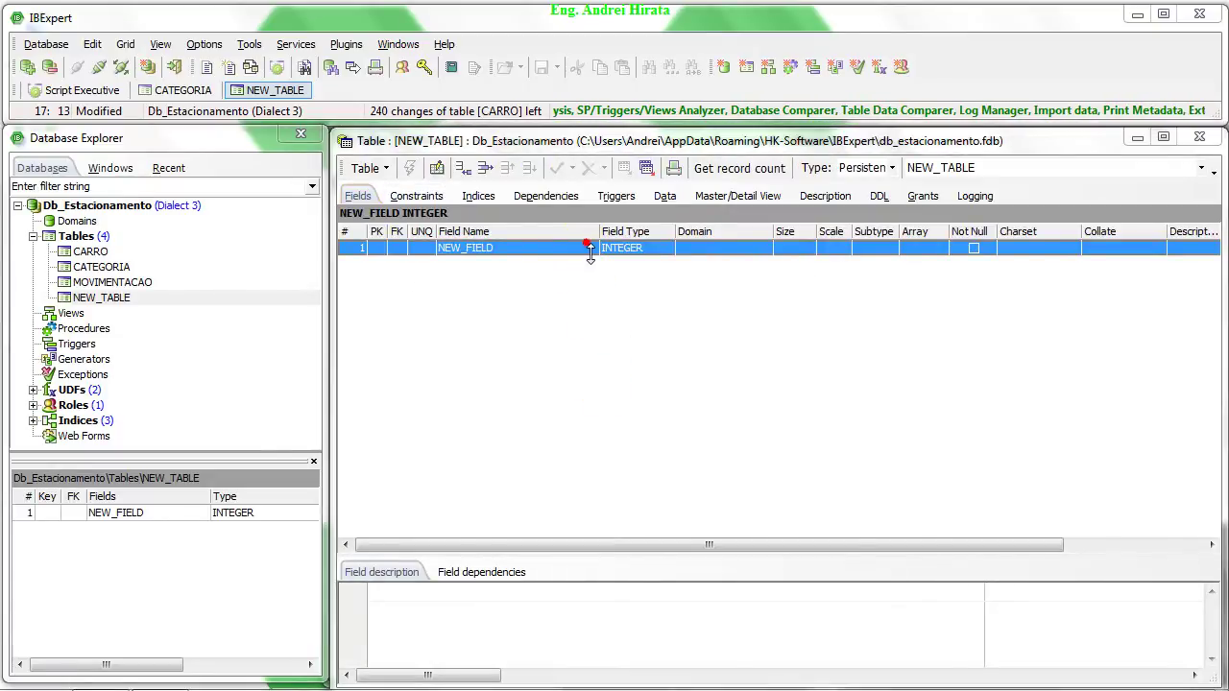
pyautogui.click(834, 288)
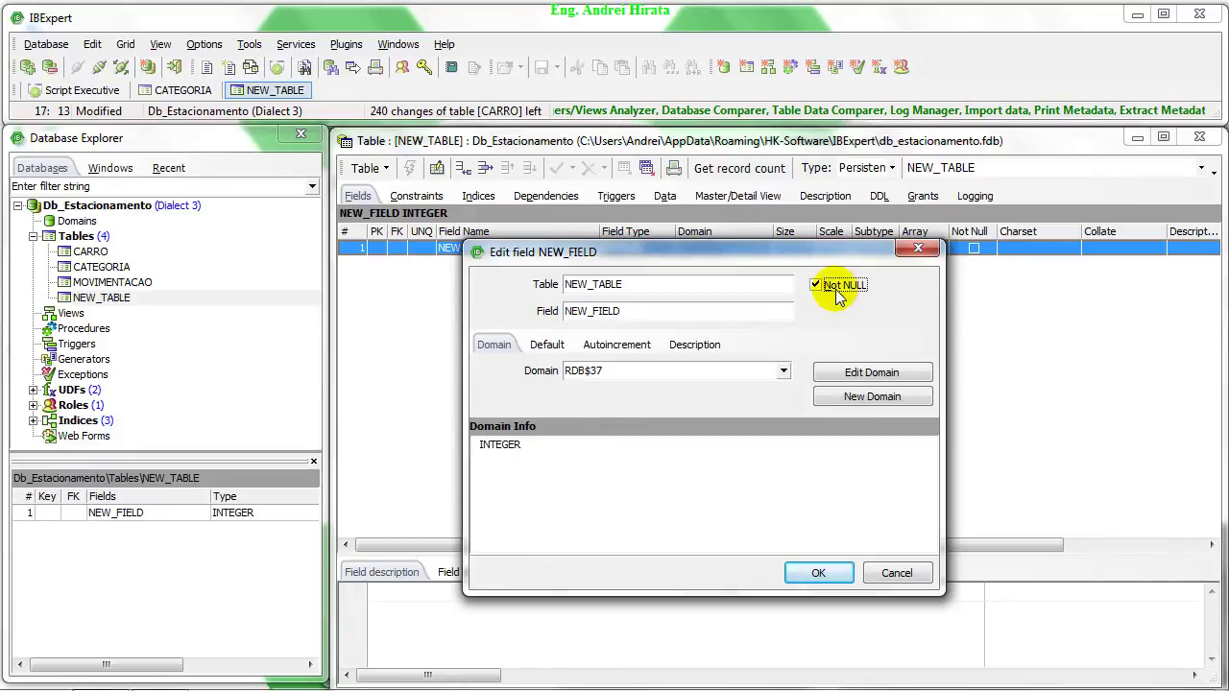
pyautogui.click(818, 573)
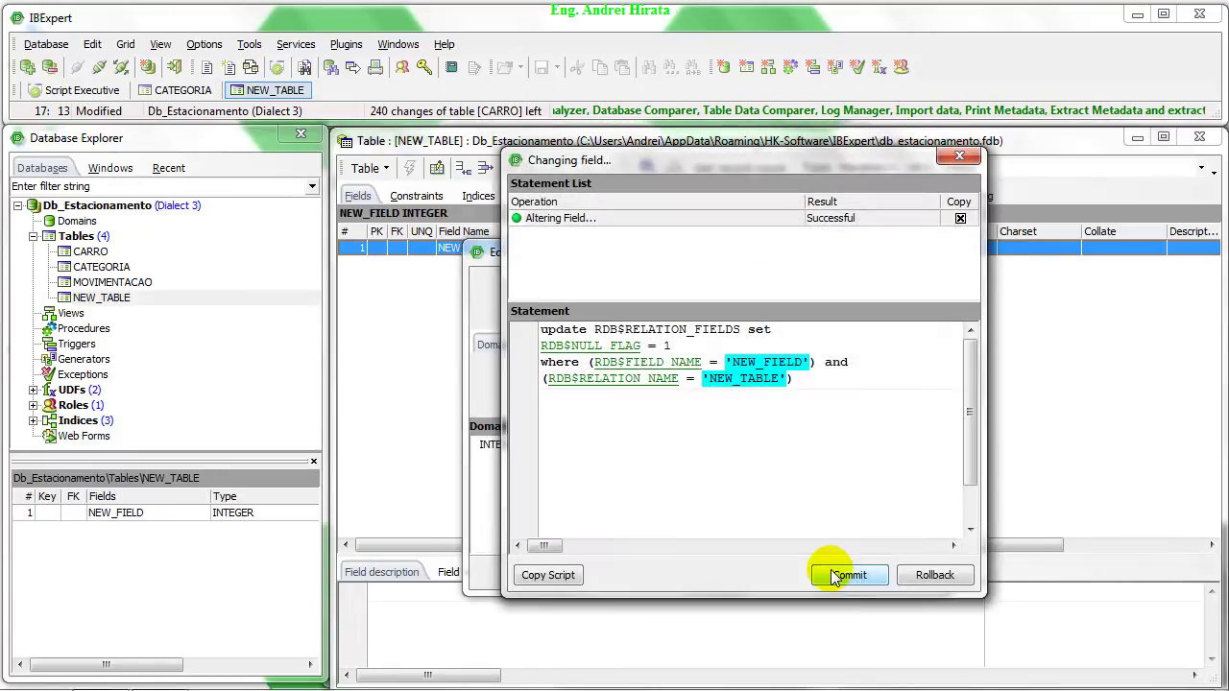
pyautogui.click(834, 576)
# - Create a primary key constraint on NEW_FIELD in NEW_TABLE and compile it
pyautogui.click(429, 204)
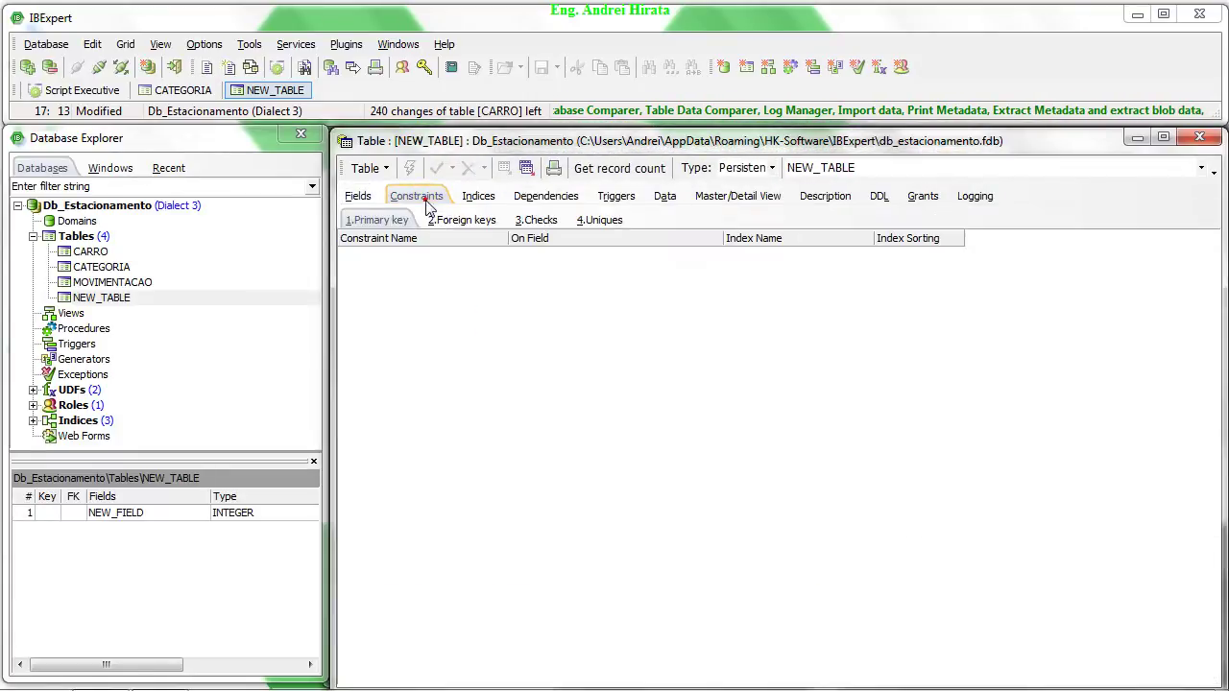
pyautogui.rightClick(431, 318)
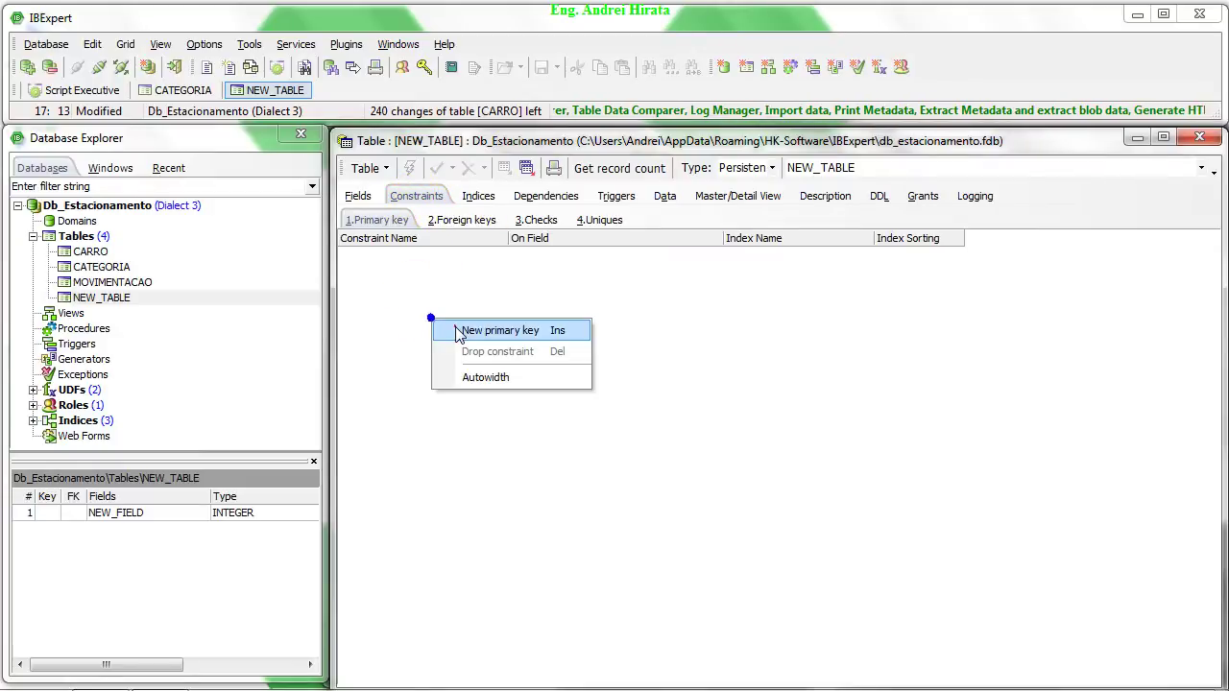
pyautogui.click(459, 331)
pyautogui.click(715, 254)
pyautogui.doubleClick(645, 294)
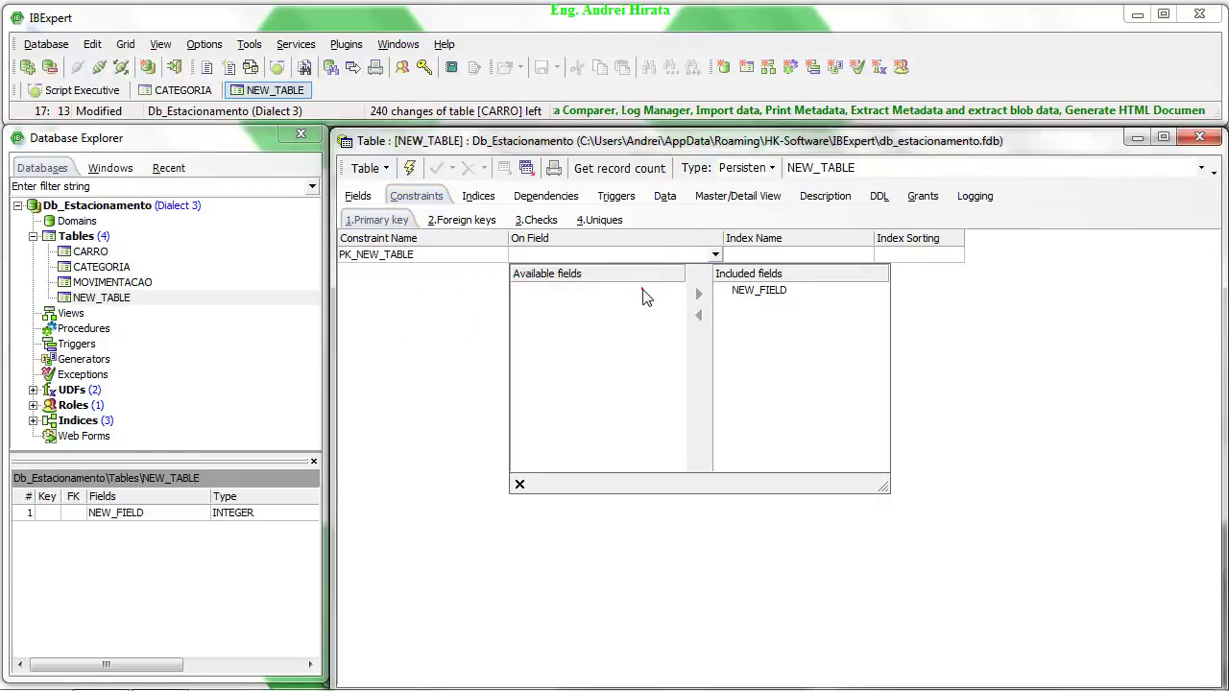
pyautogui.click(453, 315)
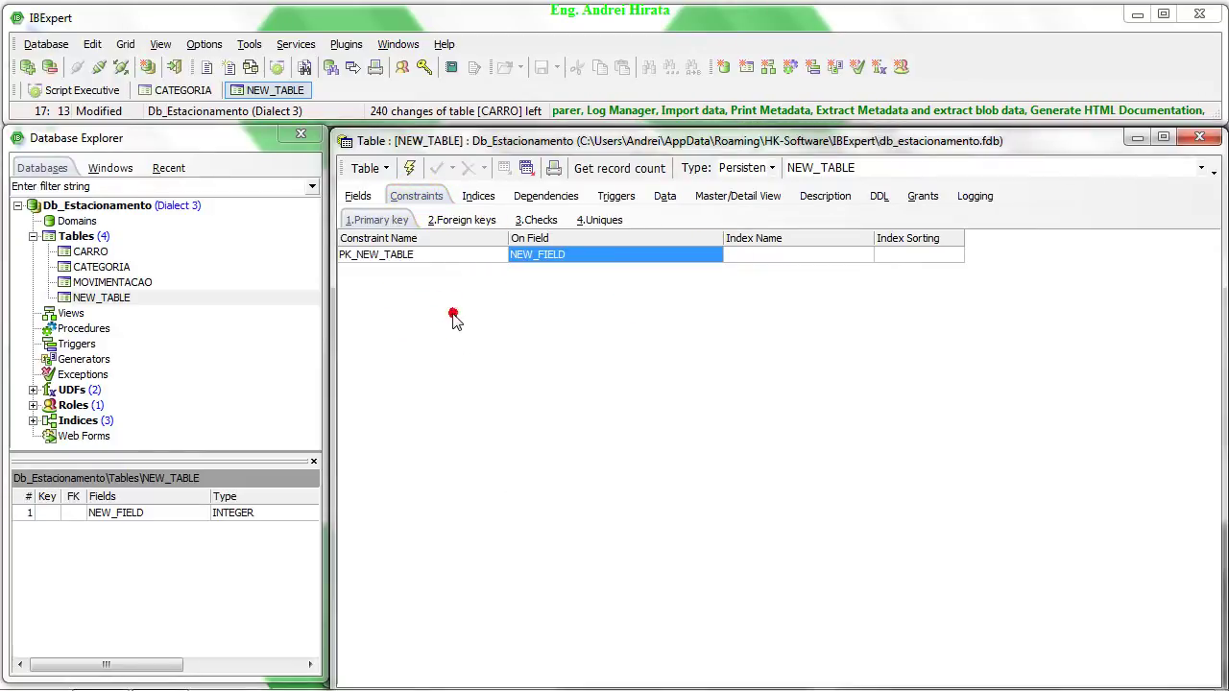
pyautogui.click(409, 172)
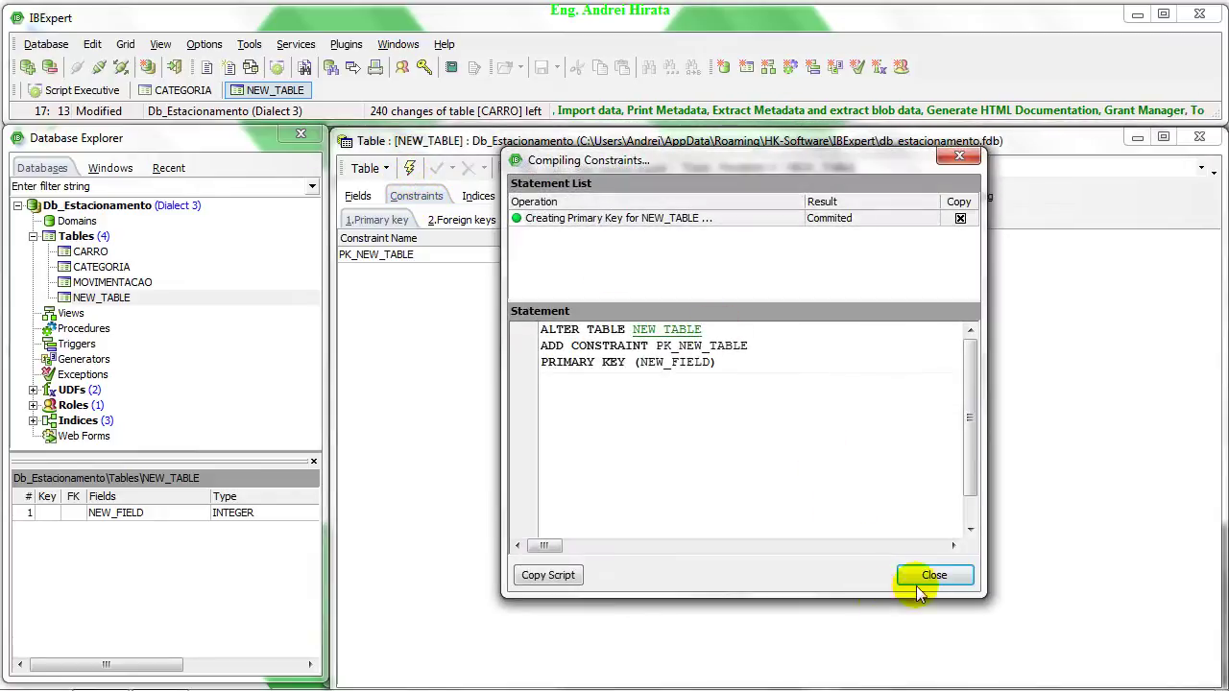
pyautogui.click(956, 576)
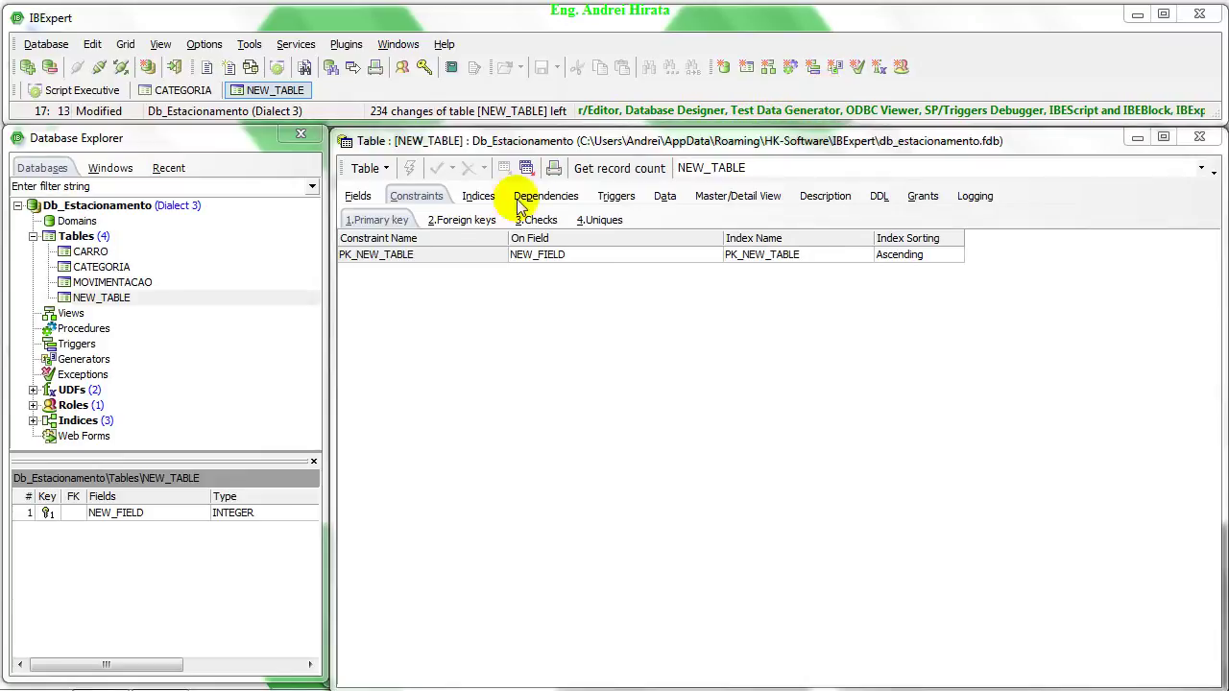
# - Add a field named RG to NEW_TABLE with the default data type and commit it
pyautogui.moveTo(142, 299)
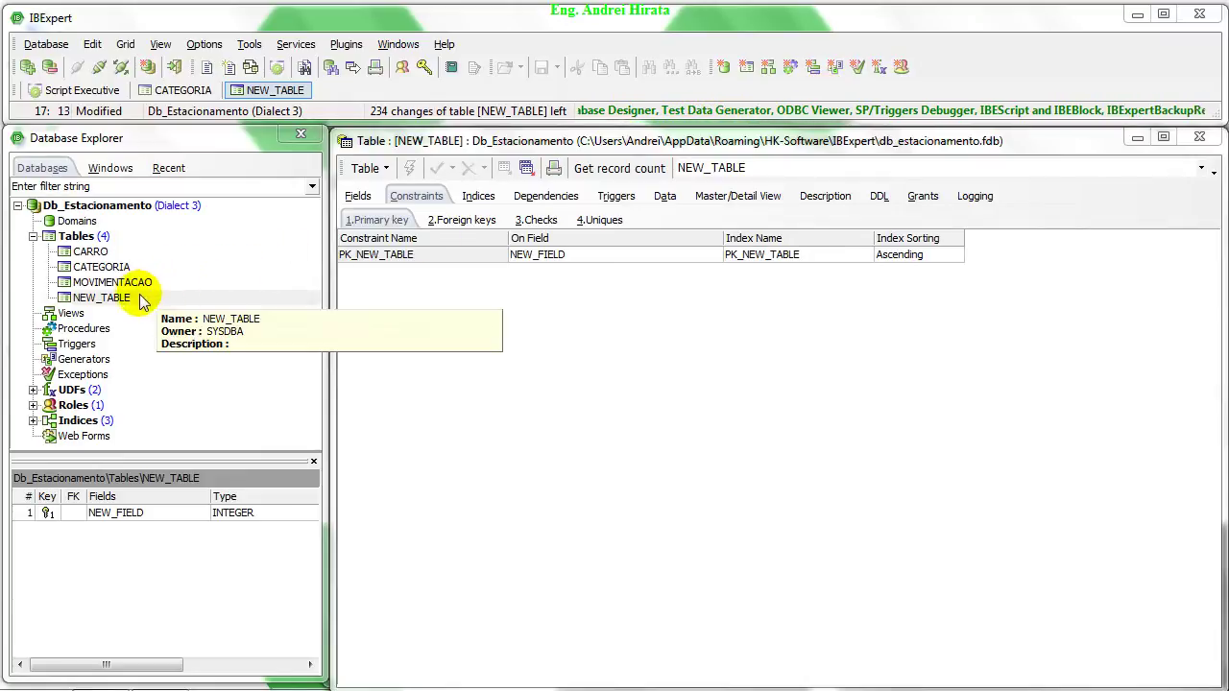
pyautogui.click(357, 196)
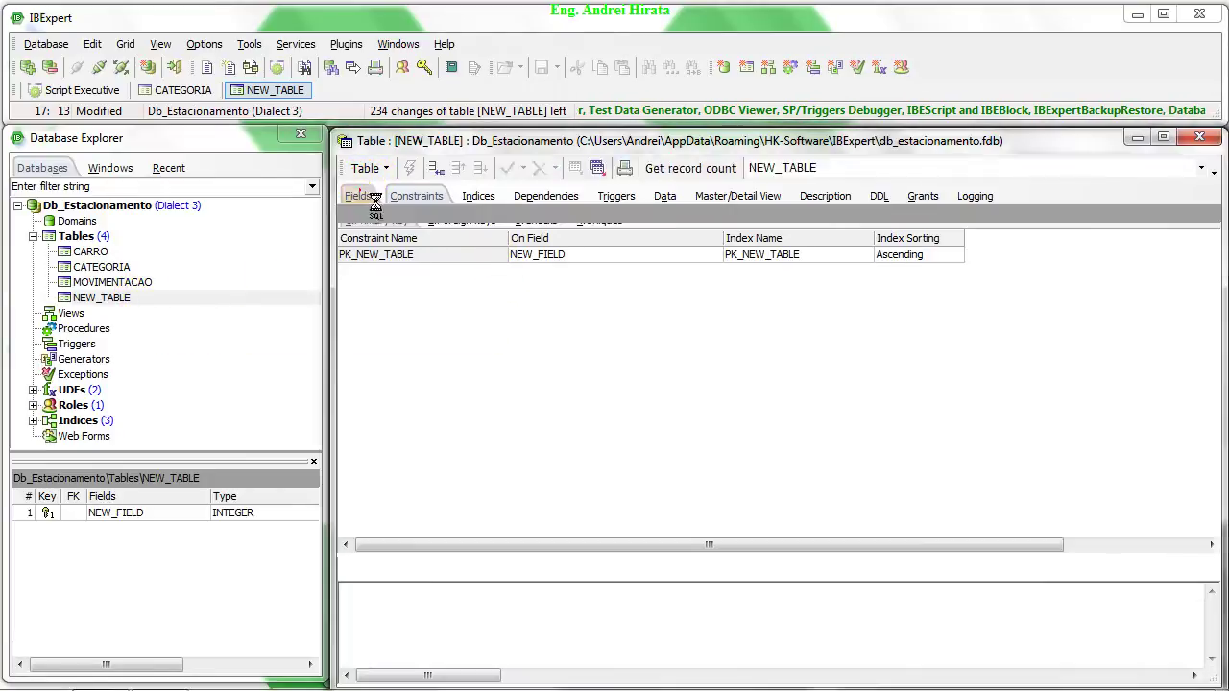
pyautogui.rightClick(412, 290)
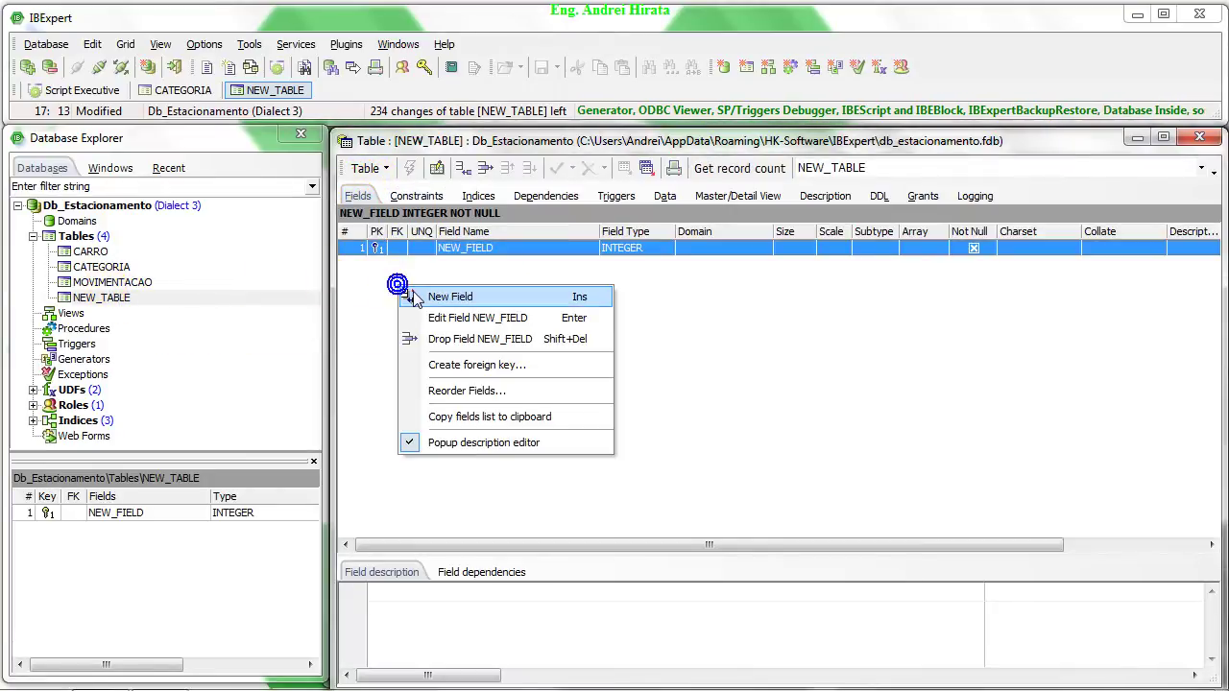
pyautogui.click(449, 323)
pyautogui.write('RG')
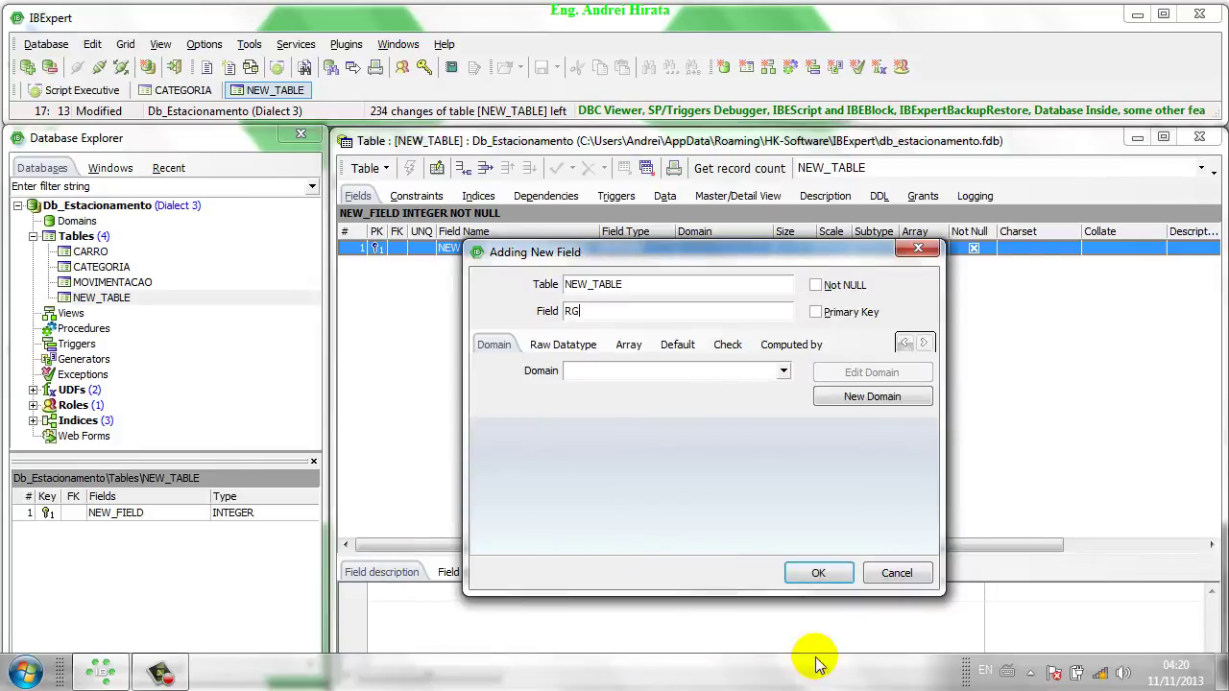
pyautogui.click(832, 573)
pyautogui.rightClick(637, 519)
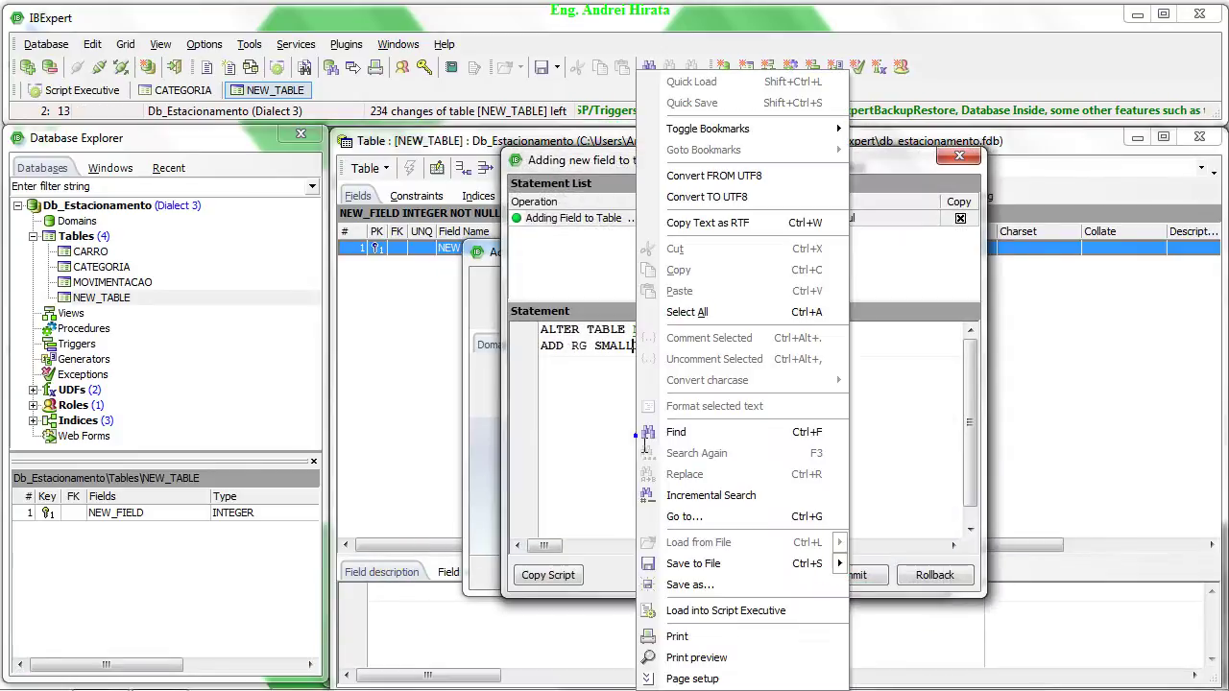
pyautogui.click(625, 507)
pyautogui.click(856, 574)
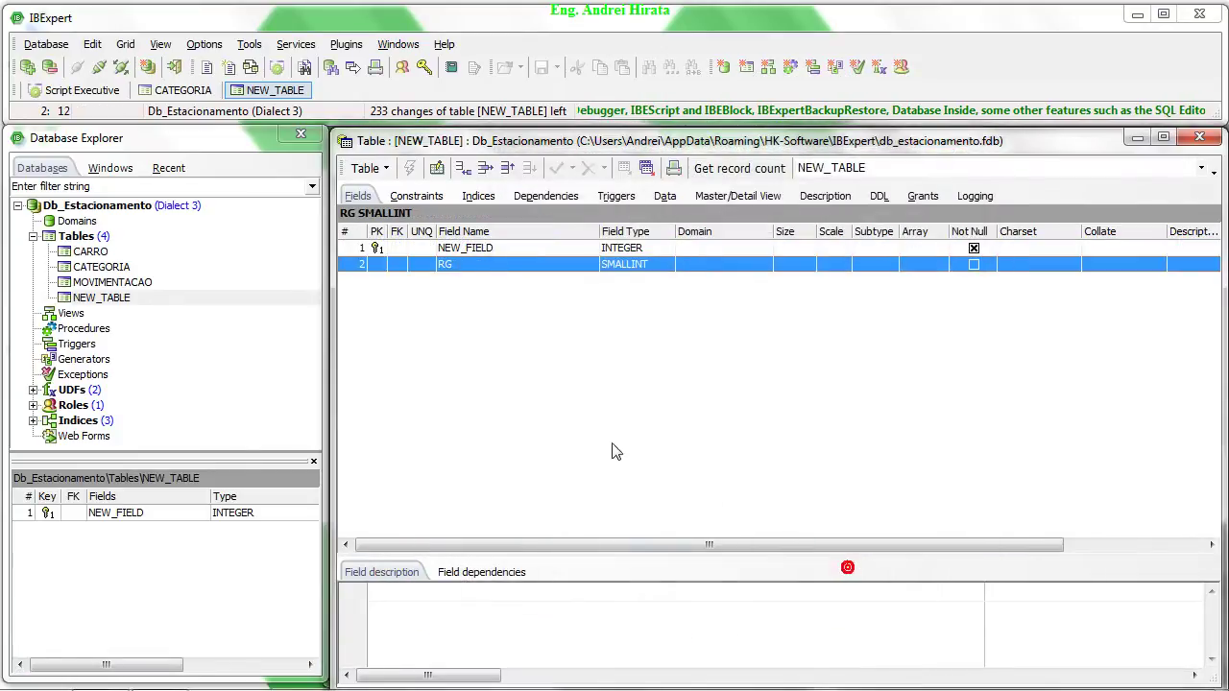
# - Add a field named RG_UNIQ to NEW_TABLE with the default data type and commit it
pyautogui.rightClick(496, 359)
pyautogui.click(538, 369)
pyautogui.write('RG_UNIQ')
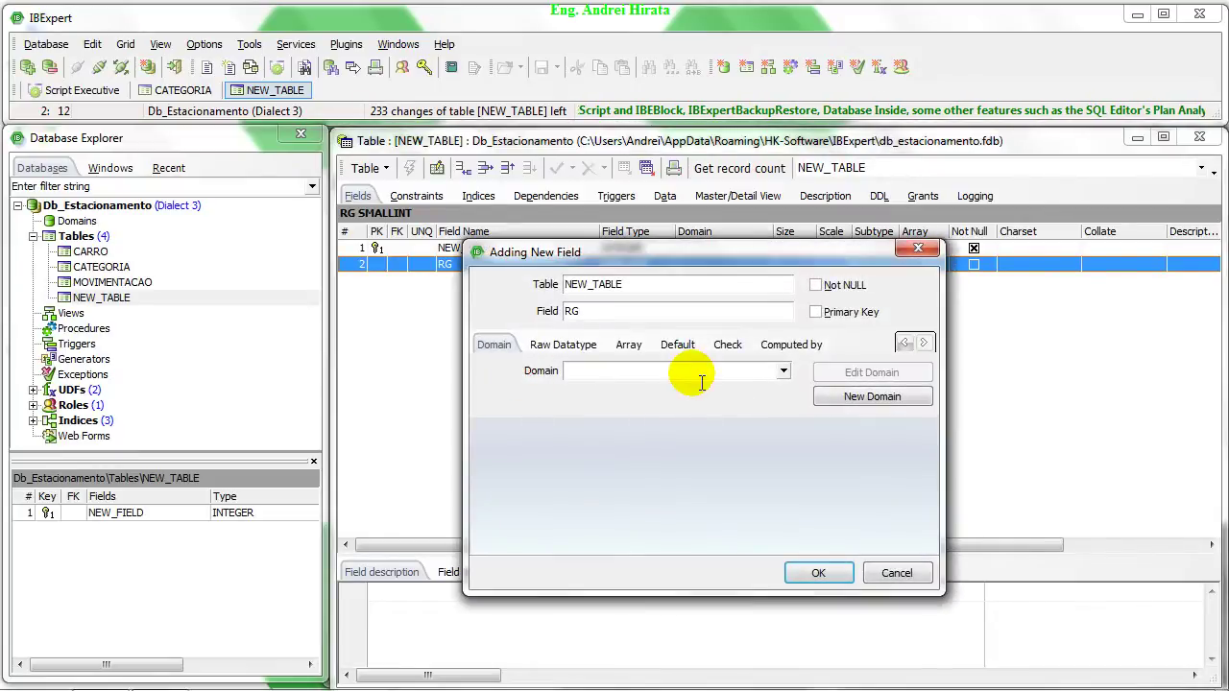
pyautogui.click(821, 575)
pyautogui.click(835, 574)
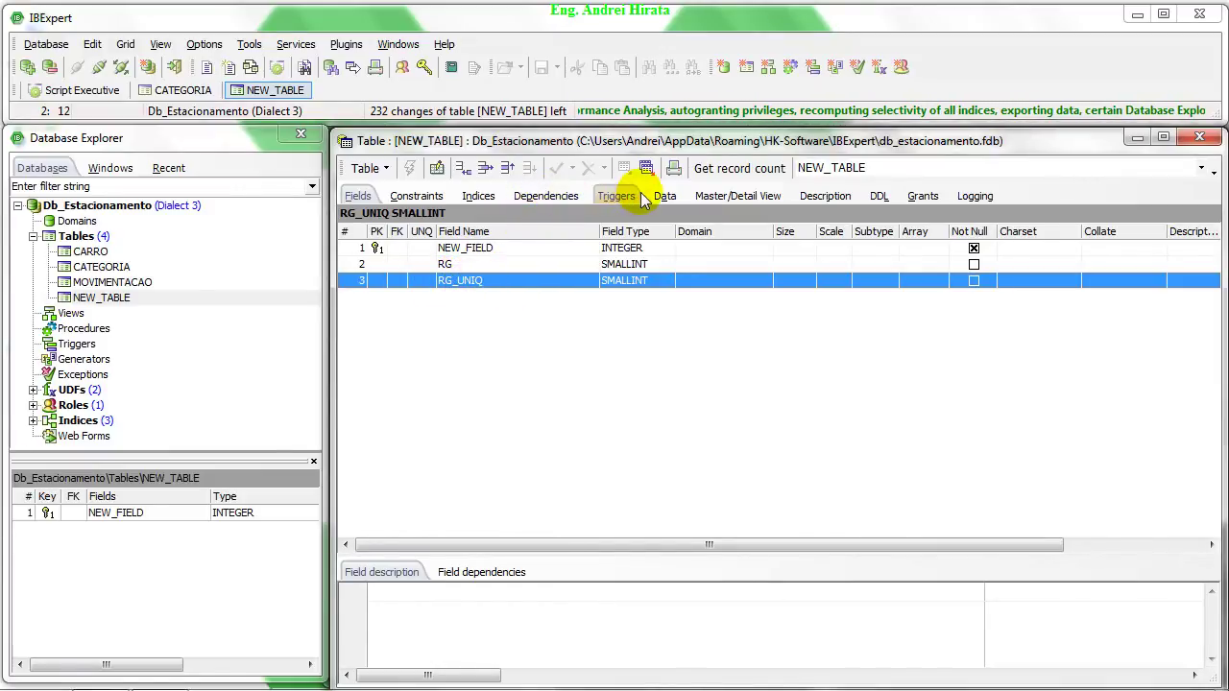
# - Create a unique constraint on RG_UNIQ in NEW_TABLE with the default name and compile it
pyautogui.click(413, 196)
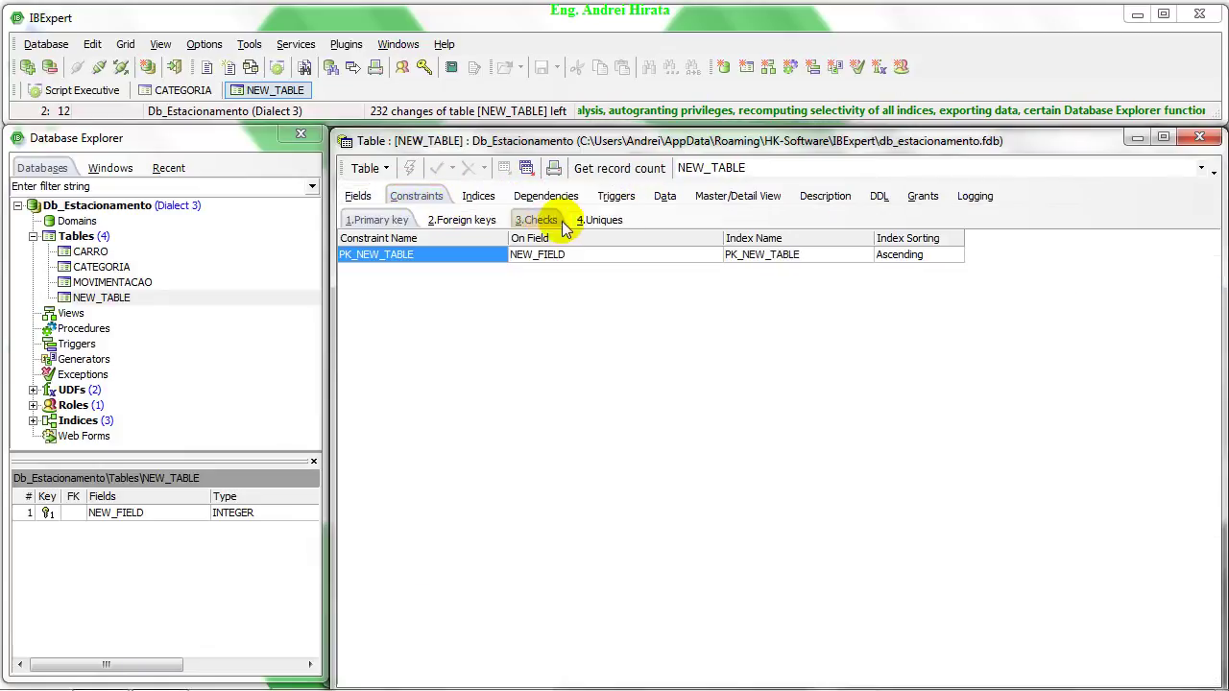
pyautogui.click(601, 221)
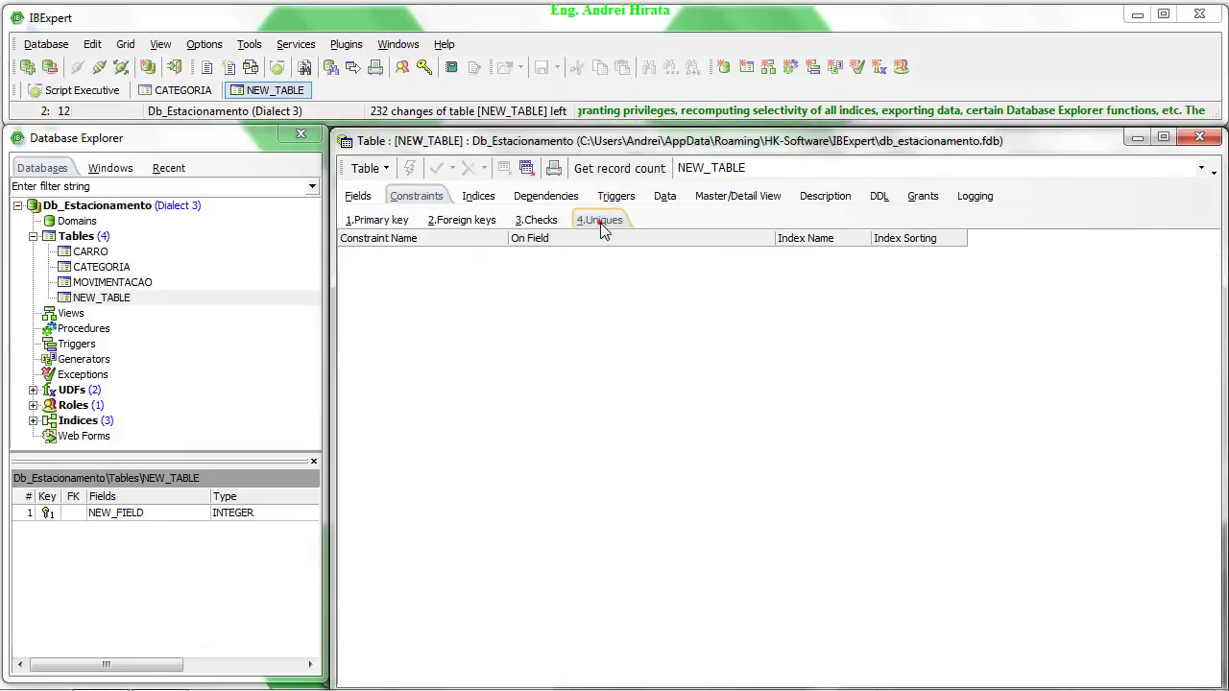
pyautogui.rightClick(439, 290)
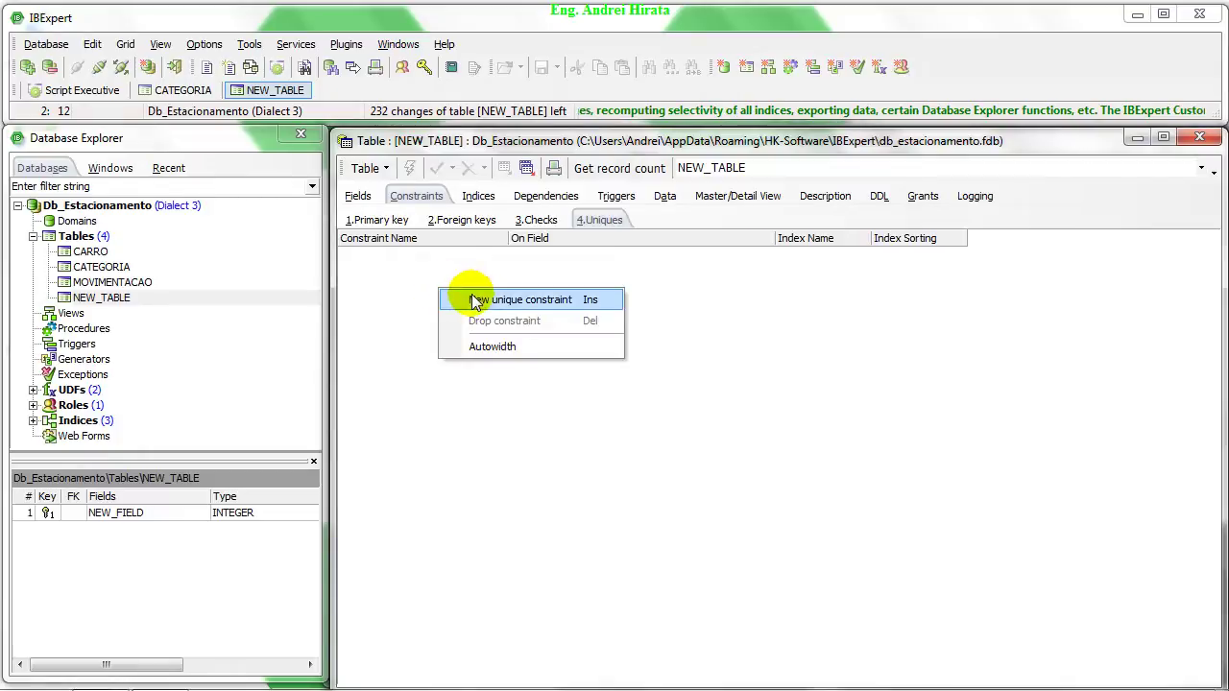
pyautogui.click(531, 302)
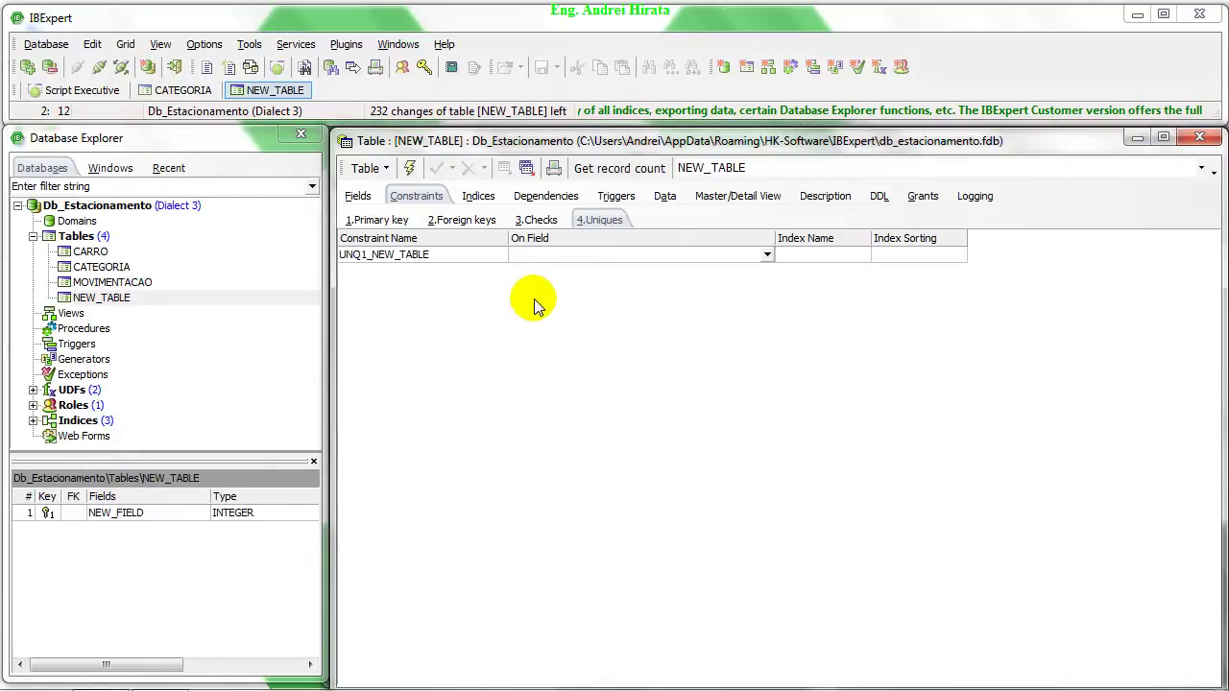
pyautogui.click(768, 255)
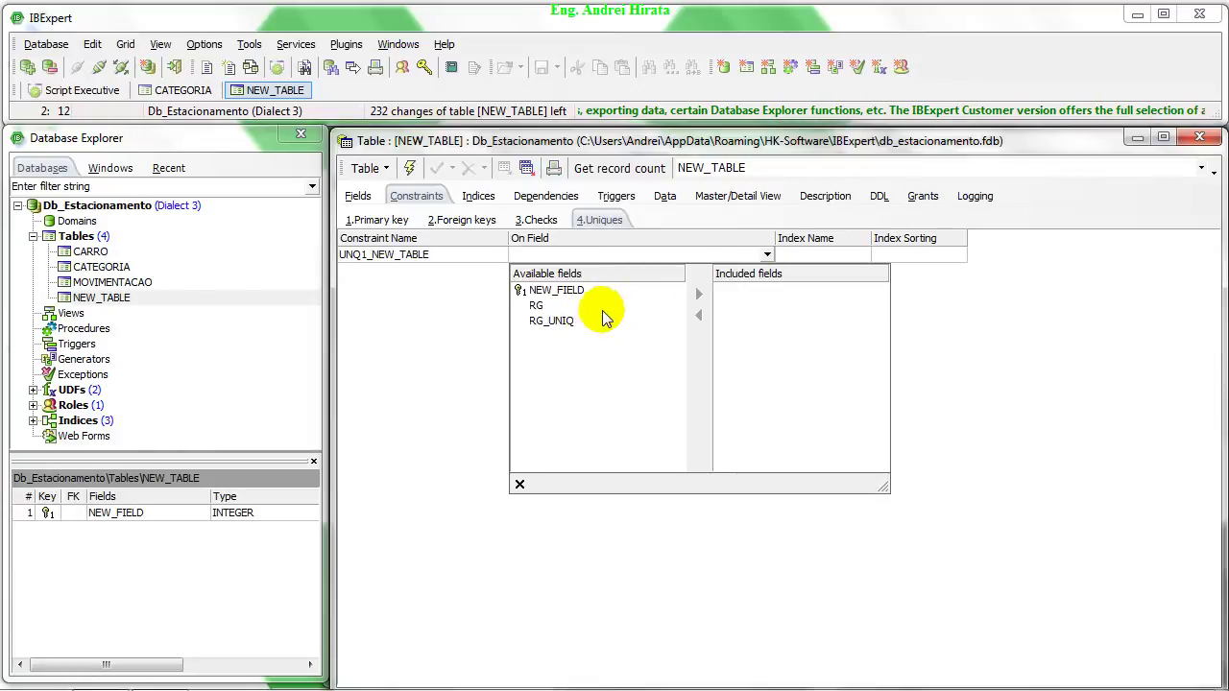
pyautogui.click(573, 322)
pyautogui.doubleClick(572, 323)
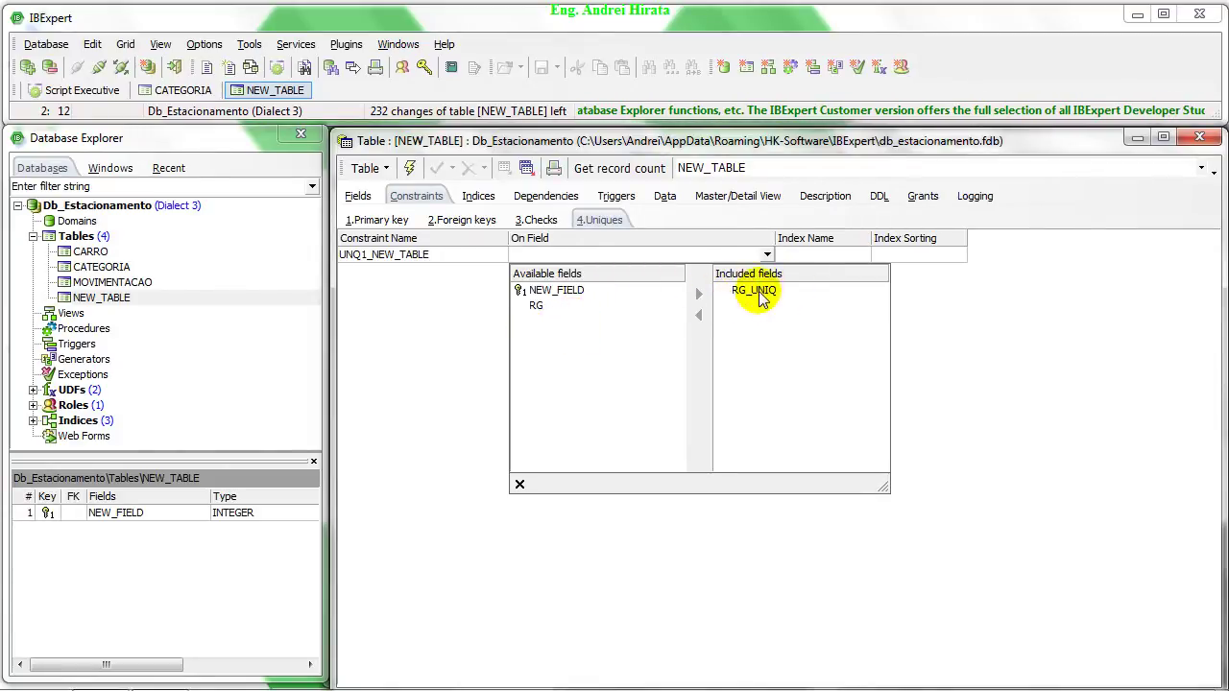
pyautogui.click(470, 309)
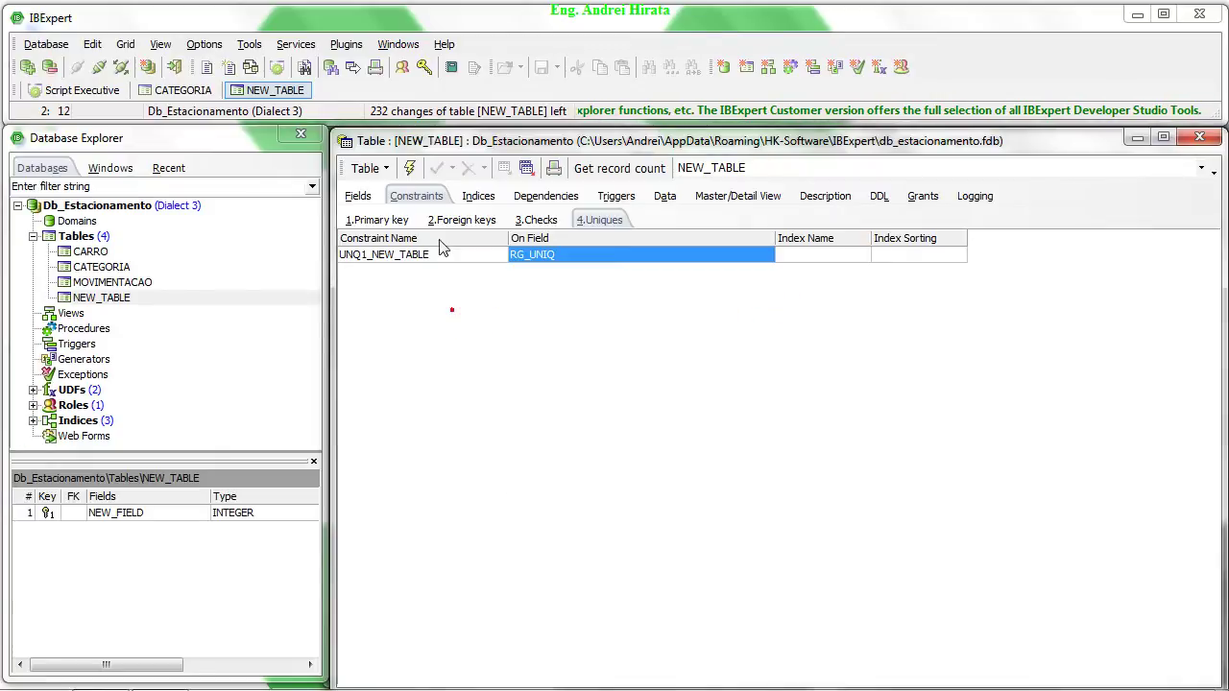
pyautogui.click(411, 168)
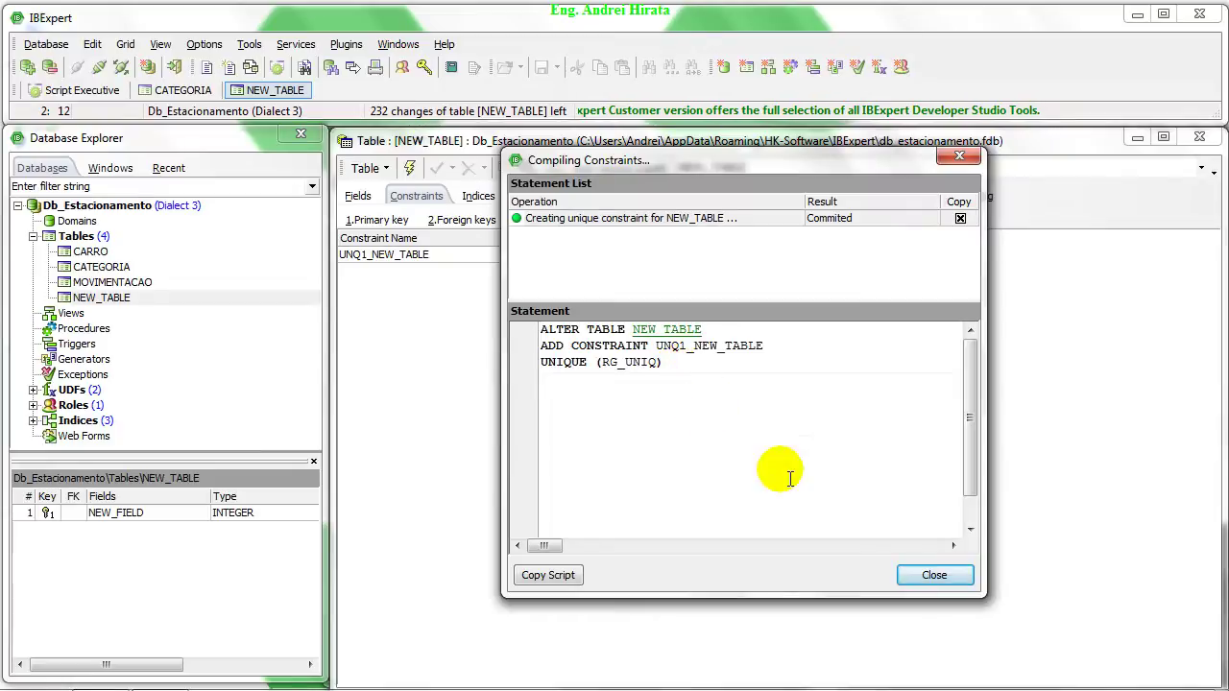
pyautogui.click(934, 575)
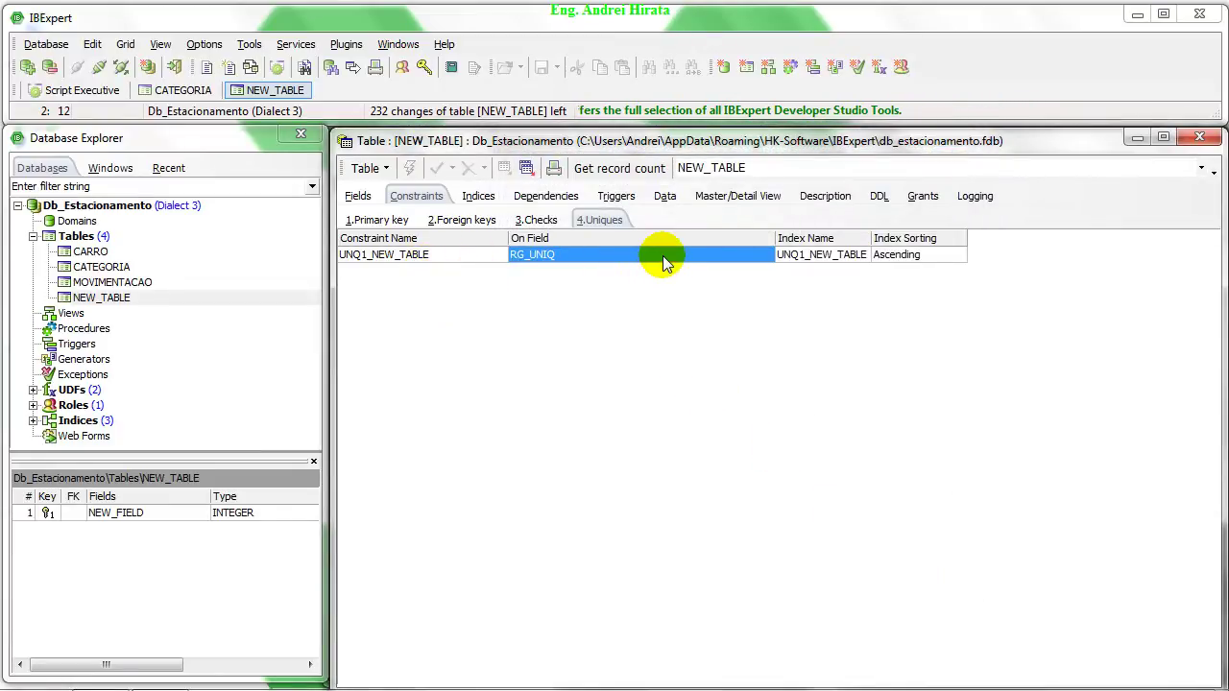
# - Add a record to NEW_TABLE with NEW_FIELD 1, RG_UNIQ 1 and RG 1, and commit the transaction
pyautogui.click(661, 199)
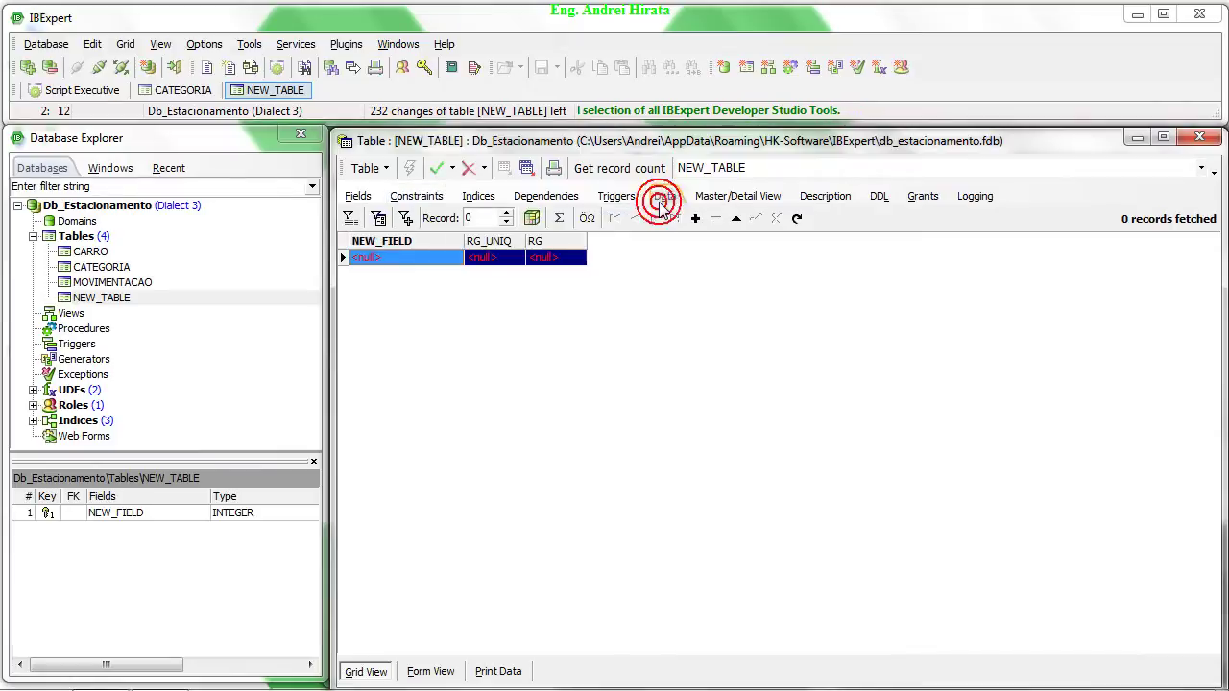
pyautogui.click(432, 259)
pyautogui.write('1')
pyautogui.click(492, 260)
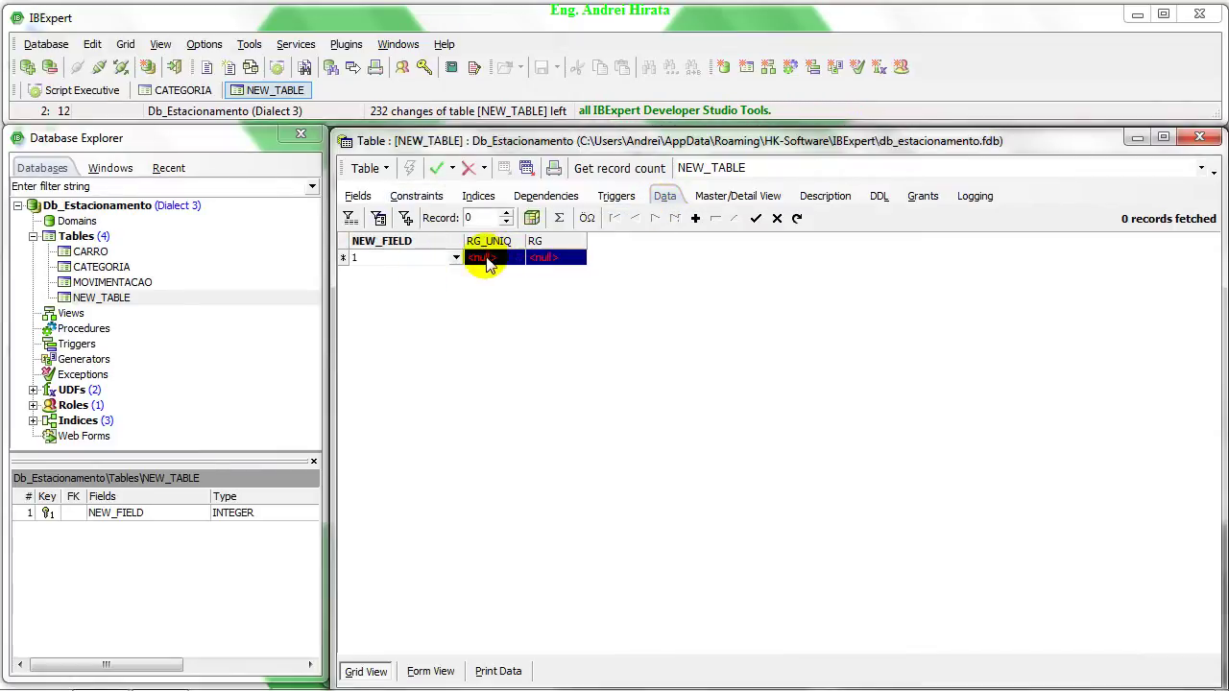
pyautogui.write('1')
pyautogui.click(567, 263)
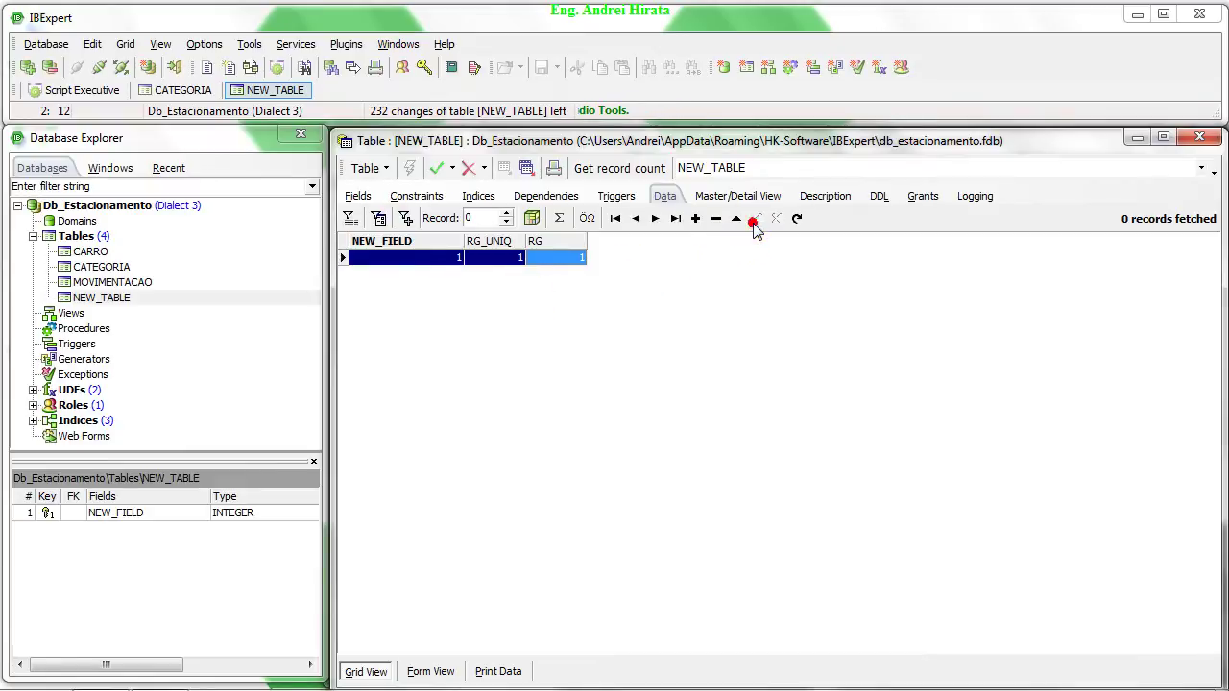
pyautogui.click(434, 171)
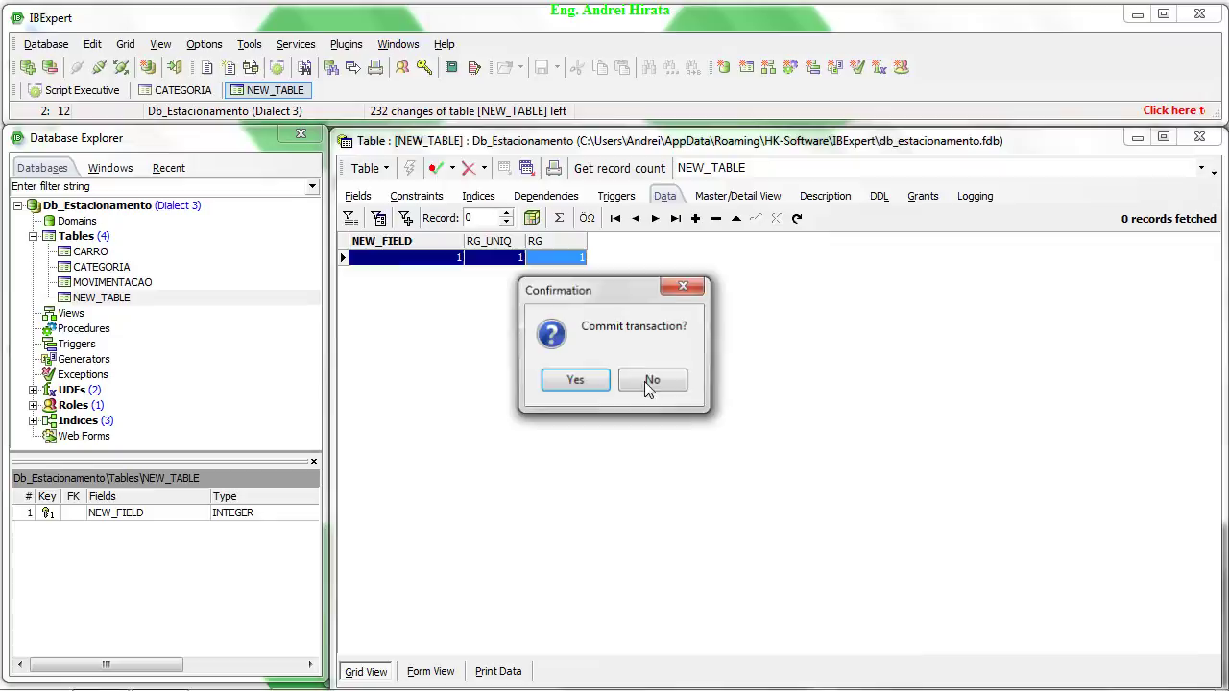
pyautogui.click(576, 381)
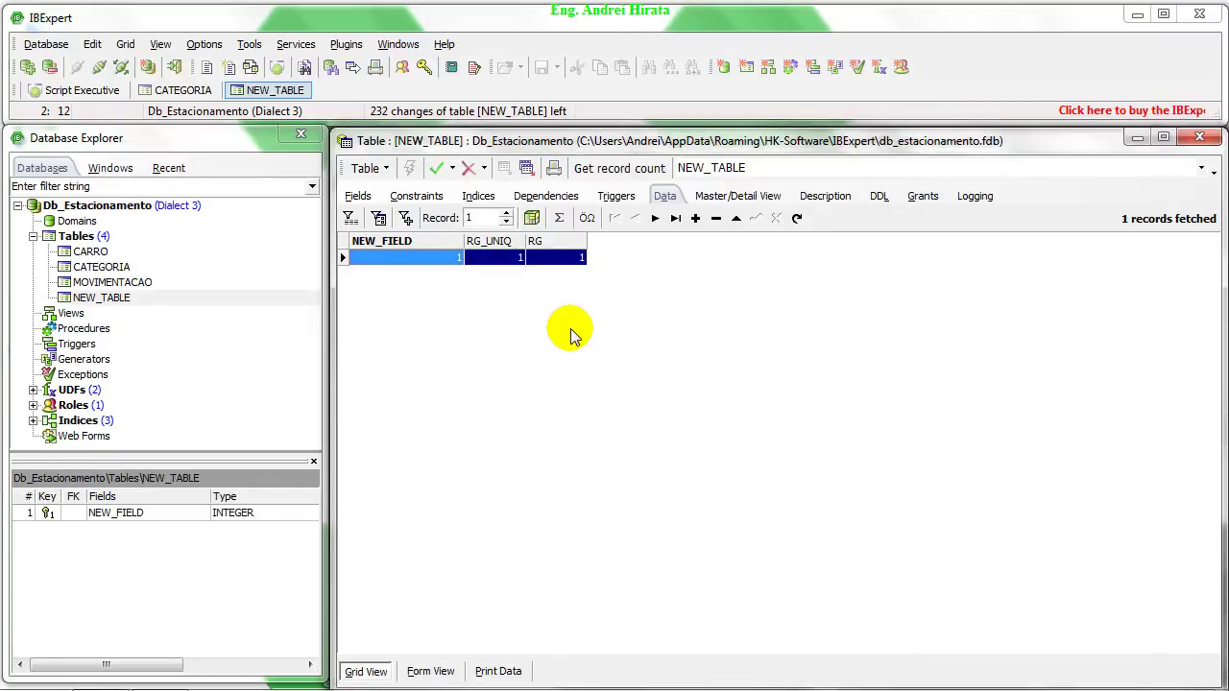
# - Enter a second record in NEW_TABLE with NEW_FIELD 2, a duplicate RG_UNIQ of 1, and RG 2
pyautogui.press('Down')
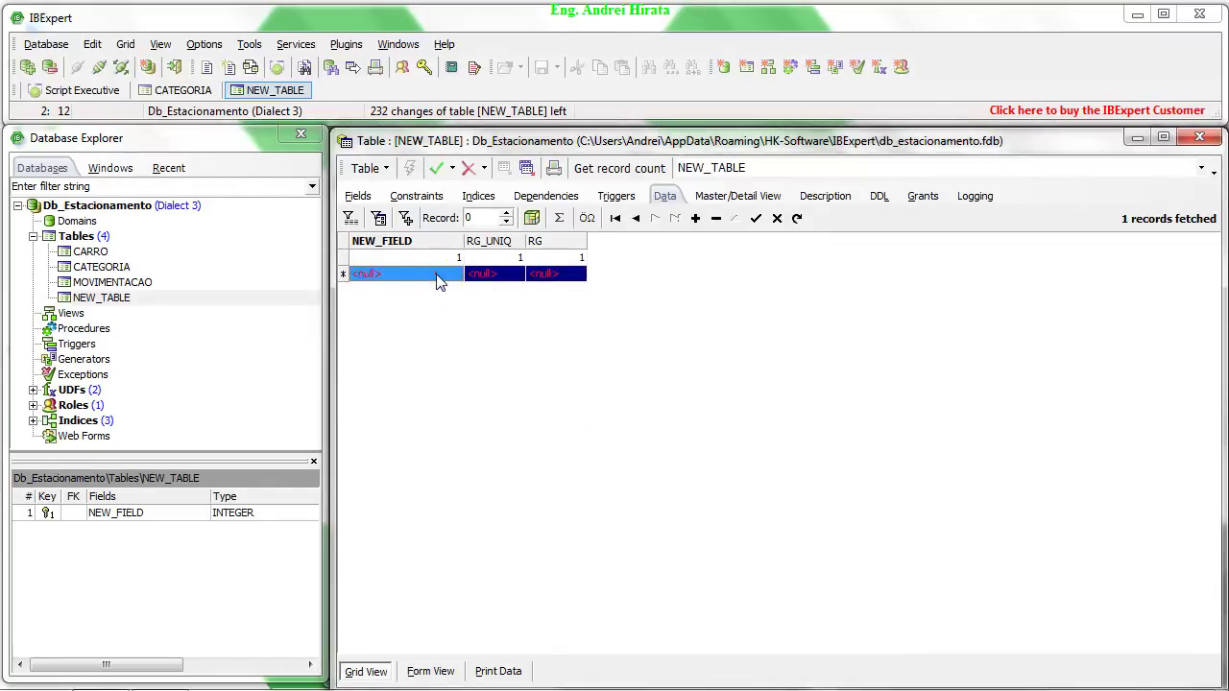
pyautogui.write('2')
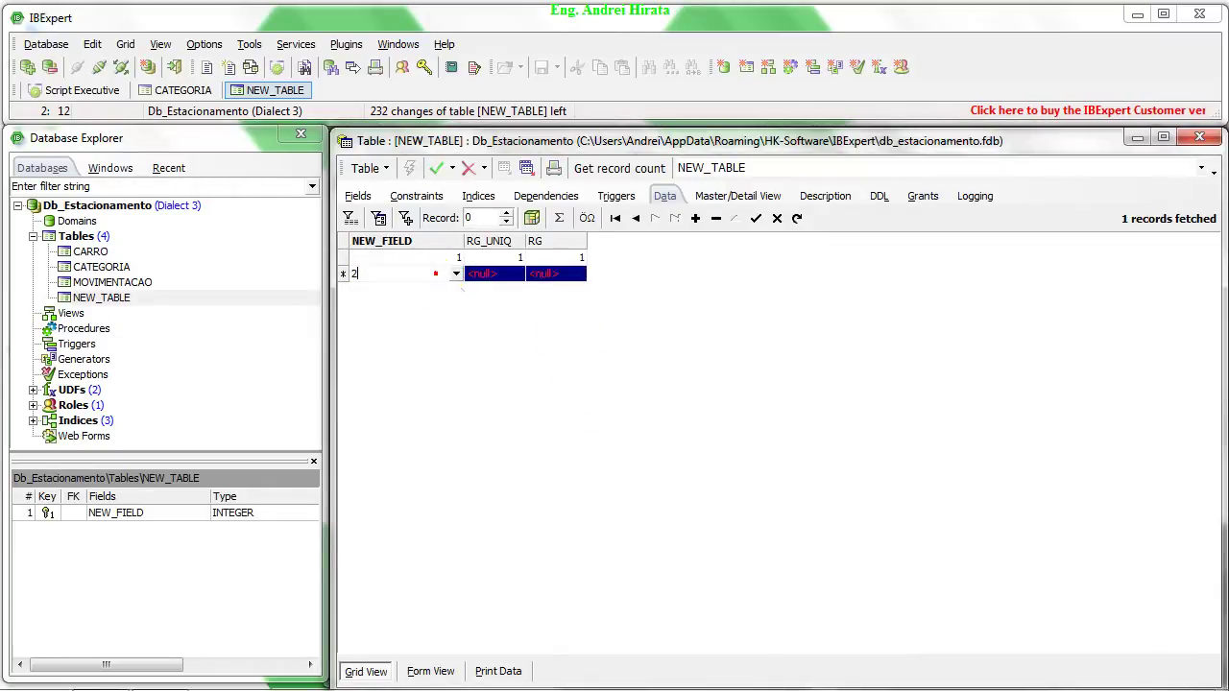
pyautogui.click(489, 273)
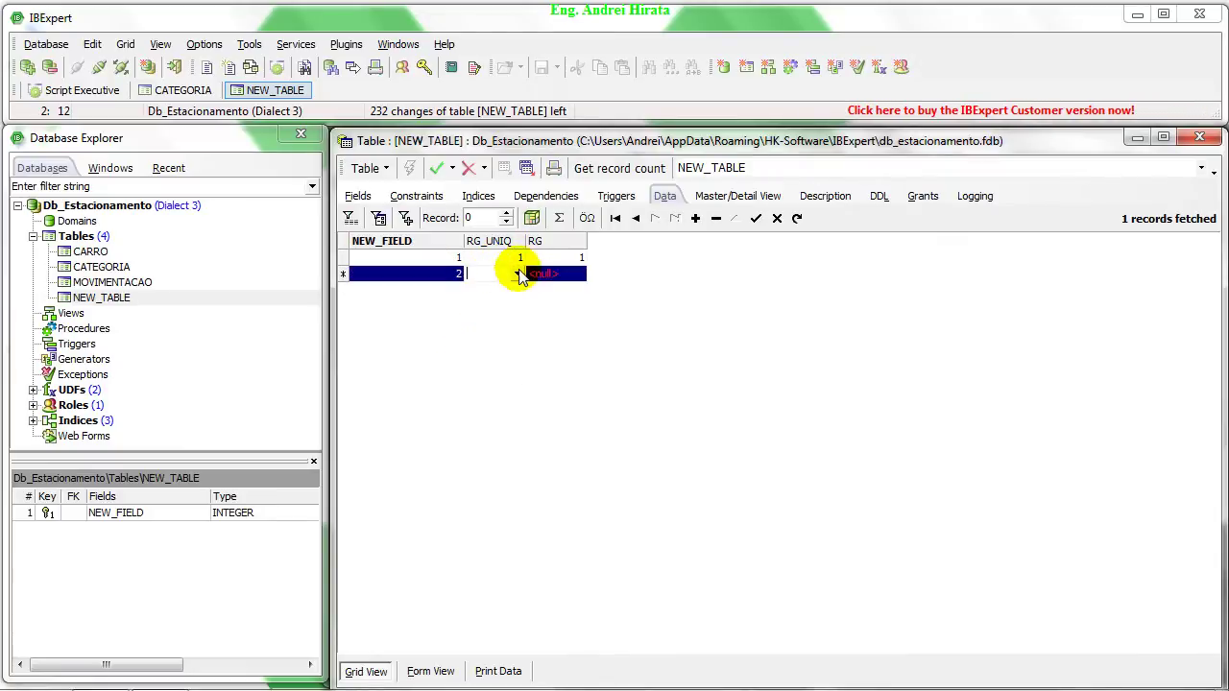
pyautogui.write('1')
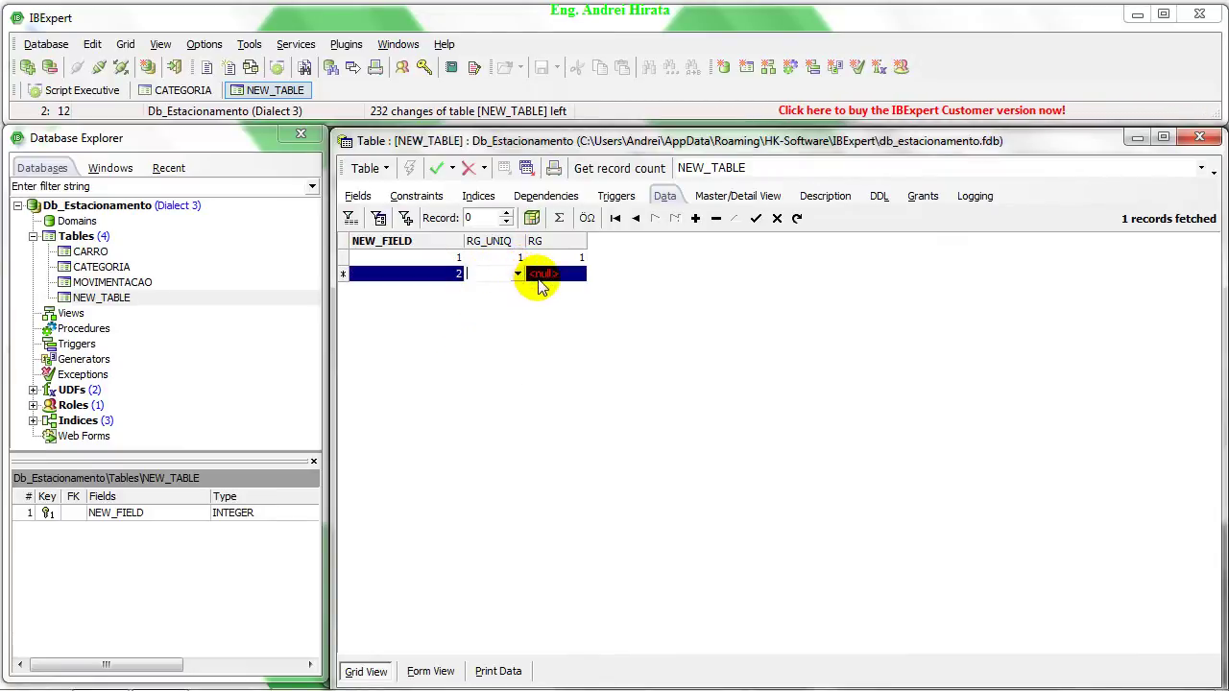
pyautogui.click(549, 275)
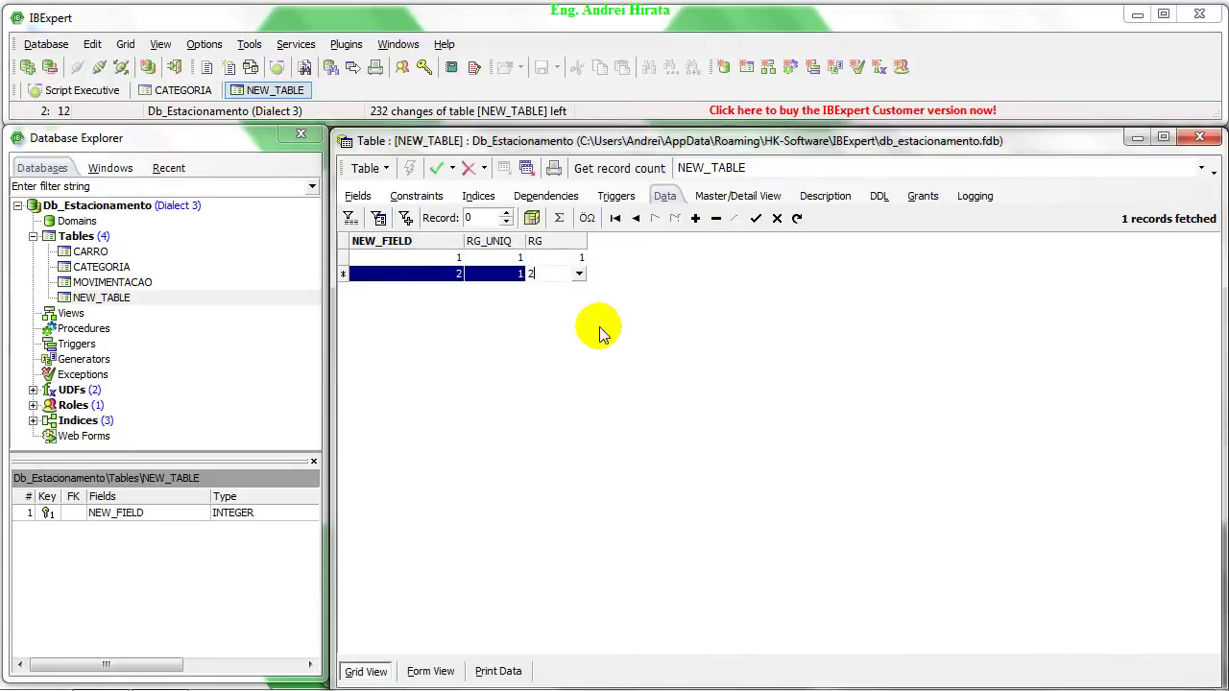
# - Set RG to 2 in the new record and try to post it with RG_UNIQ 1
pyautogui.write('2')
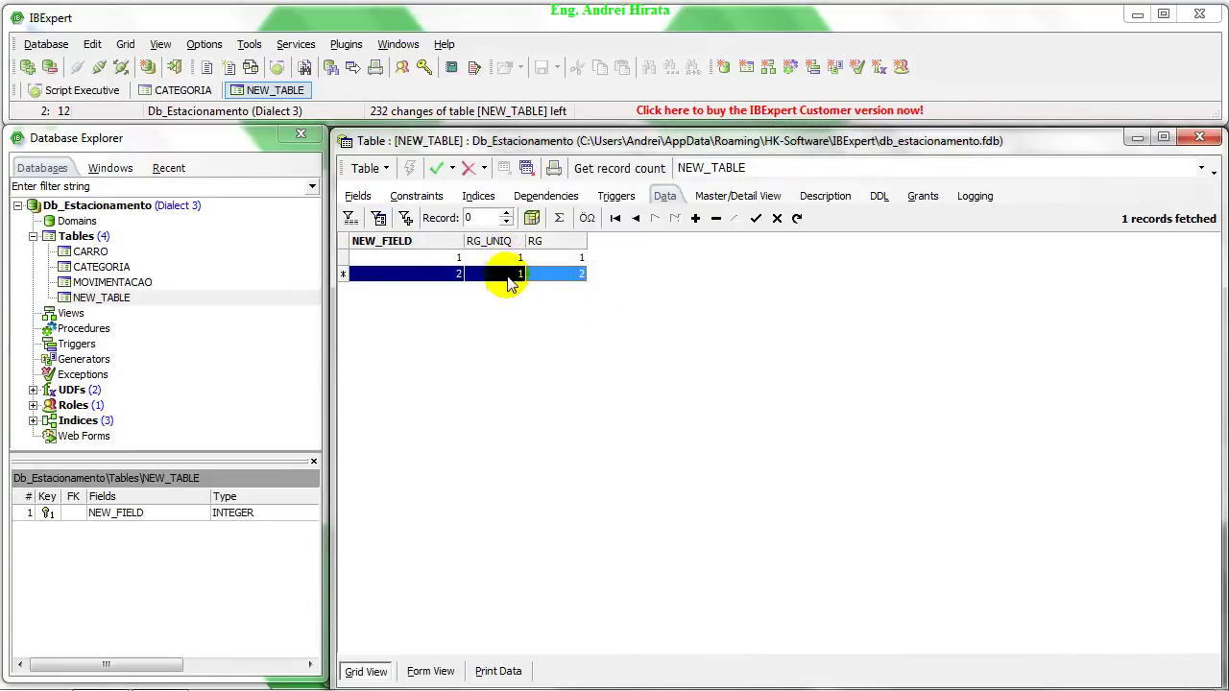
pyautogui.click(755, 219)
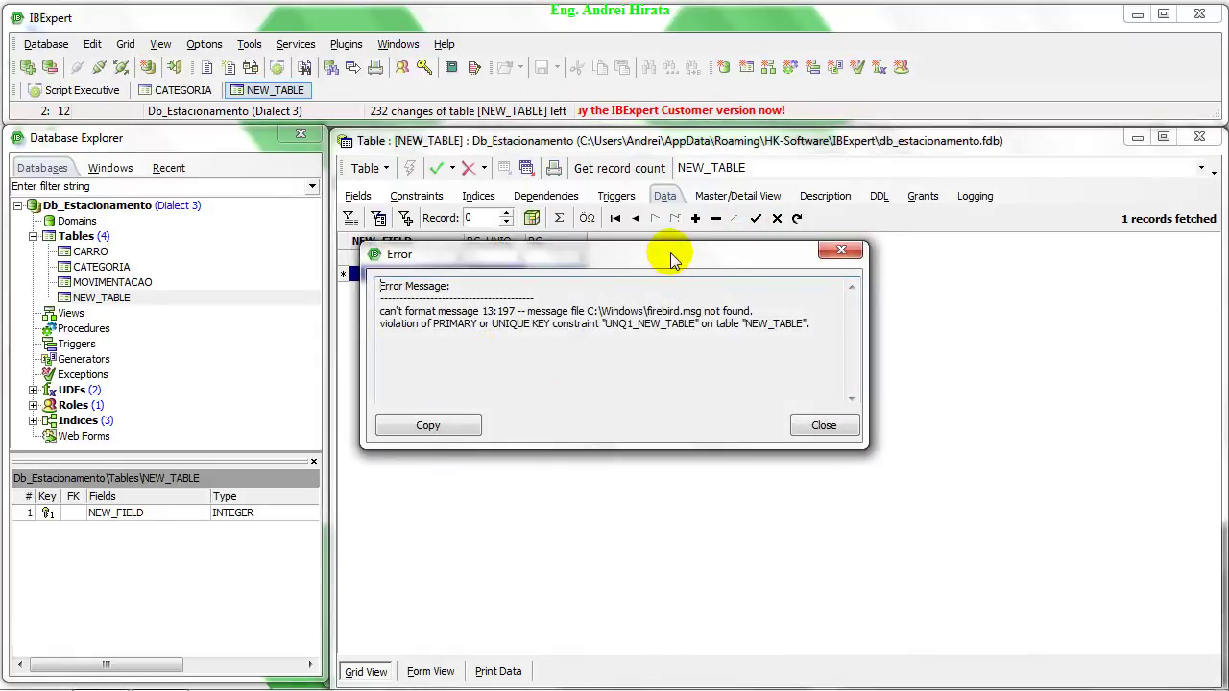
pyautogui.moveTo(659, 254); pyautogui.dragTo(724, 369)
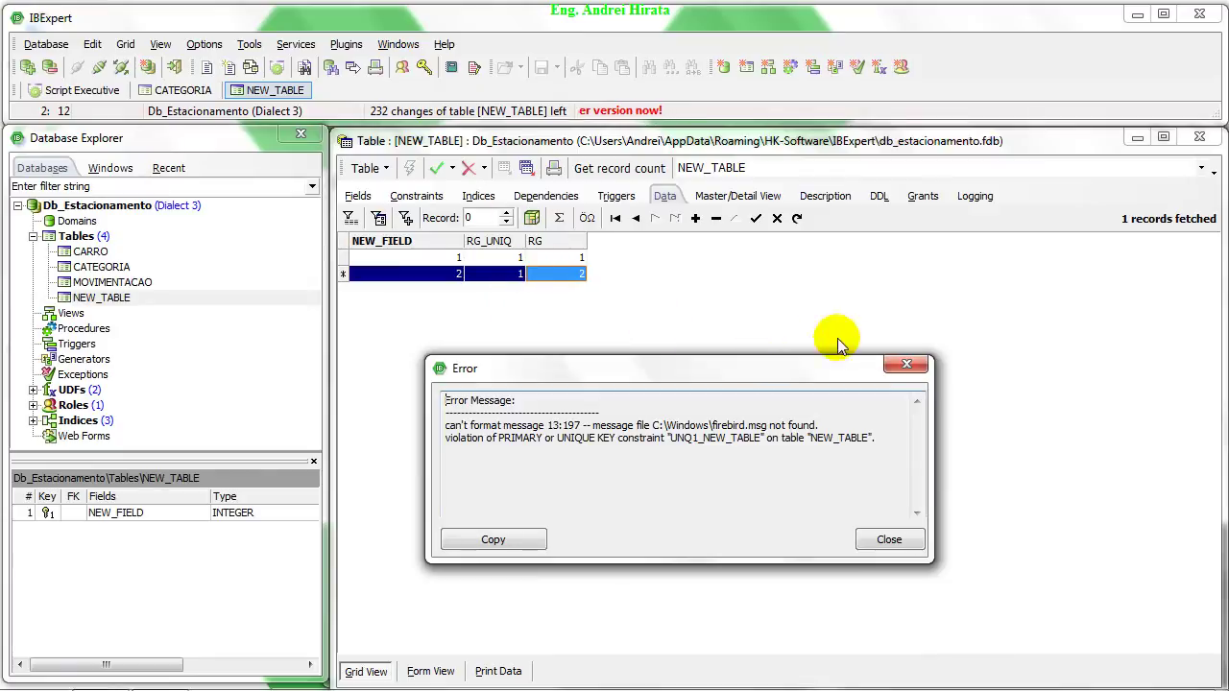
pyautogui.click(906, 364)
# - Set the new record's RG_UNIQ to 2 and RG to 1, then post and commit it
pyautogui.click(506, 276)
pyautogui.write('2')
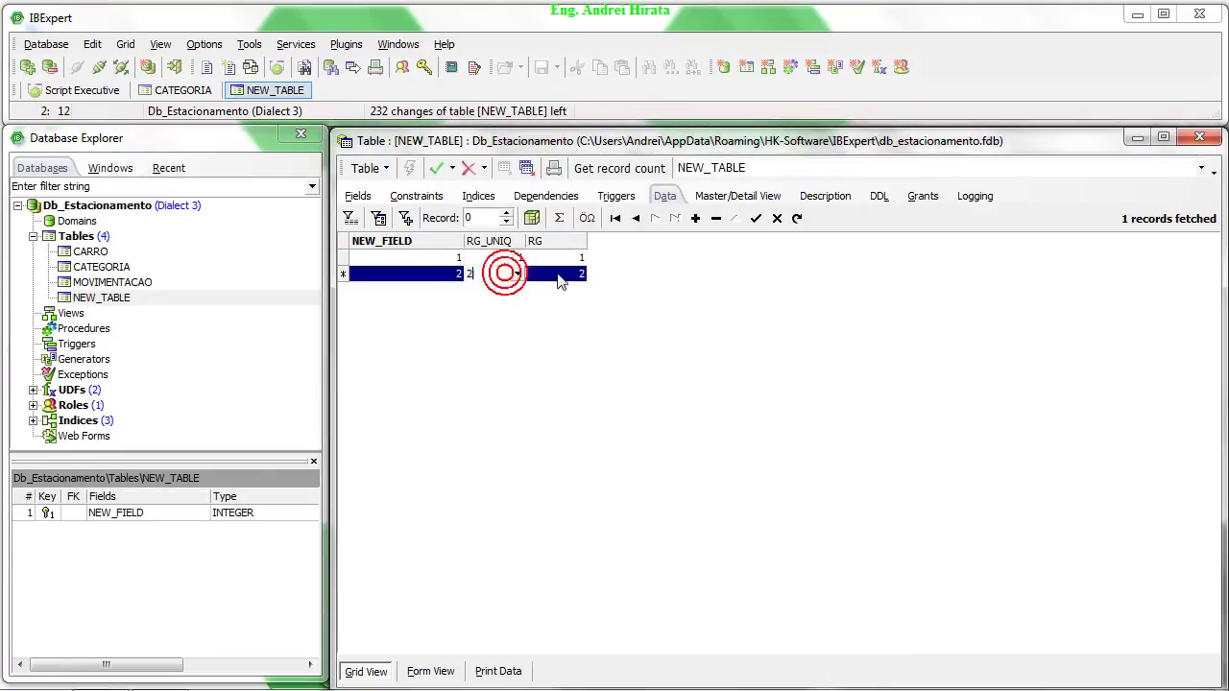
pyautogui.click(563, 275)
pyautogui.write('1')
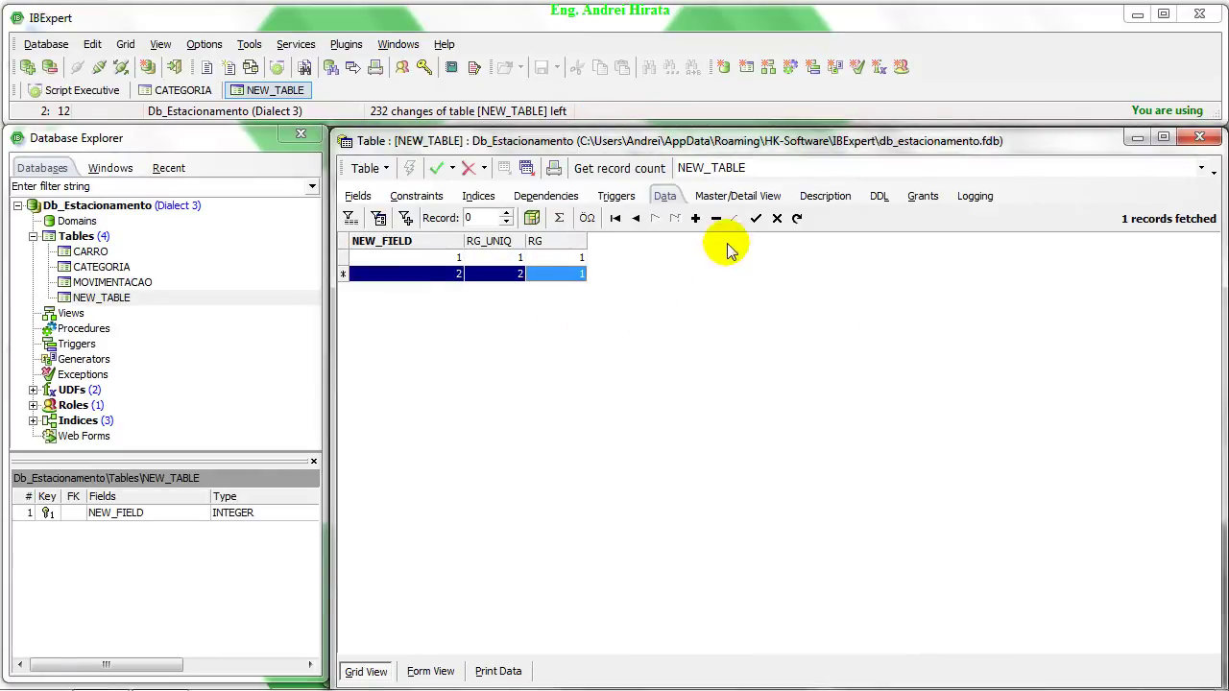
pyautogui.click(755, 219)
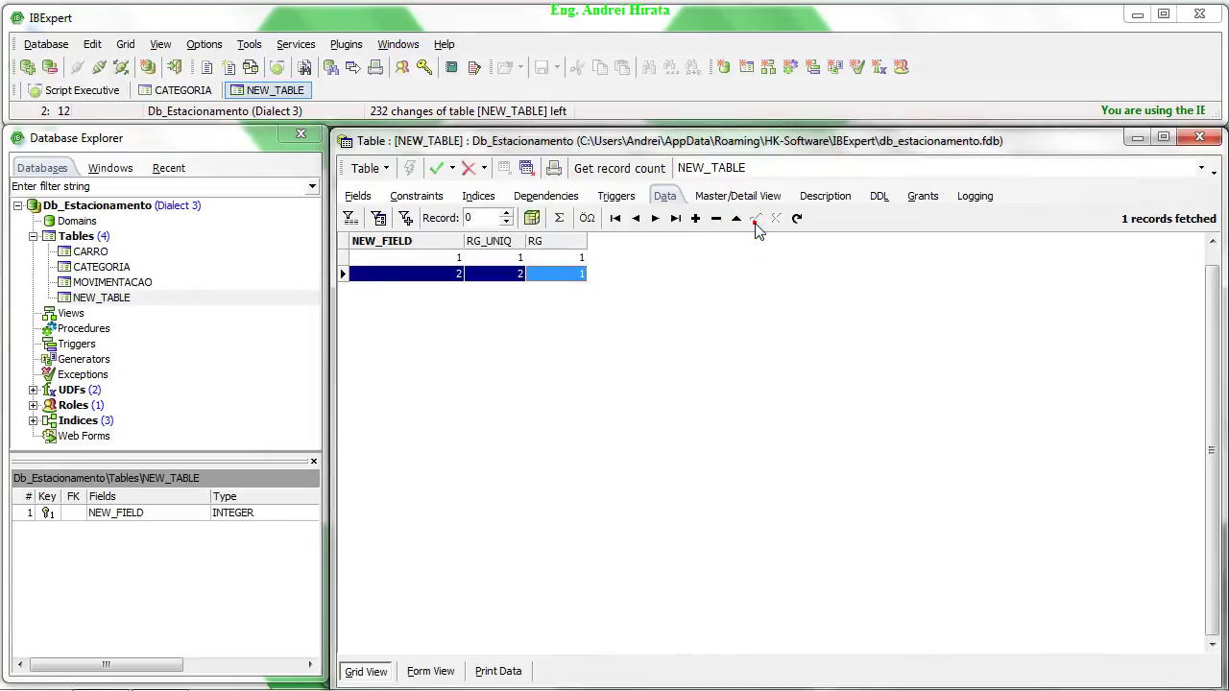
pyautogui.click(437, 168)
pyautogui.click(574, 380)
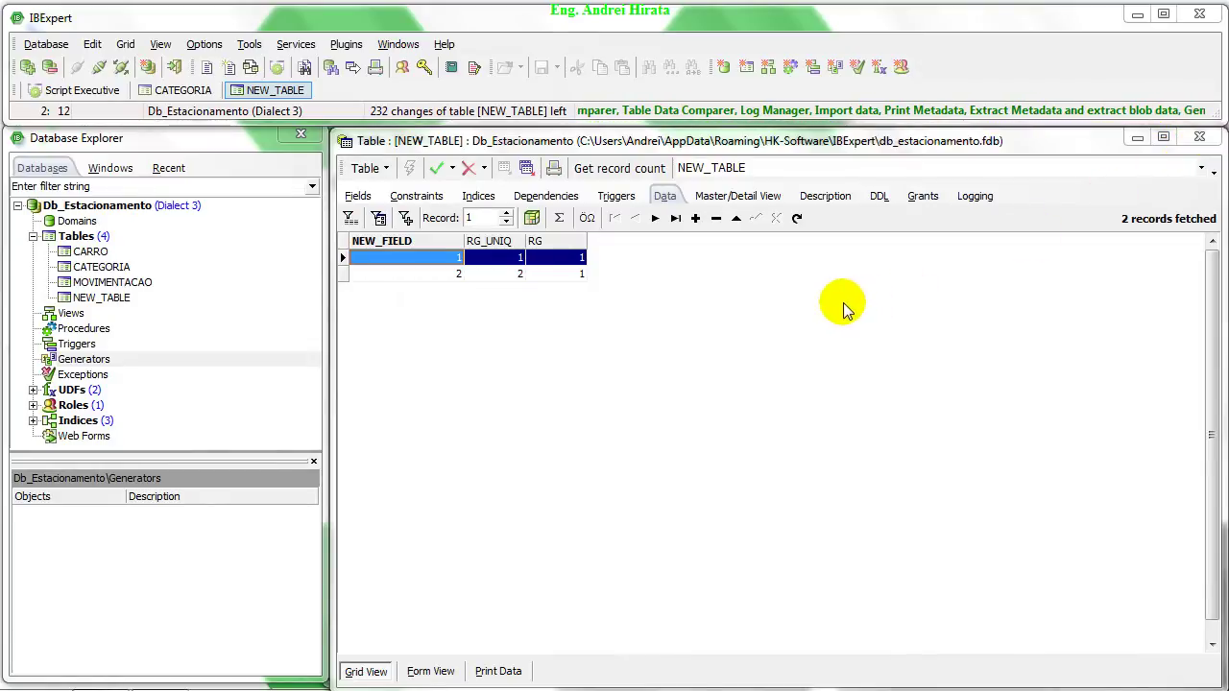
# - Try to post a new record with RG_UNIQ 3, RG 1 and an empty NEW_FIELD, then discard the record
pyautogui.click(695, 218)
pyautogui.write('3')
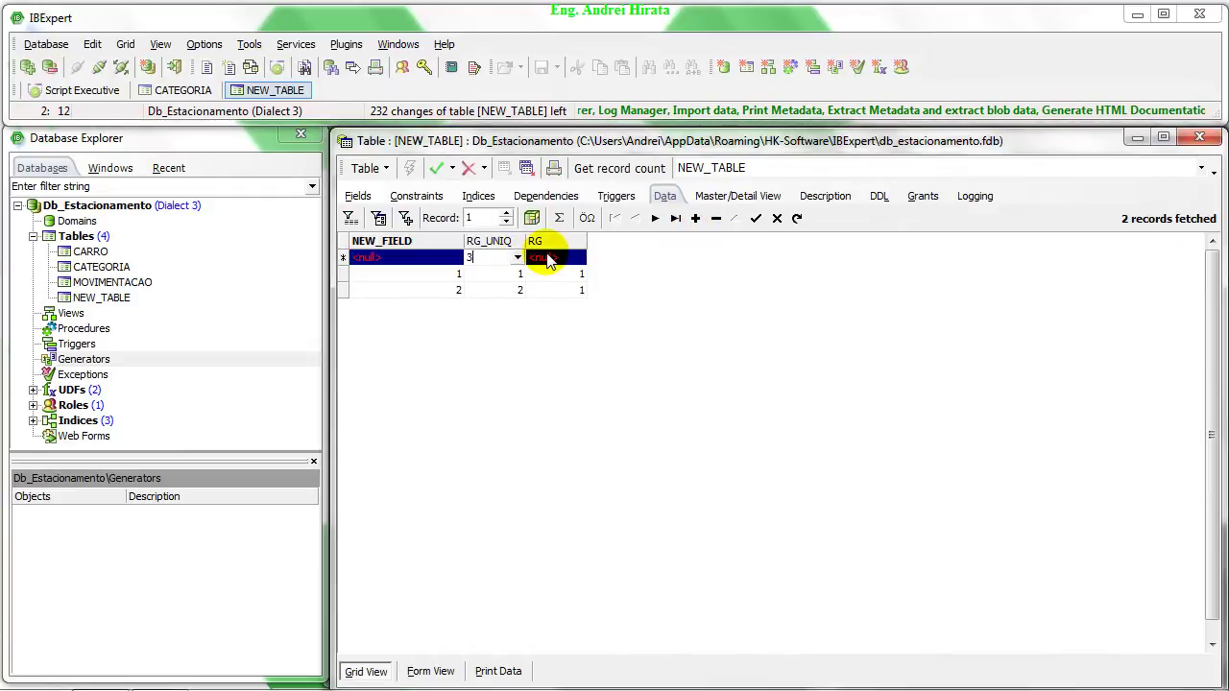
pyautogui.click(518, 257)
pyautogui.click(482, 263)
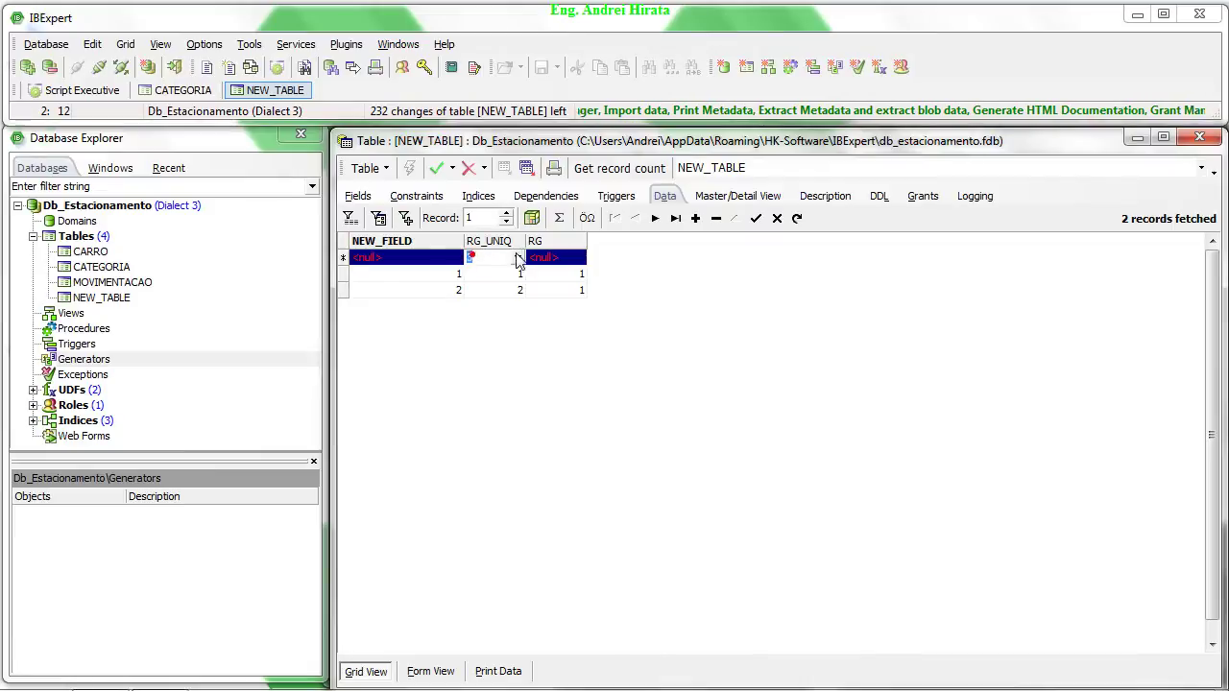
pyautogui.click(541, 257)
pyautogui.write('1')
pyautogui.click(544, 332)
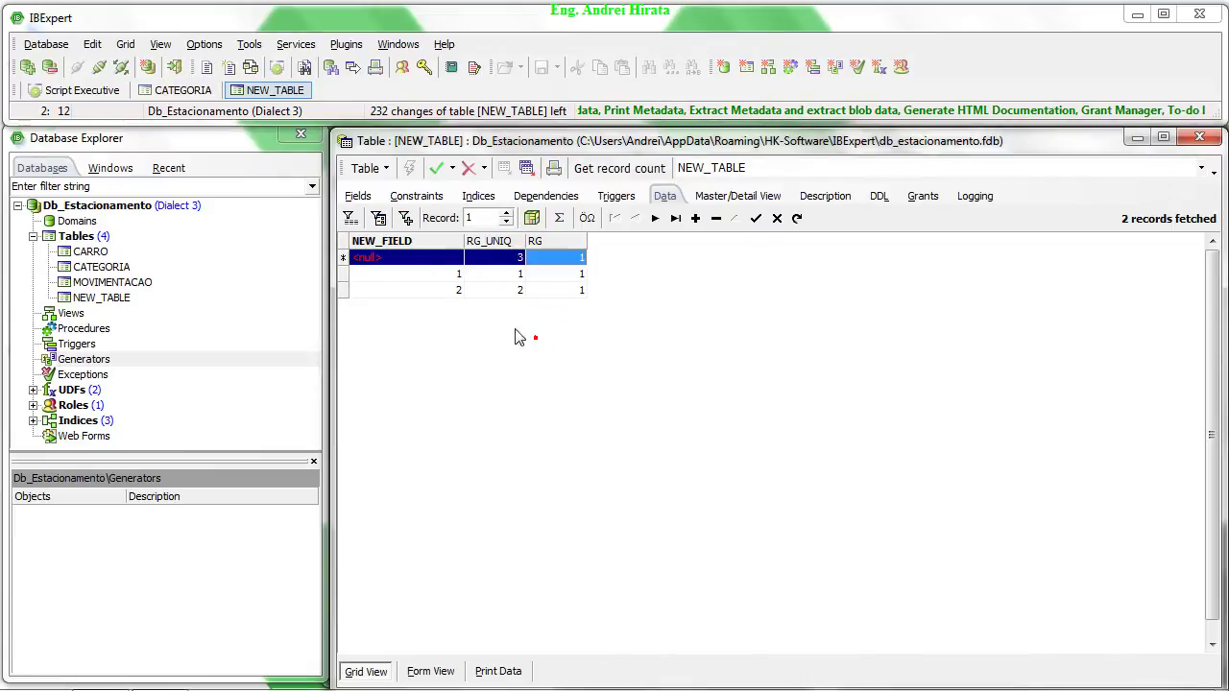
pyautogui.click(530, 331)
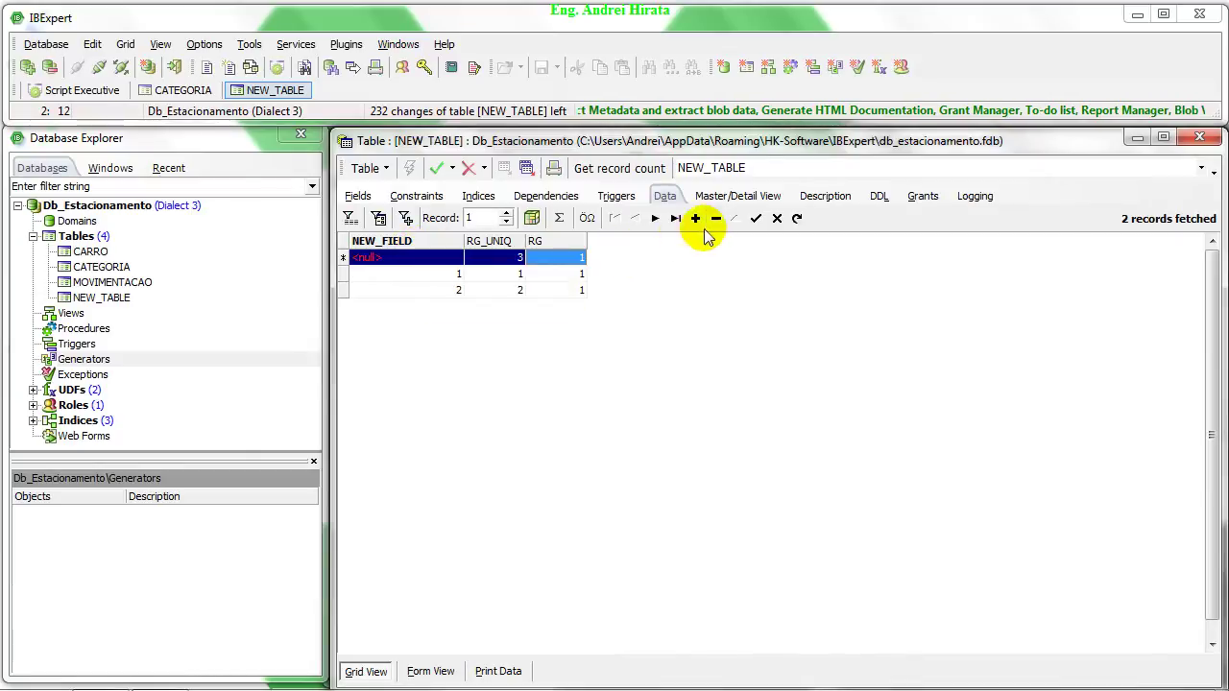
pyautogui.click(756, 219)
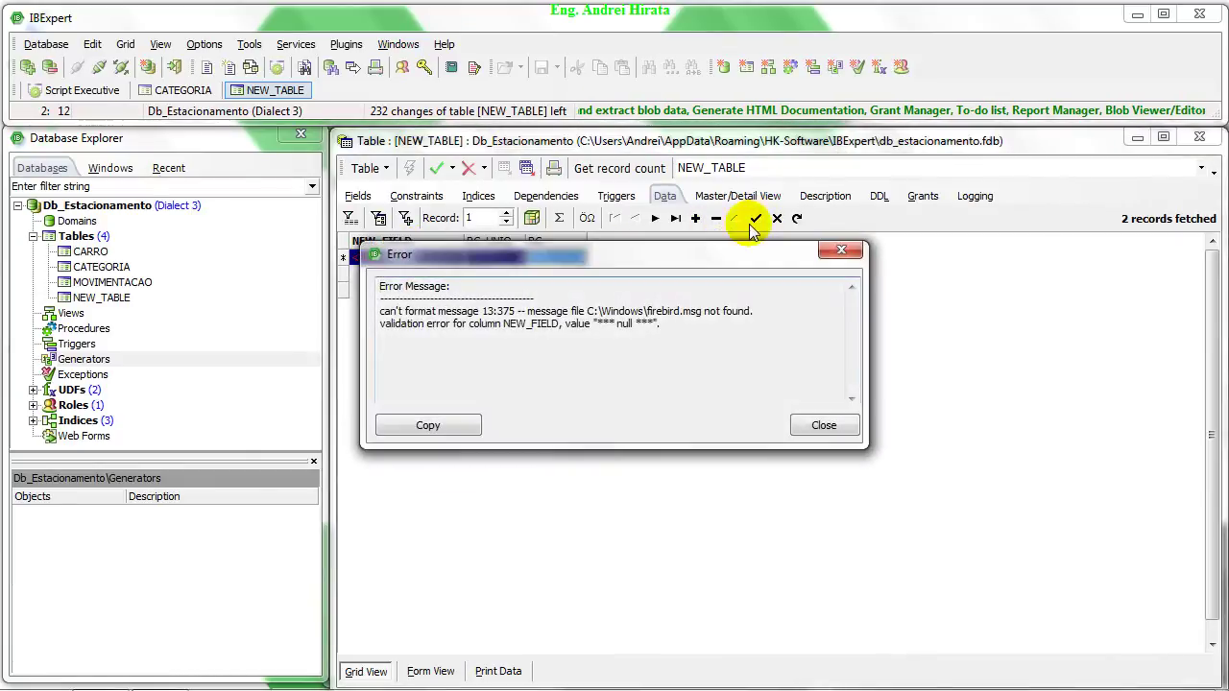
pyautogui.moveTo(652, 262); pyautogui.dragTo(773, 342)
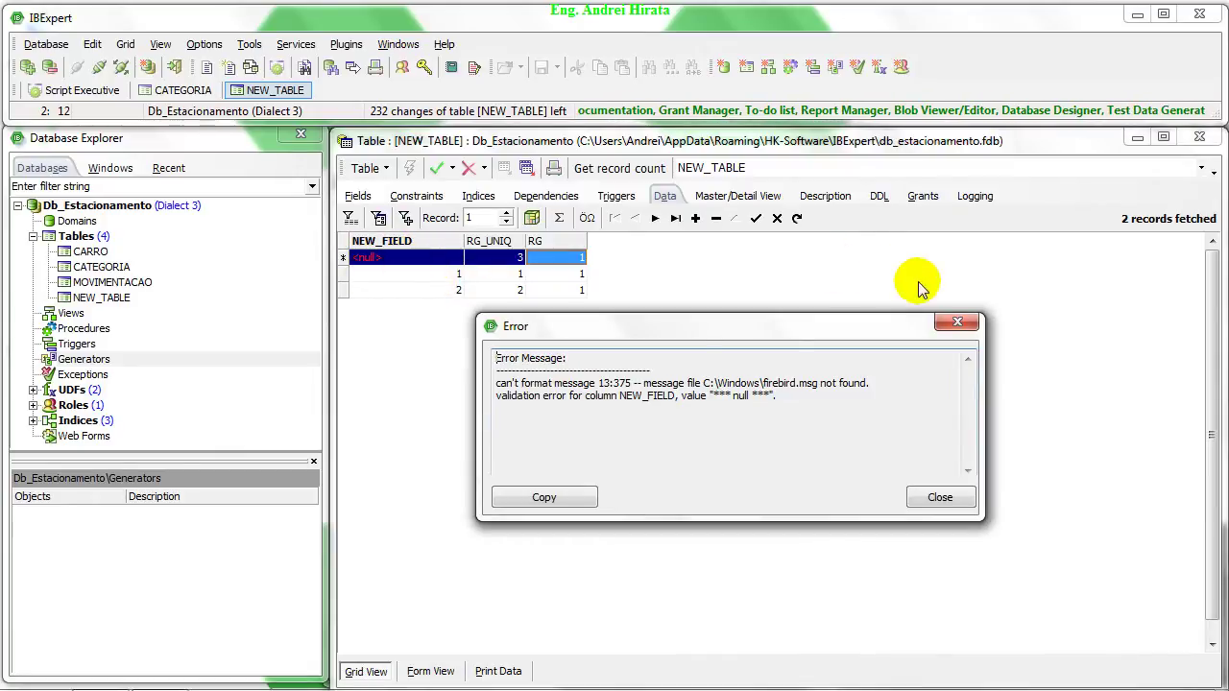
pyautogui.click(957, 322)
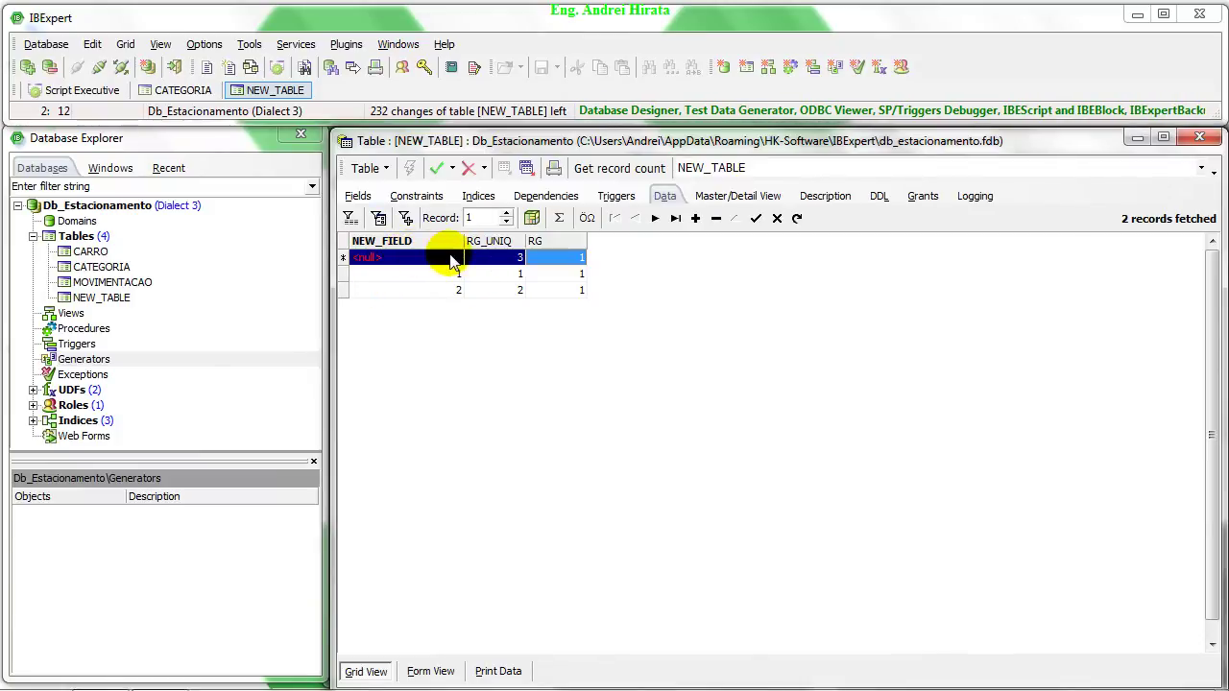
pyautogui.click(777, 220)
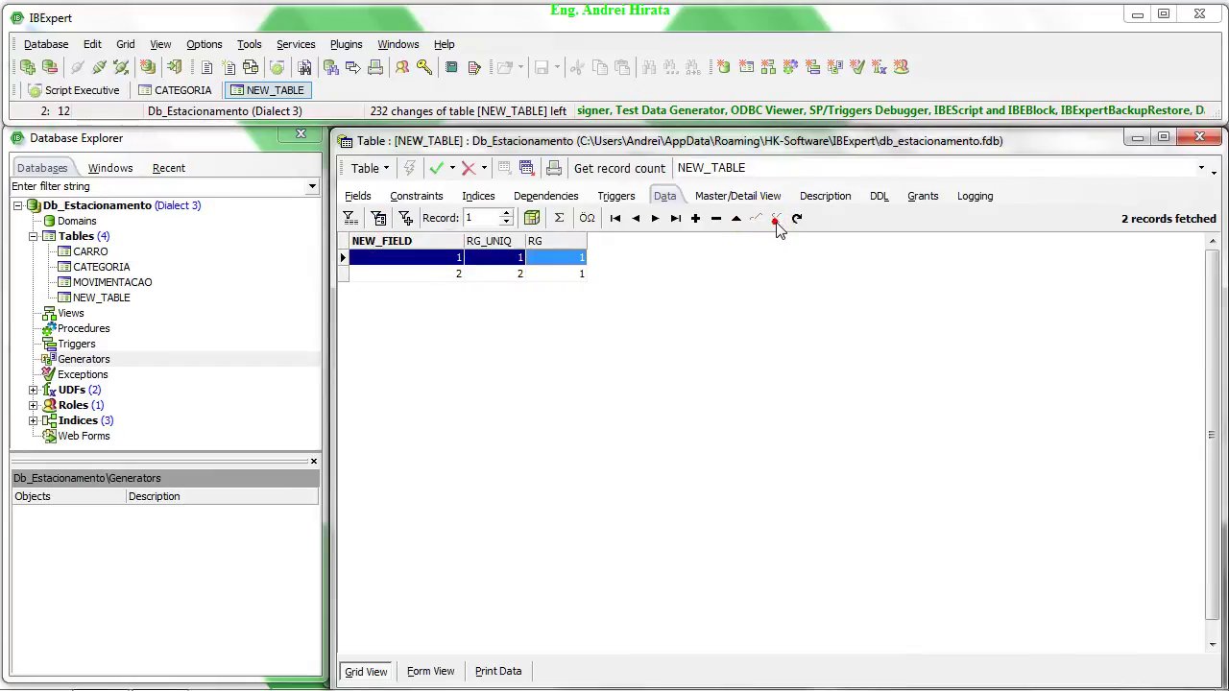
# - Edit NEW_FIELD in the table's field list and enable creating a generator and a trigger for its autoincrement
pyautogui.click(422, 198)
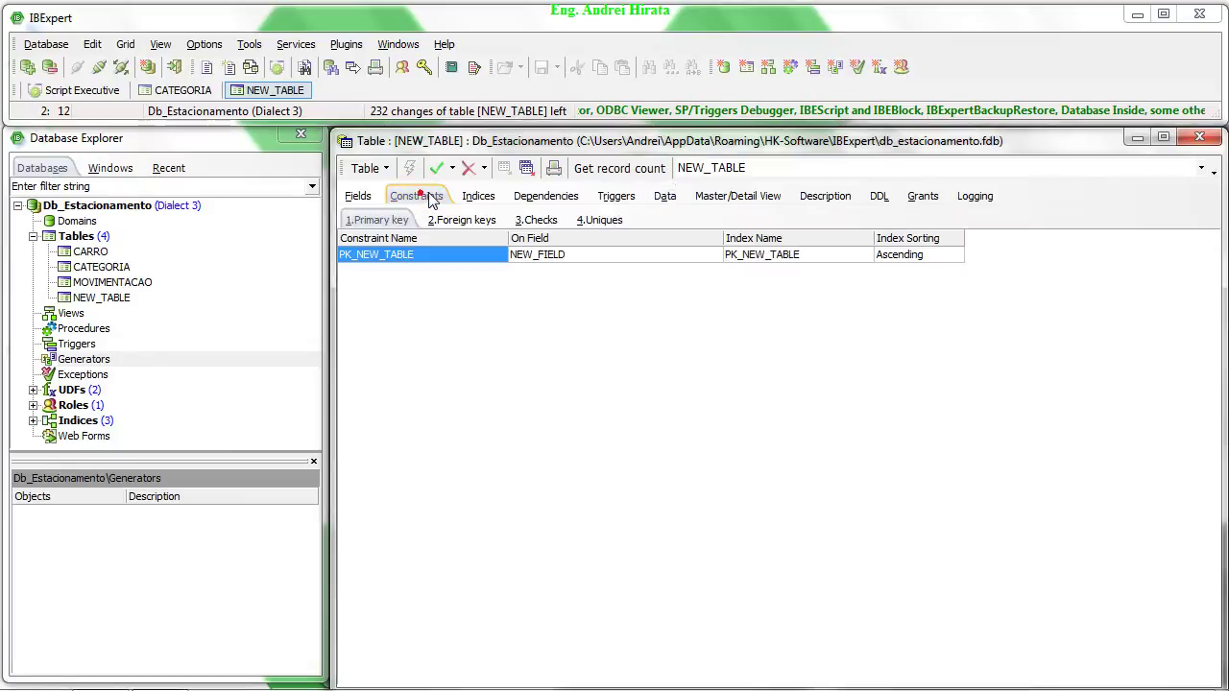
pyautogui.click(358, 196)
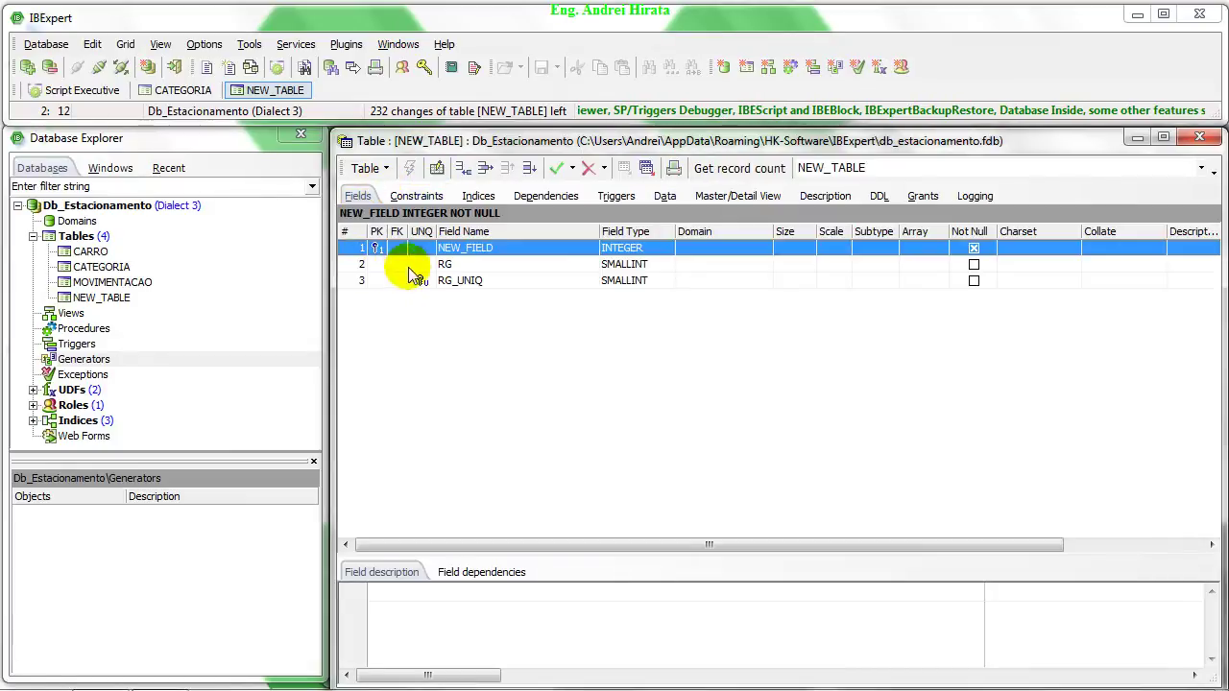
pyautogui.rightClick(488, 250)
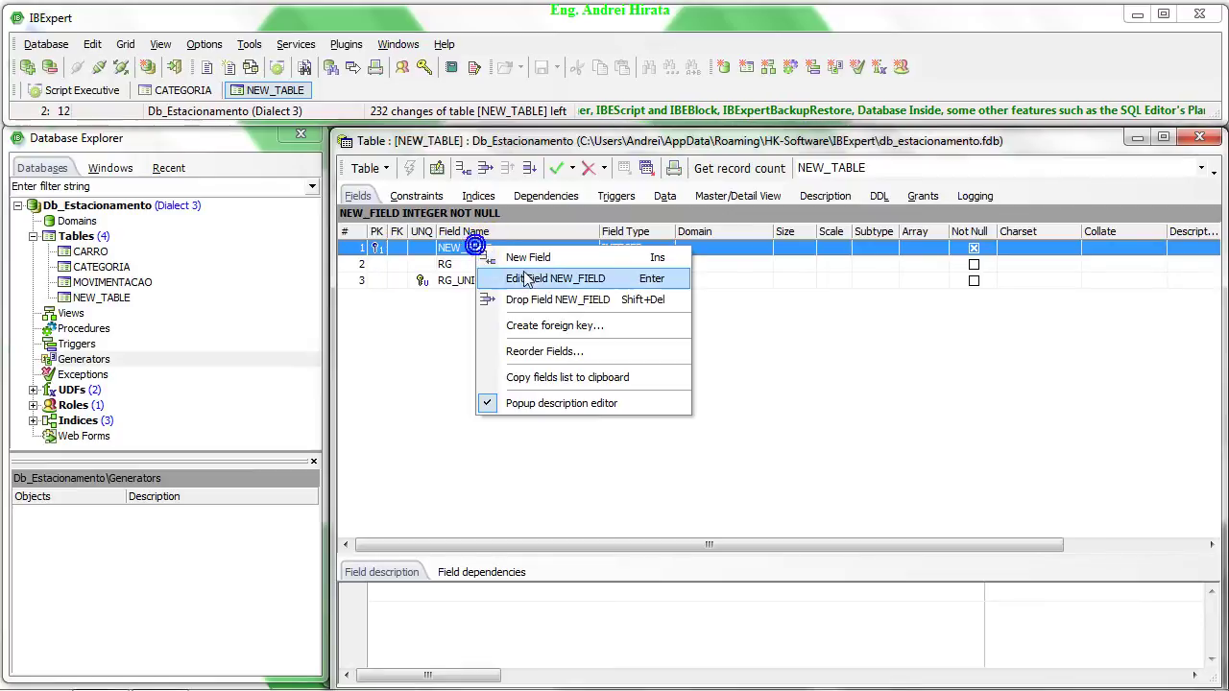
pyautogui.click(596, 280)
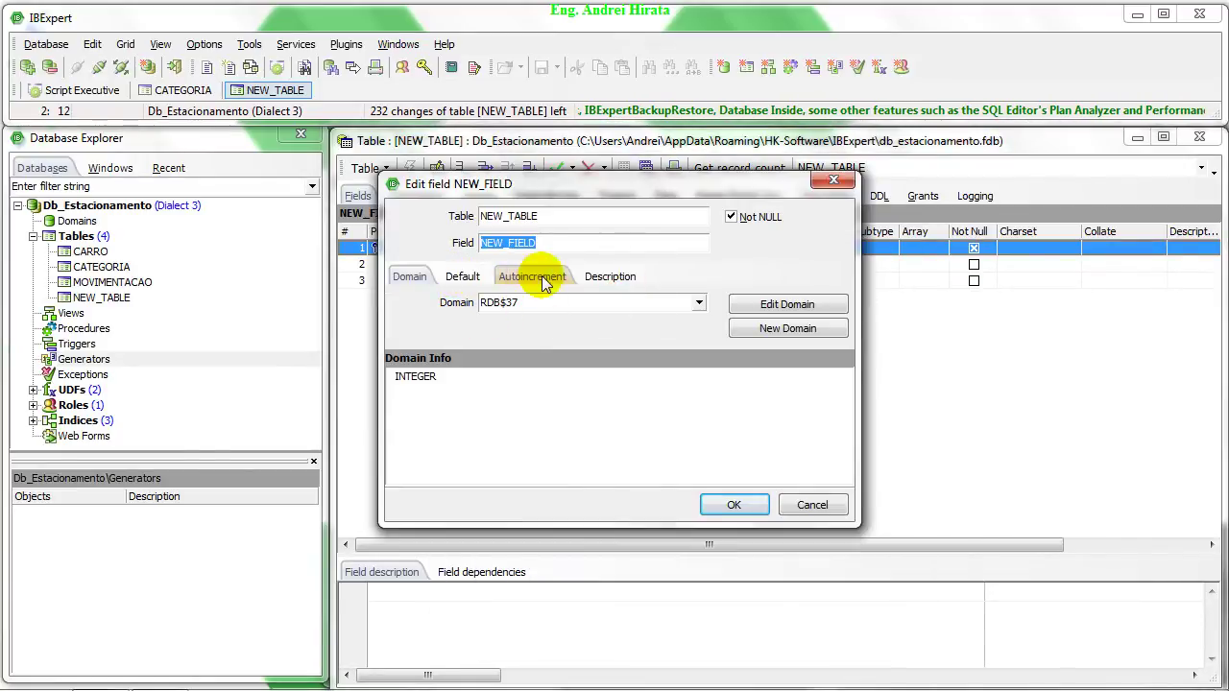
pyautogui.click(544, 280)
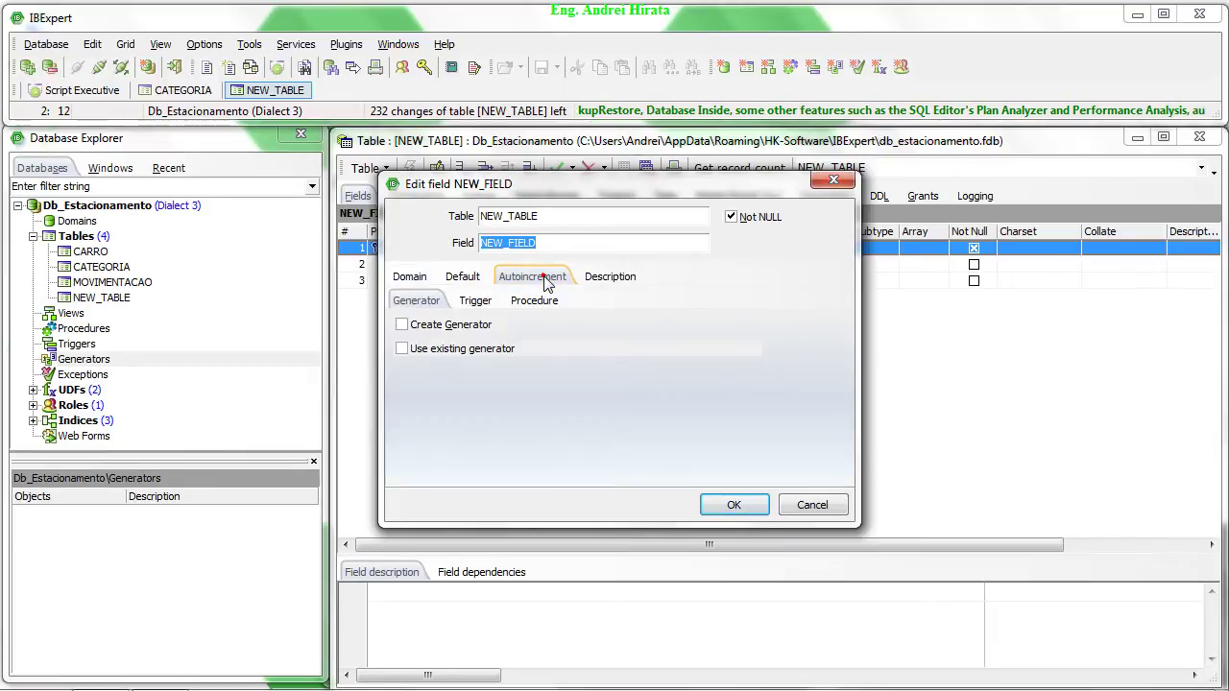
pyautogui.click(415, 303)
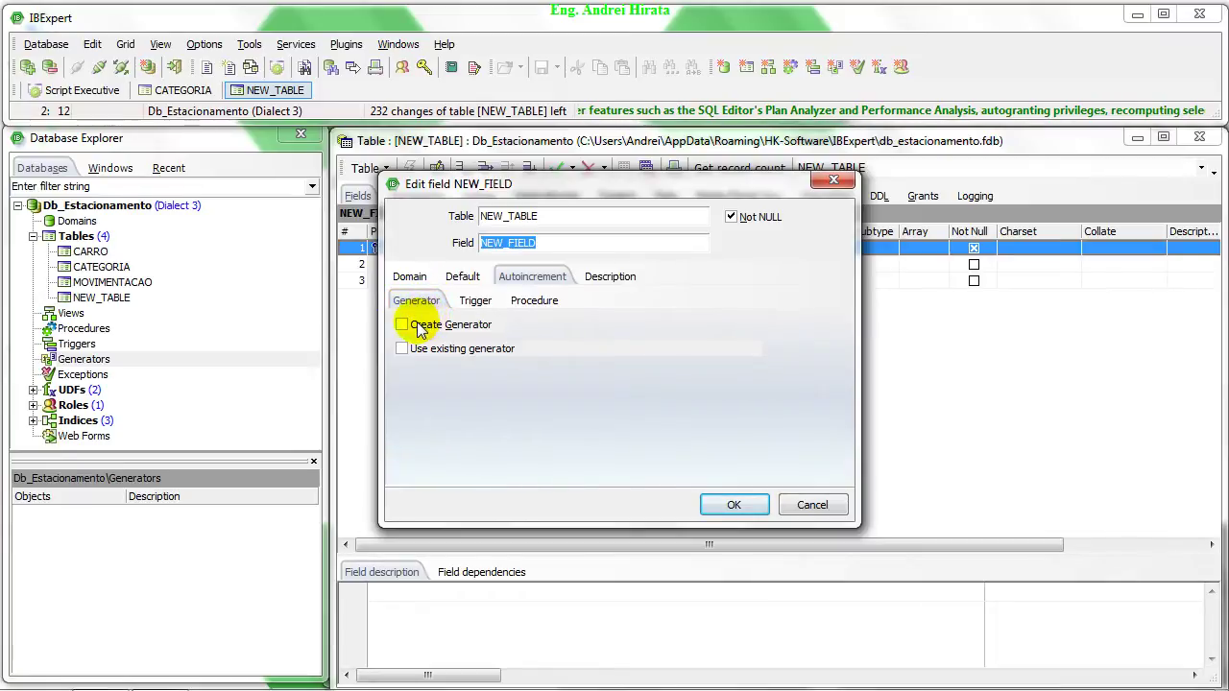
pyautogui.click(415, 326)
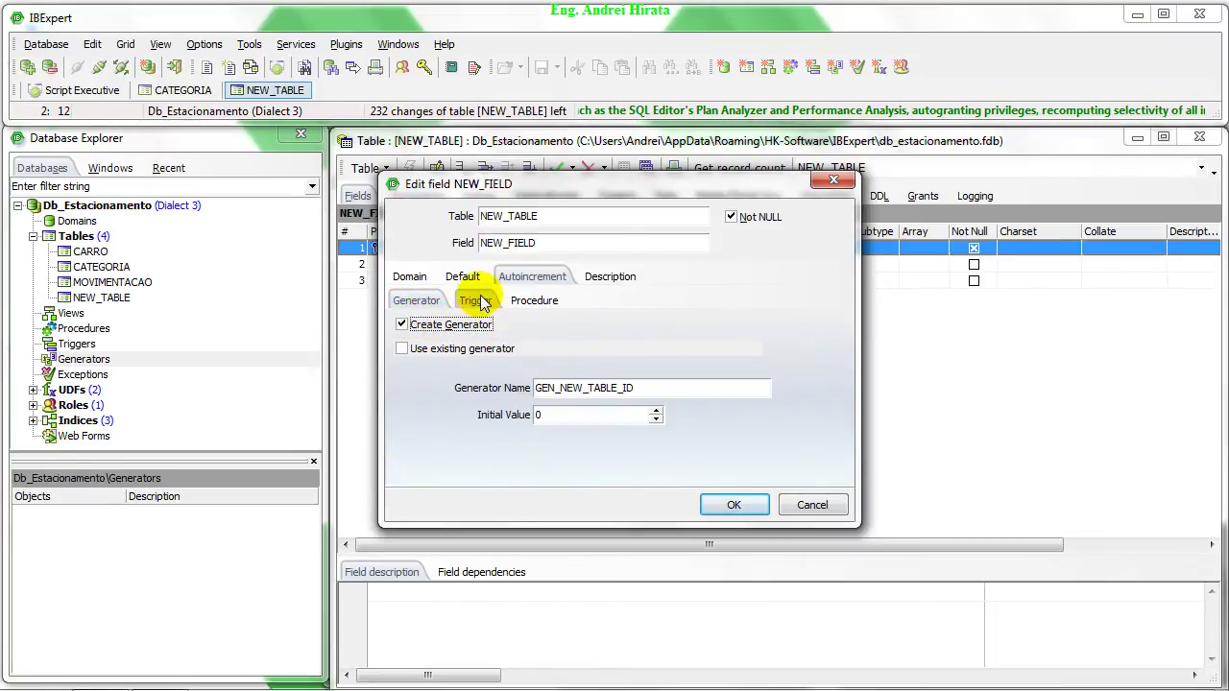
pyautogui.click(476, 302)
pyautogui.click(444, 326)
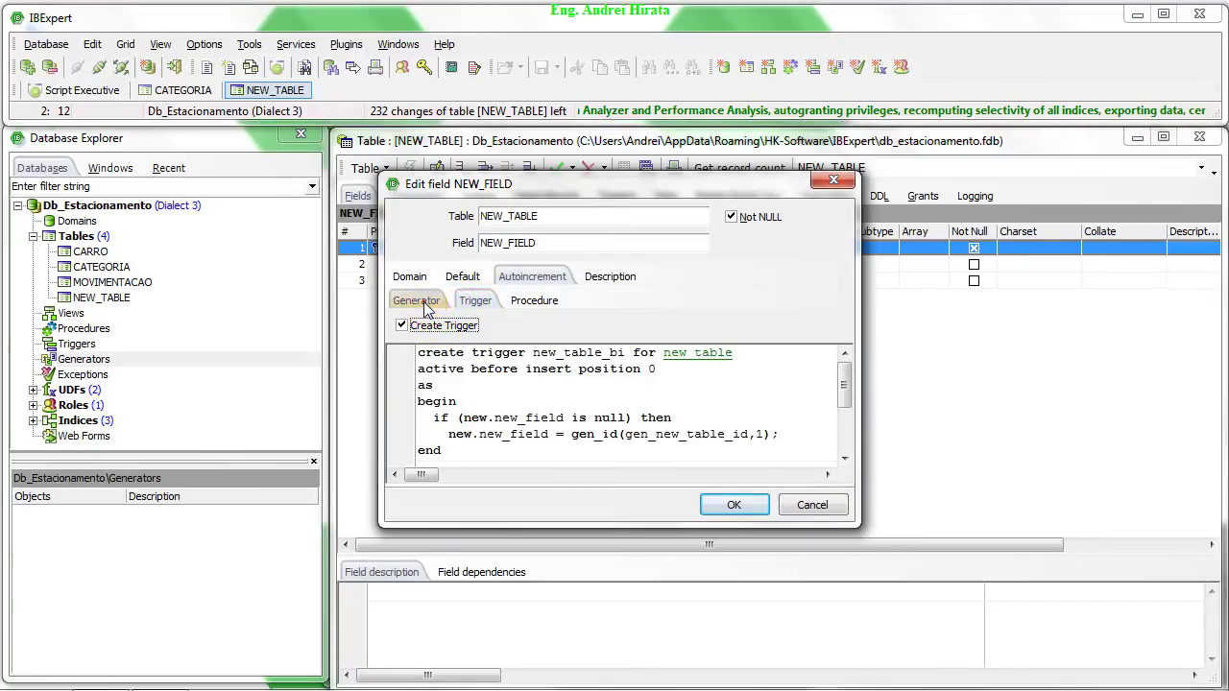
# - Set the generator's initial value to 2, apply the field changes and commit them
pyautogui.click(423, 306)
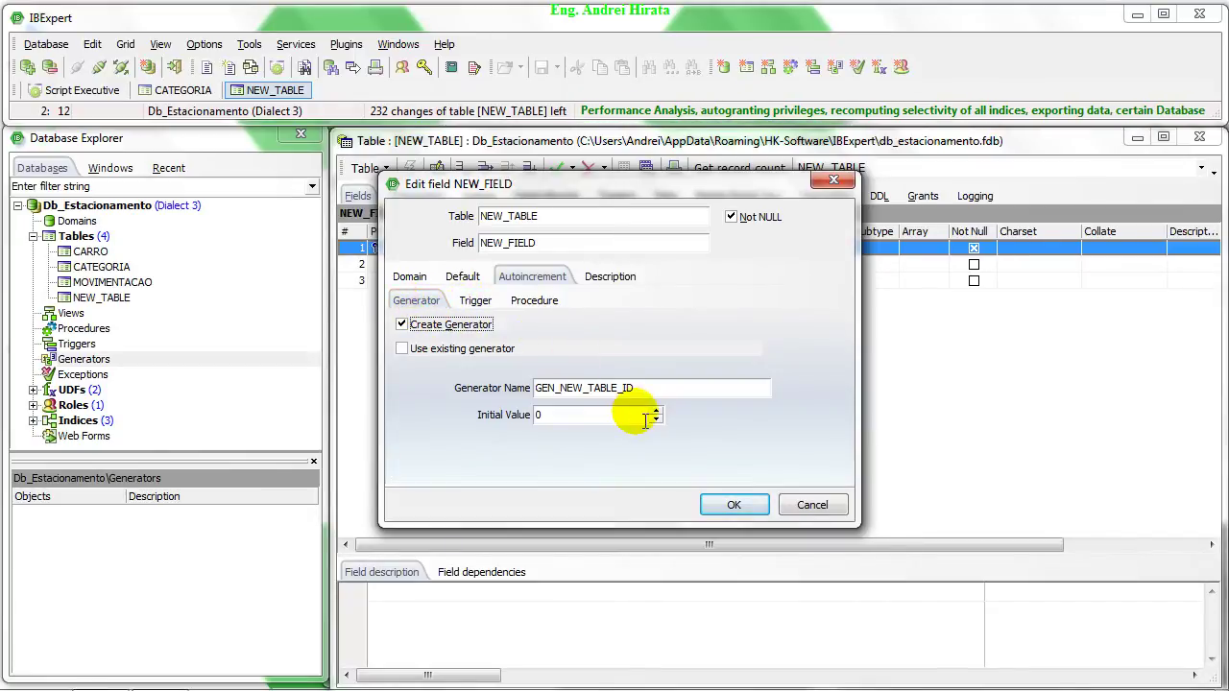
pyautogui.doubleClick(540, 414)
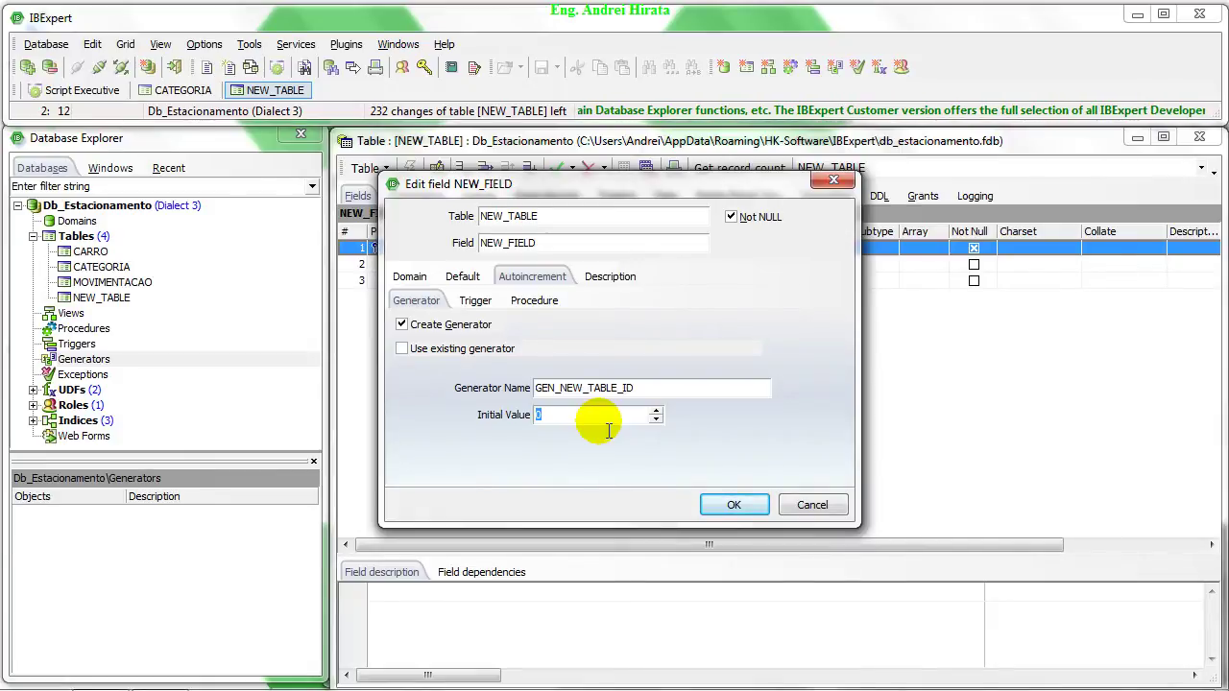
pyautogui.write('2')
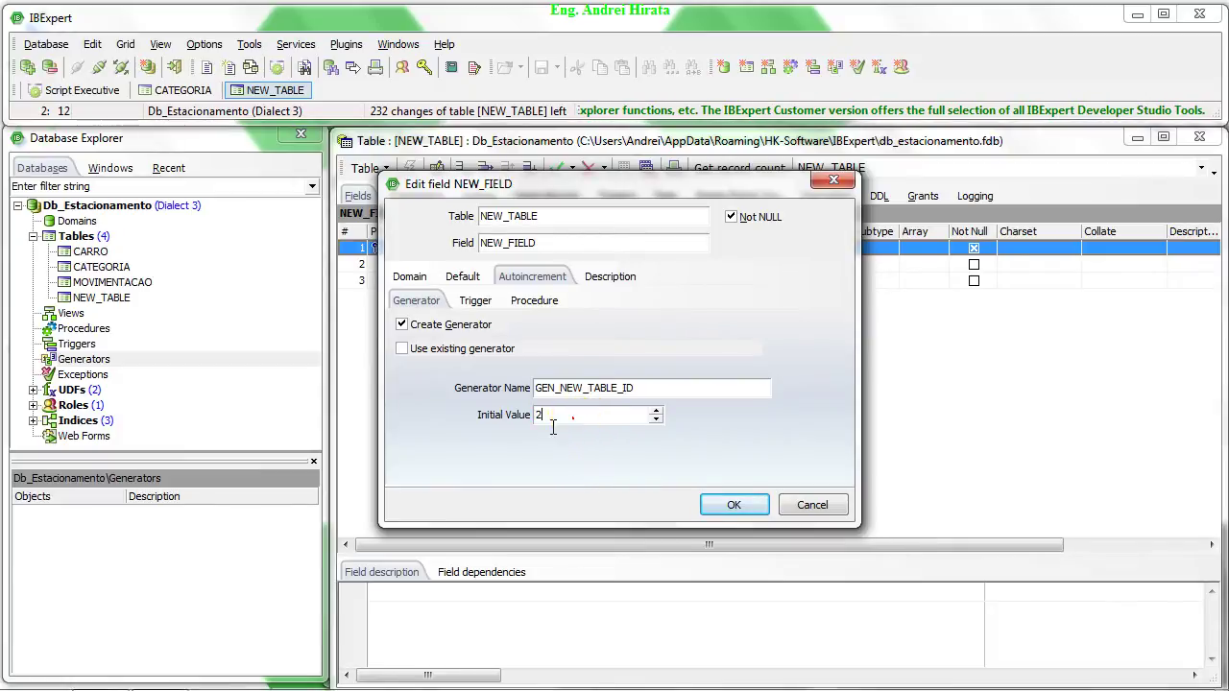
pyautogui.click(725, 506)
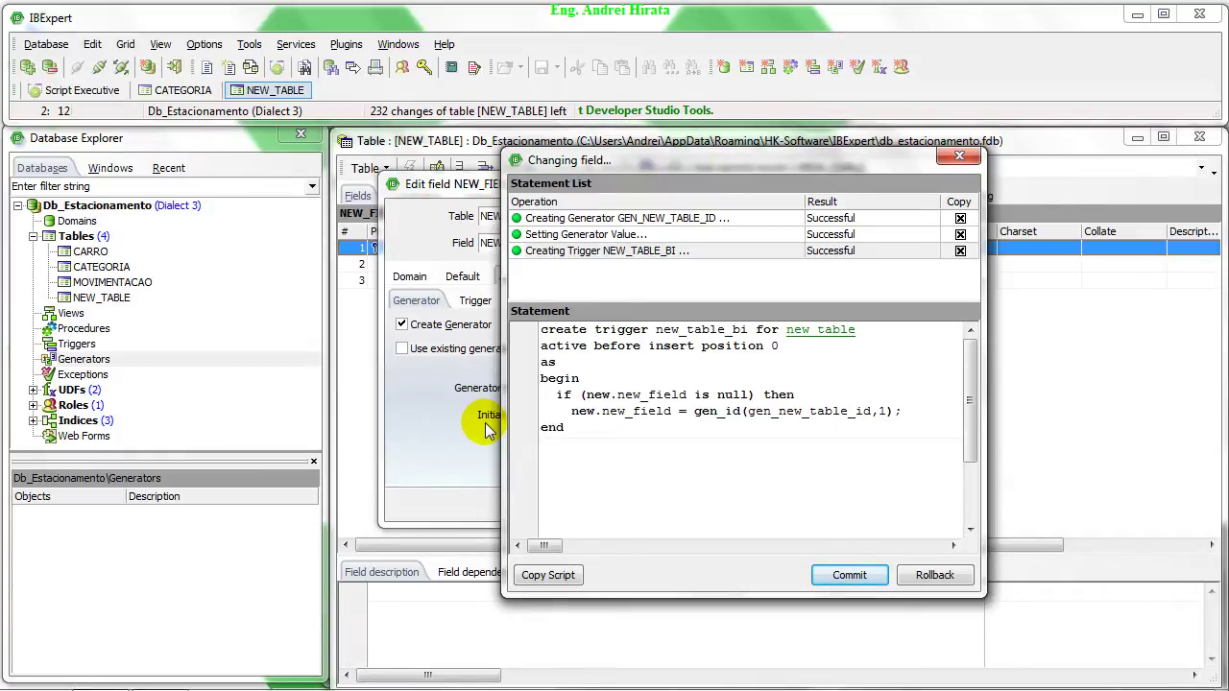
pyautogui.click(849, 576)
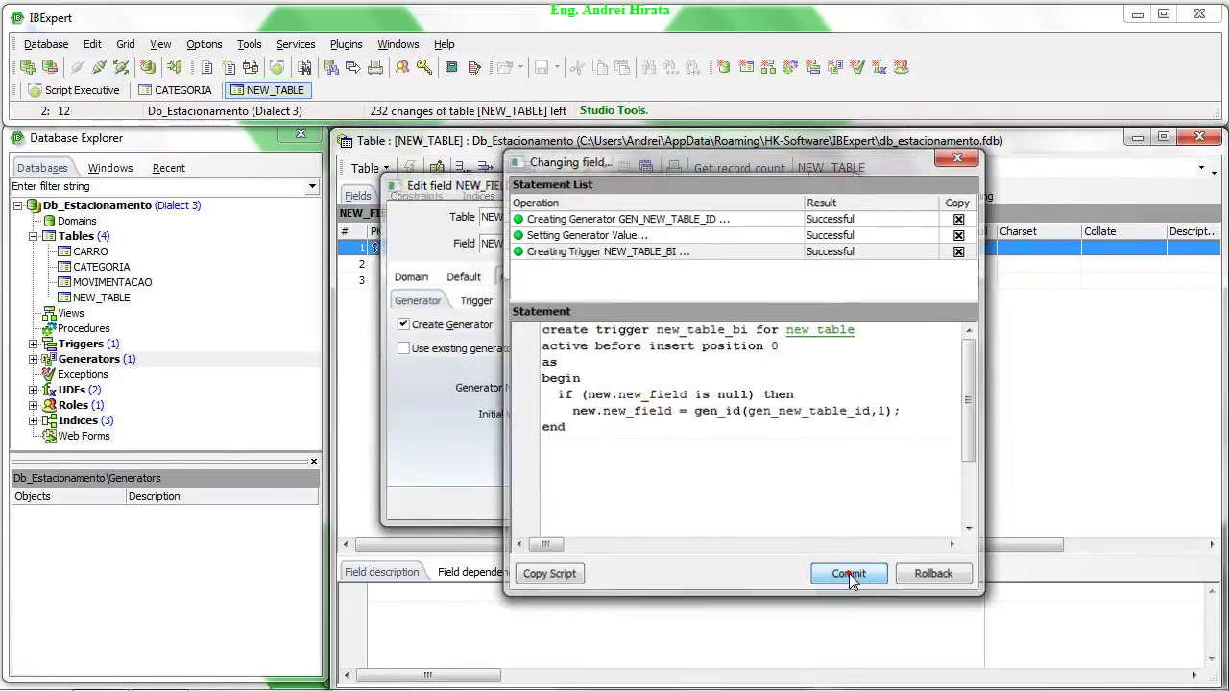
# - Add a record to the table data with RG_UNIQ 3 and RG 1, leaving NEW_FIELD empty, and post it
pyautogui.click(666, 197)
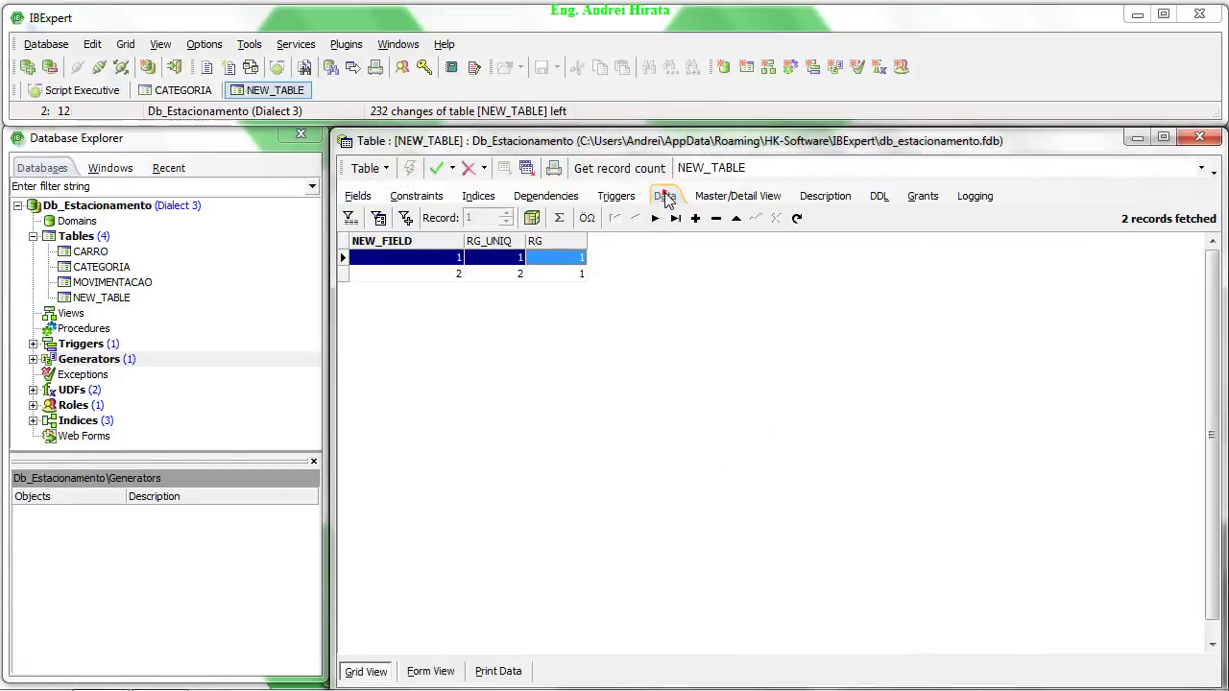
pyautogui.click(694, 219)
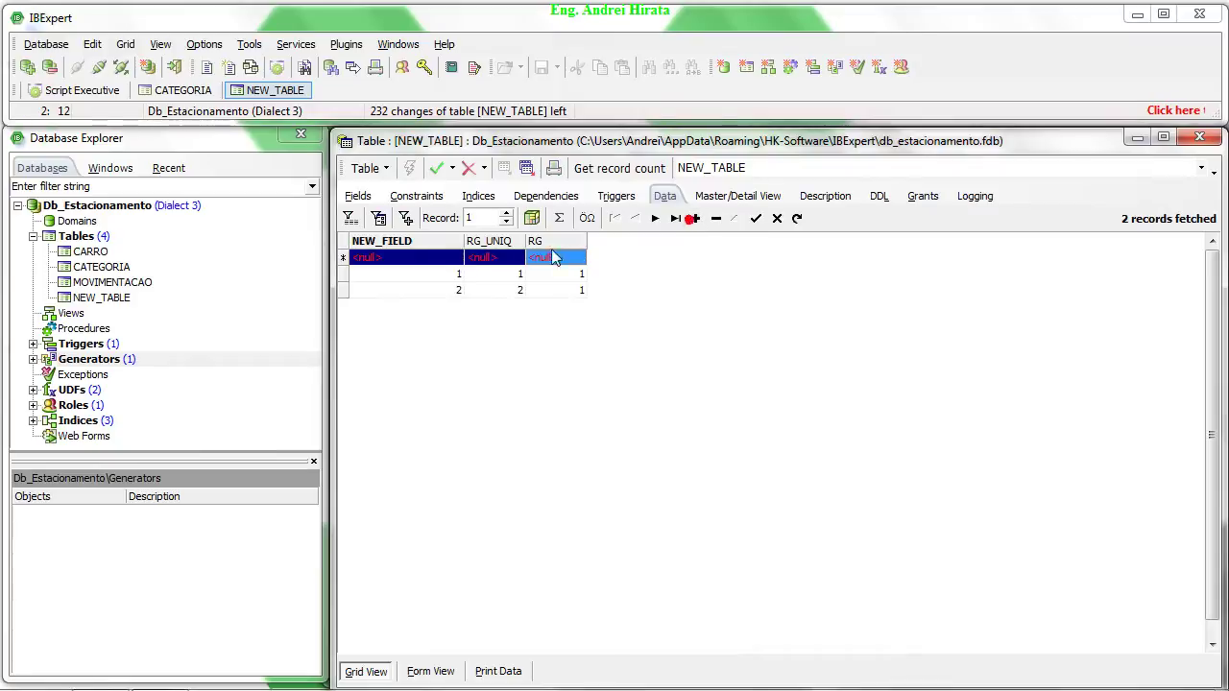
pyautogui.click(495, 259)
pyautogui.click(495, 258)
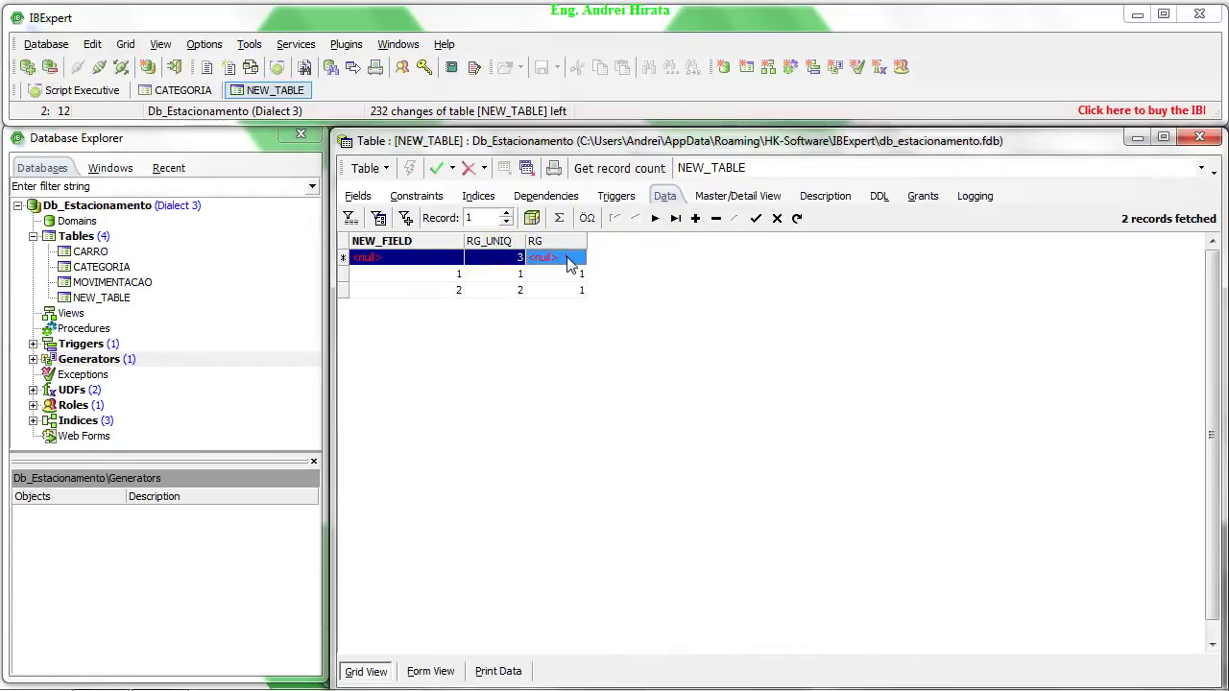
pyautogui.press('Tab')
pyautogui.write('1')
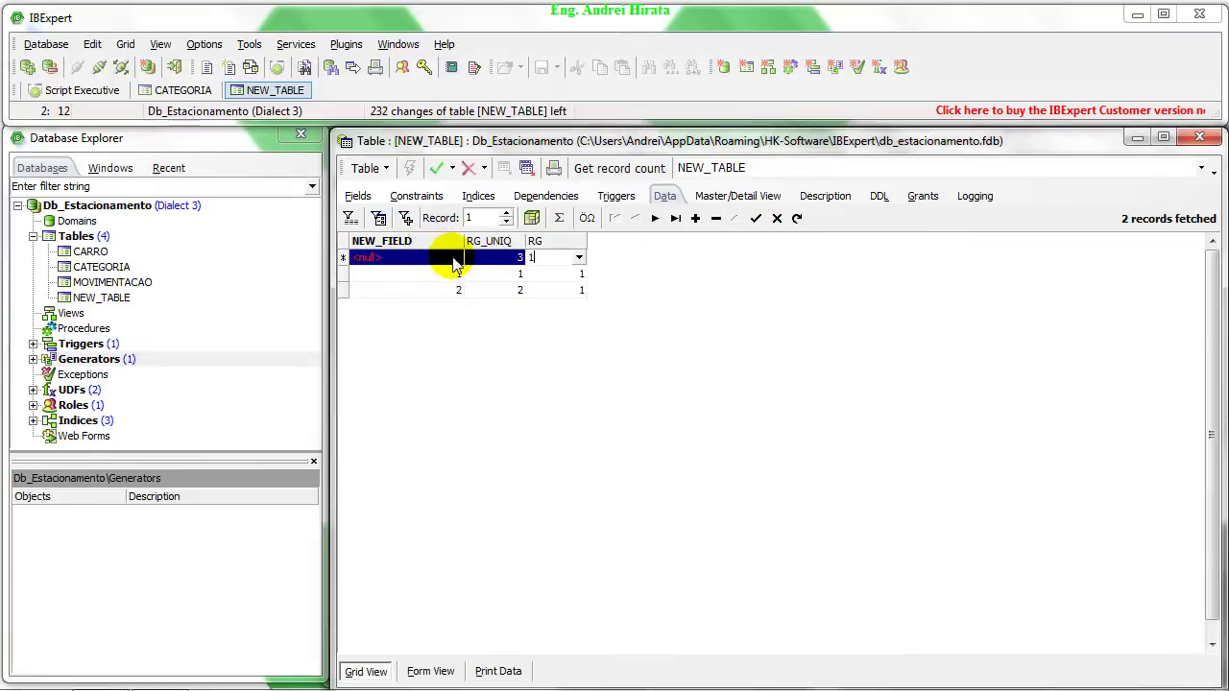
pyautogui.click(757, 219)
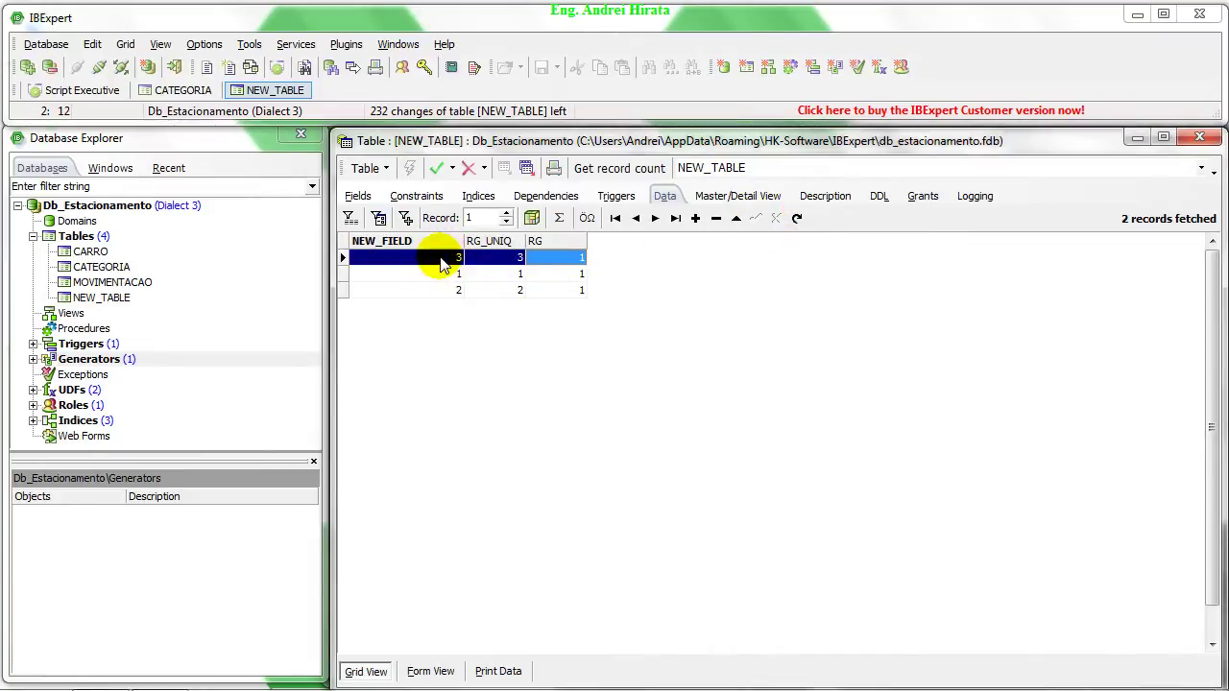
# - Add a record to NEW_TABLE with RG_UNIQ 4 and RG 1, leaving NEW_FIELD empty, then post it and commit the transaction
pyautogui.click(694, 220)
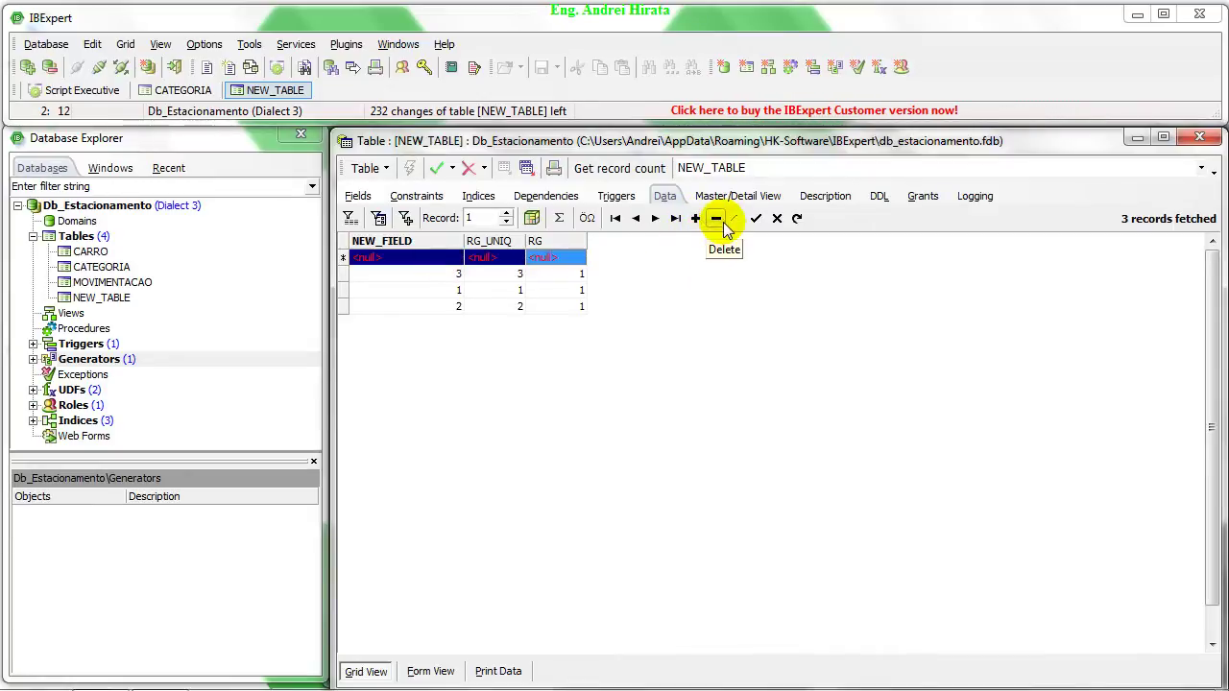
pyautogui.click(494, 257)
pyautogui.write('4')
pyautogui.click(566, 259)
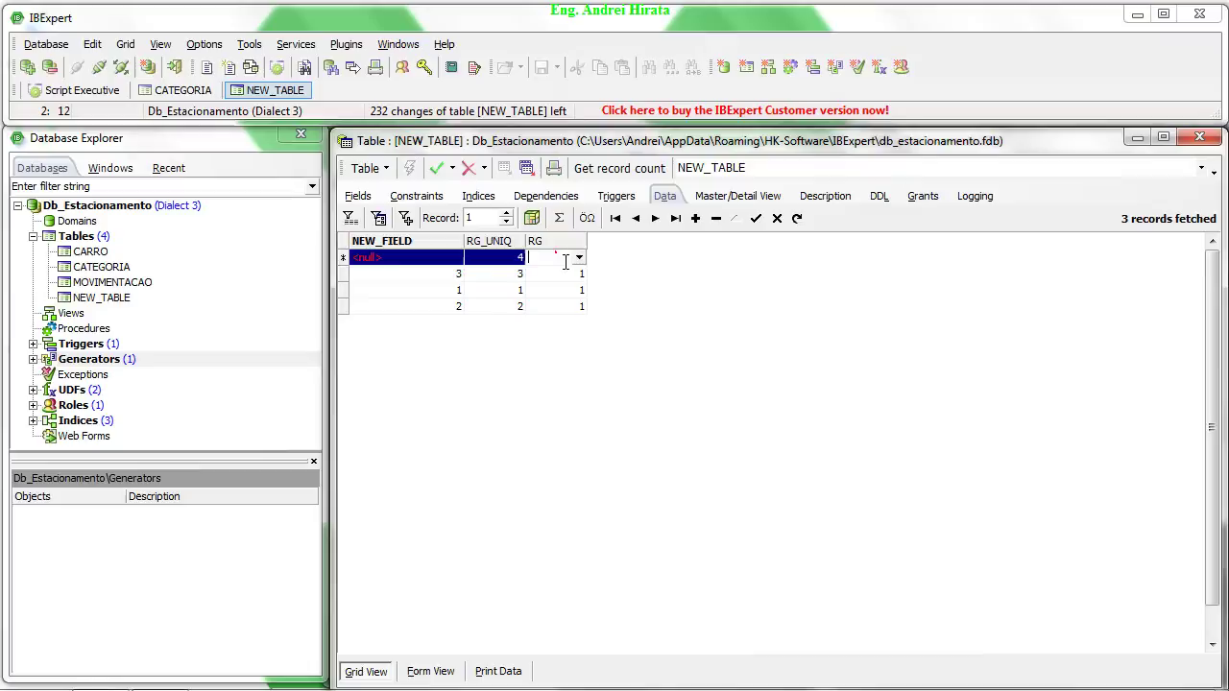
pyautogui.click(756, 218)
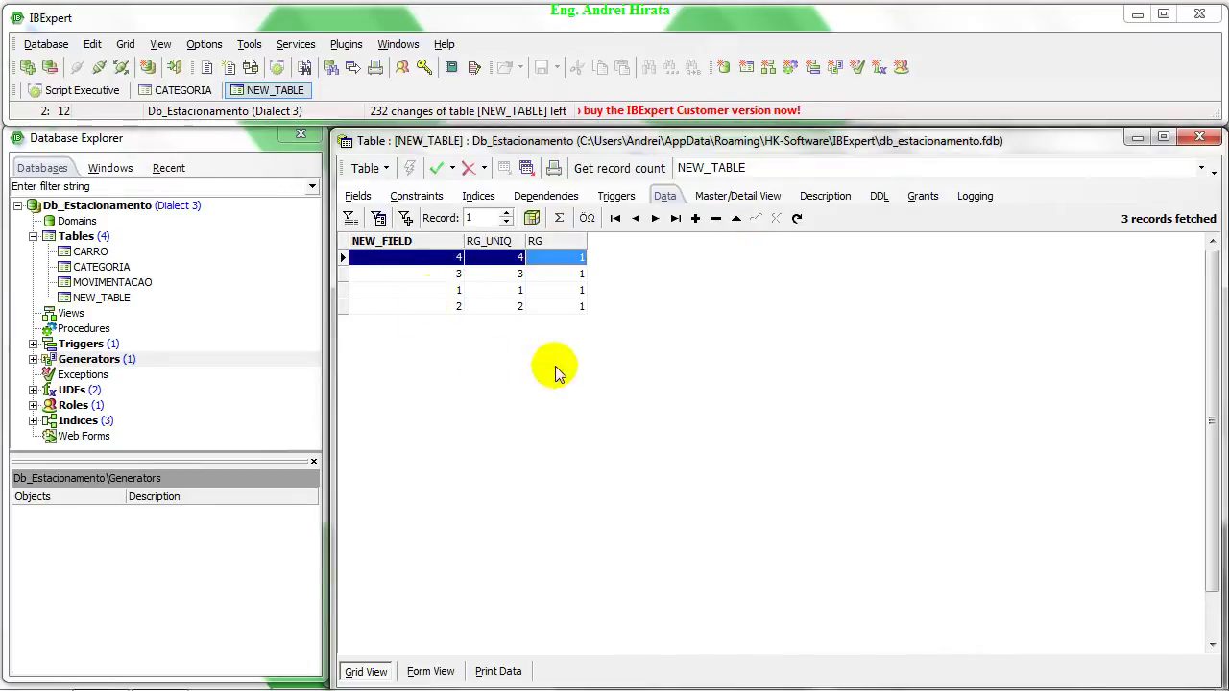
pyautogui.click(438, 167)
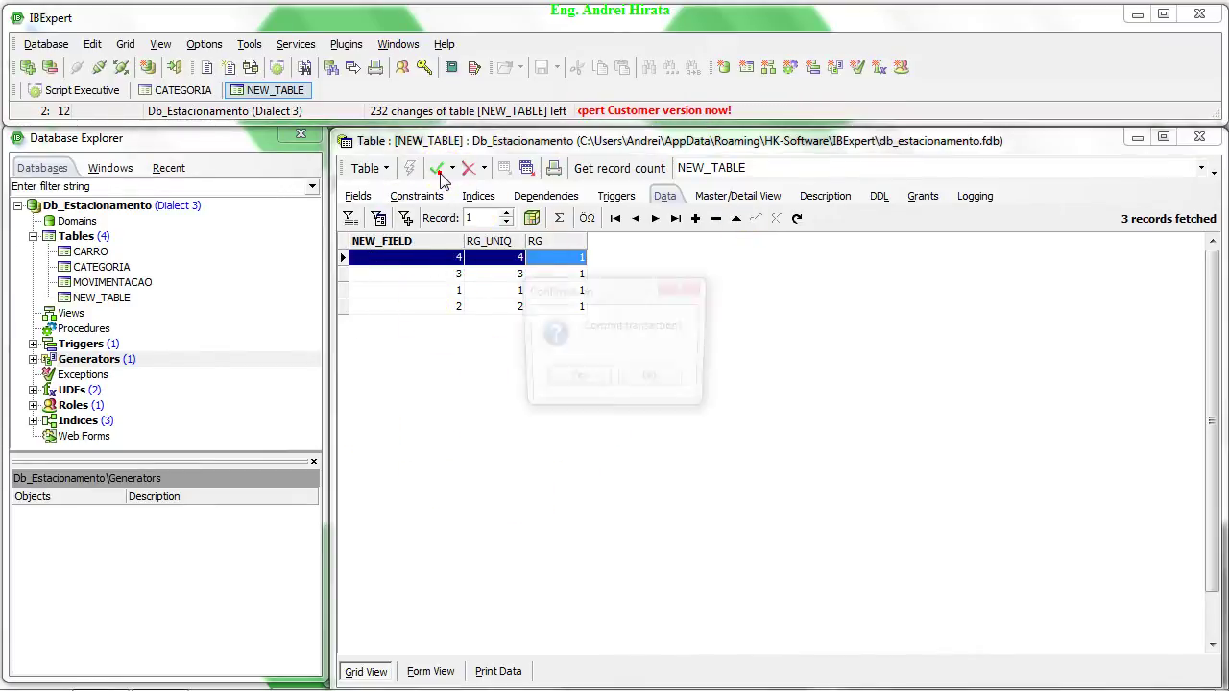
pyautogui.click(570, 378)
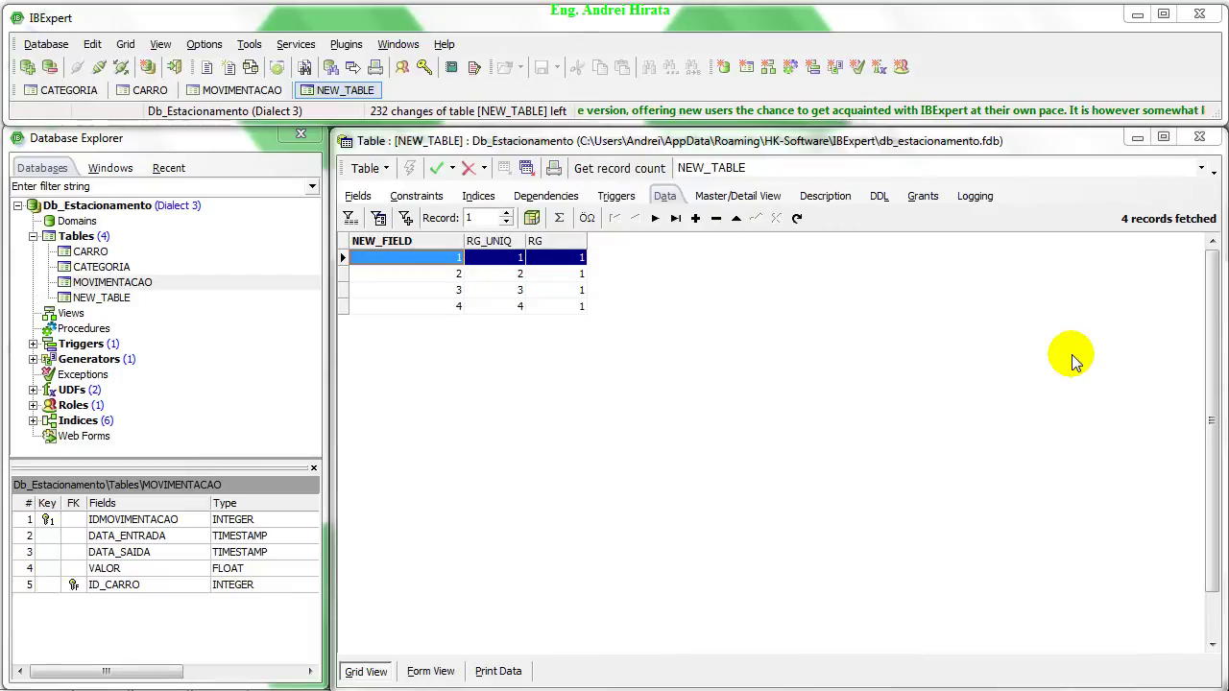
# - Open the MOVIMENTACAO table and examine the update rule options of its foreign key to CARRO
pyautogui.doubleClick(73, 282)
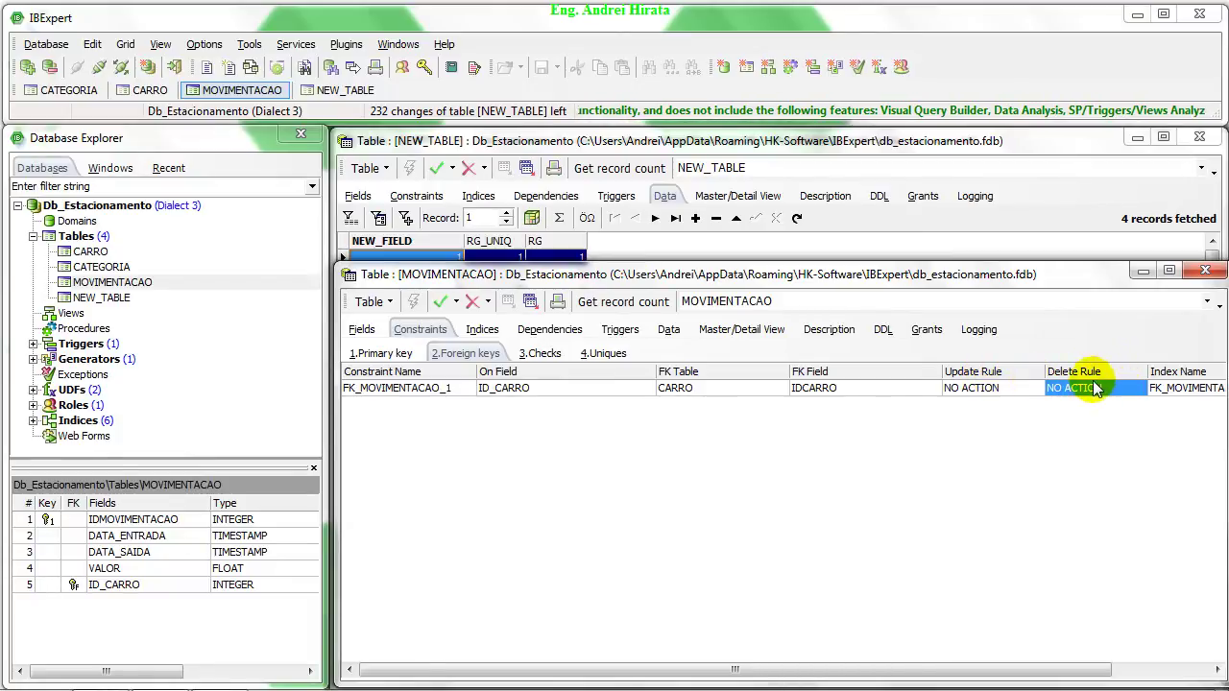
pyautogui.click(1038, 393)
pyautogui.click(1037, 393)
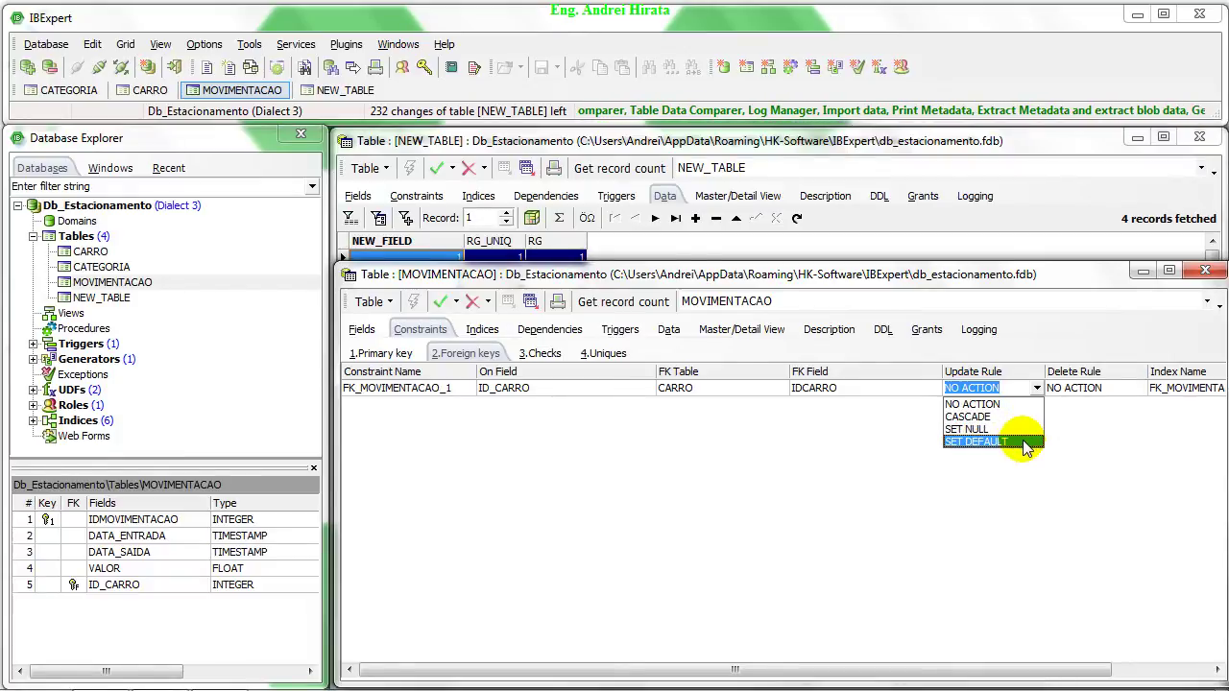
pyautogui.click(1063, 472)
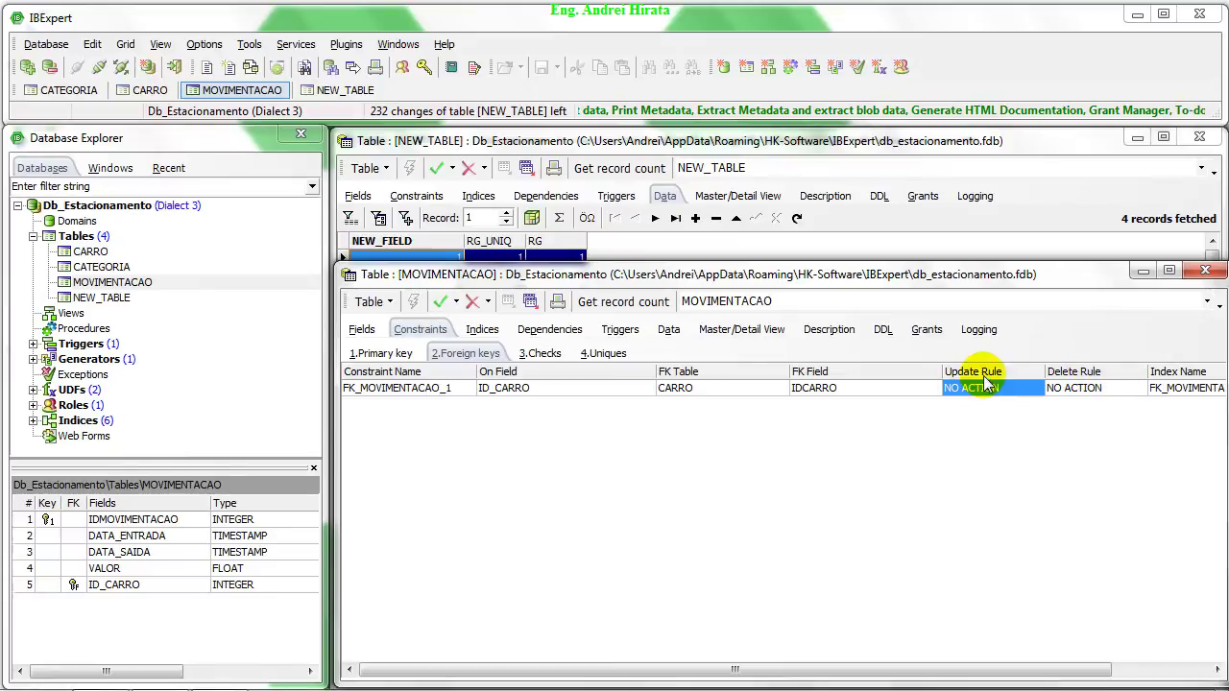
pyautogui.click(1027, 388)
pyautogui.click(1037, 388)
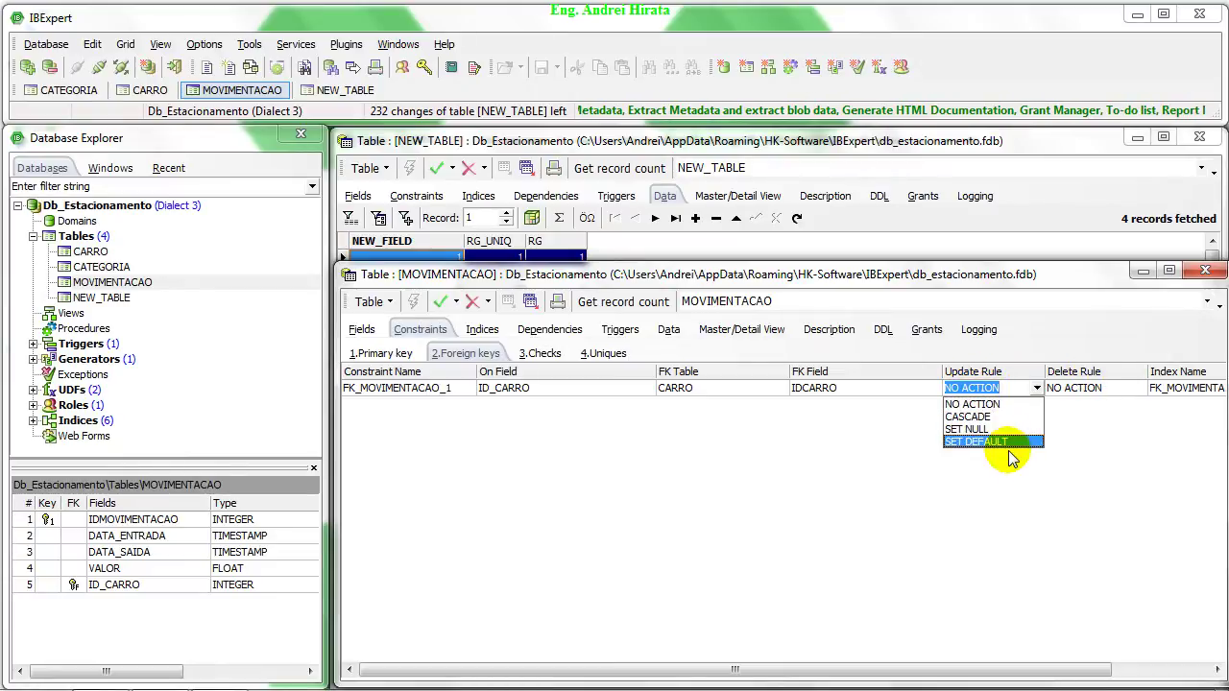
pyautogui.click(1061, 463)
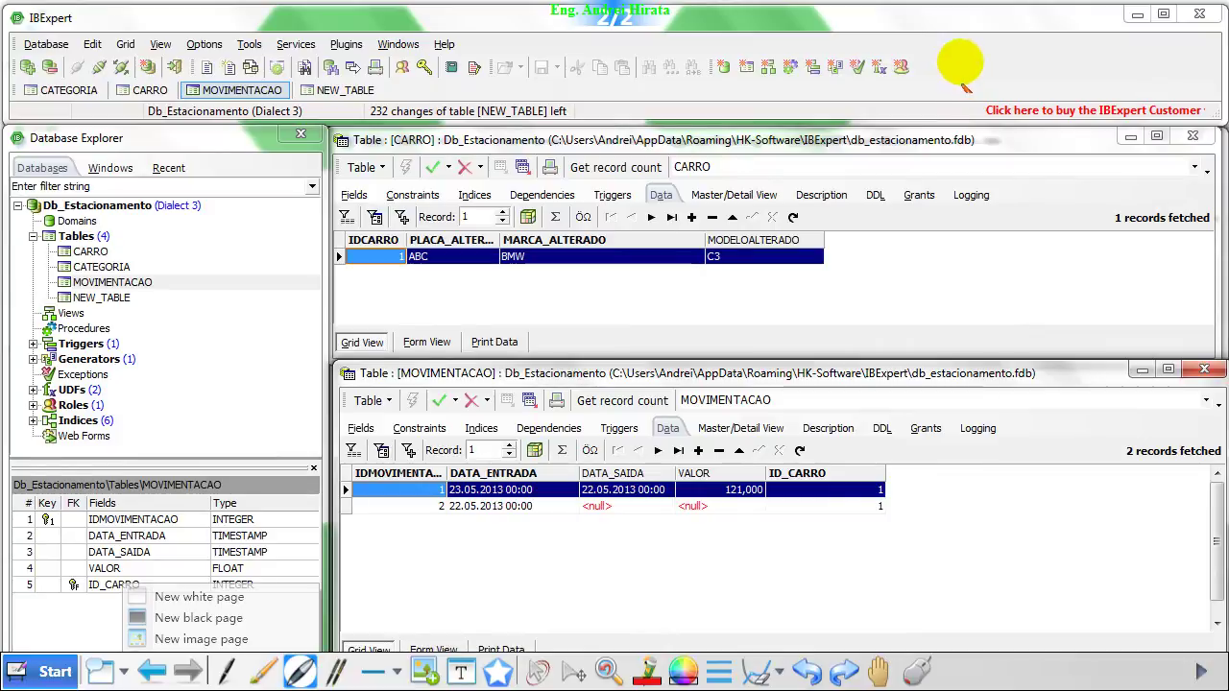
# - Handwrite the heading "Update/Delete" in red in the free area above the CARRO table window
pyautogui.moveTo(931, 60); pyautogui.dragTo(960, 60)
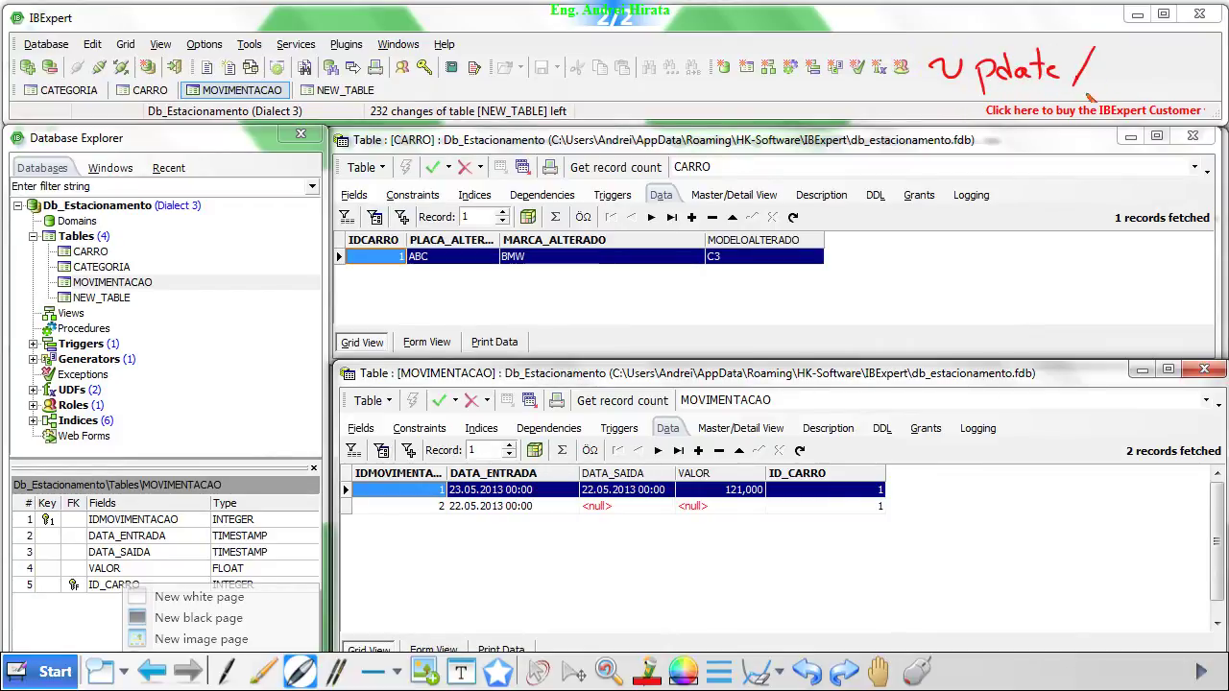
pyautogui.moveTo(1104, 59); pyautogui.dragTo(1117, 88)
pyautogui.moveTo(1128, 75); pyautogui.dragTo(1141, 77)
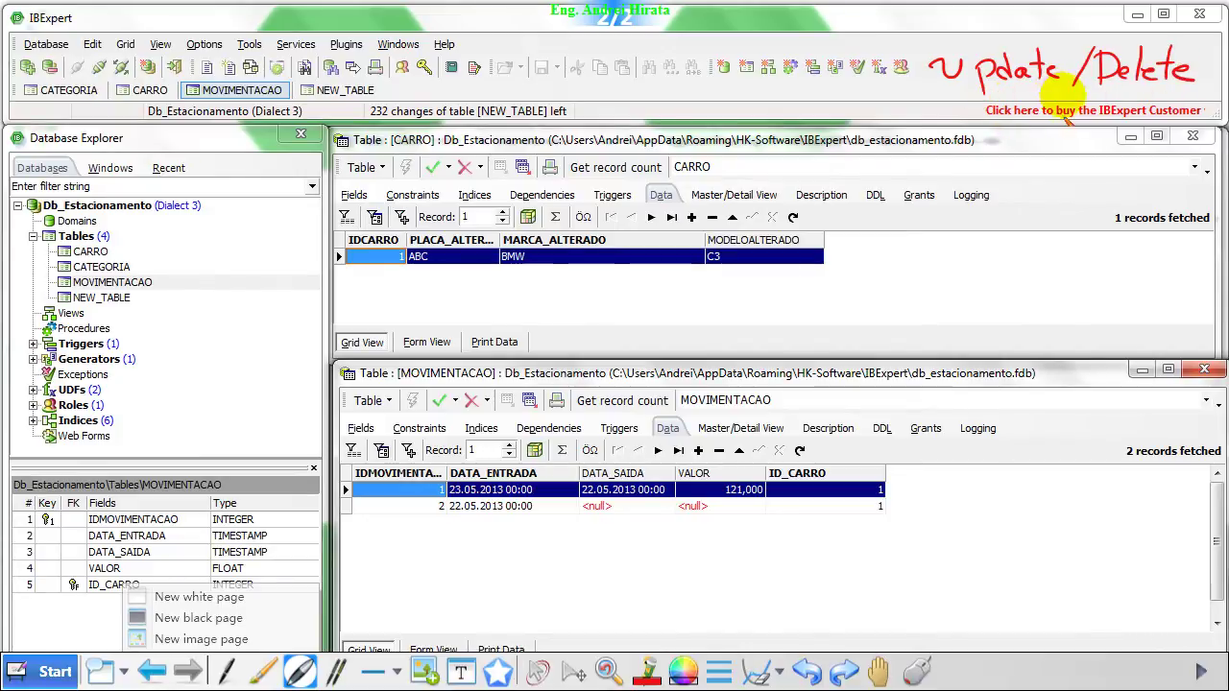
# - Draw an arrow down from the heading and handwrite the four rules: no action, cascade, set null and set default
pyautogui.moveTo(1062, 91); pyautogui.dragTo(1043, 134)
pyautogui.moveTo(970, 161); pyautogui.dragTo(988, 178)
pyautogui.moveTo(1004, 161)
pyautogui.mouseDown()
pyautogui.moveTo(1119, 174)
pyautogui.moveTo(1145, 196)
pyautogui.mouseUp()
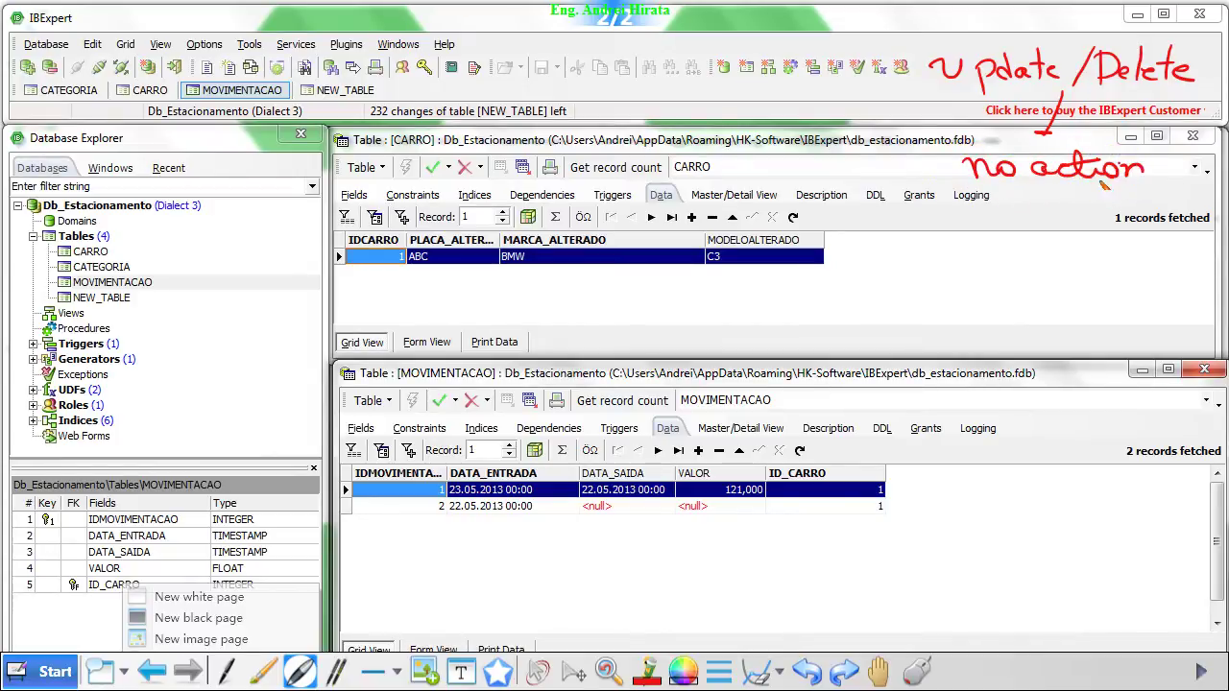
pyautogui.moveTo(983, 213)
pyautogui.mouseDown()
pyautogui.moveTo(1010, 221)
pyautogui.moveTo(1043, 204)
pyautogui.moveTo(1076, 246)
pyautogui.moveTo(1097, 192)
pyautogui.moveTo(1103, 225)
pyautogui.mouseUp()
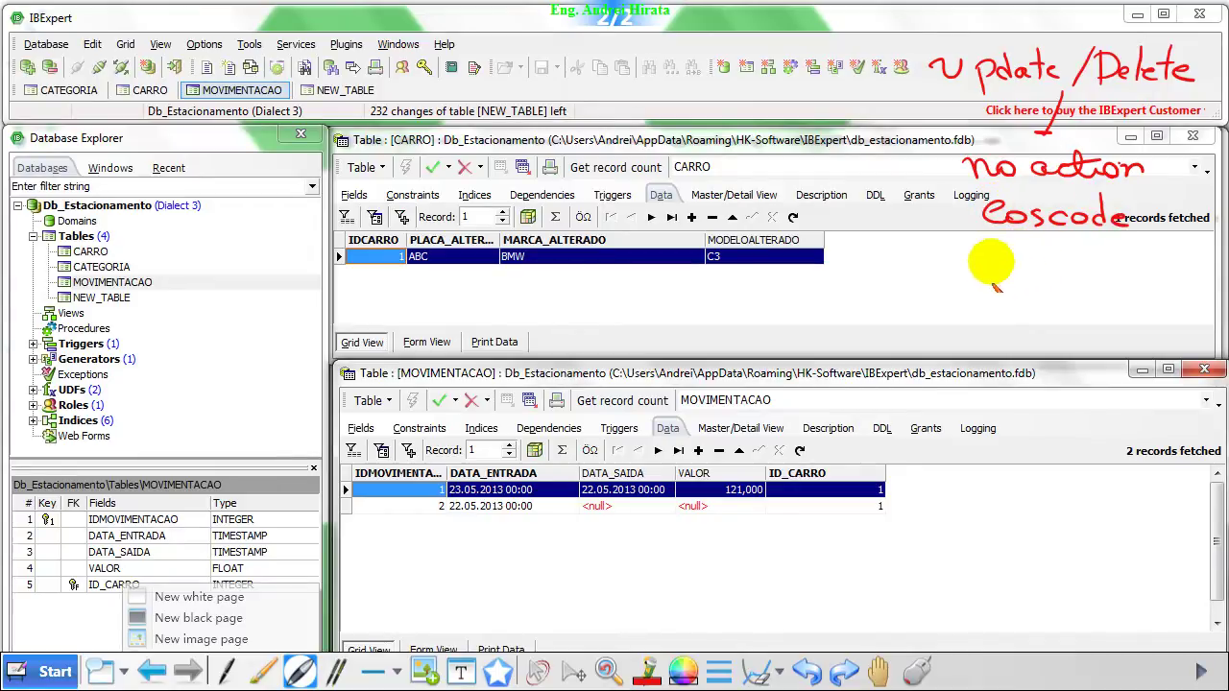
pyautogui.moveTo(977, 261)
pyautogui.mouseDown()
pyautogui.moveTo(1045, 271)
pyautogui.moveTo(1074, 256)
pyautogui.mouseUp()
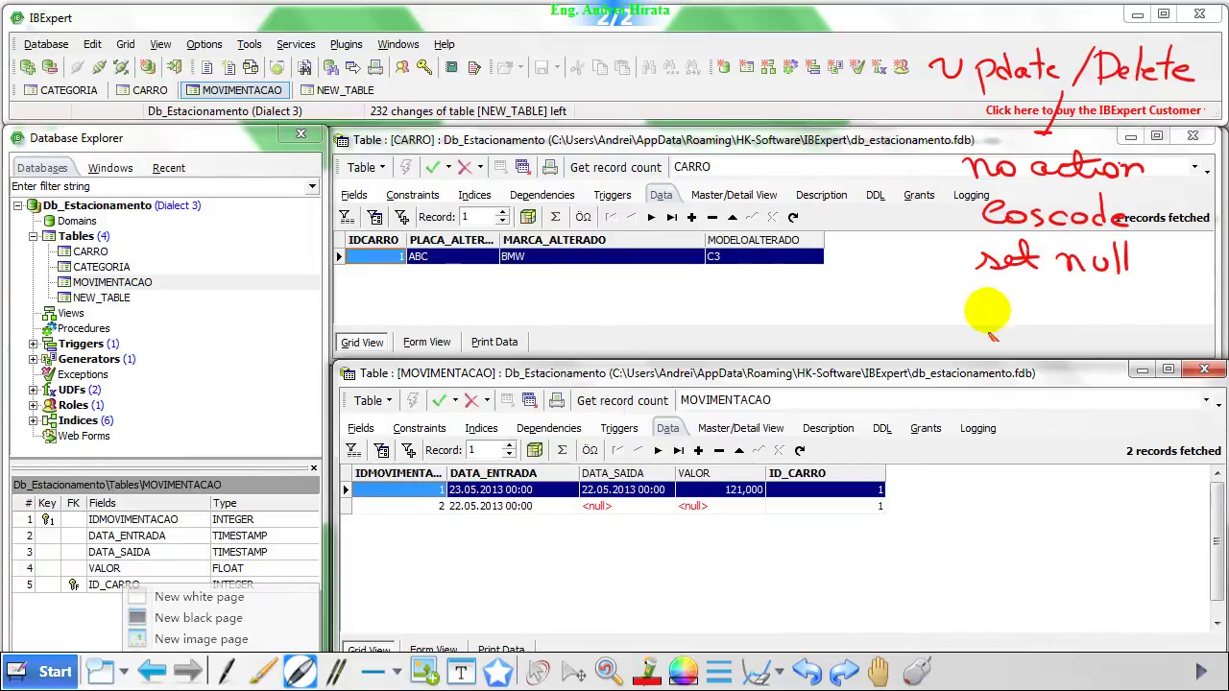
pyautogui.moveTo(1001, 304)
pyautogui.mouseDown()
pyautogui.moveTo(991, 316)
pyautogui.moveTo(1049, 305)
pyautogui.moveTo(1079, 321)
pyautogui.mouseUp()
pyautogui.moveTo(1083, 314); pyautogui.dragTo(1098, 343)
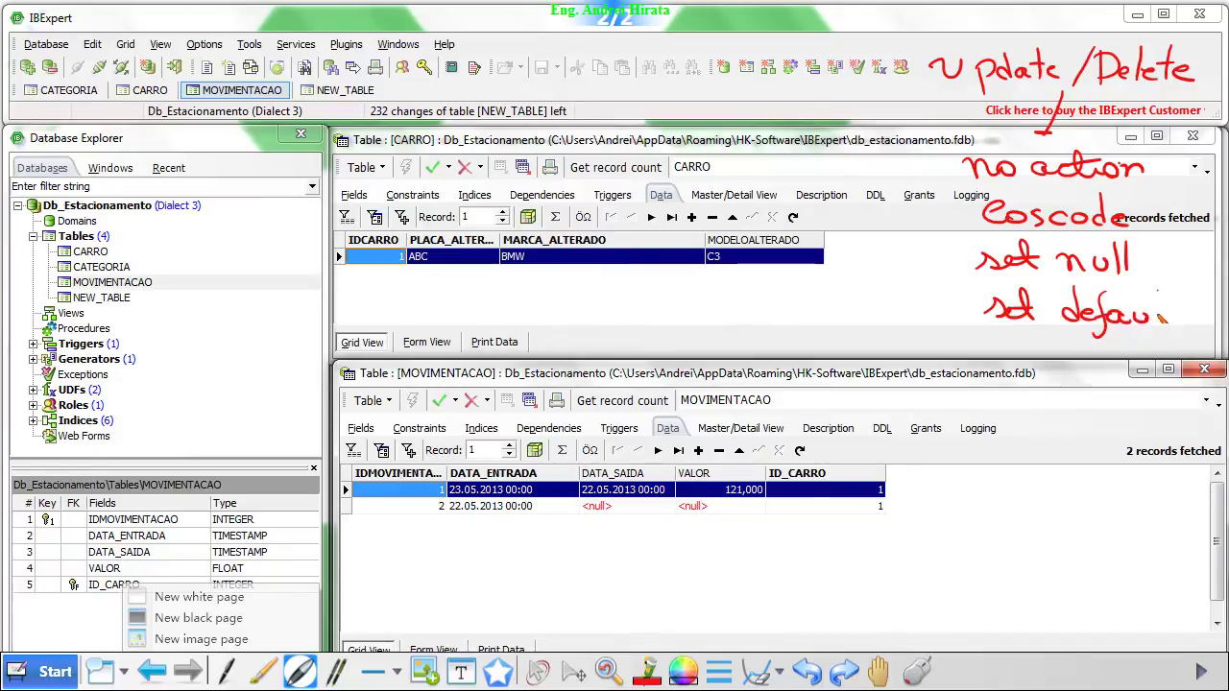
pyautogui.moveTo(1165, 308); pyautogui.dragTo(1191, 301)
# - Draw an arrow labelled "FK" from IDCARRO to ID_CARRO, and mark CARRO as "Pai" and MOVIMENTACAO as "Filho"
pyautogui.moveTo(394, 348)
pyautogui.mouseDown()
pyautogui.moveTo(817, 350)
pyautogui.moveTo(814, 488)
pyautogui.mouseUp()
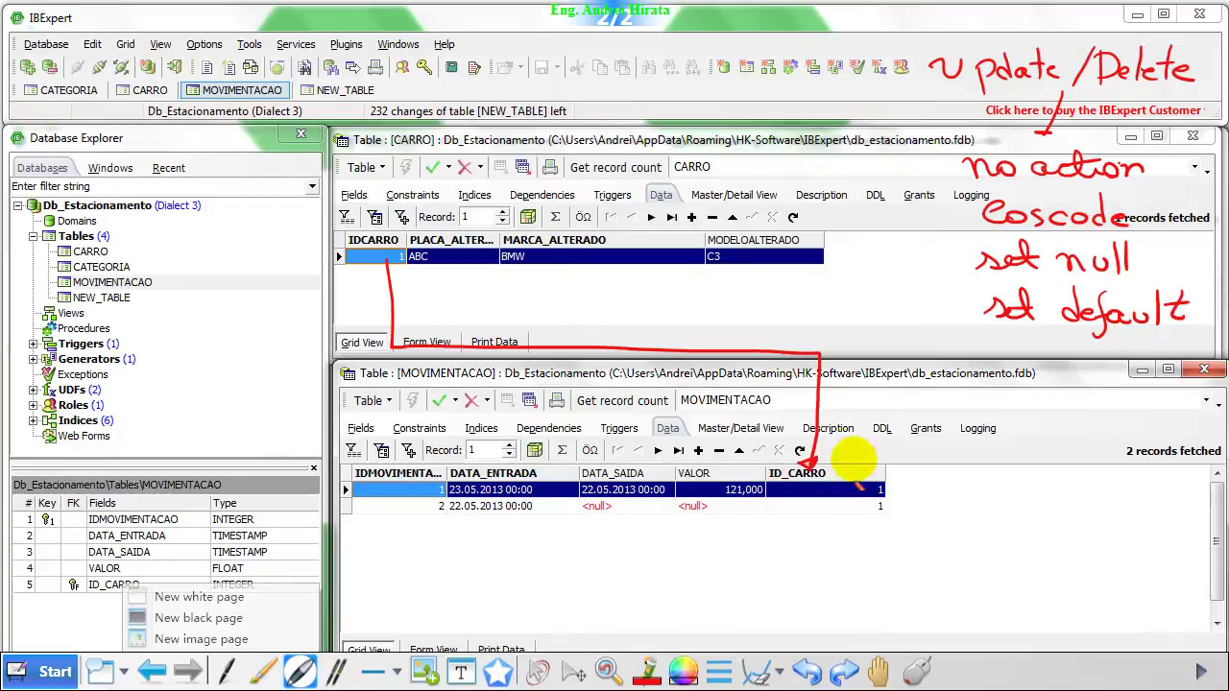
pyautogui.moveTo(566, 310)
pyautogui.mouseDown()
pyautogui.moveTo(592, 310)
pyautogui.moveTo(630, 343)
pyautogui.mouseUp()
pyautogui.moveTo(579, 138); pyautogui.dragTo(582, 173)
pyautogui.moveTo(560, 145); pyautogui.dragTo(633, 163)
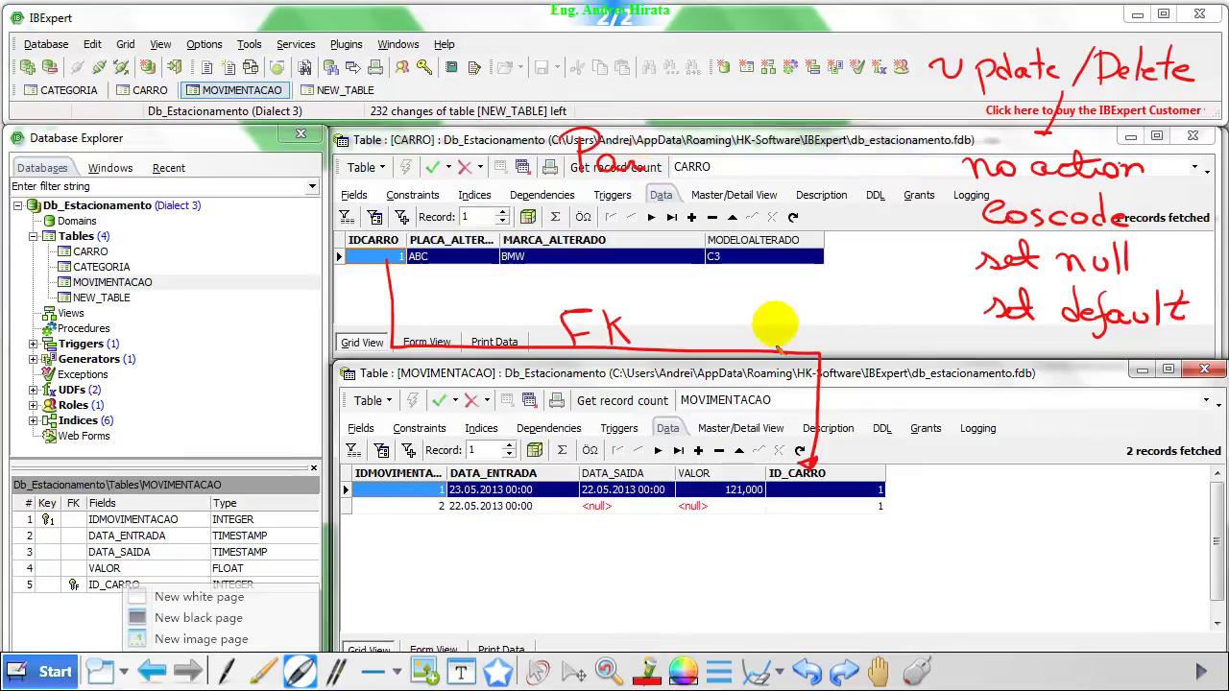
pyautogui.moveTo(647, 368)
pyautogui.mouseDown()
pyautogui.moveTo(681, 365)
pyautogui.moveTo(737, 408)
pyautogui.mouseUp()
pyautogui.moveTo(754, 392); pyautogui.dragTo(752, 393)
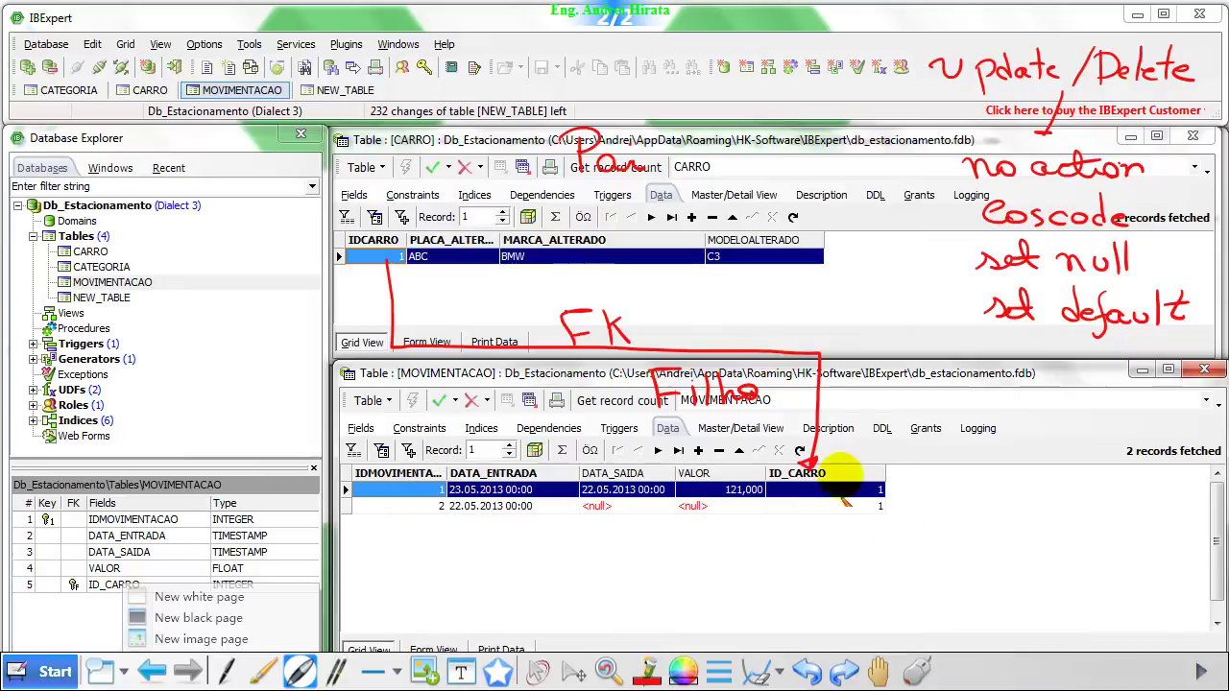
# - Handwrite "NN" with an arrow to 0 beside ID_CARRO, and "0 Padrão" beneath the CARRO record
pyautogui.click(872, 490)
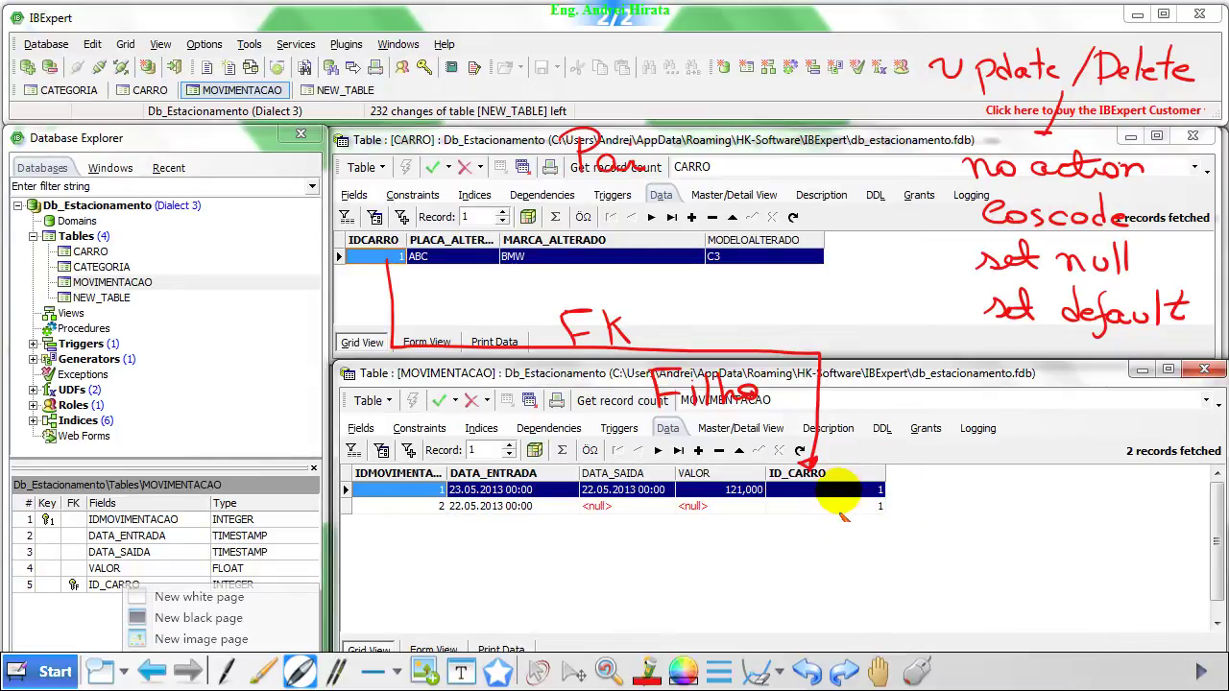
pyautogui.click(381, 269)
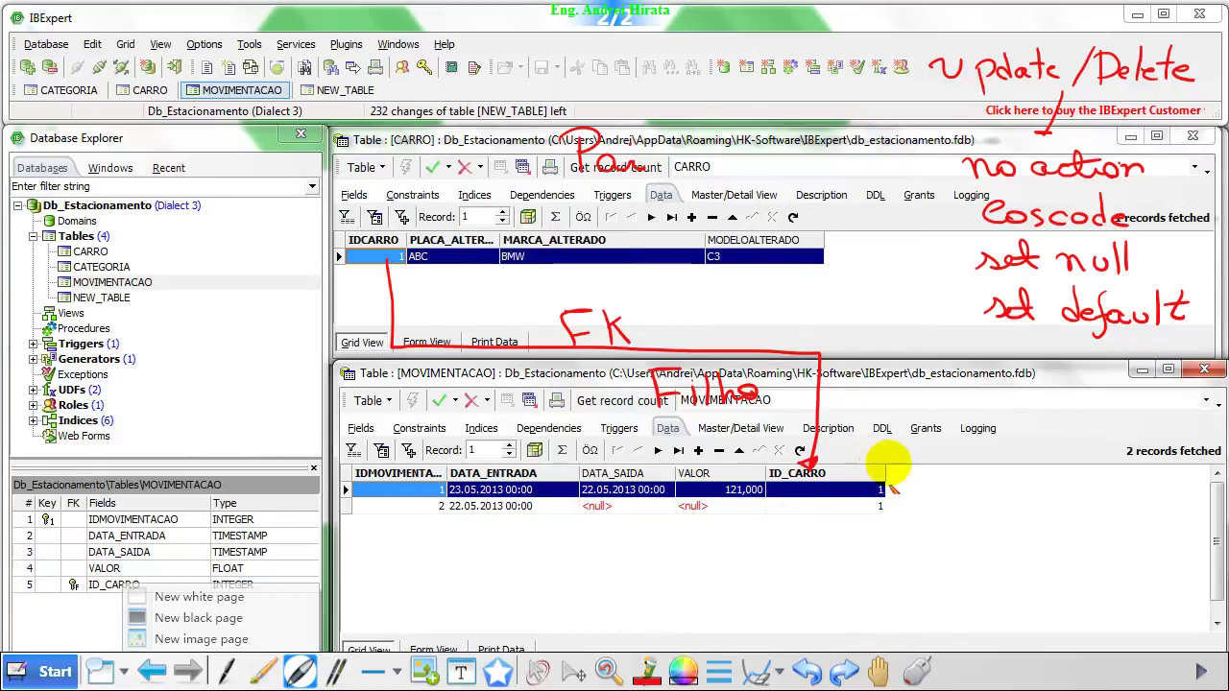
pyautogui.moveTo(881, 465)
pyautogui.mouseDown()
pyautogui.moveTo(896, 444)
pyautogui.moveTo(905, 460)
pyautogui.mouseUp()
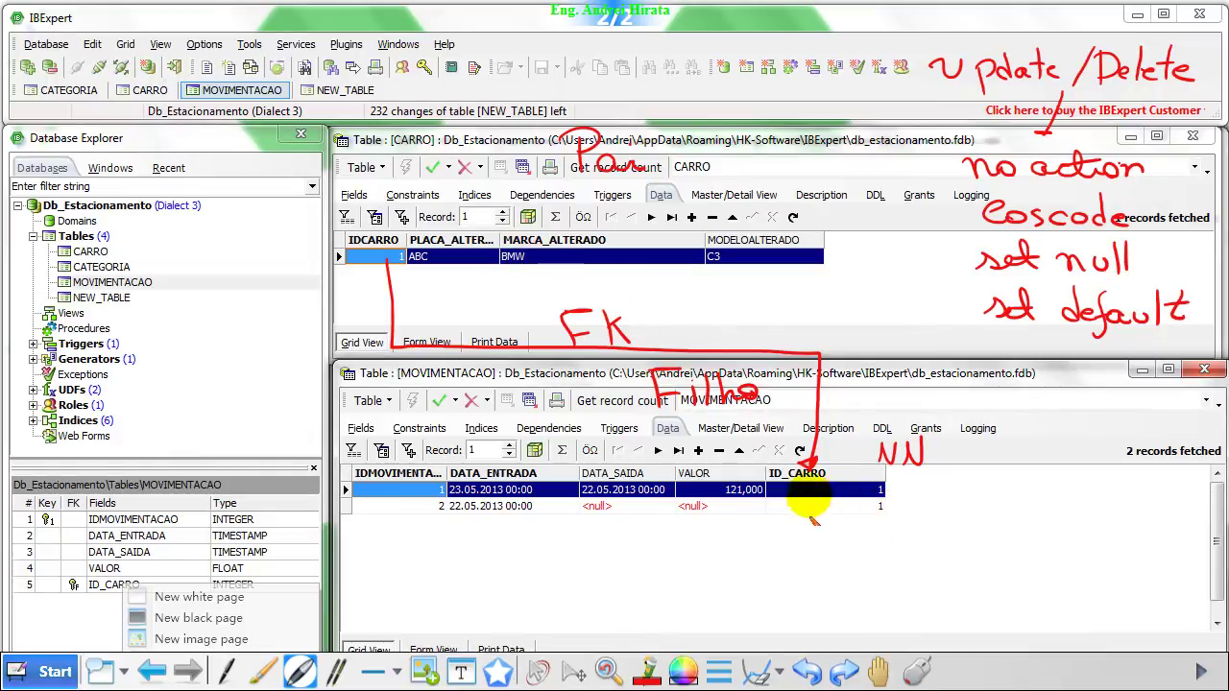
pyautogui.click(854, 491)
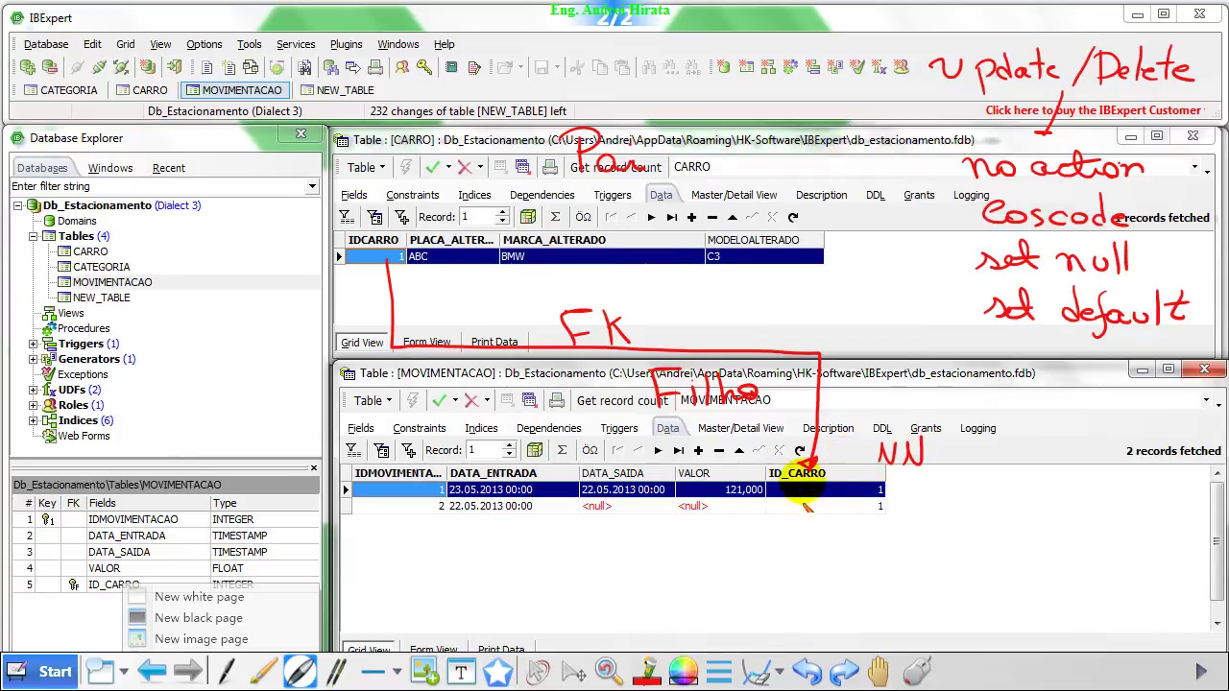
pyautogui.moveTo(893, 473); pyautogui.dragTo(900, 476)
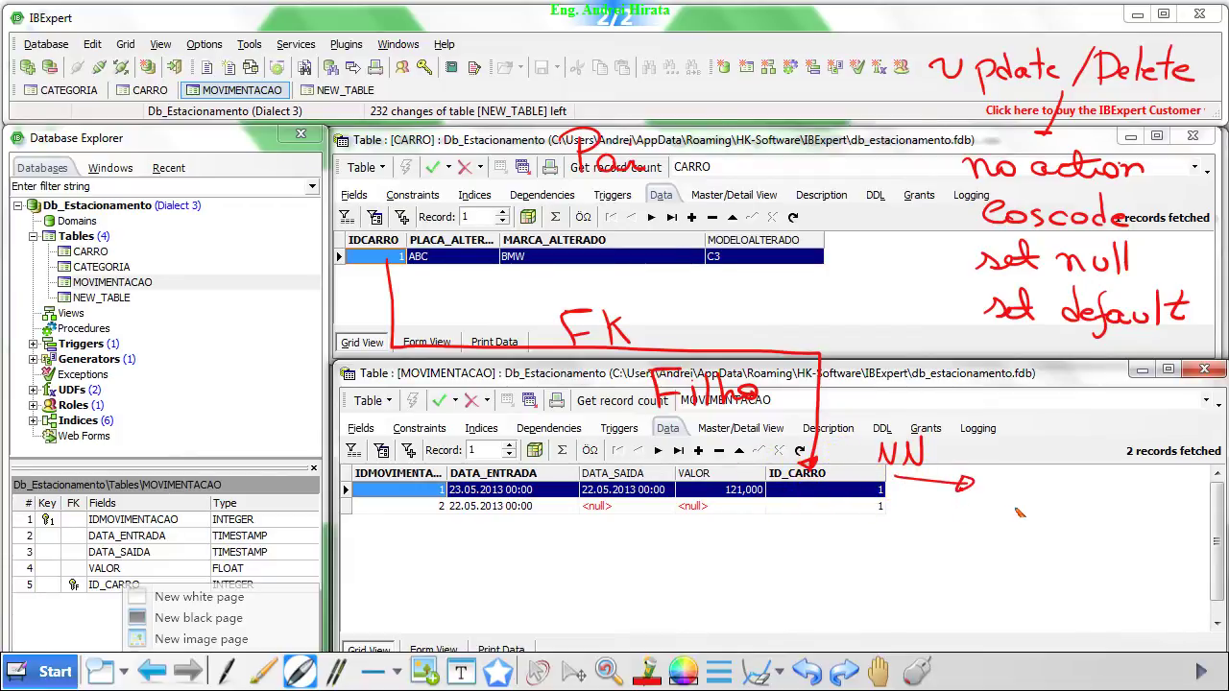
pyautogui.moveTo(1008, 457)
pyautogui.mouseDown()
pyautogui.moveTo(995, 484)
pyautogui.moveTo(1008, 459)
pyautogui.mouseUp()
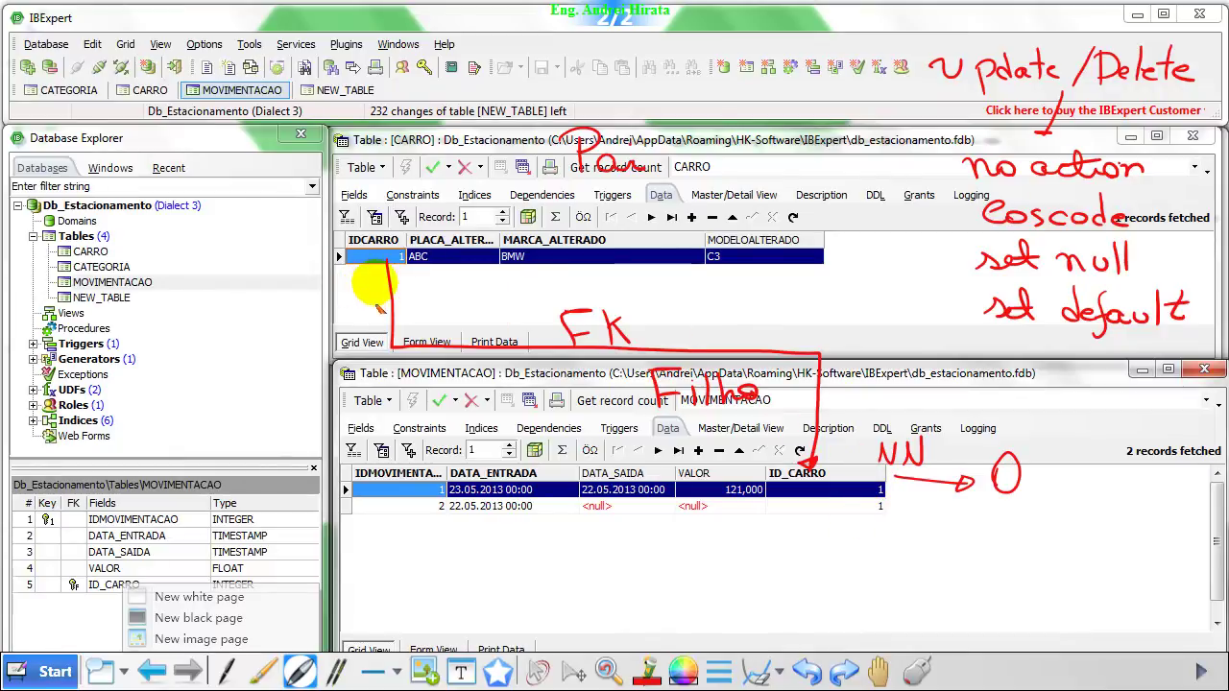
pyautogui.moveTo(374, 272); pyautogui.dragTo(496, 301)
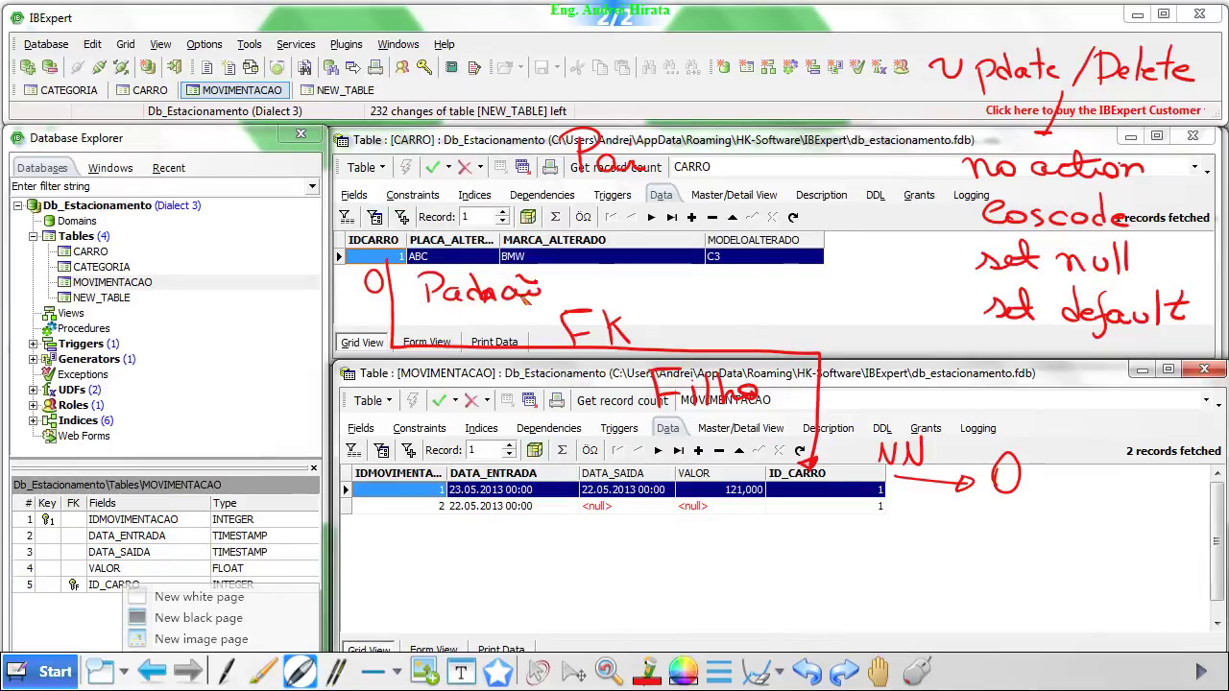
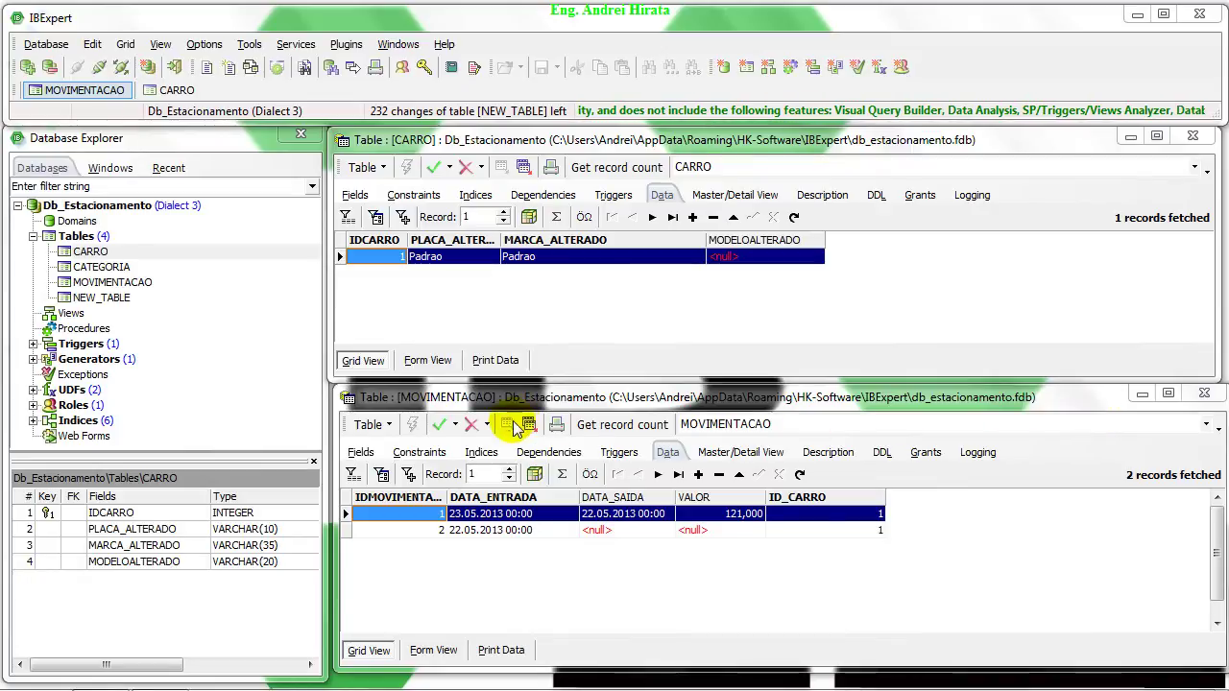
# - Check the foreign key rules of MOVIMENTACAO, and try to commit the CARRO record with its IDCARRO changed to 2
pyautogui.click(420, 451)
pyautogui.click(460, 482)
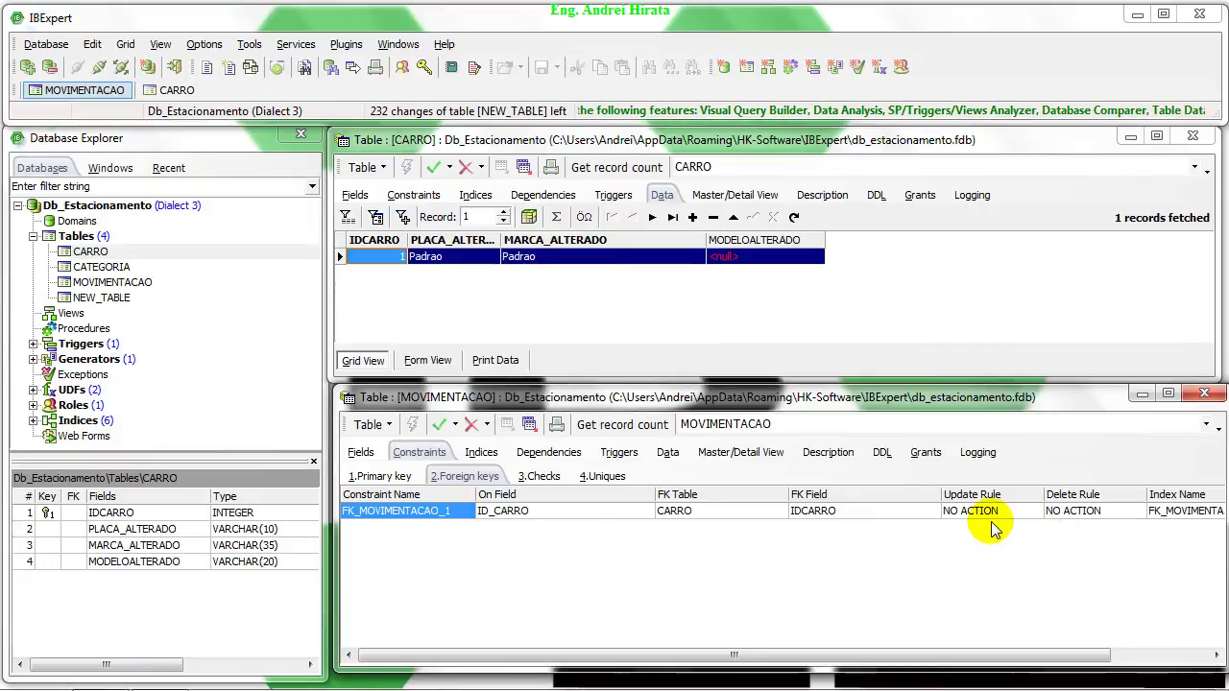
pyautogui.click(389, 260)
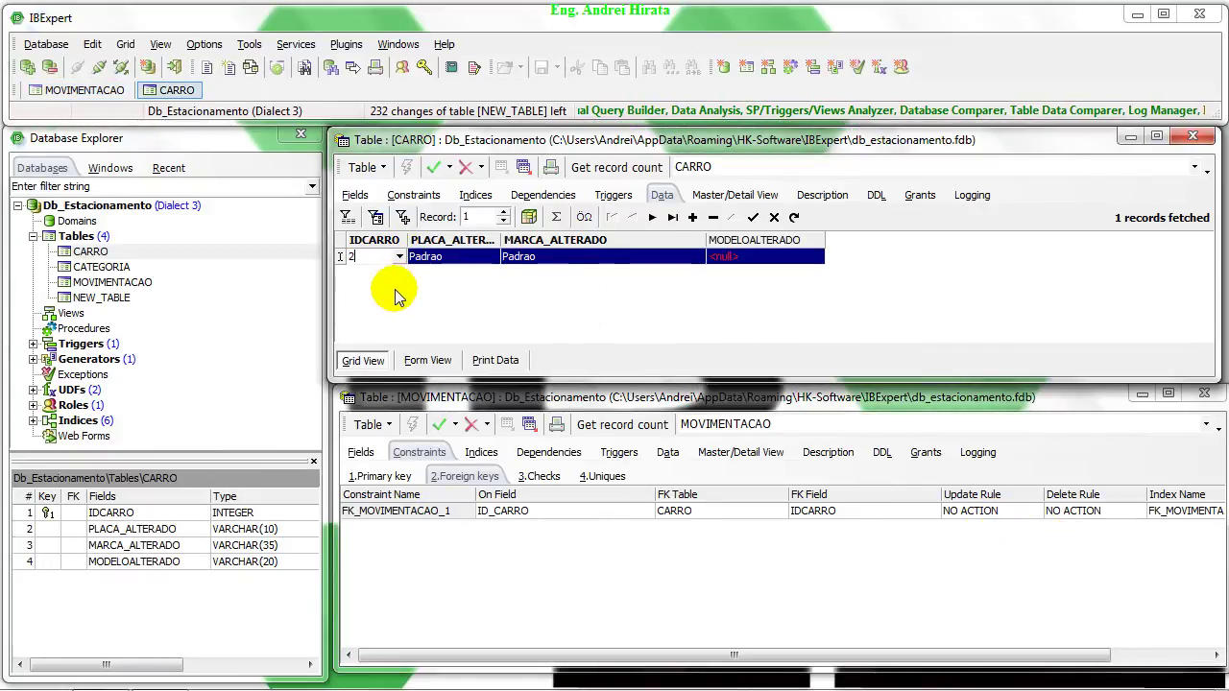
pyautogui.press('Return')
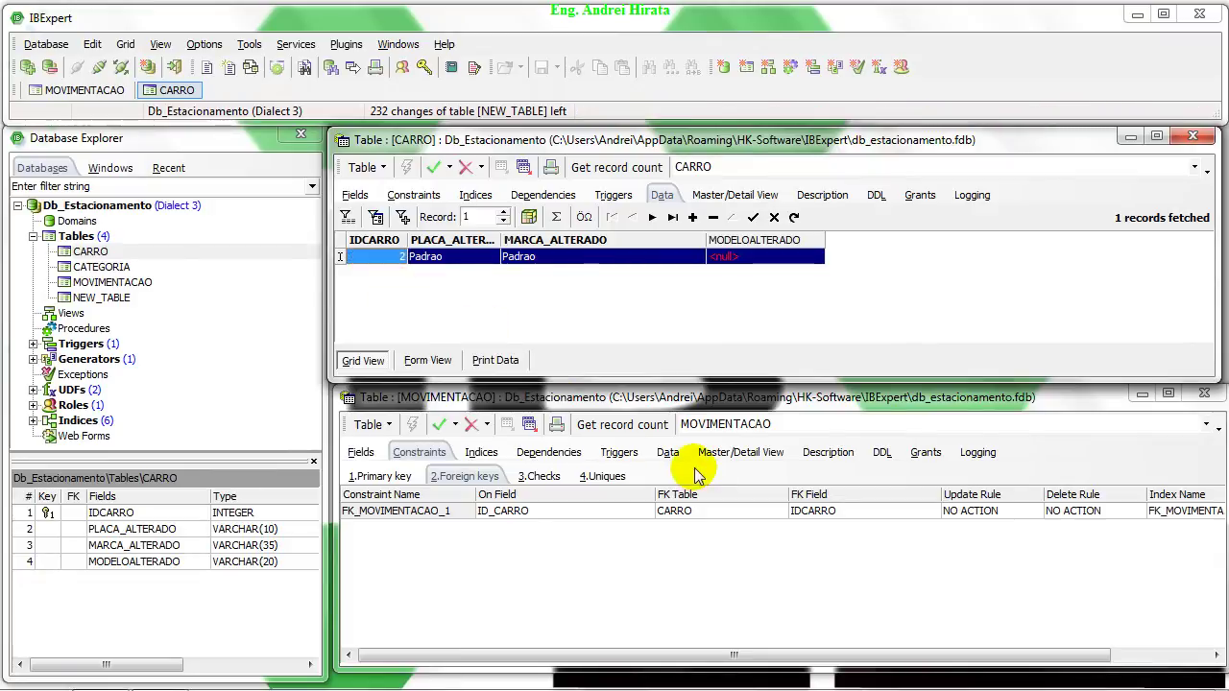
pyautogui.click(669, 453)
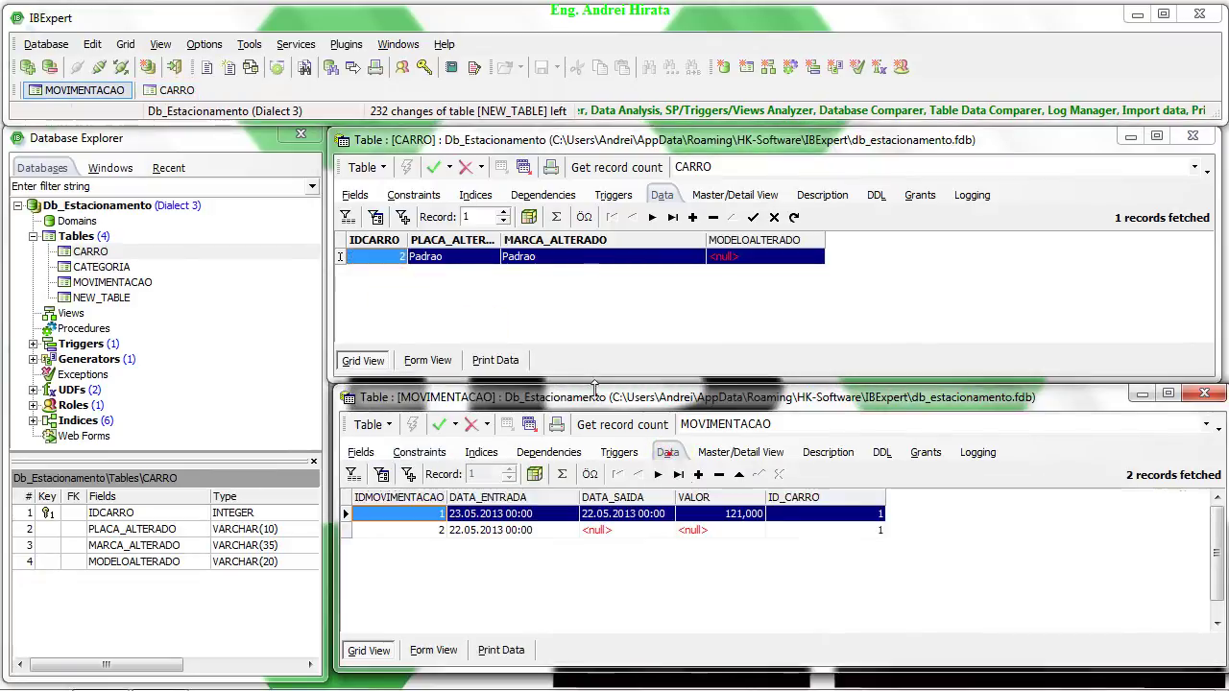
pyautogui.click(435, 171)
pyautogui.click(571, 381)
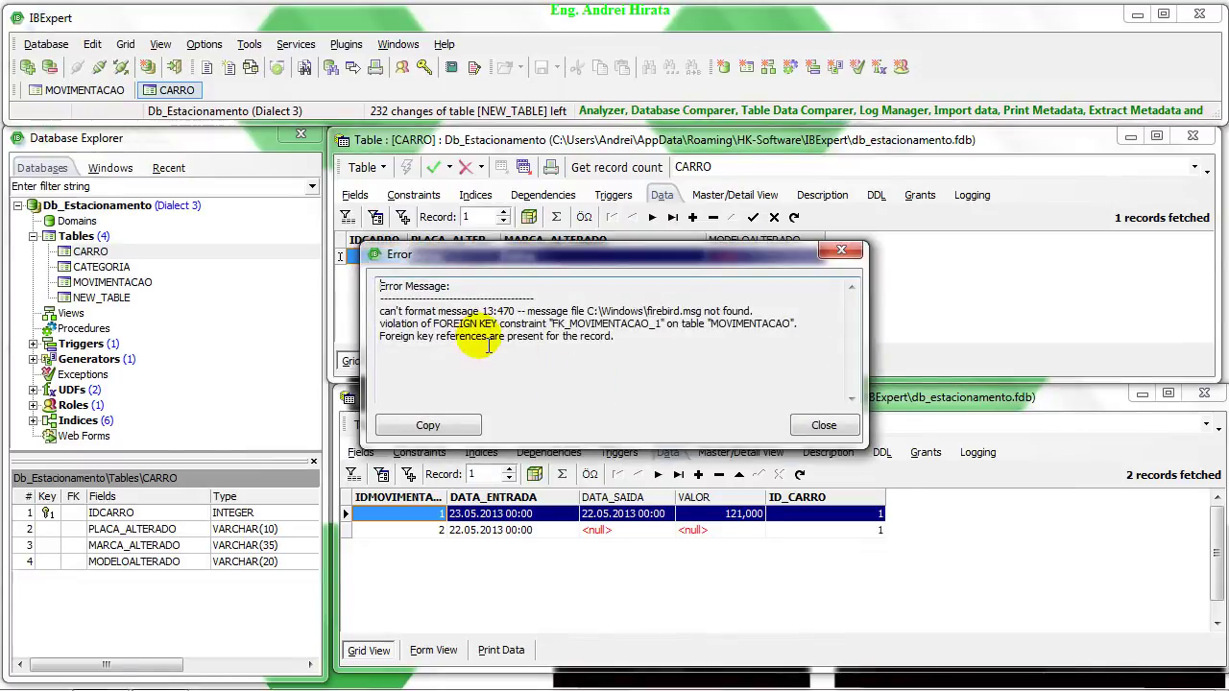
pyautogui.click(821, 426)
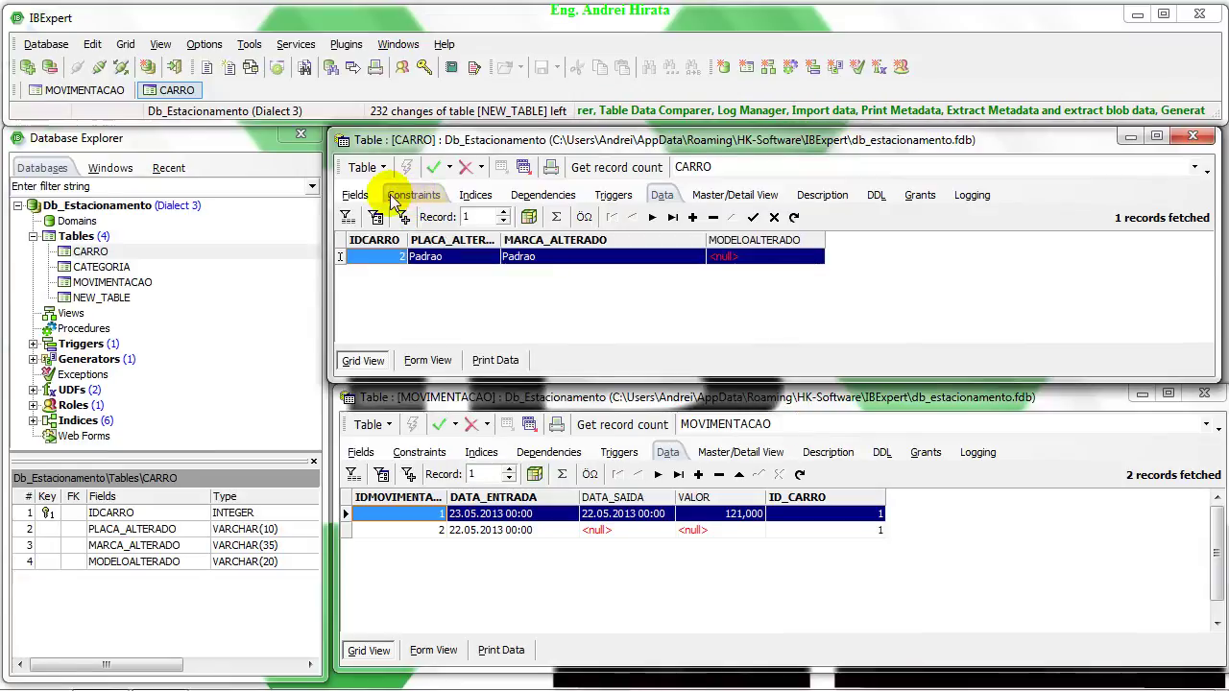
# - Roll back the pending transactions of the CARRO and MOVIMENTACAO tables
pyautogui.click(468, 169)
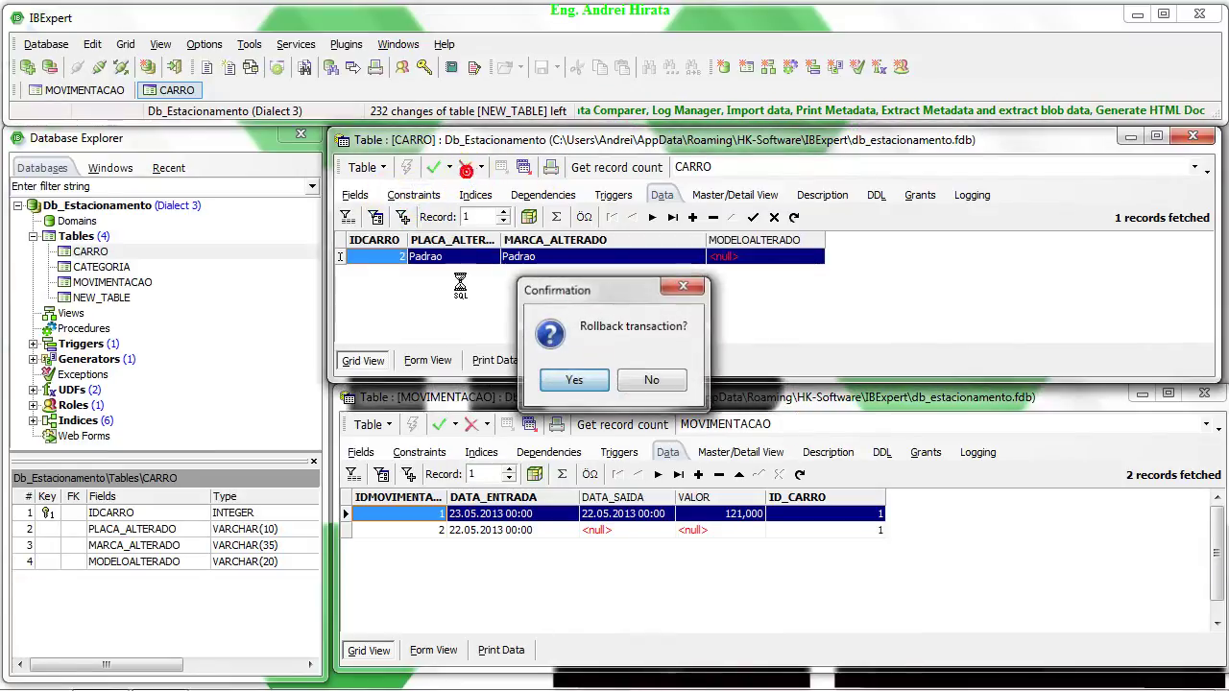
pyautogui.click(561, 381)
pyautogui.click(471, 423)
pyautogui.press('Return')
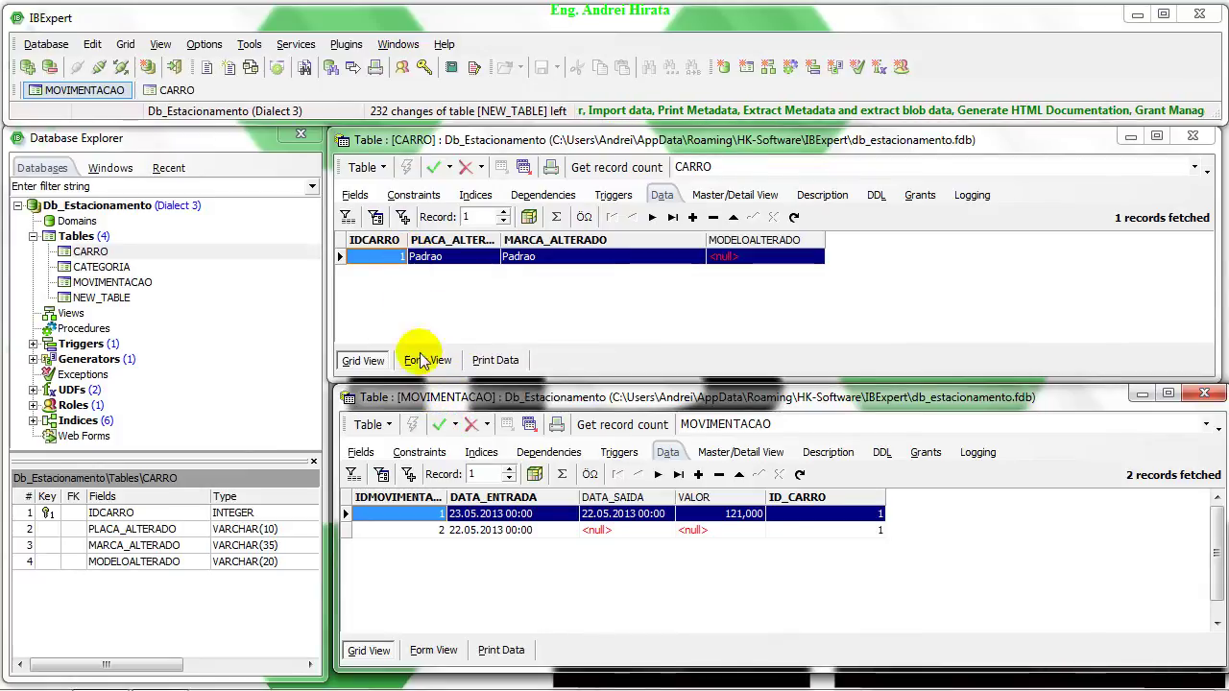
# - Set the update rule of MOVIMENTACAO's foreign key on ID_CARRO to CASCADE and compile the change
pyautogui.click(418, 452)
pyautogui.click(465, 476)
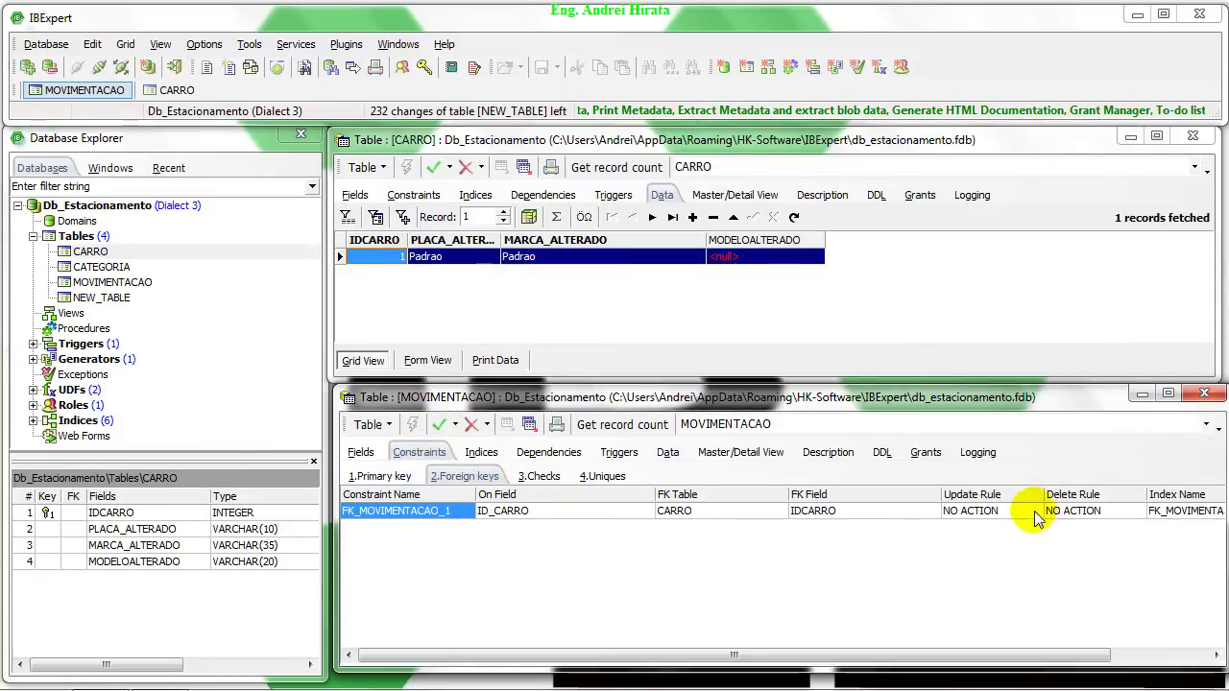
pyautogui.click(1035, 510)
pyautogui.click(1036, 511)
pyautogui.click(983, 536)
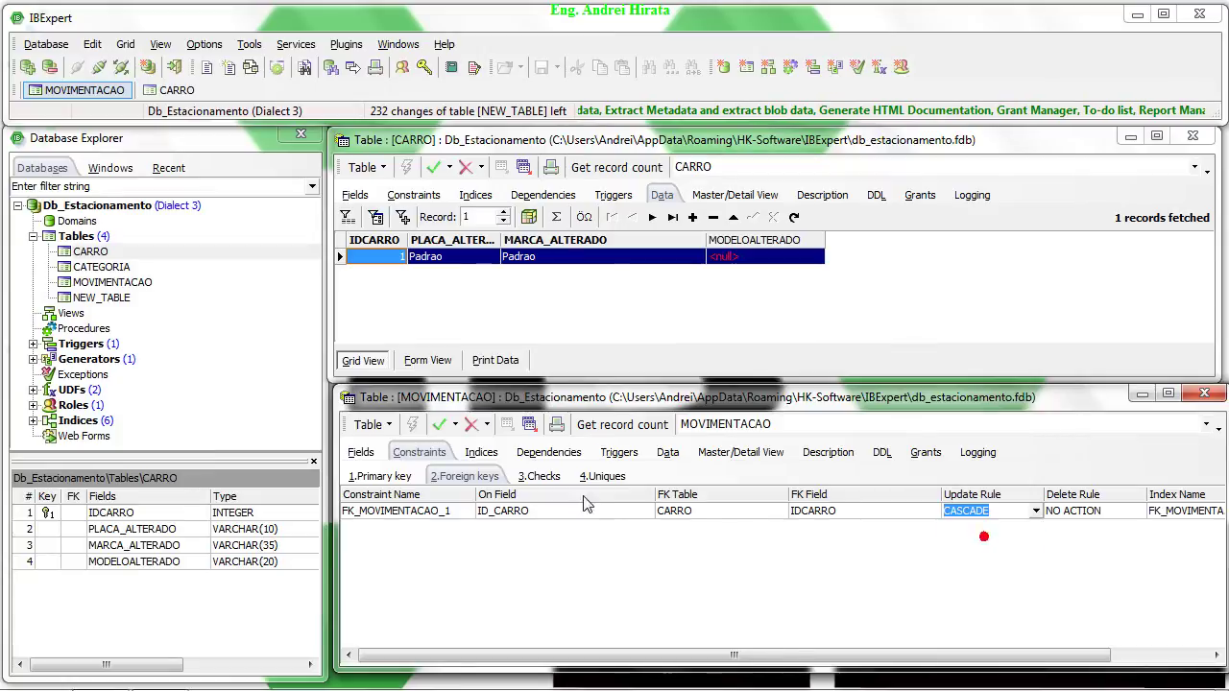
pyautogui.click(432, 425)
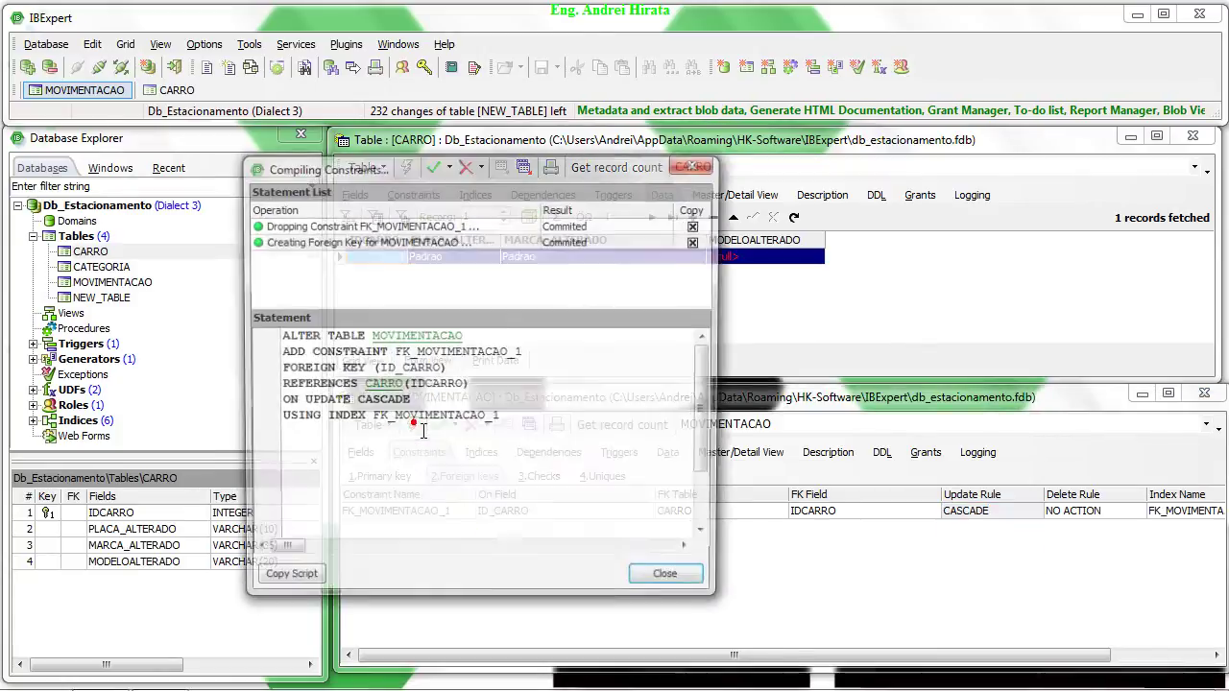
pyautogui.click(674, 574)
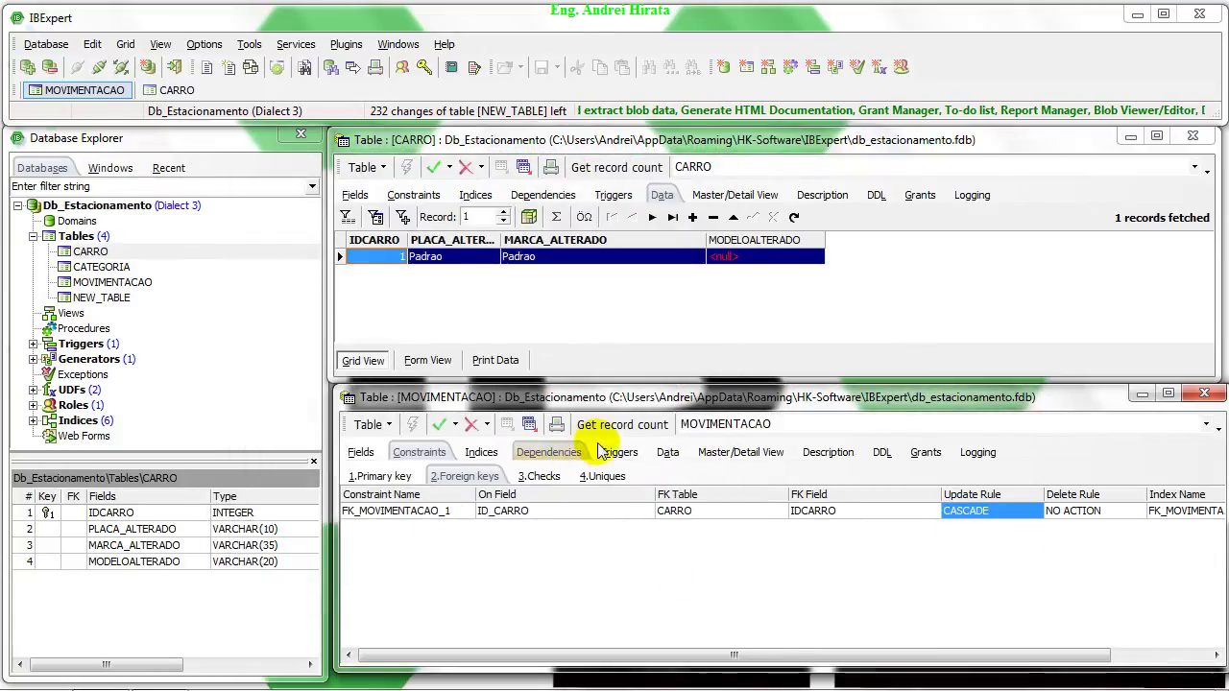
# - Change IDCARRO of the CARRO record to 2 and commit the transaction
pyautogui.click(667, 453)
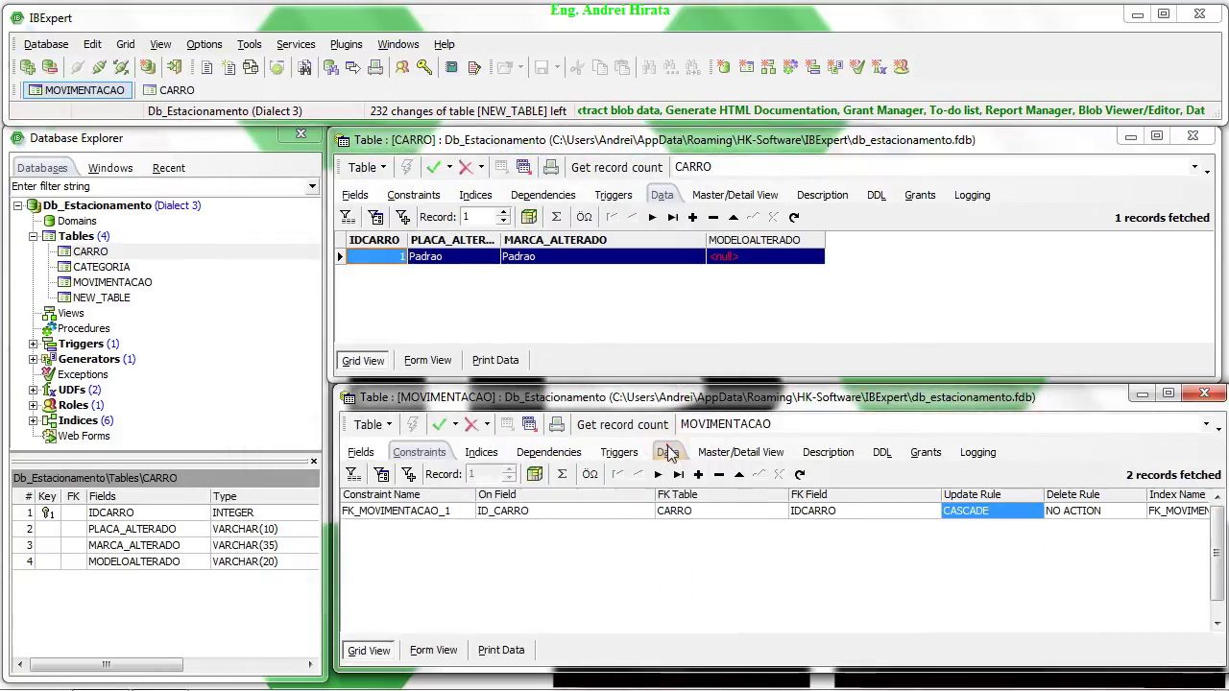
pyautogui.click(397, 264)
pyautogui.write('2')
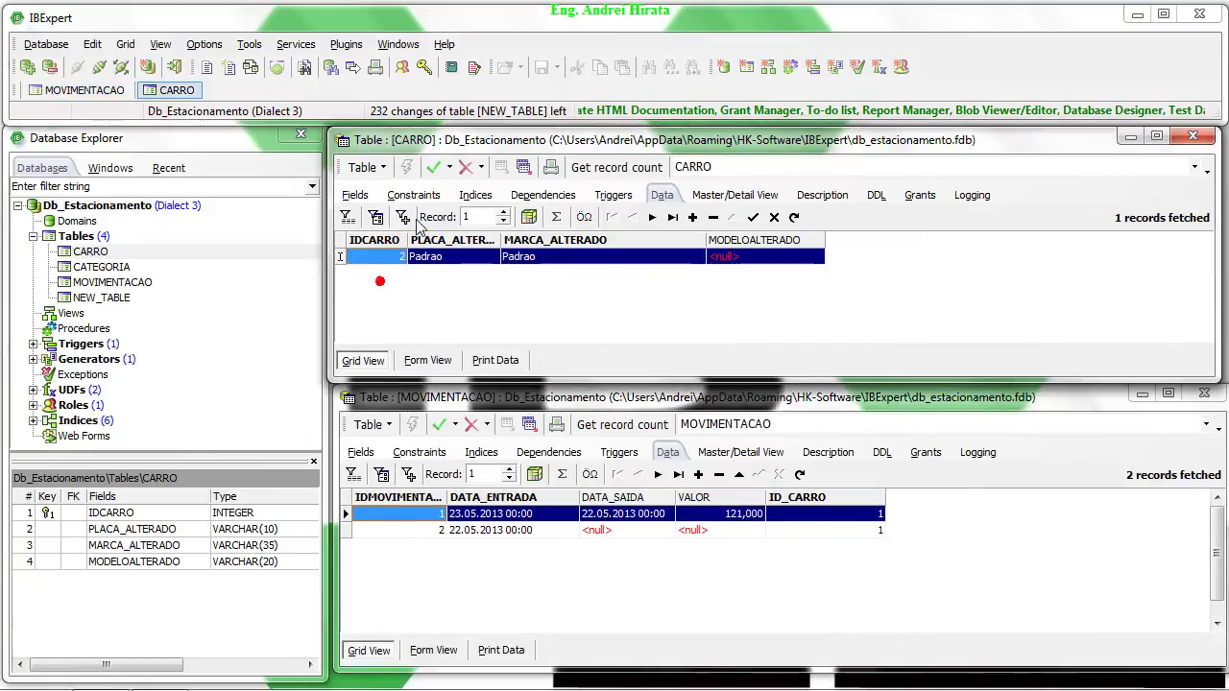
pyautogui.click(434, 168)
pyautogui.click(434, 173)
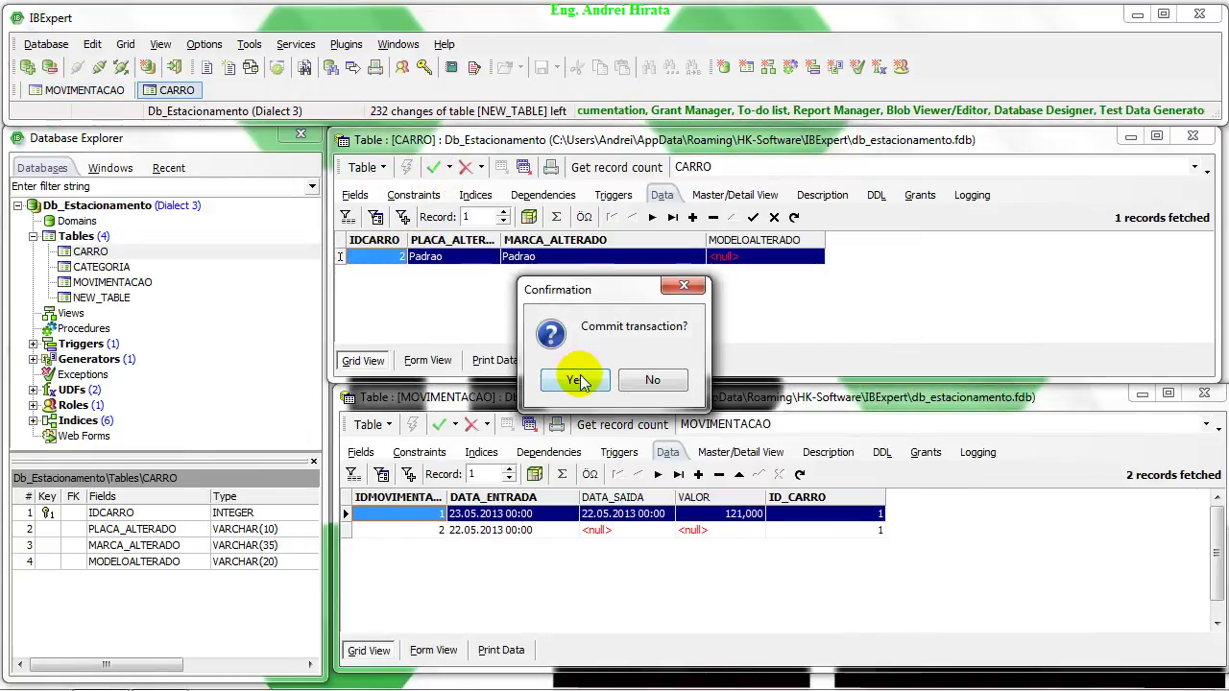
pyautogui.click(576, 380)
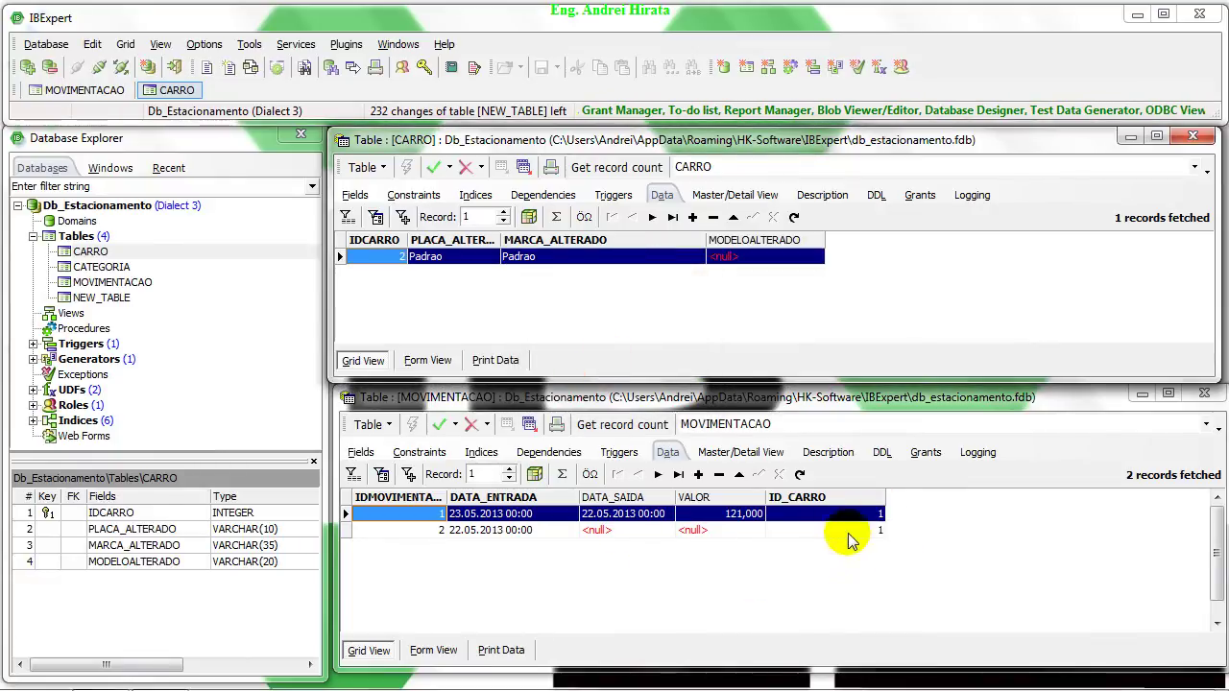
# - Refresh the MOVIMENTACAO data and check the ID_CARRO values of both records
pyautogui.click(800, 474)
pyautogui.click(852, 529)
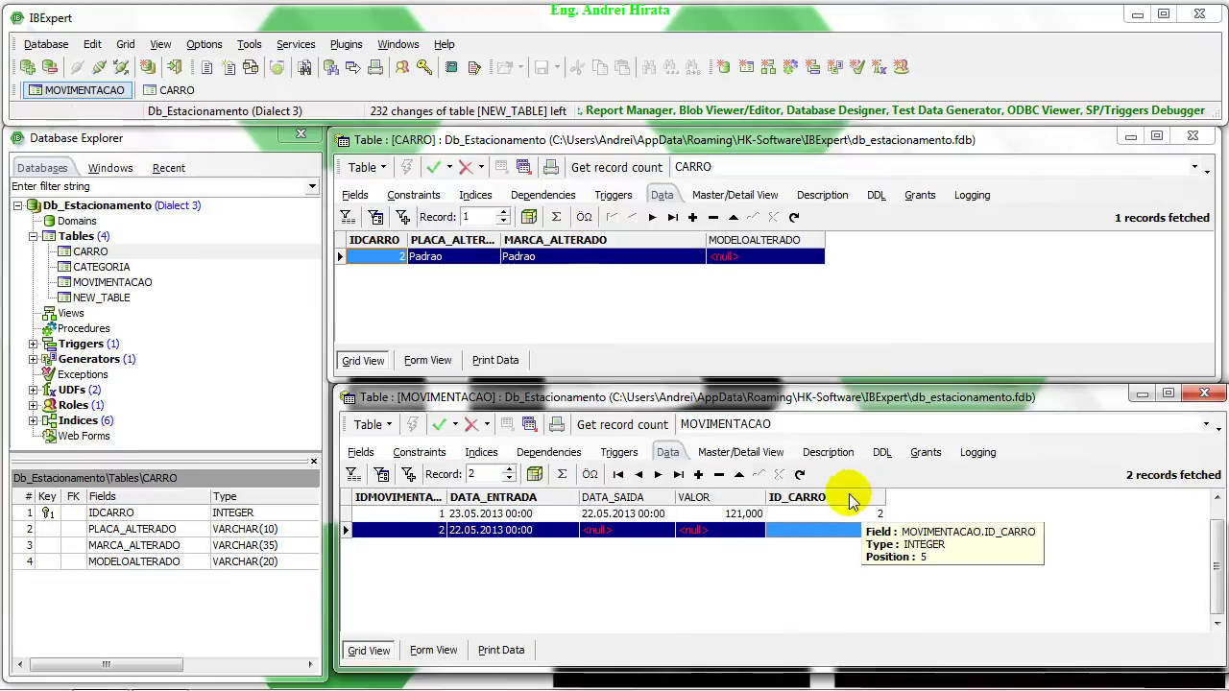
pyautogui.click(798, 474)
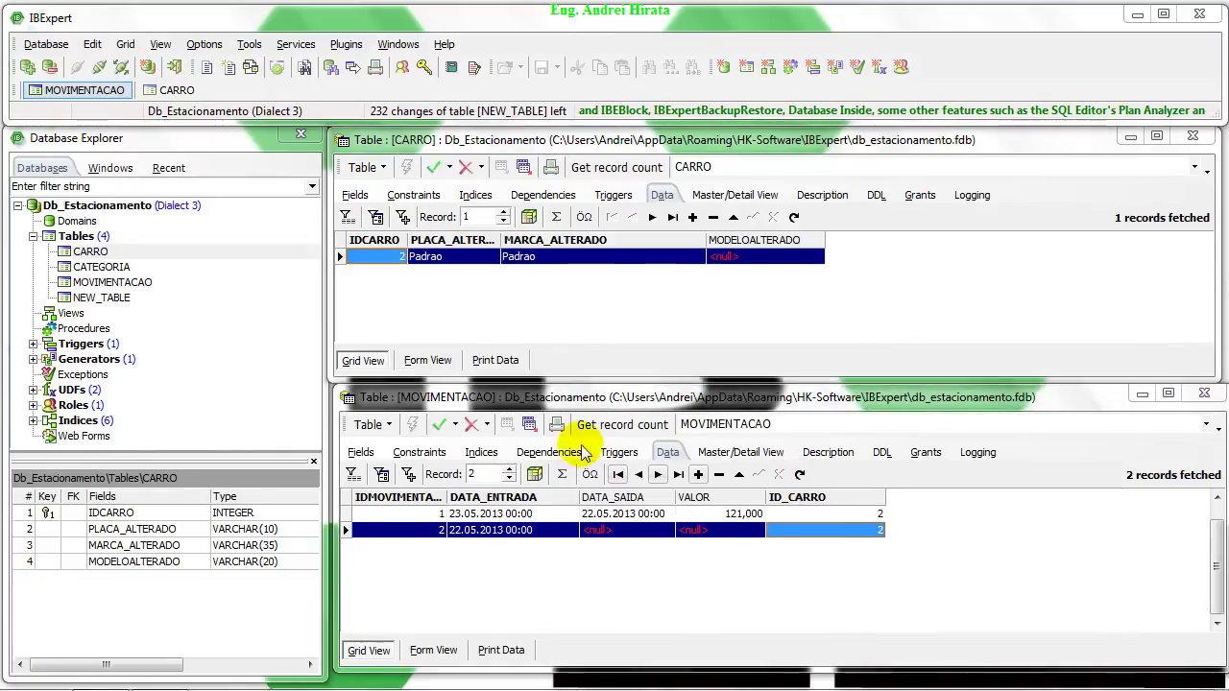
pyautogui.click(419, 452)
pyautogui.click(451, 480)
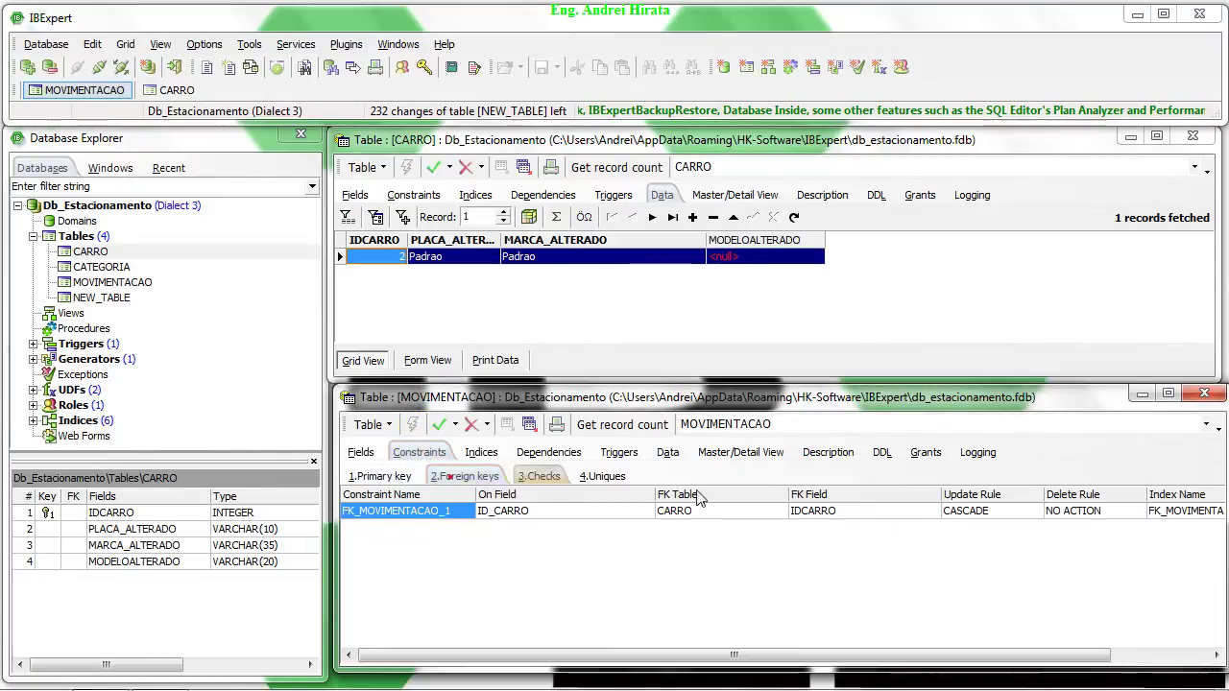
pyautogui.click(1035, 511)
pyautogui.click(1036, 512)
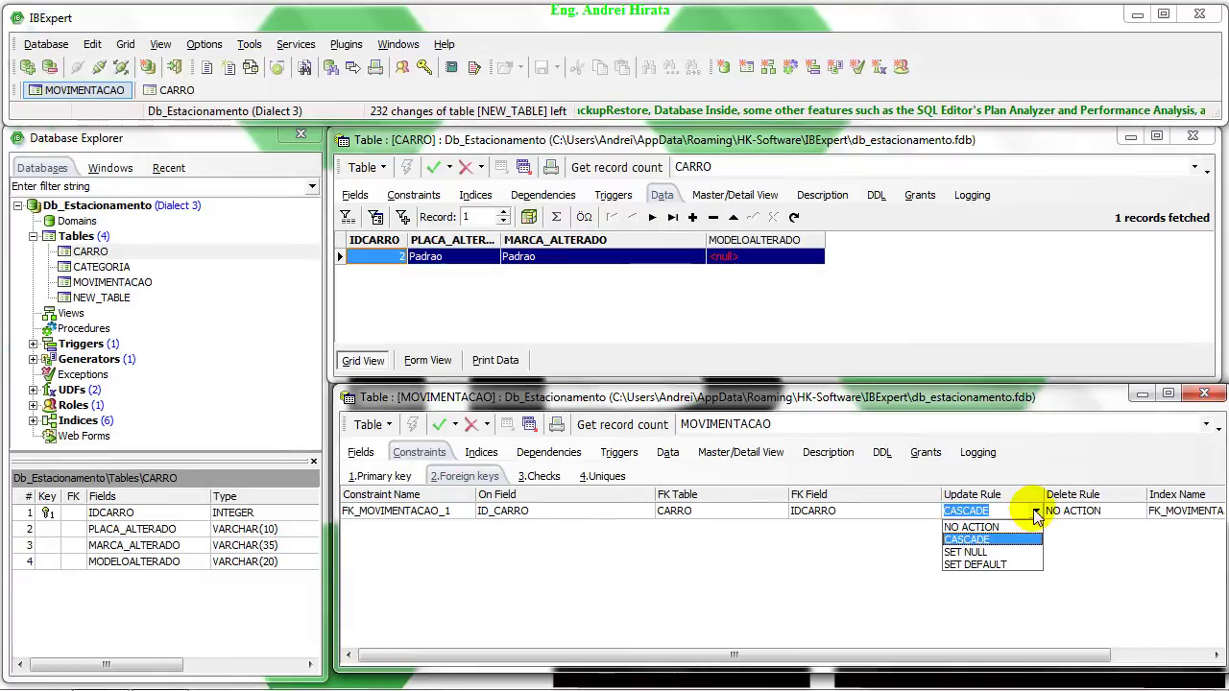
pyautogui.click(1148, 583)
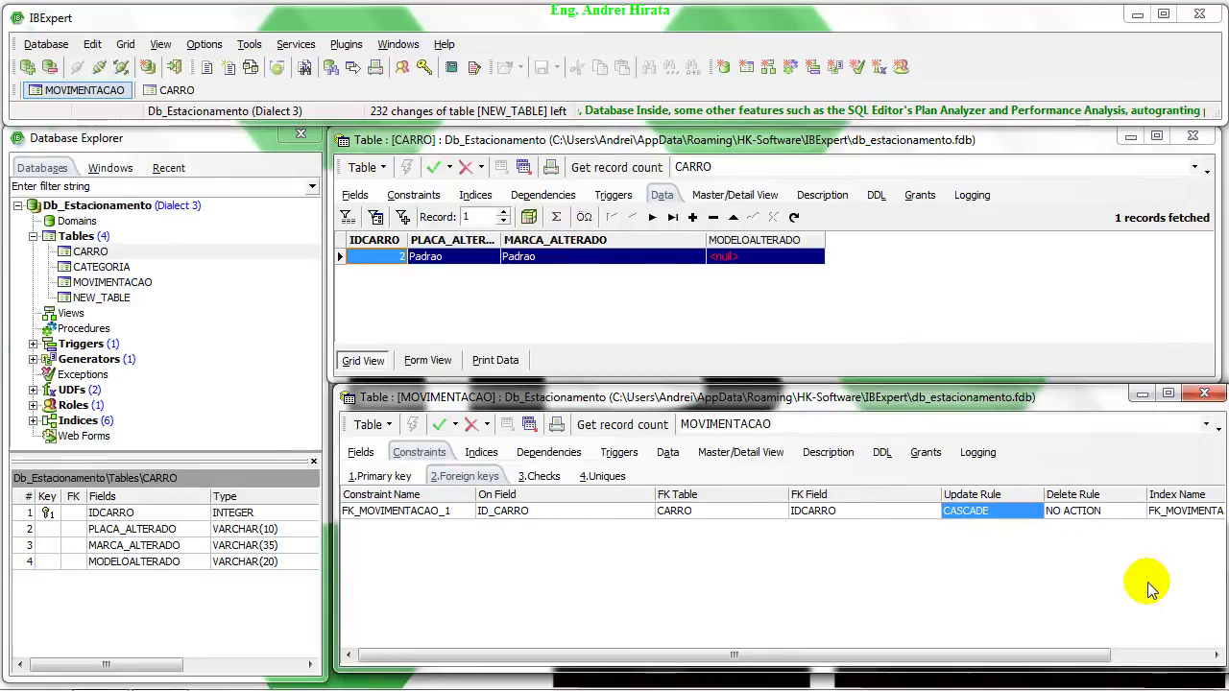
# - Remove the Not NULL requirement from the ID_CARRO field of MOVIMENTACAO
pyautogui.click(367, 456)
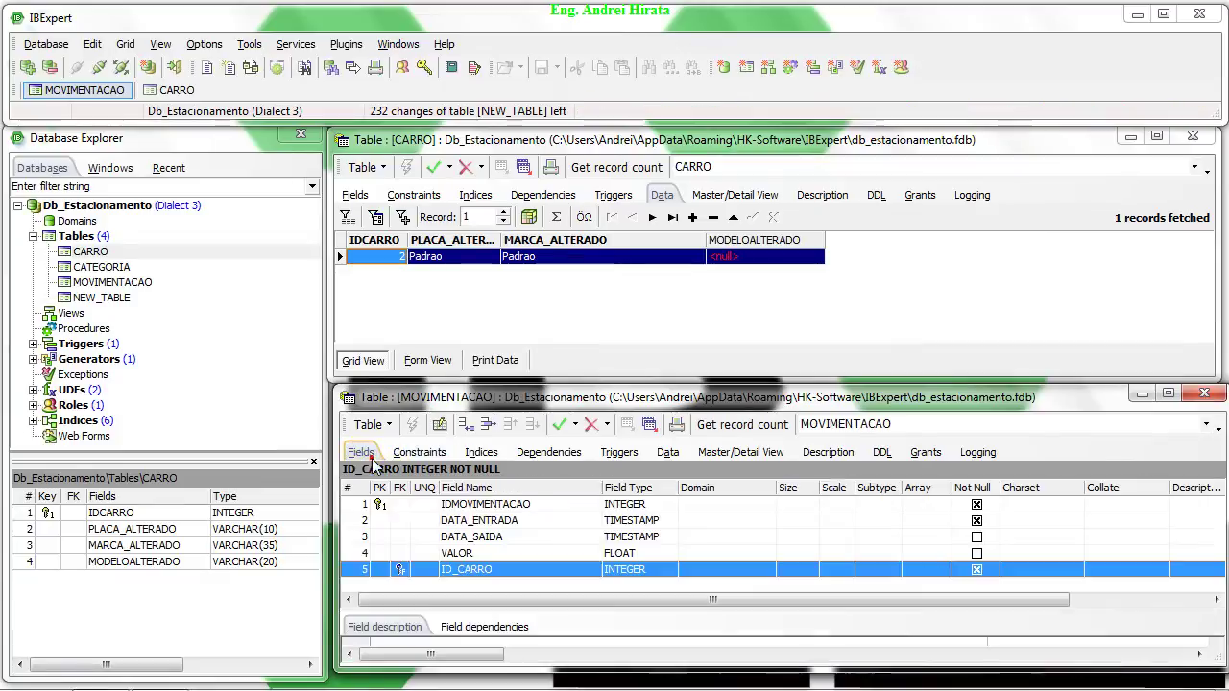
pyautogui.doubleClick(500, 571)
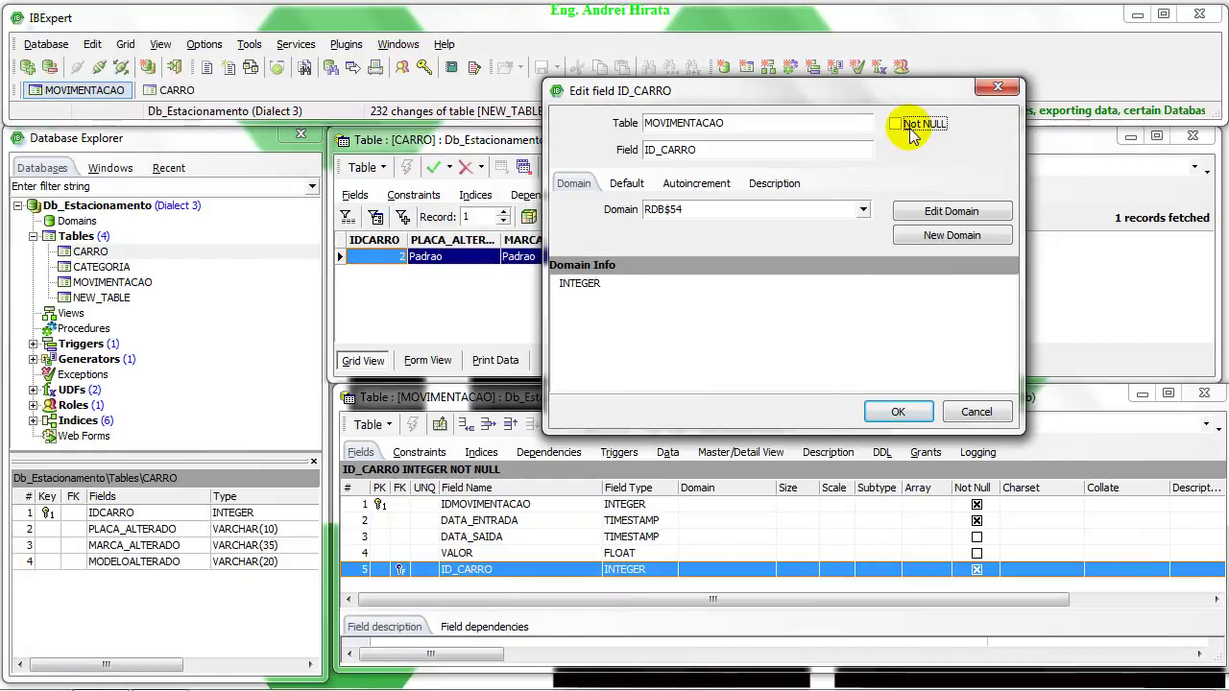
pyautogui.click(897, 411)
pyautogui.click(586, 582)
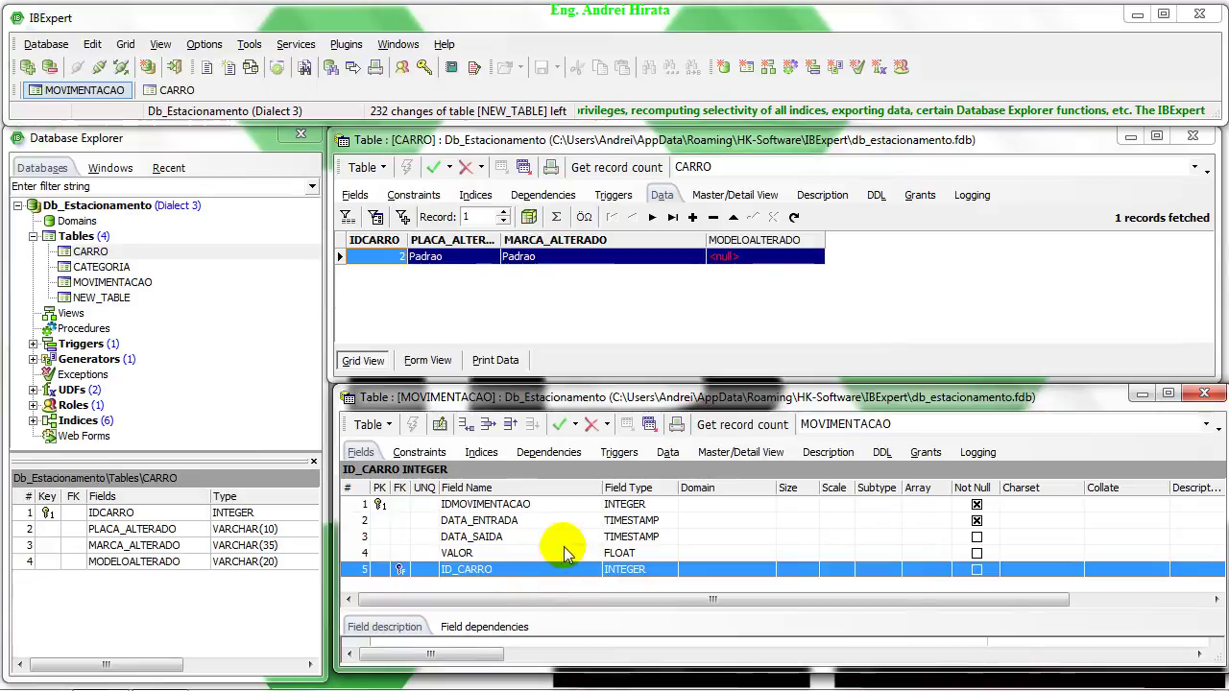
# - Set the update rule of MOVIMENTACAO's foreign key to SET NULL and compile the change
pyautogui.click(420, 454)
pyautogui.click(451, 477)
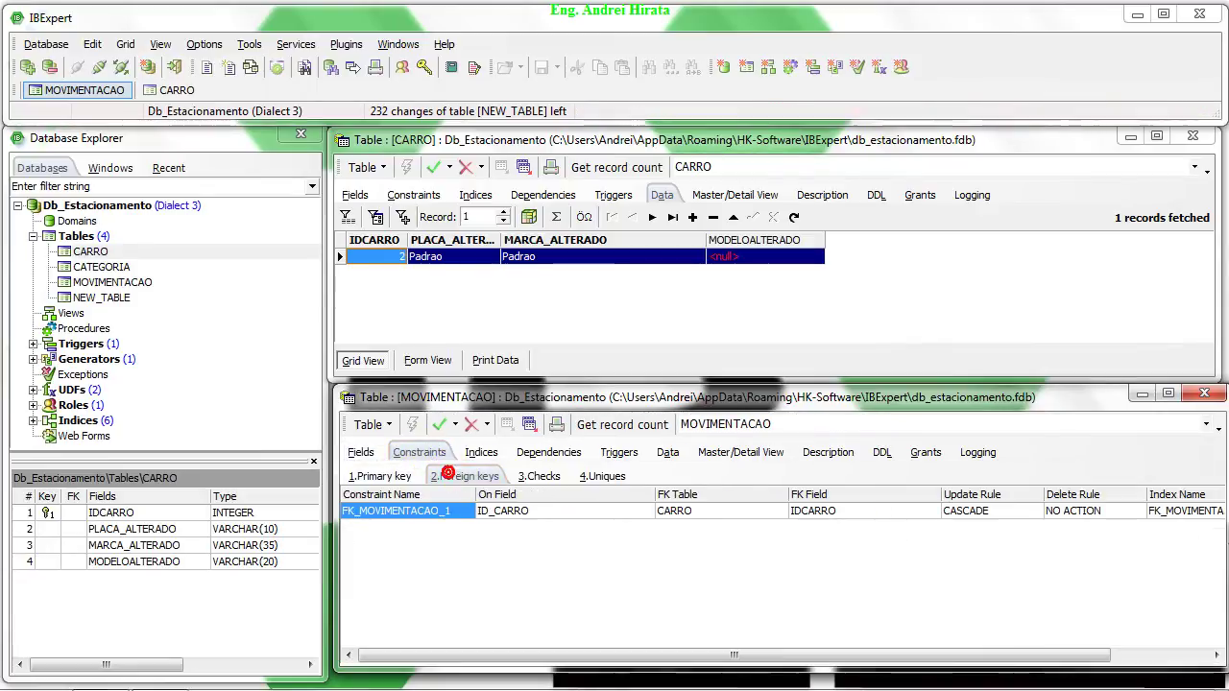
pyautogui.click(1021, 511)
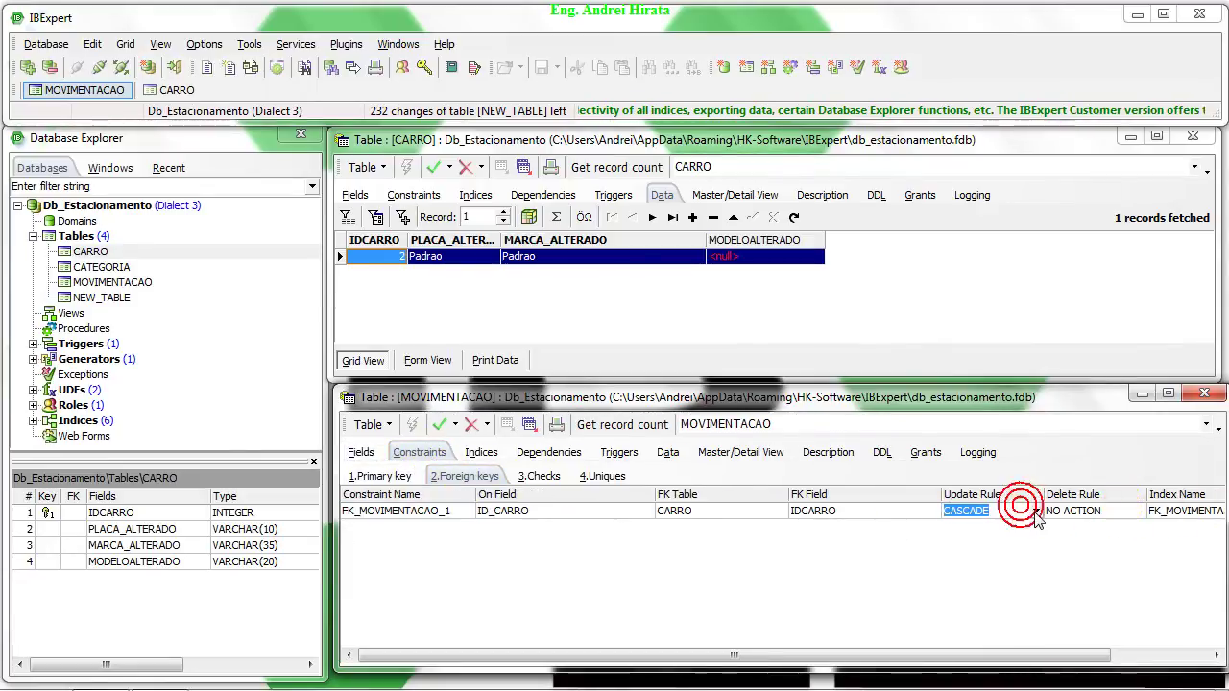
pyautogui.click(1037, 514)
pyautogui.click(960, 554)
pyautogui.click(553, 566)
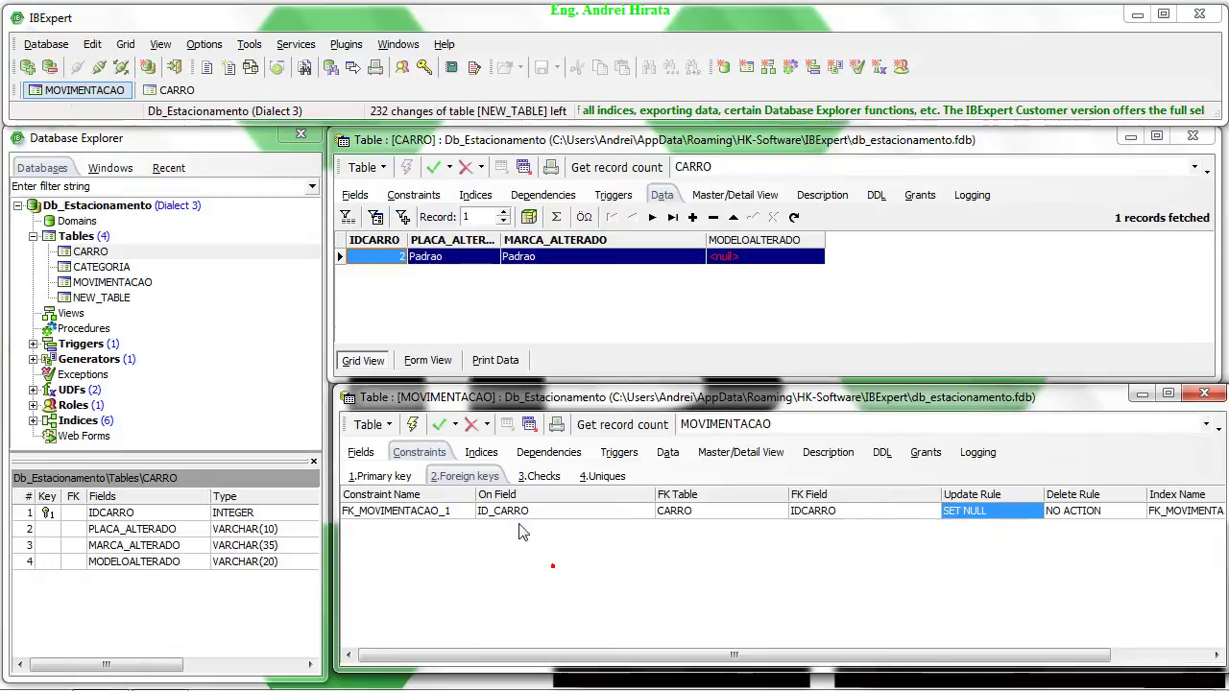
pyautogui.click(412, 425)
pyautogui.click(670, 584)
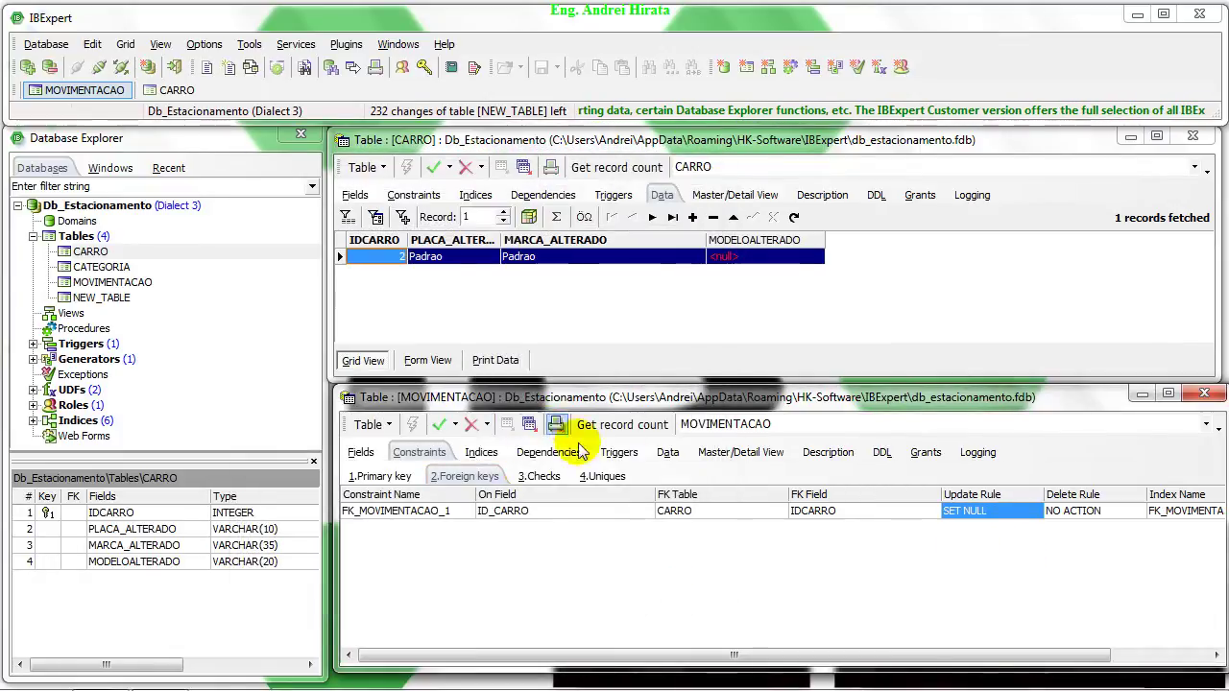
# - Commit the CARRO record with its IDCARRO changed to 3, and check the ID_CARRO values in the MOVIMENTACAO data
pyautogui.click(667, 453)
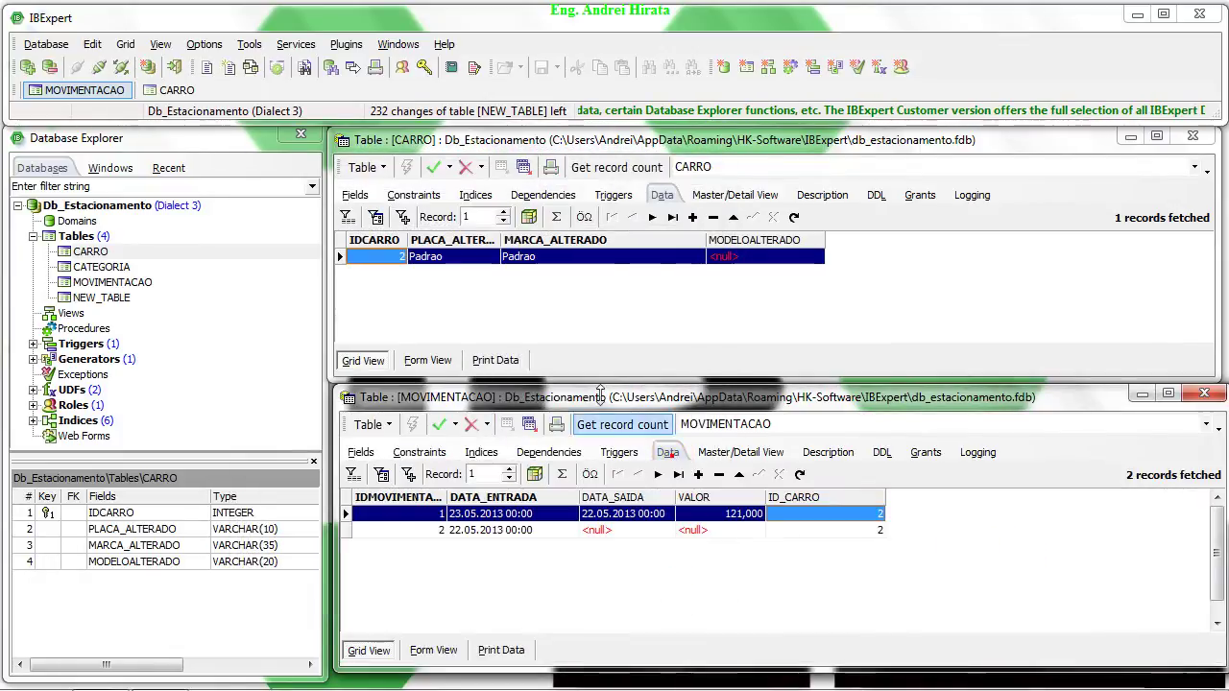
pyautogui.click(470, 320)
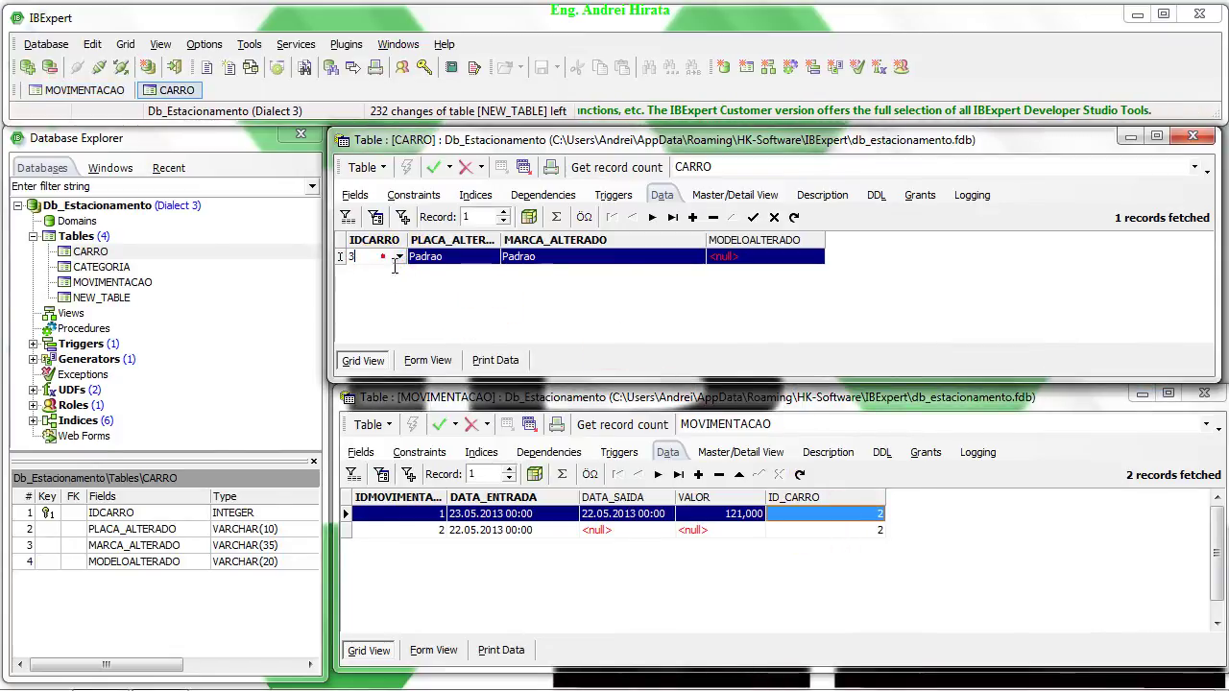
pyautogui.click(429, 179)
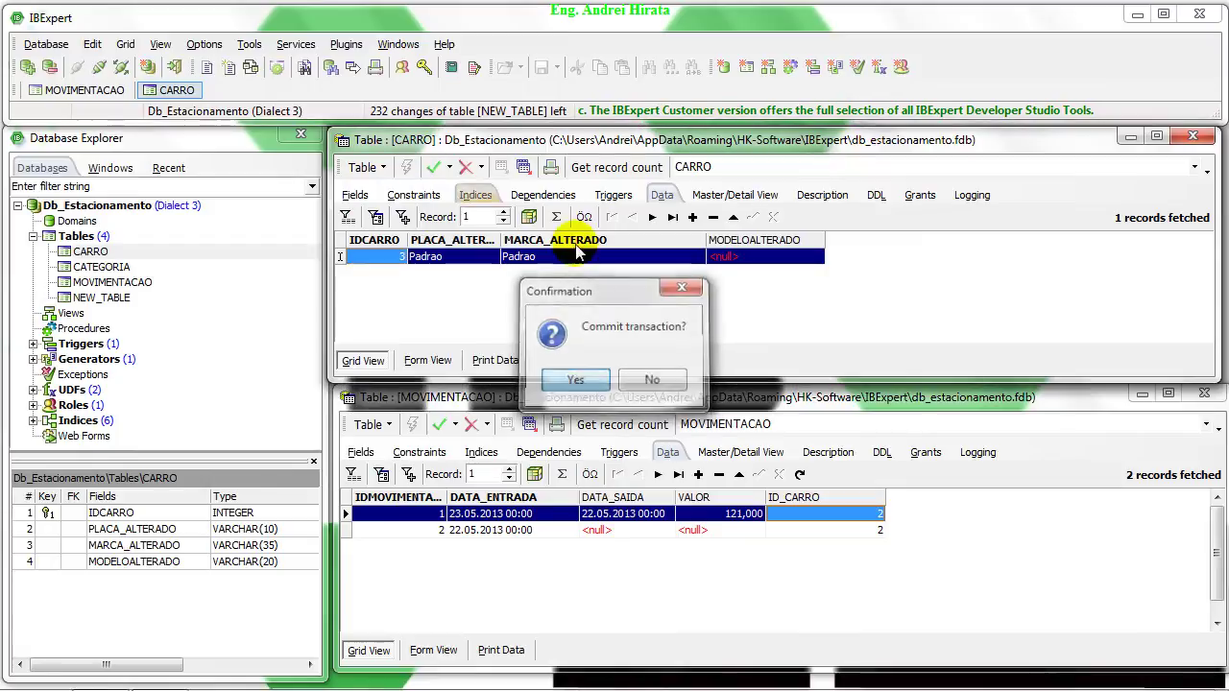
pyautogui.click(564, 381)
pyautogui.click(884, 576)
pyautogui.click(830, 531)
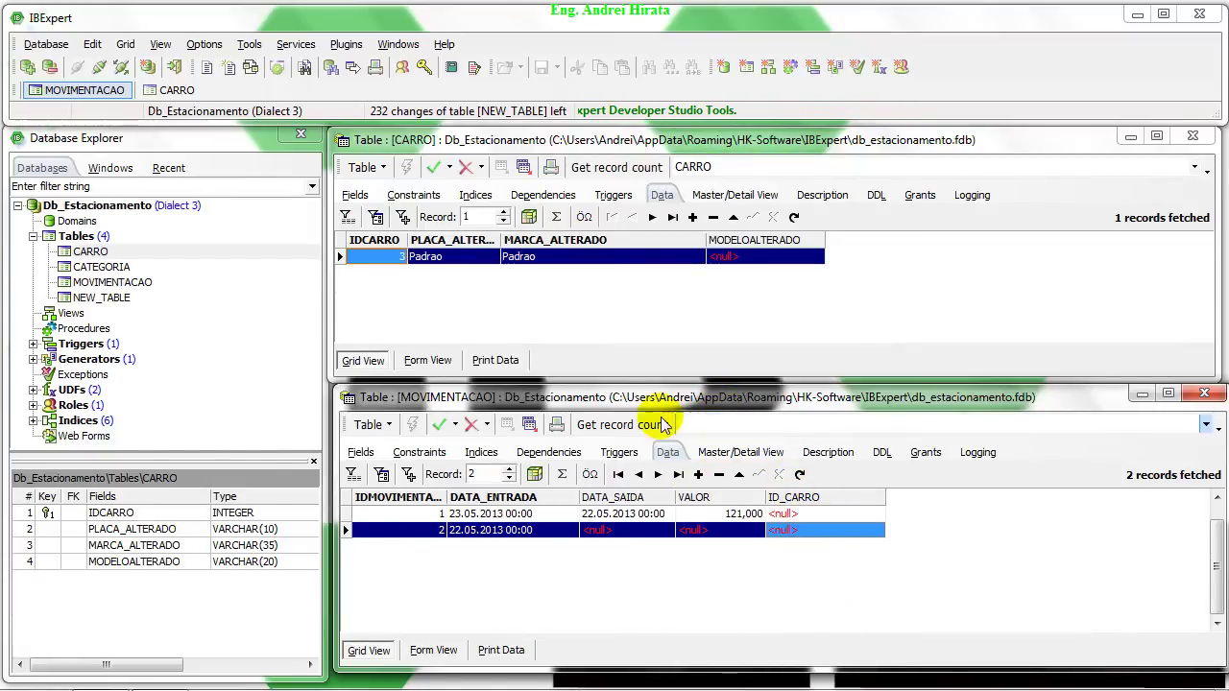
# - Assign the CARRO record with IDCARRO 3 to ID_CARRO in both MOVIMENTACAO records
pyautogui.click(798, 529)
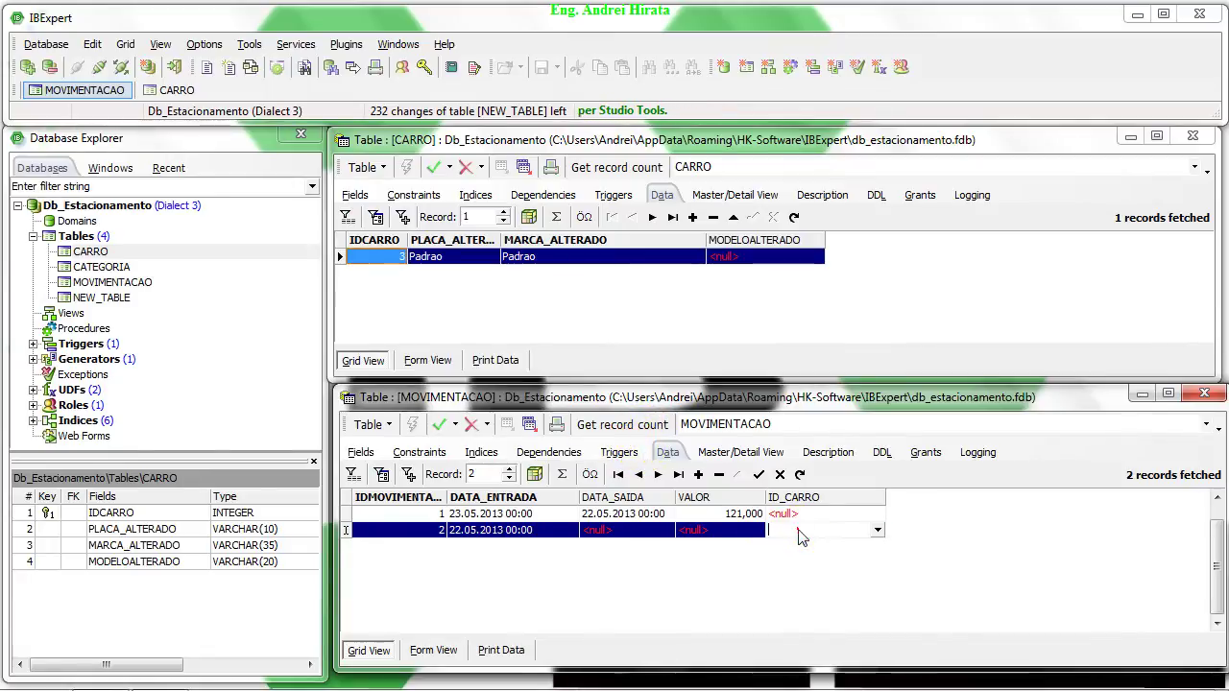
pyautogui.click(800, 529)
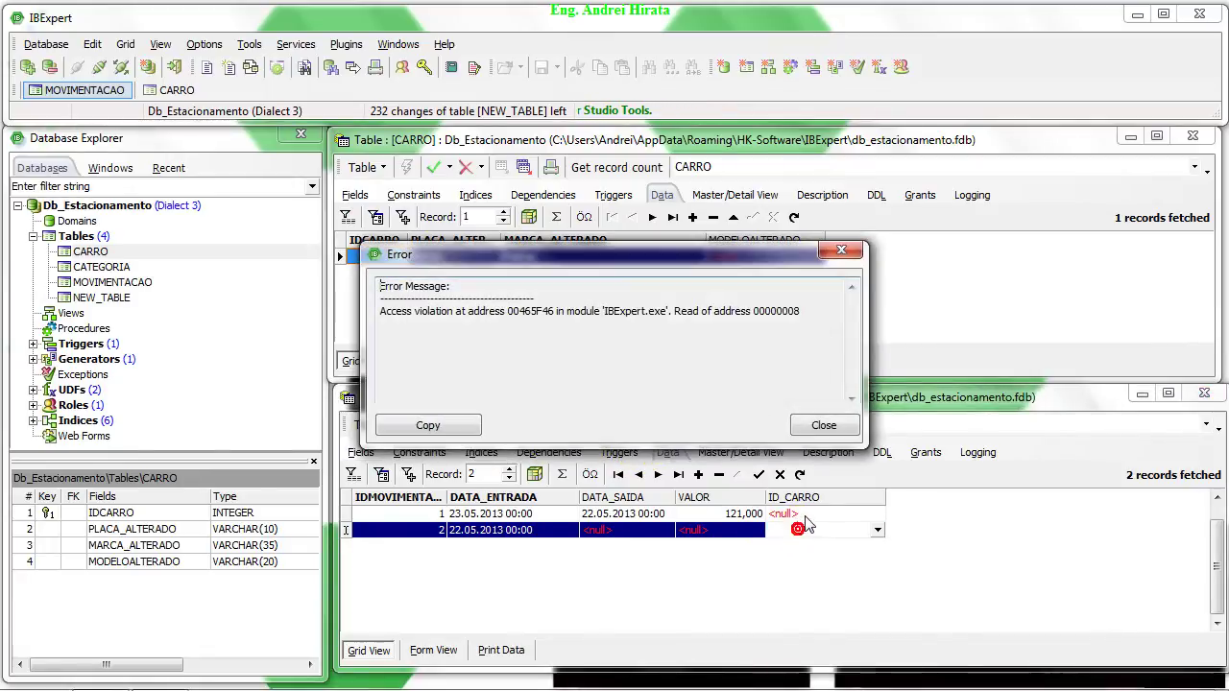
pyautogui.click(818, 428)
pyautogui.click(832, 532)
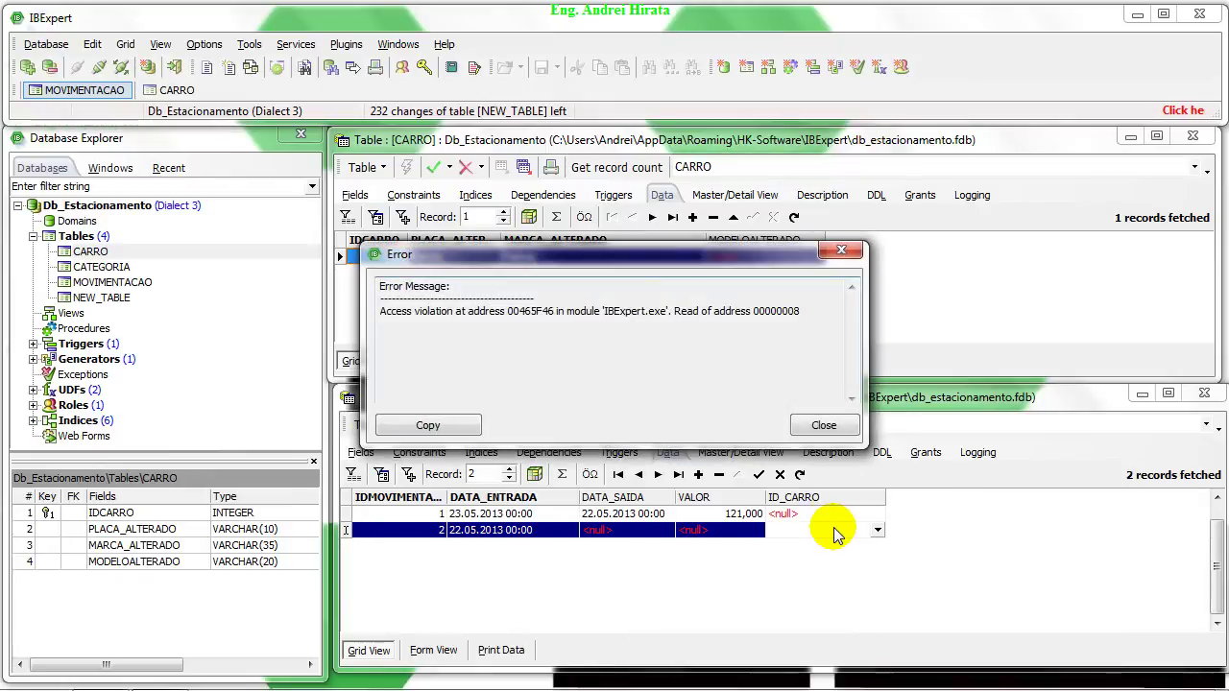
pyautogui.click(824, 425)
pyautogui.click(876, 530)
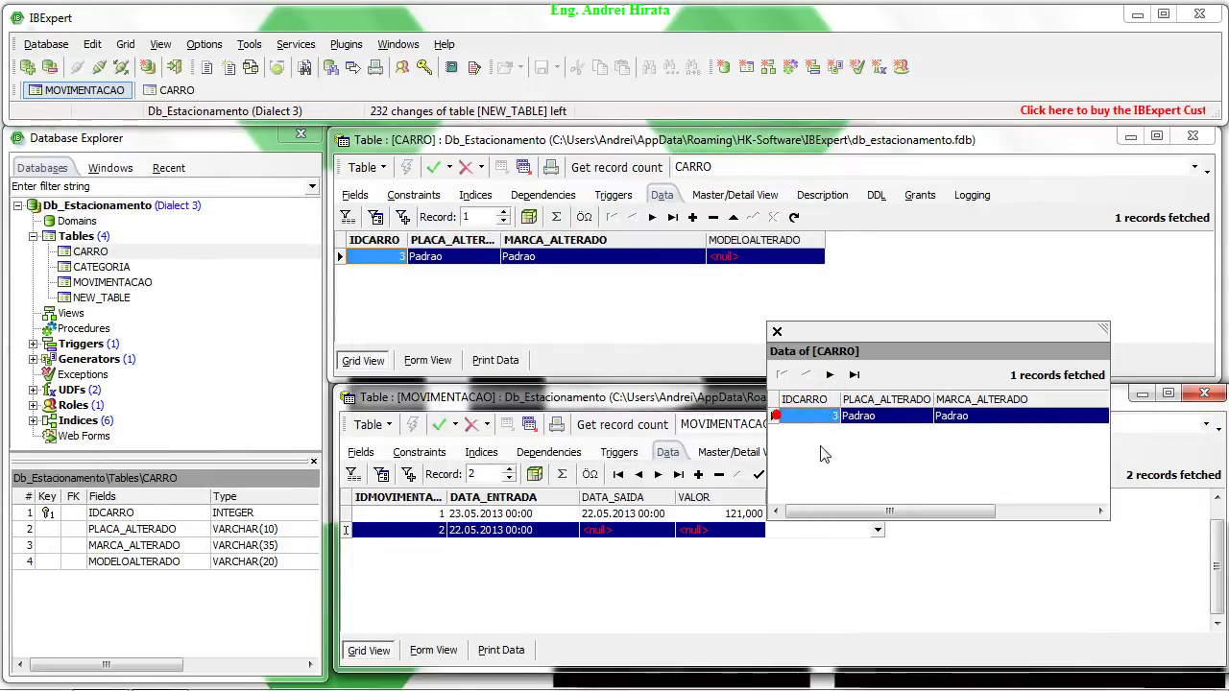
pyautogui.click(824, 416)
pyautogui.click(835, 515)
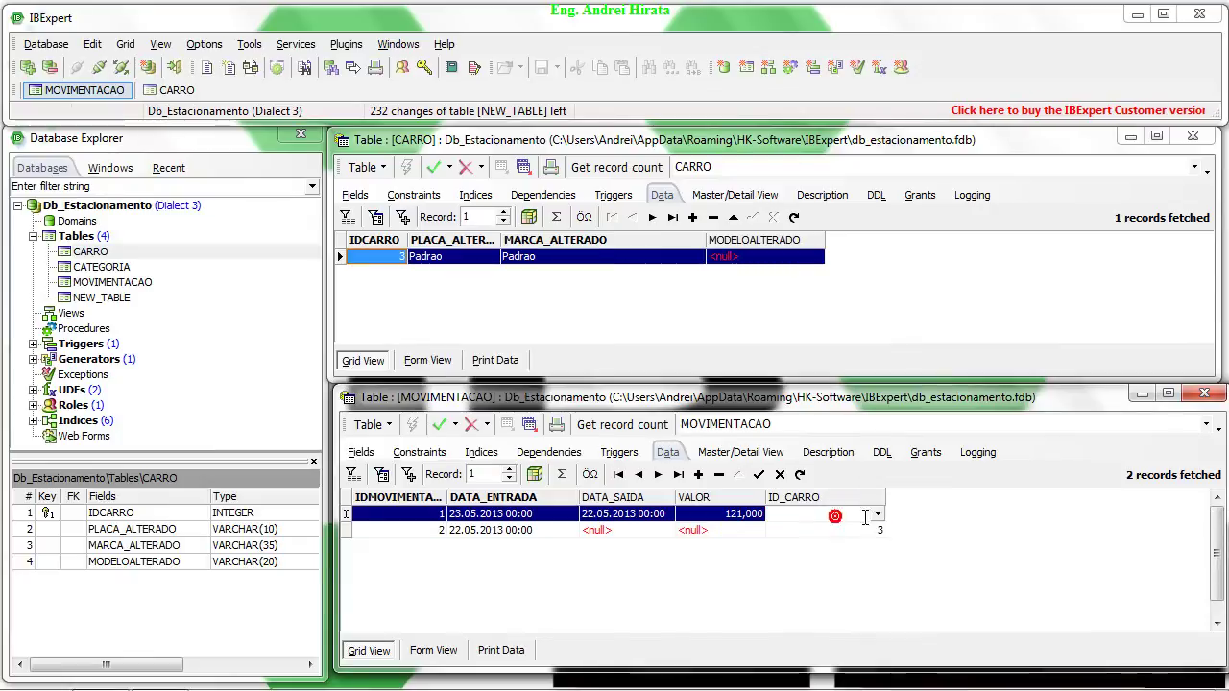
pyautogui.click(877, 515)
pyautogui.click(798, 402)
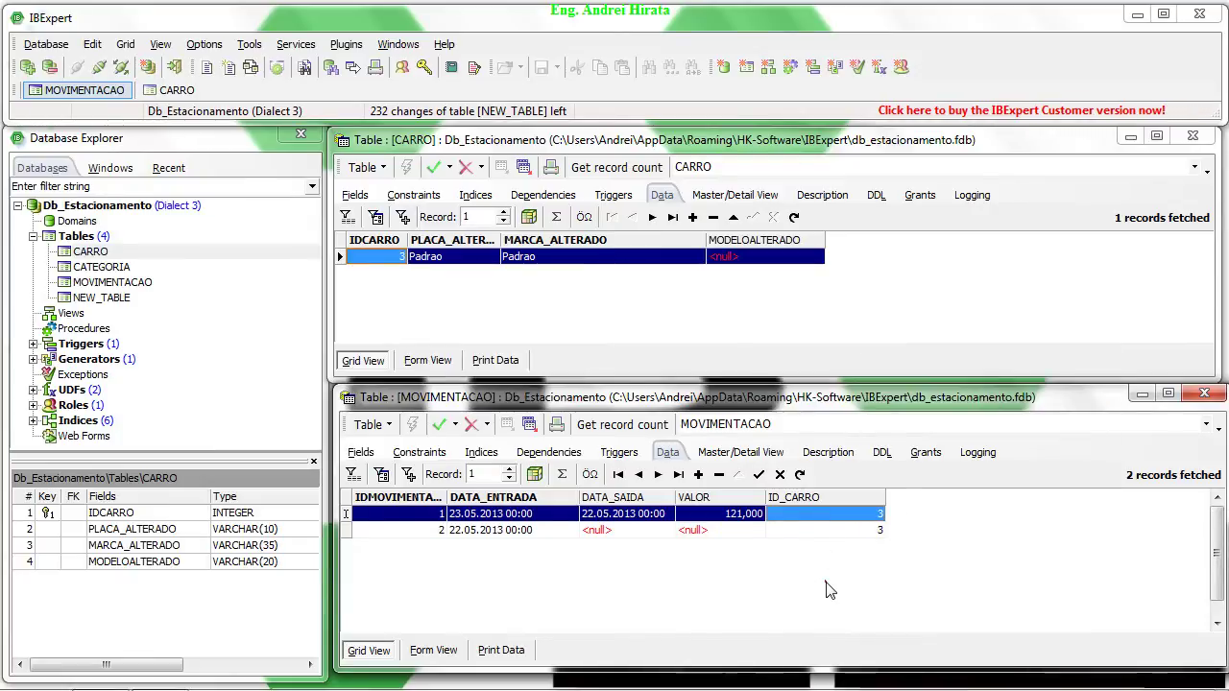
# - Commit the pending transactions of the MOVIMENTACAO and CARRO tables
pyautogui.click(439, 424)
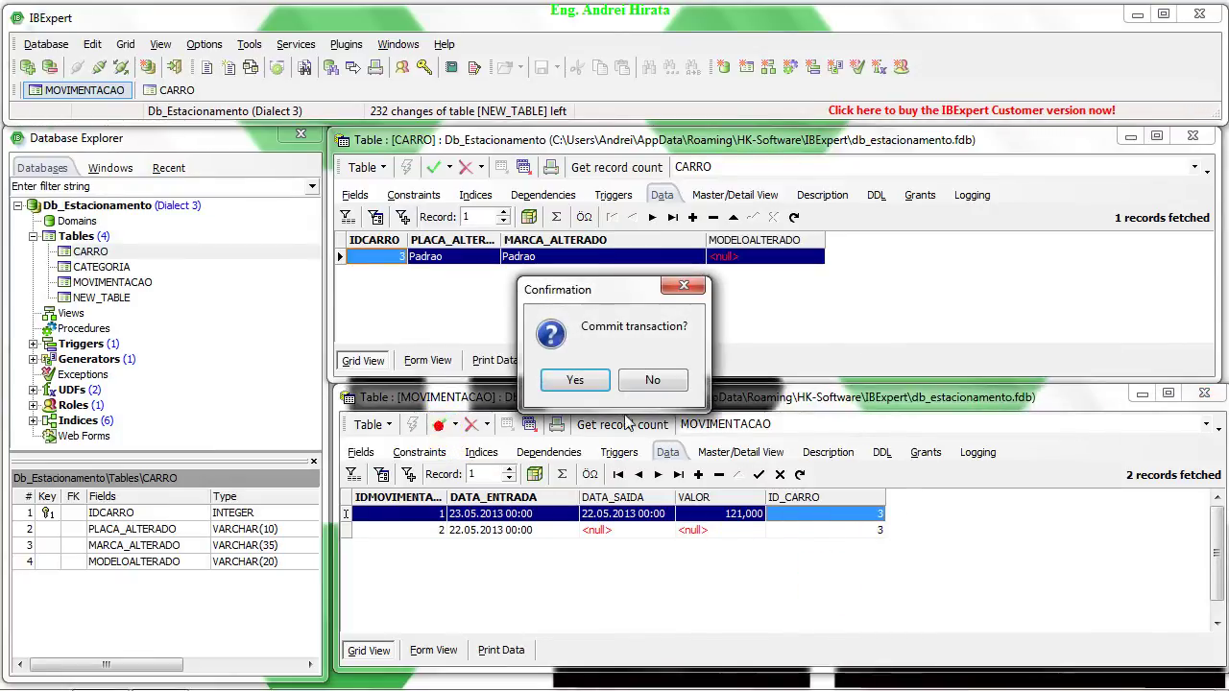
pyautogui.click(575, 385)
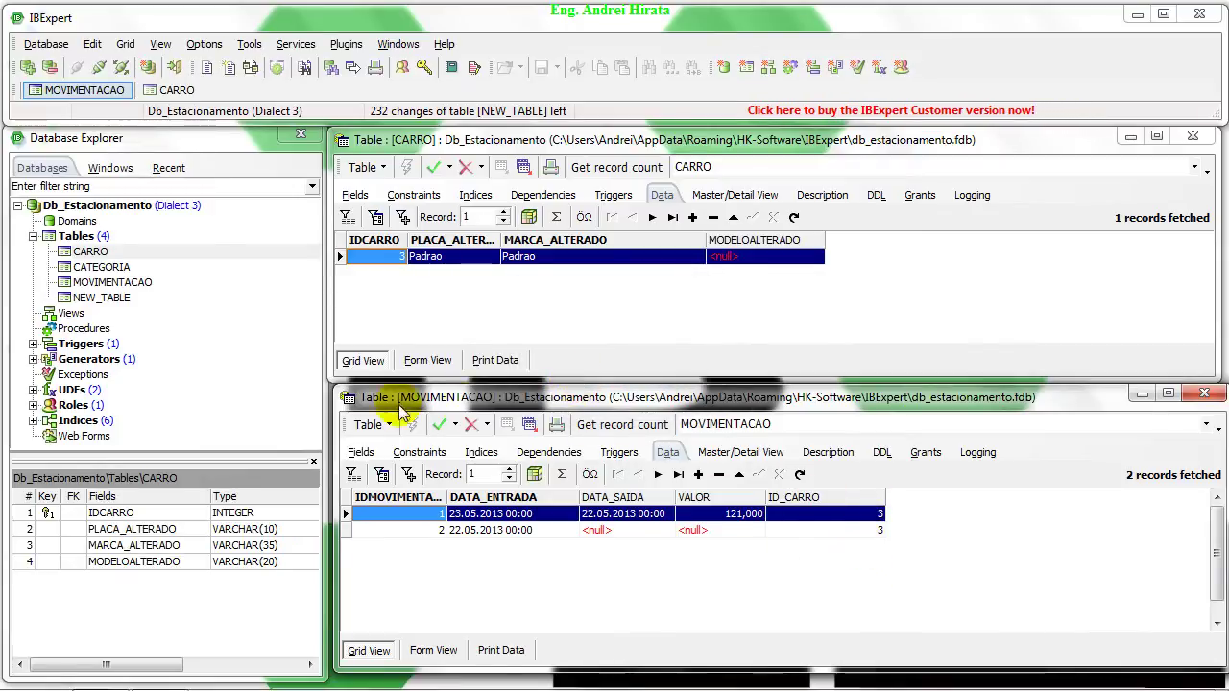
pyautogui.click(433, 166)
pyautogui.press('Return')
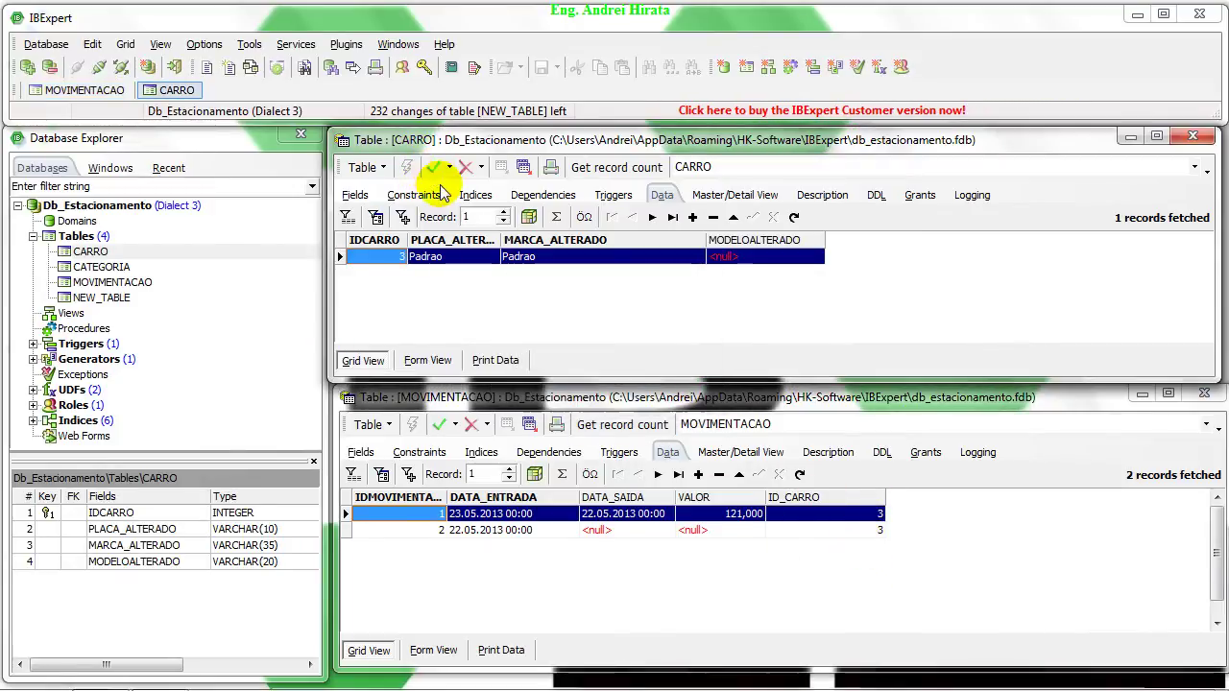
pyautogui.click(422, 455)
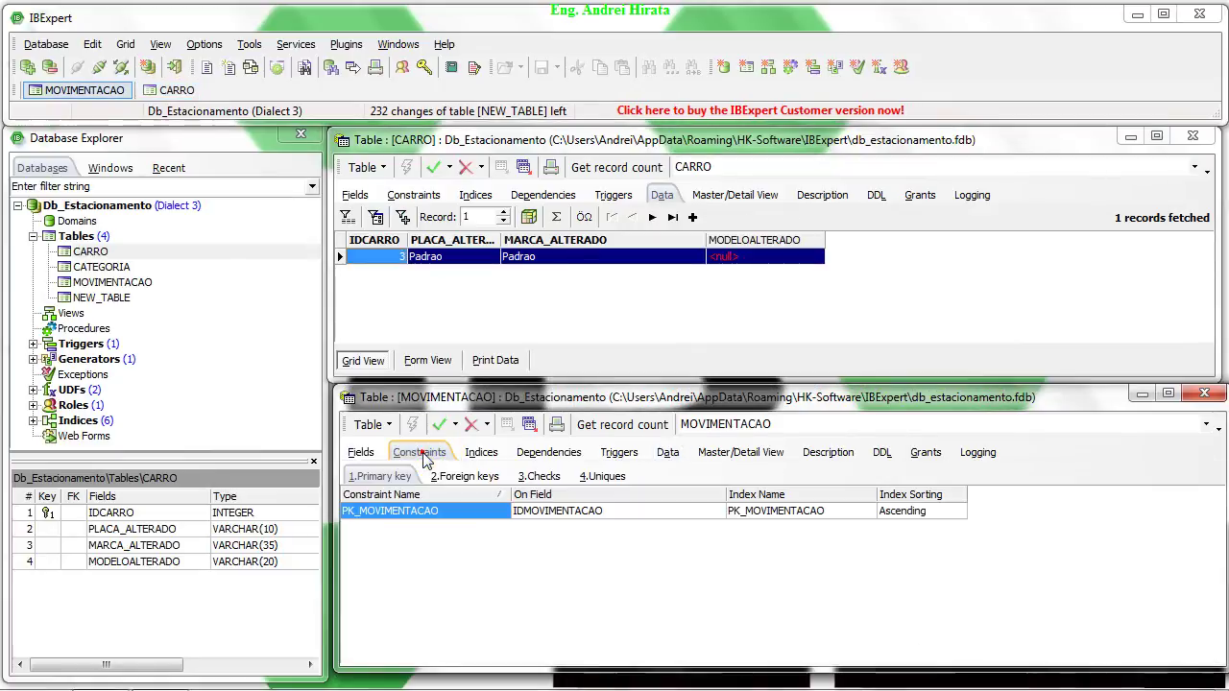
pyautogui.click(447, 477)
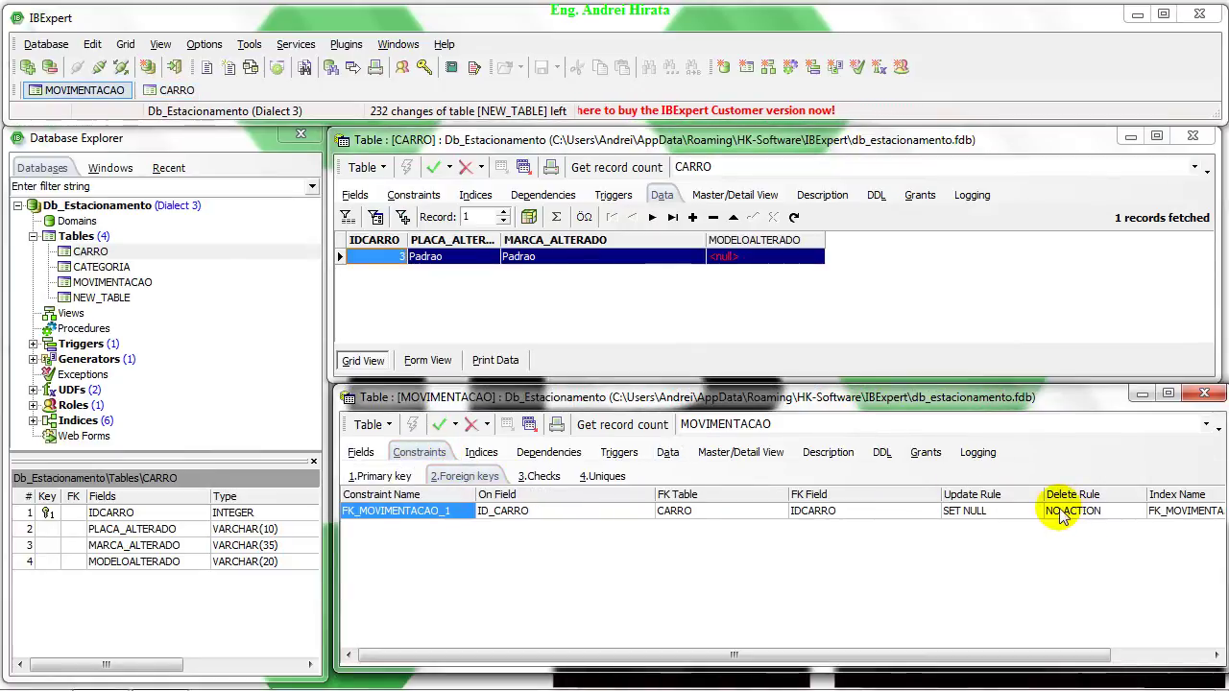
pyautogui.click(1018, 511)
pyautogui.click(1035, 511)
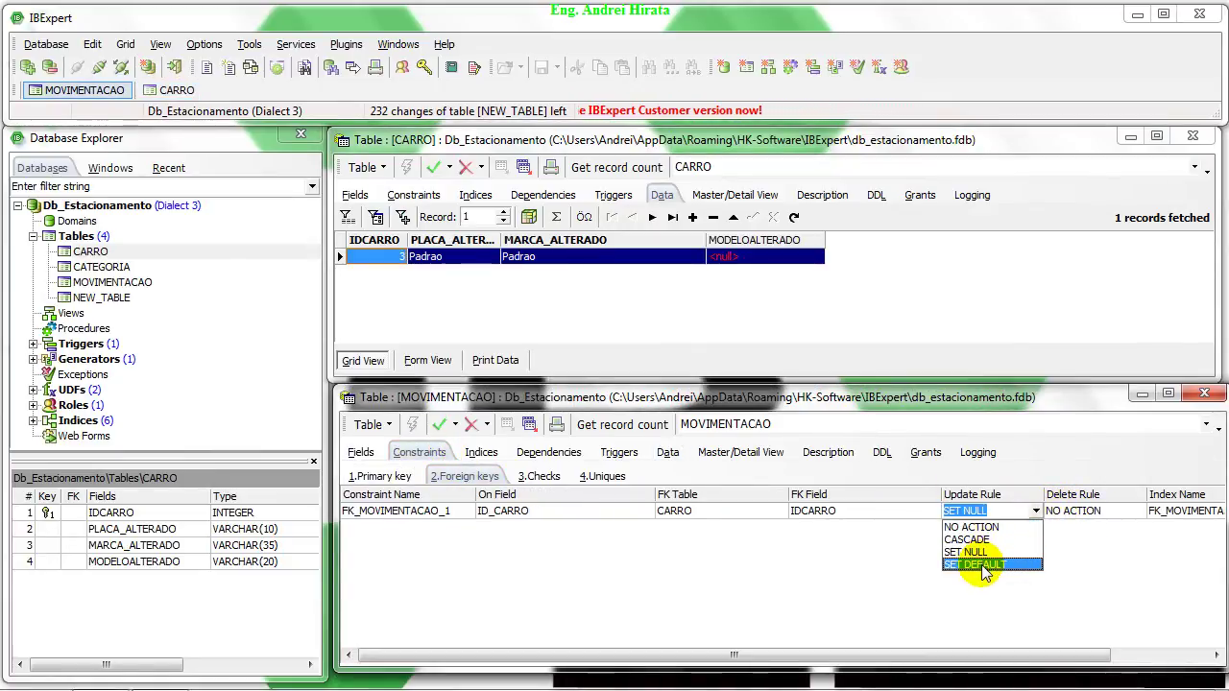
pyautogui.click(579, 573)
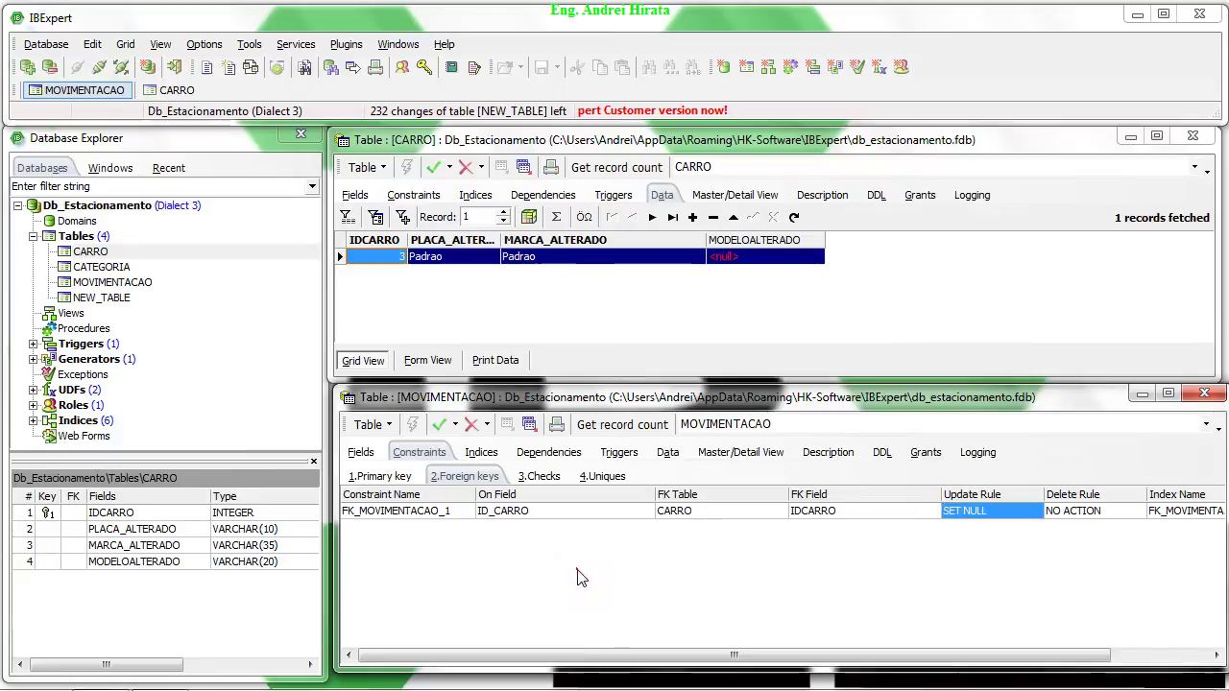
# - Set the default value of MOVIMENTACAO's ID_CARRO field to 1 and commit the change
pyautogui.click(363, 455)
pyautogui.doubleClick(502, 572)
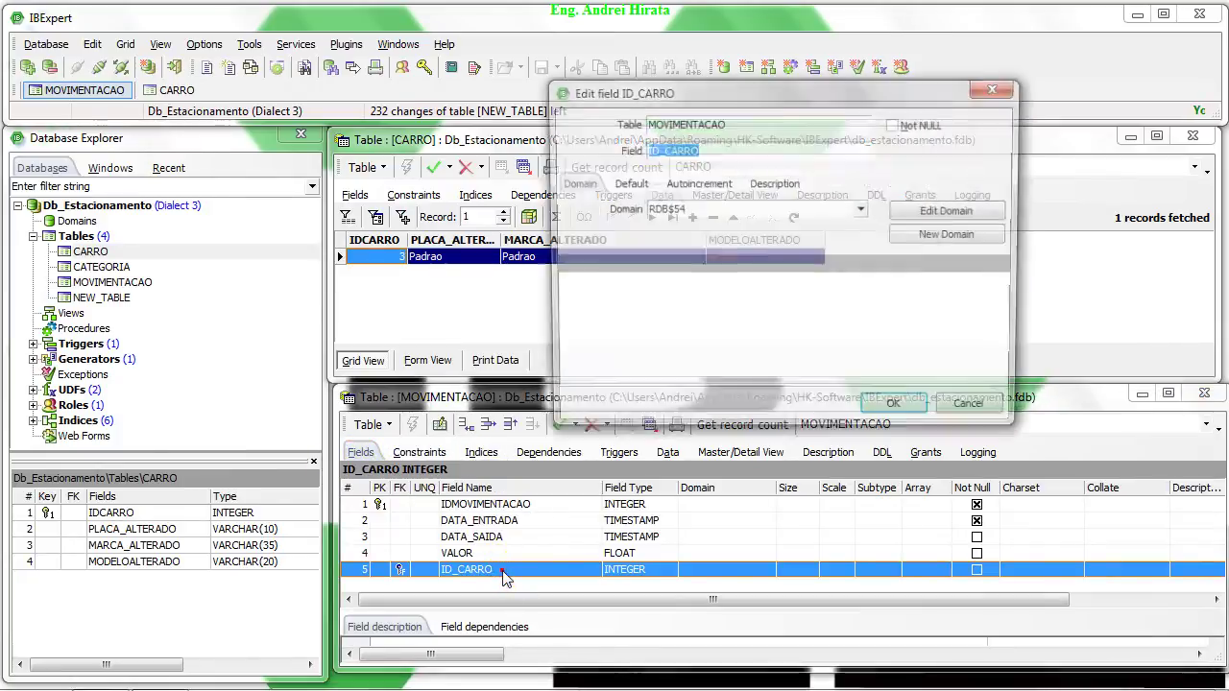
pyautogui.click(627, 184)
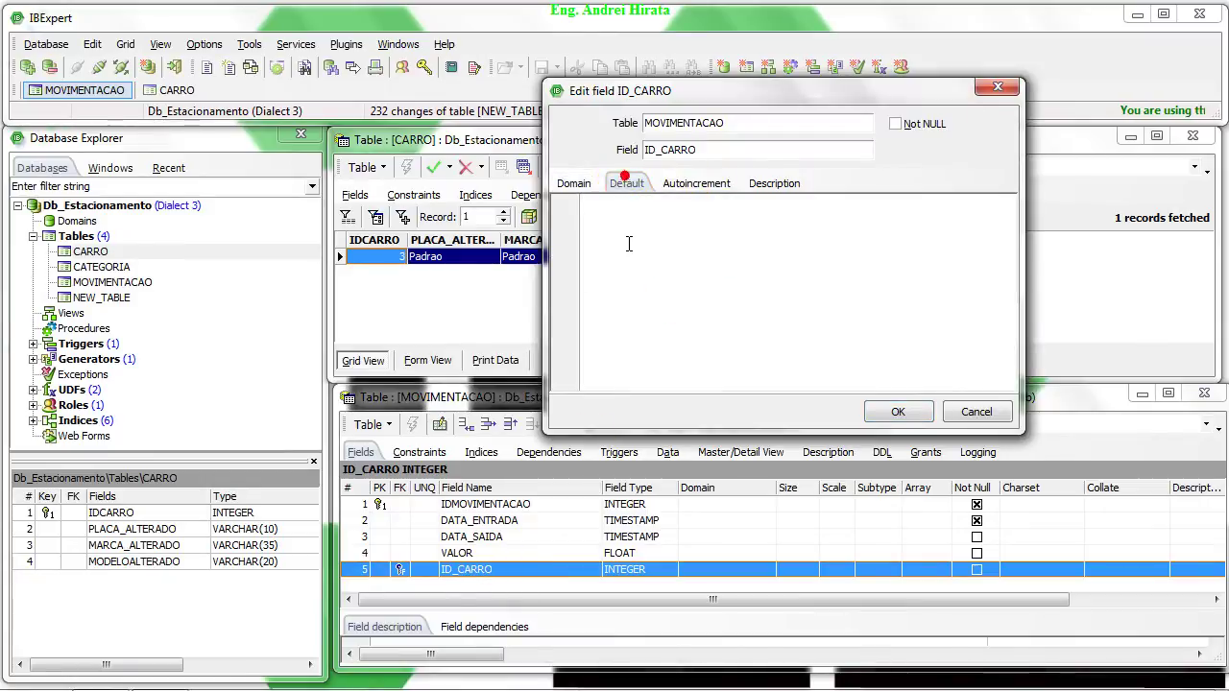
pyautogui.write('1')
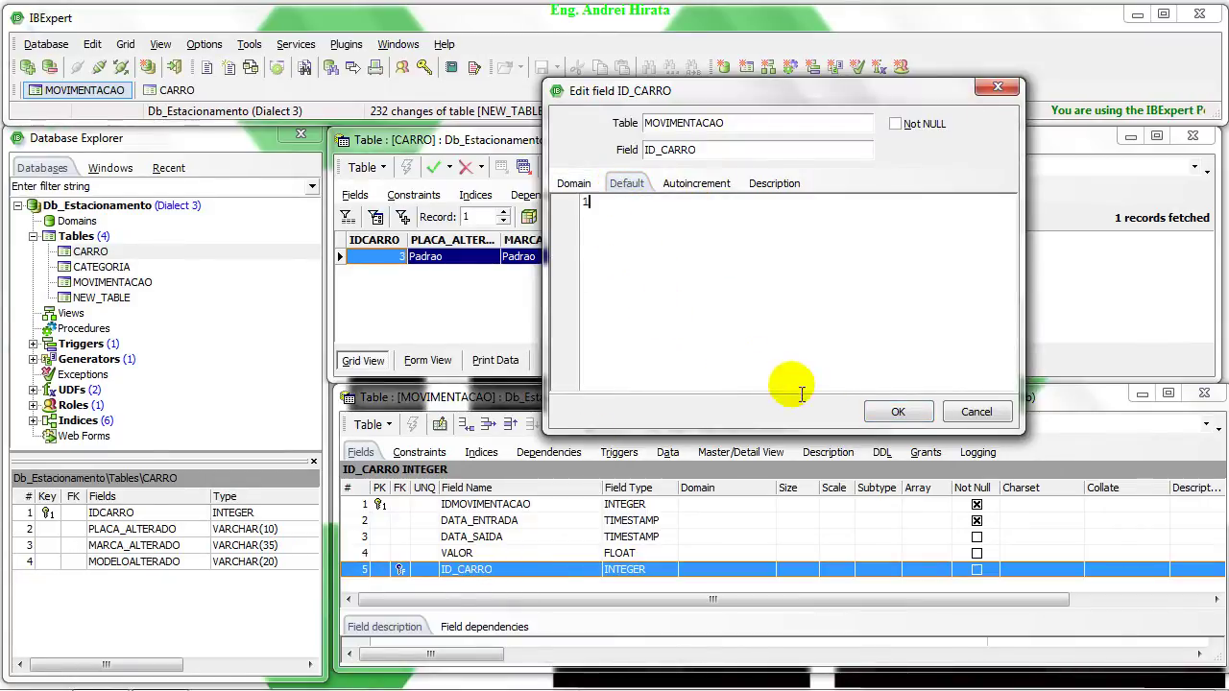
pyautogui.click(893, 411)
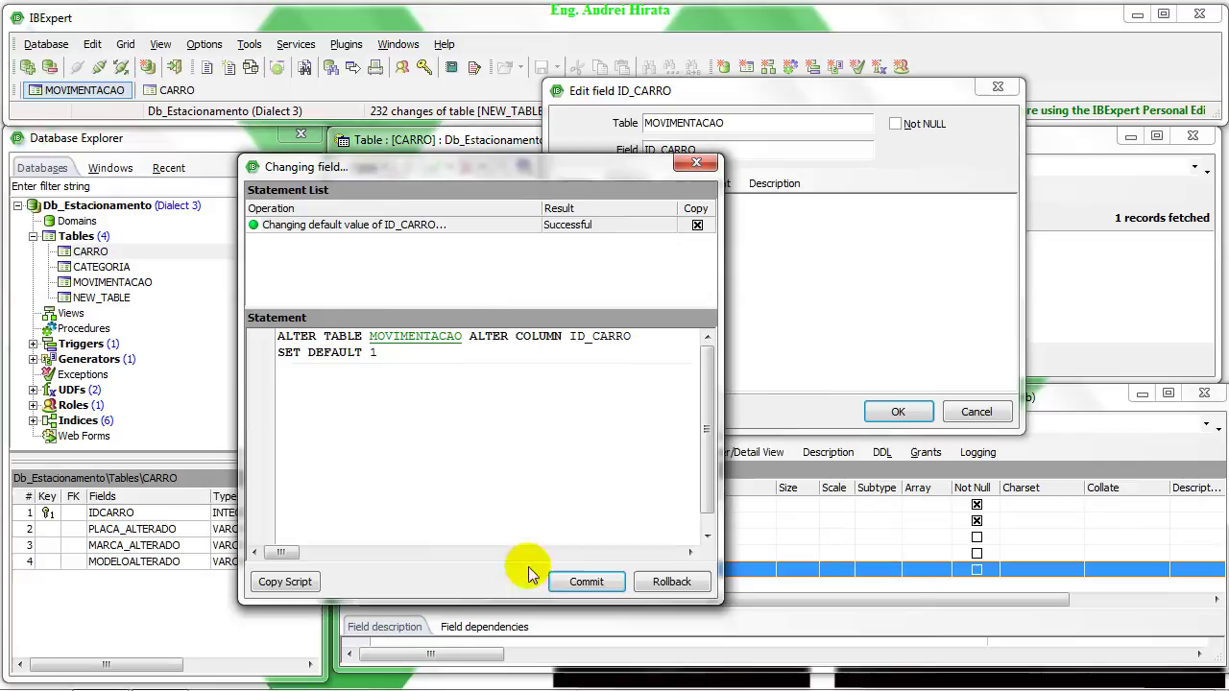
pyautogui.click(579, 582)
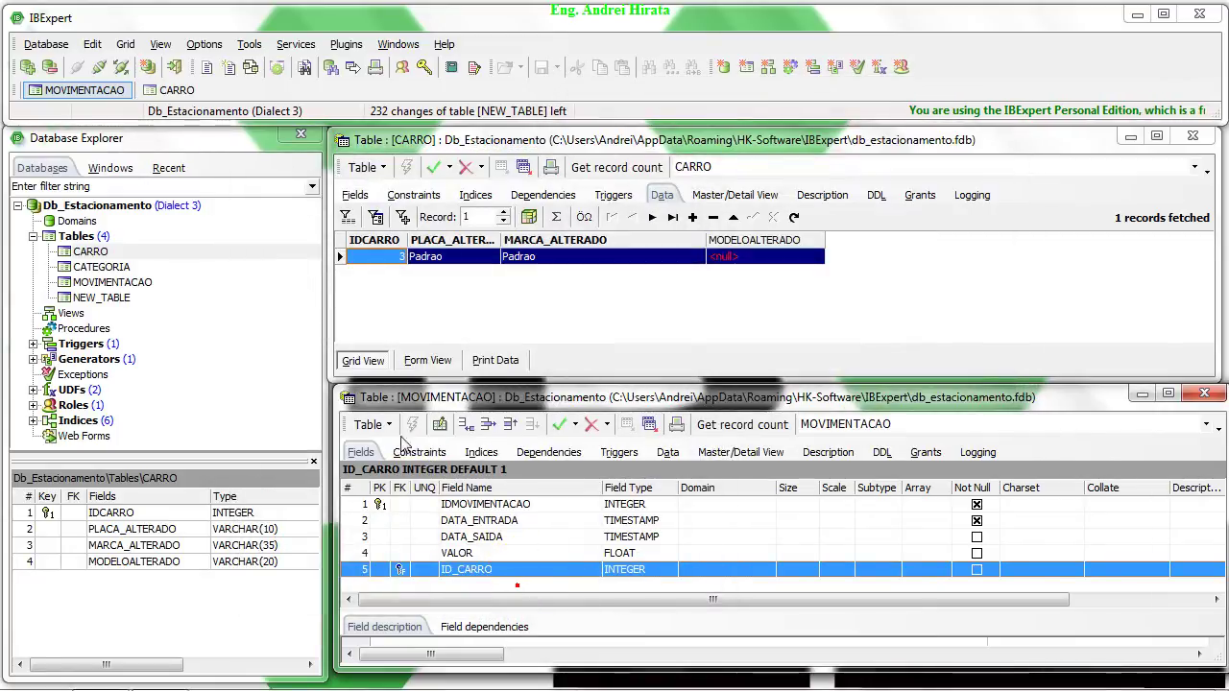
# - Add a CARRO record with IDCARRO 1 and "aaa" for plate, brand and model, and commit it
pyautogui.click(428, 288)
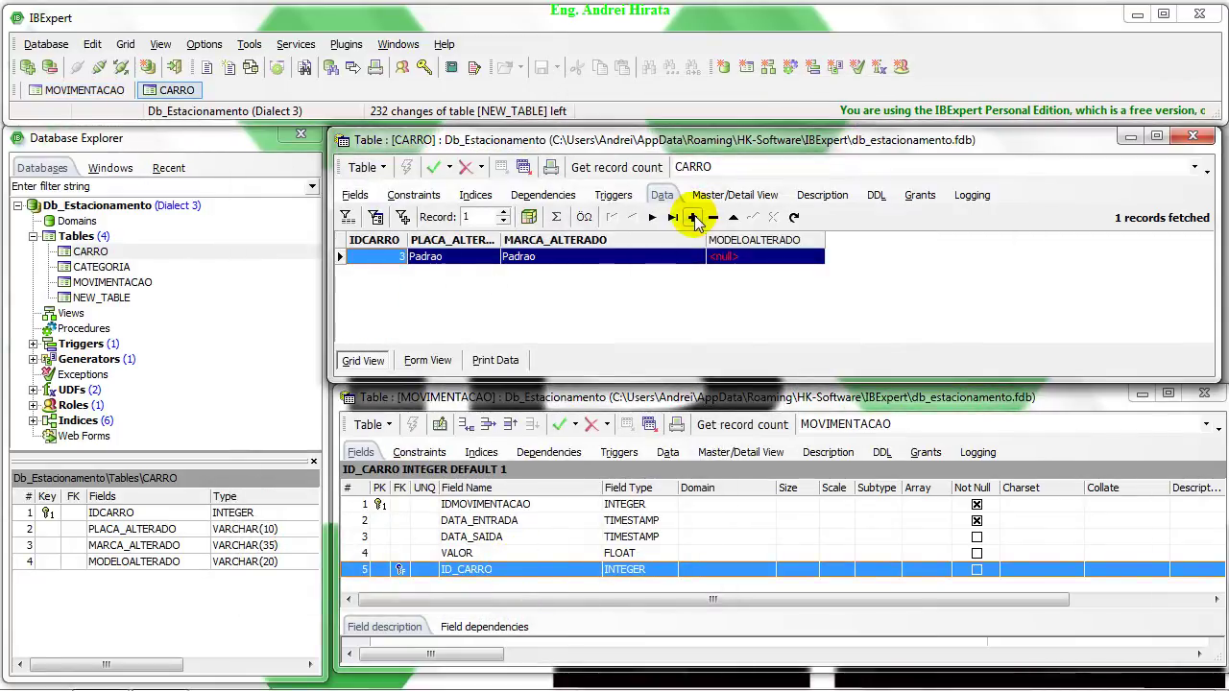
pyautogui.click(694, 218)
pyautogui.write('1')
pyautogui.click(456, 267)
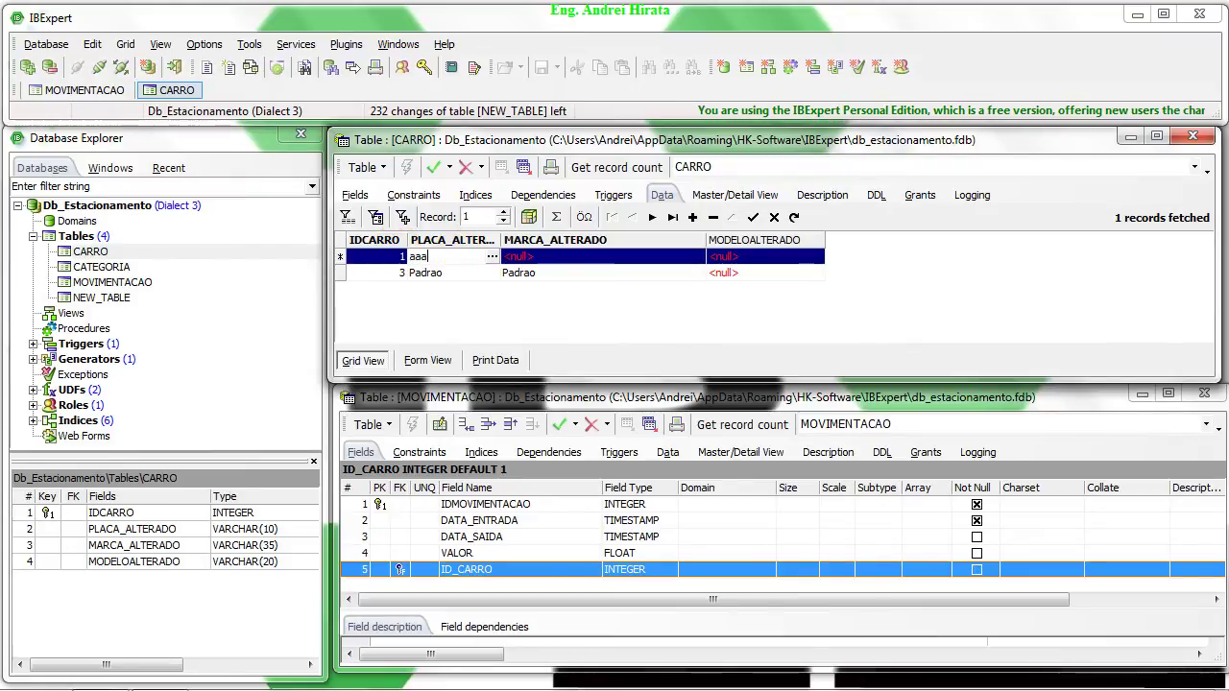
pyautogui.click(524, 300)
pyautogui.click(555, 265)
pyautogui.write('aaa')
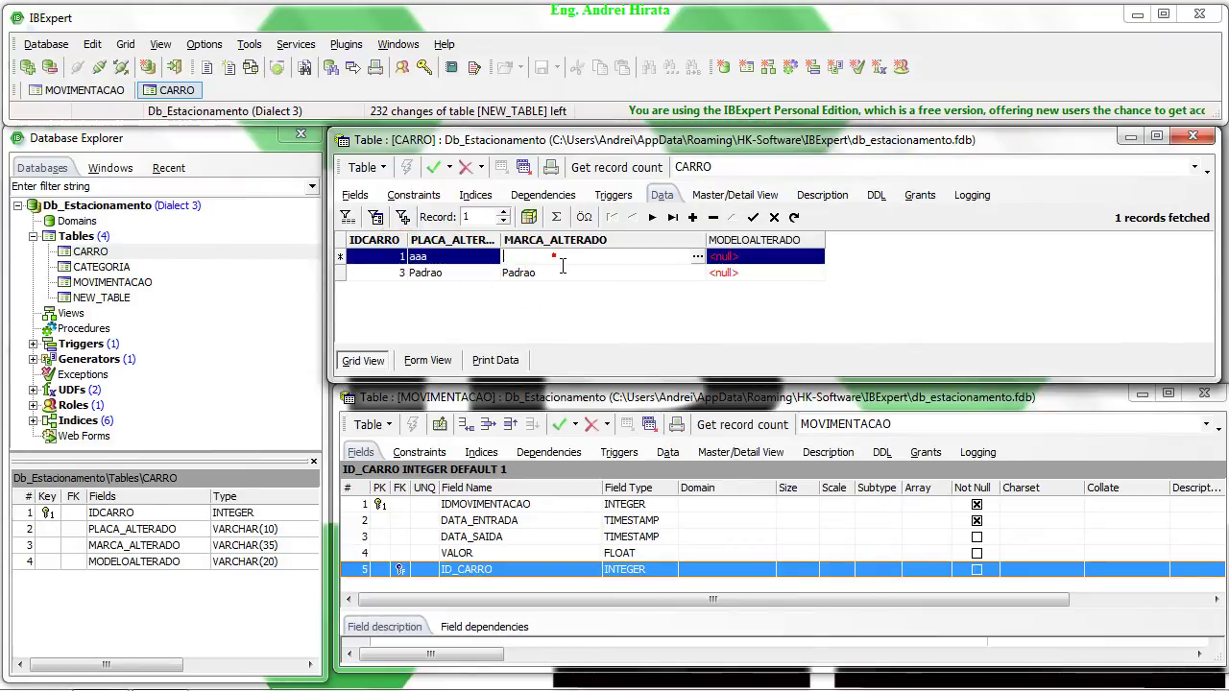
pyautogui.click(722, 259)
pyautogui.write('aaa')
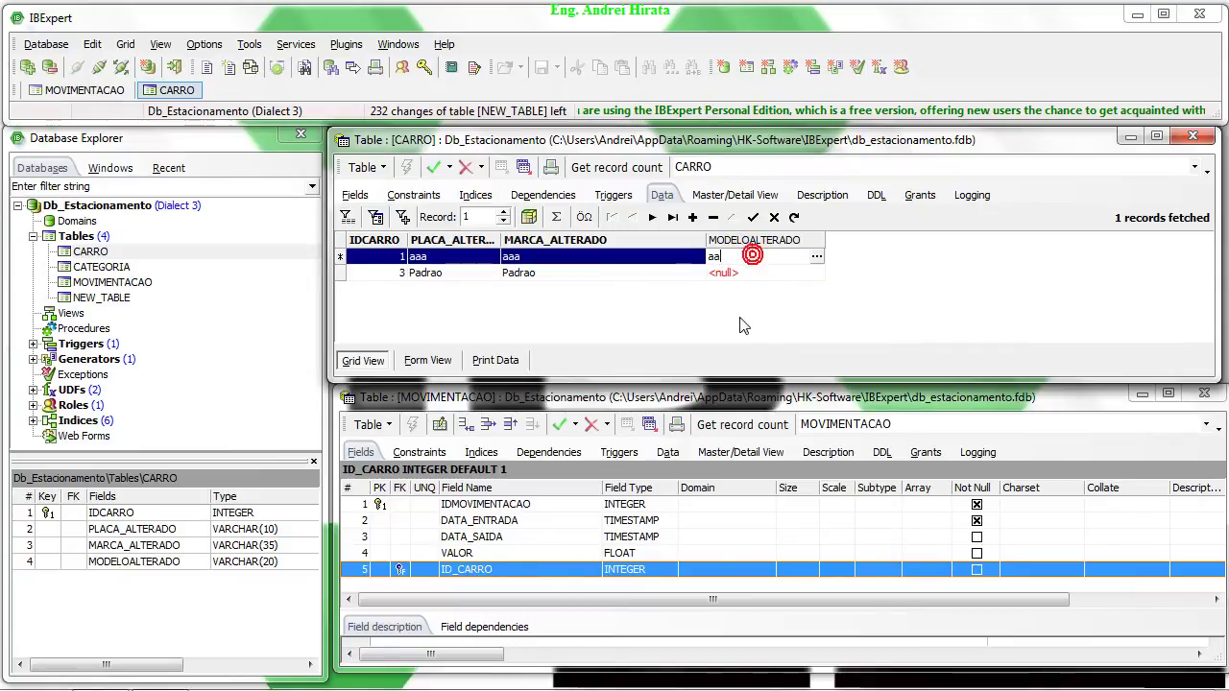
pyautogui.click(738, 321)
pyautogui.click(744, 221)
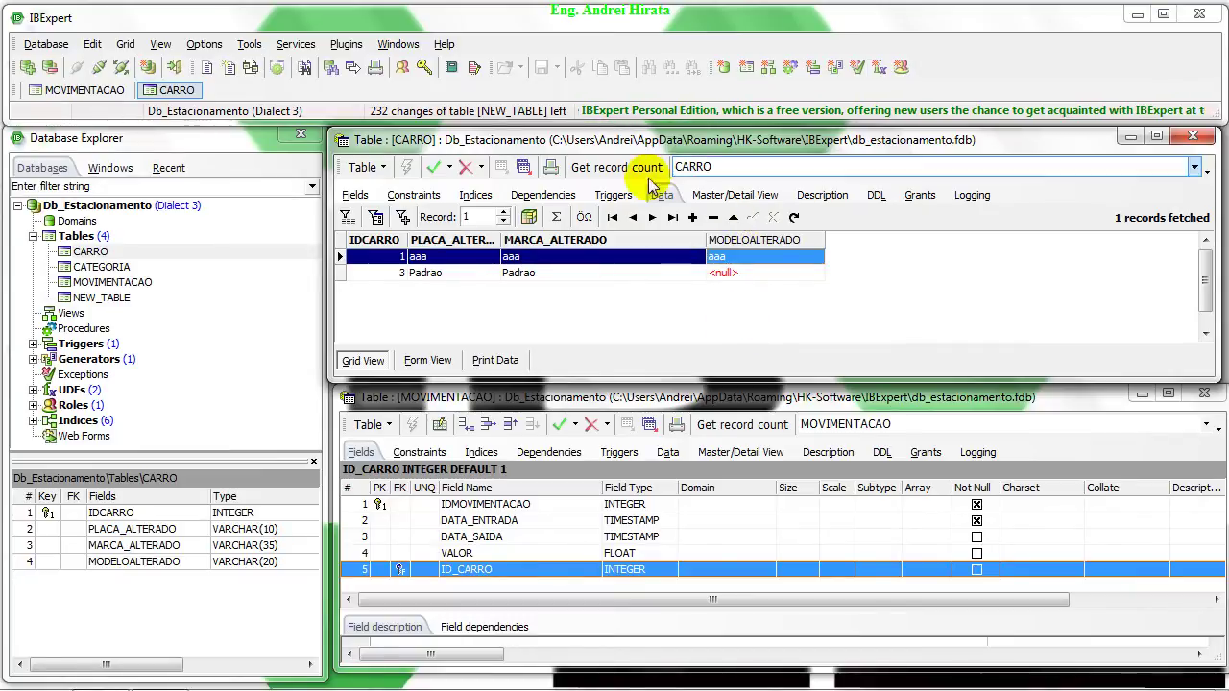
pyautogui.click(435, 168)
pyautogui.press('Return')
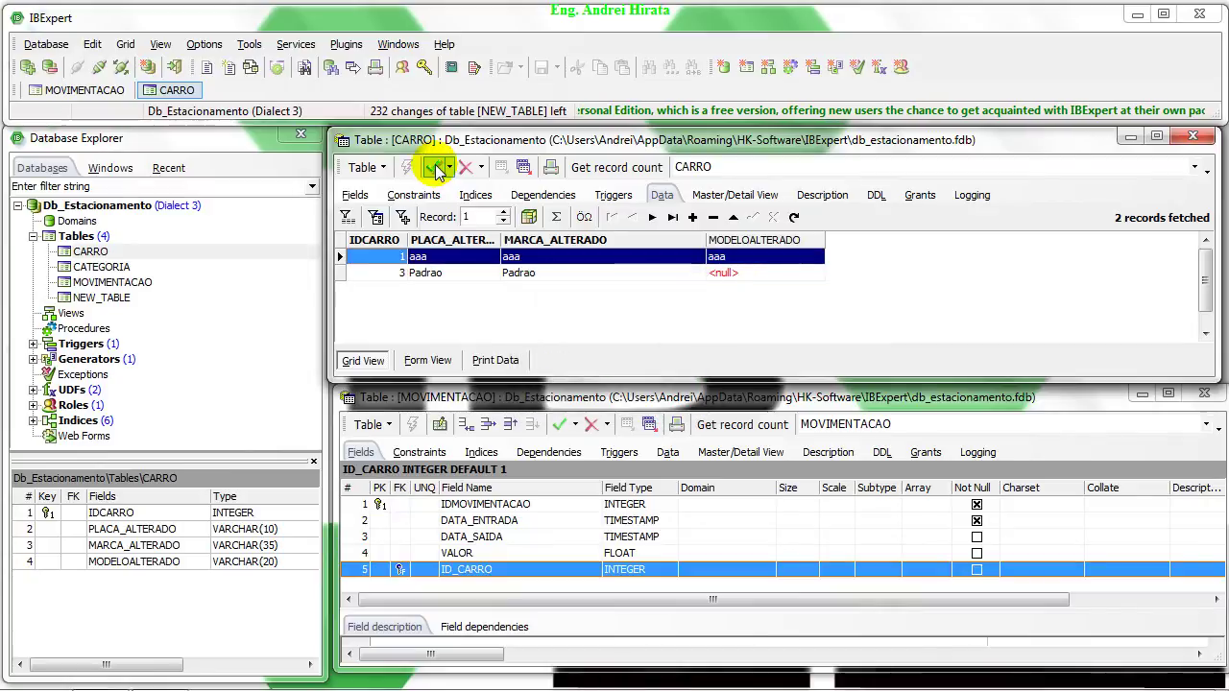
# - Set the update rule of MOVIMENTACAO's foreign key to SET DEFAULT, commit the pending transaction and compile the change
pyautogui.click(420, 454)
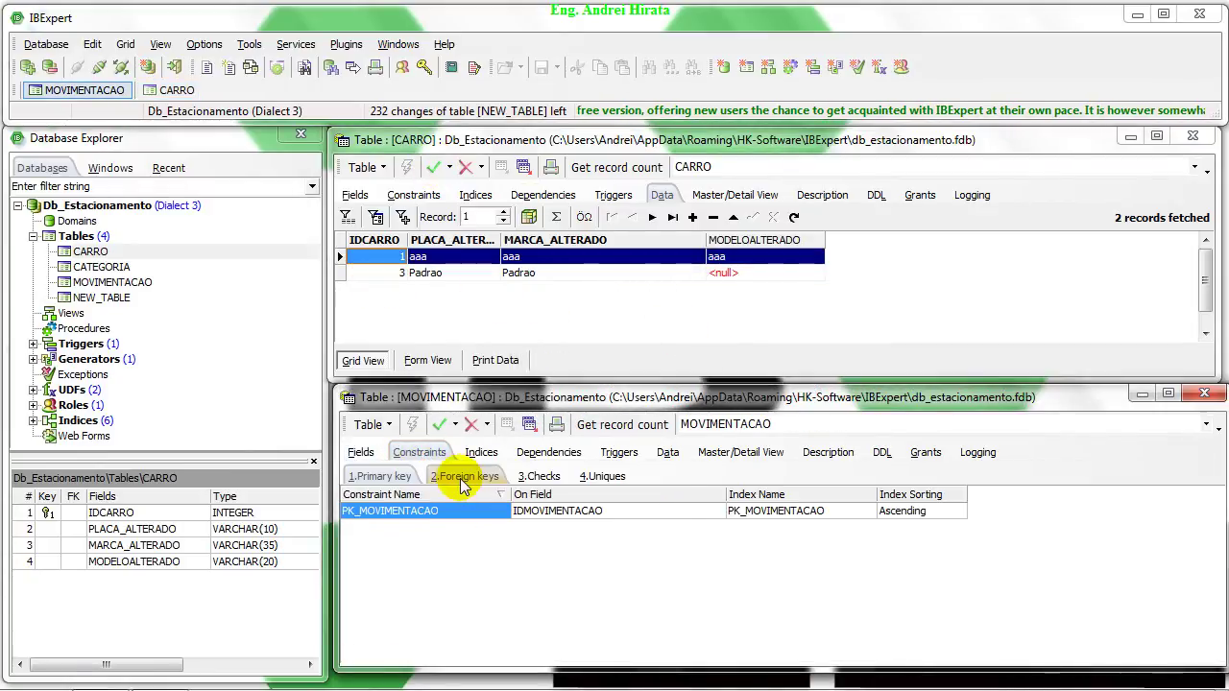
pyautogui.click(463, 477)
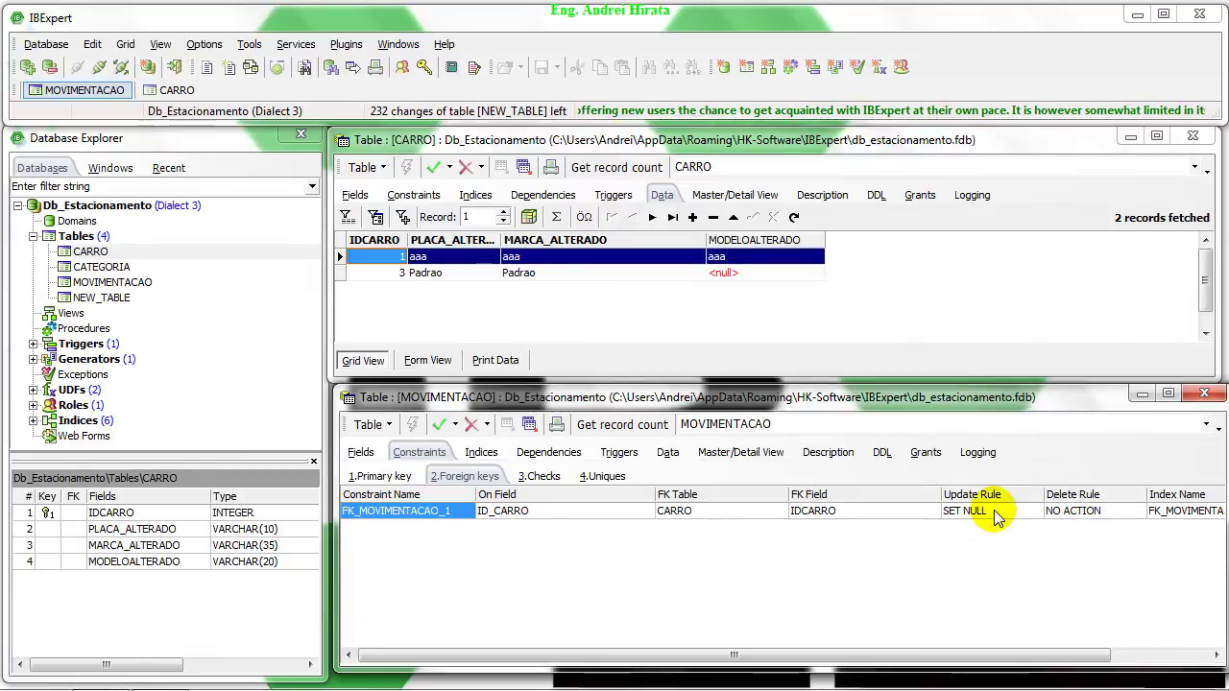
pyautogui.click(1029, 516)
pyautogui.click(1037, 511)
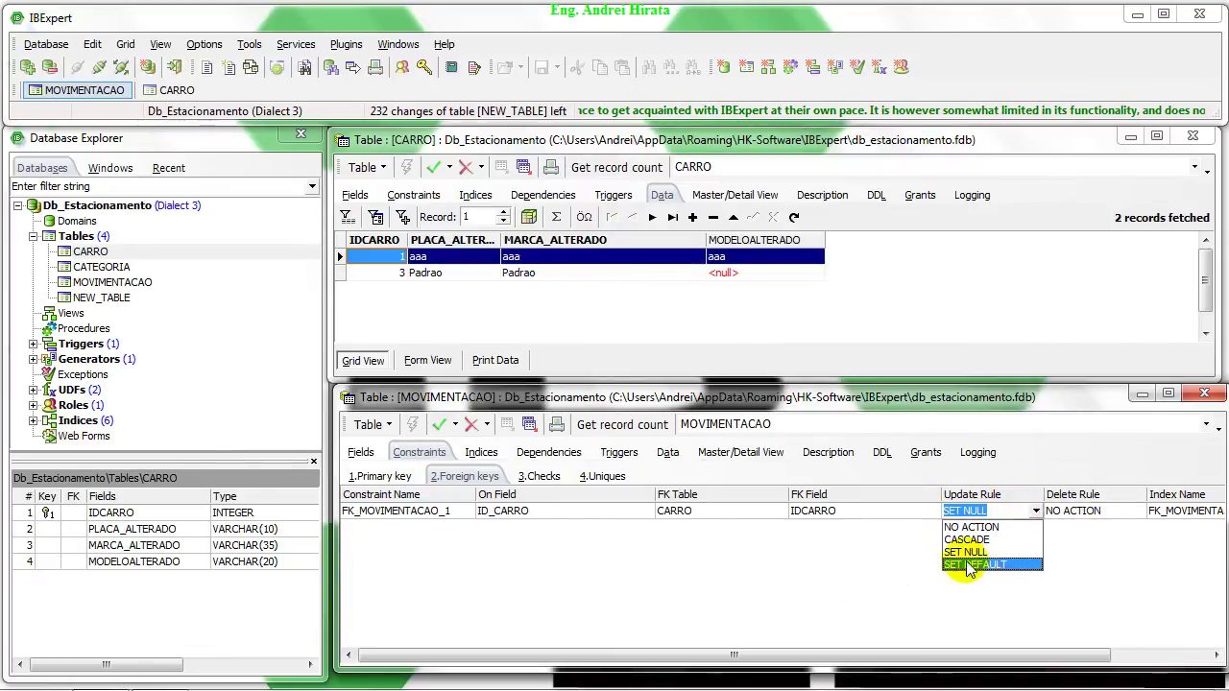
pyautogui.click(993, 564)
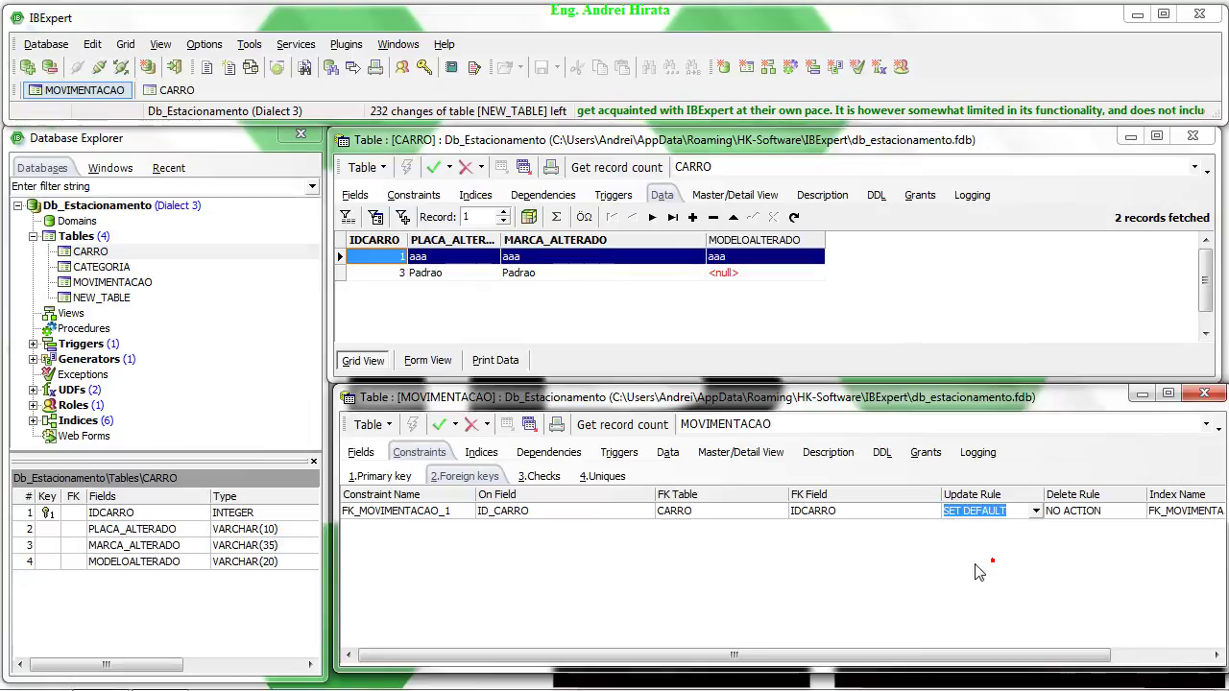
pyautogui.click(439, 424)
pyautogui.click(574, 380)
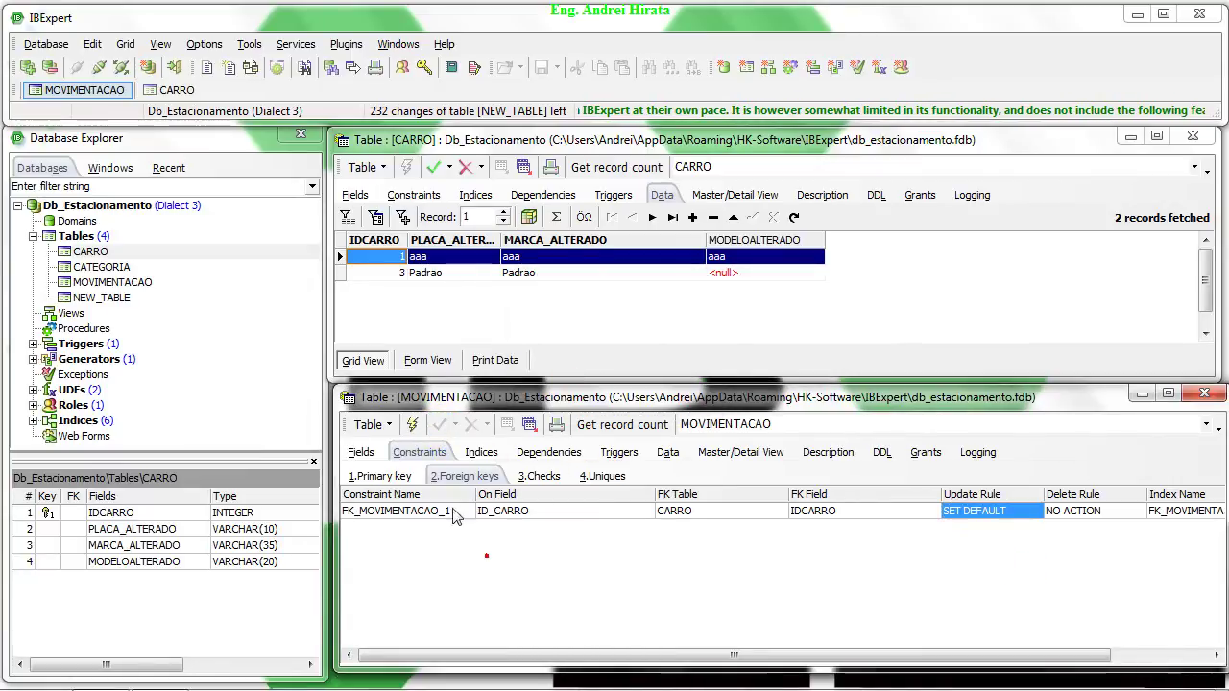
pyautogui.click(412, 426)
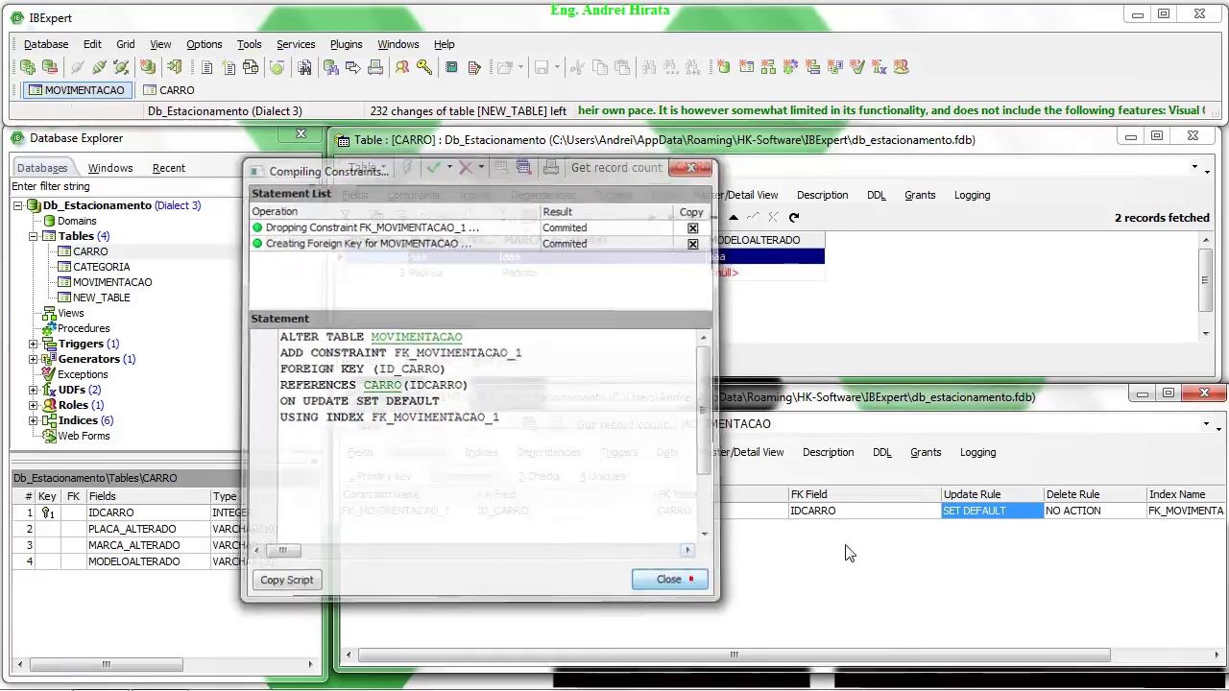
pyautogui.click(660, 580)
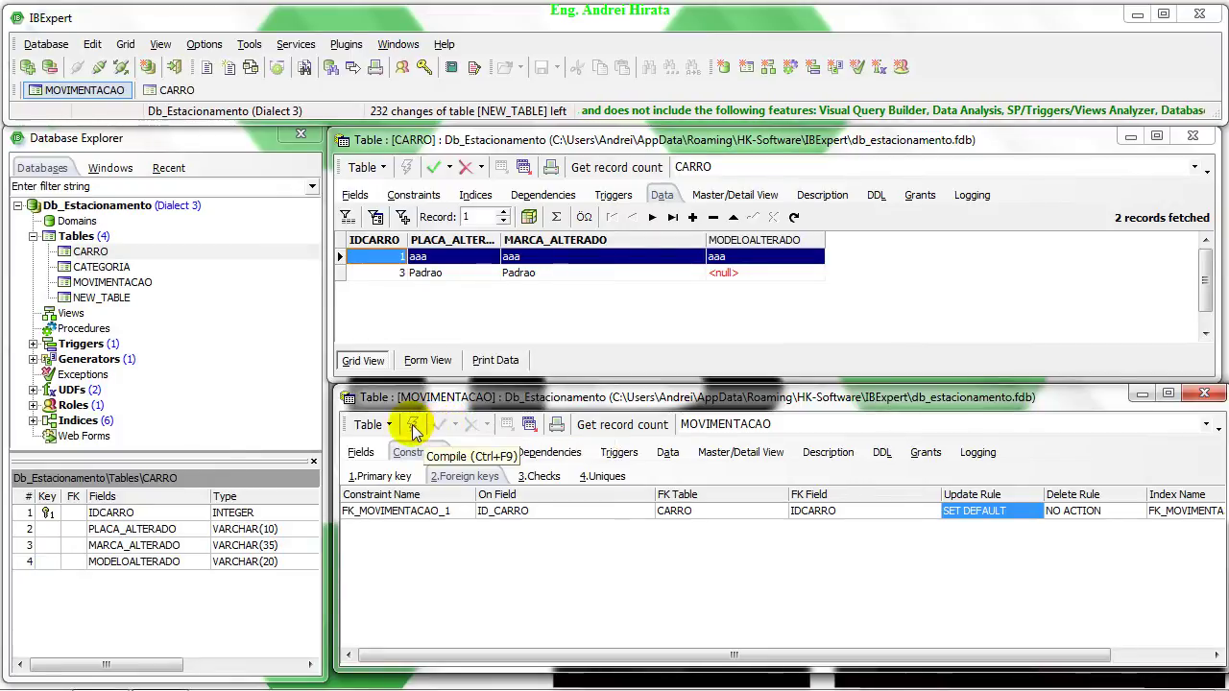
pyautogui.click(457, 592)
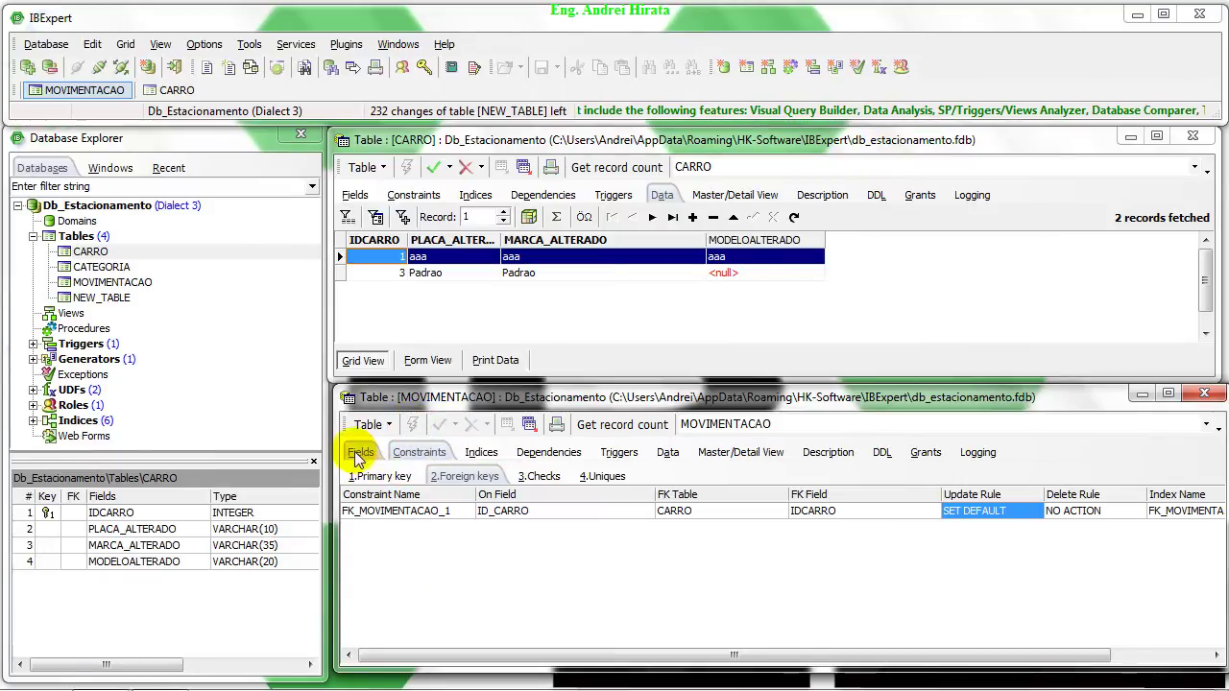
# - Check the default value of MOVIMENTACAO's ID_CARRO field and the update rule of its foreign key
pyautogui.click(361, 453)
pyautogui.doubleClick(493, 573)
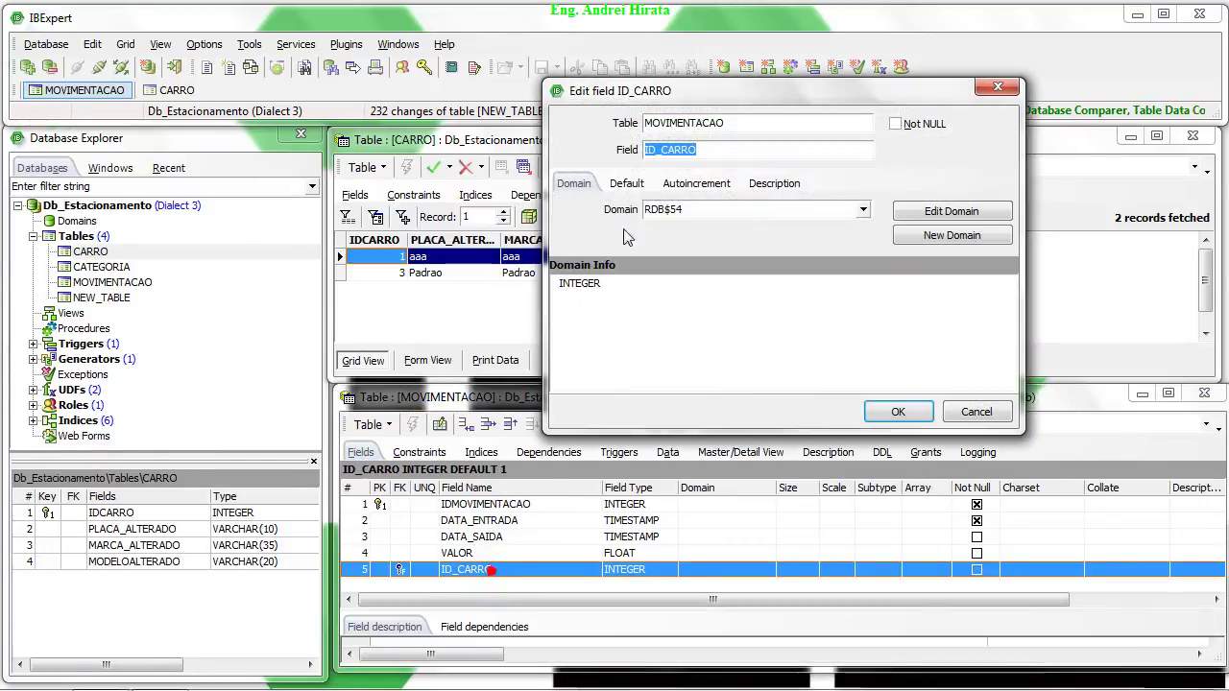
pyautogui.click(626, 183)
pyautogui.click(976, 411)
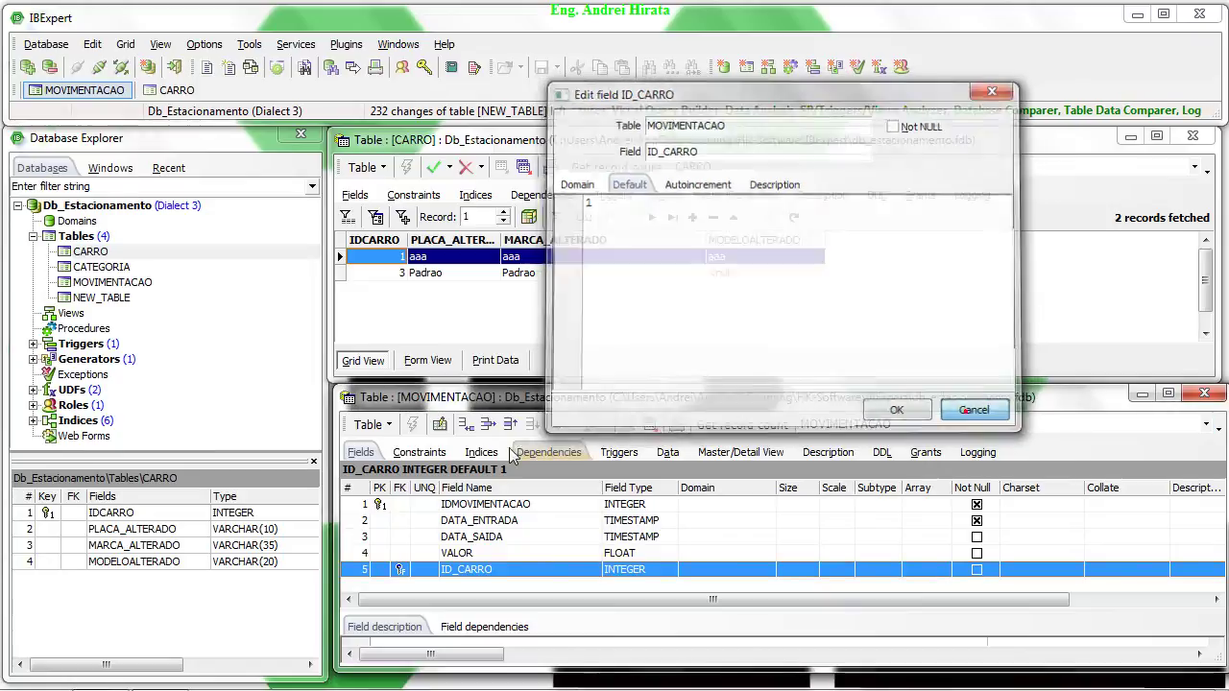
pyautogui.click(437, 451)
pyautogui.click(468, 477)
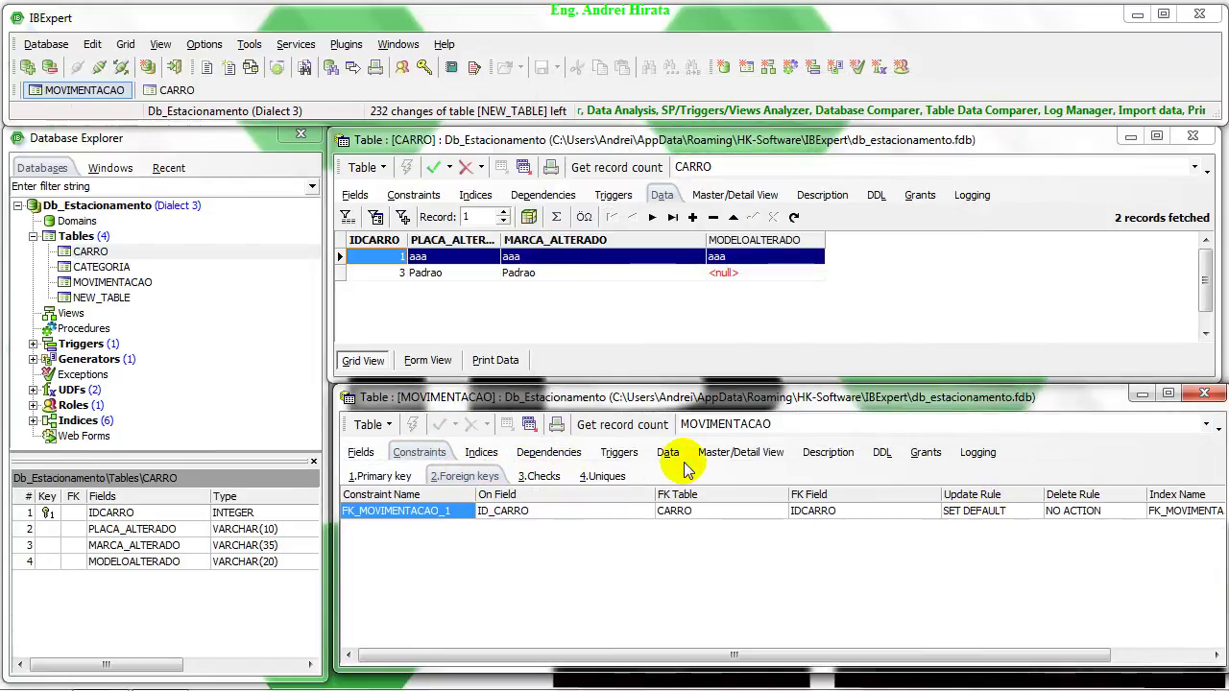
# - Change the IDCARRO of the "Padrao" CARRO record to 4, commit it, and refresh the MOVIMENTACAO data to check ID_CARRO
pyautogui.click(672, 455)
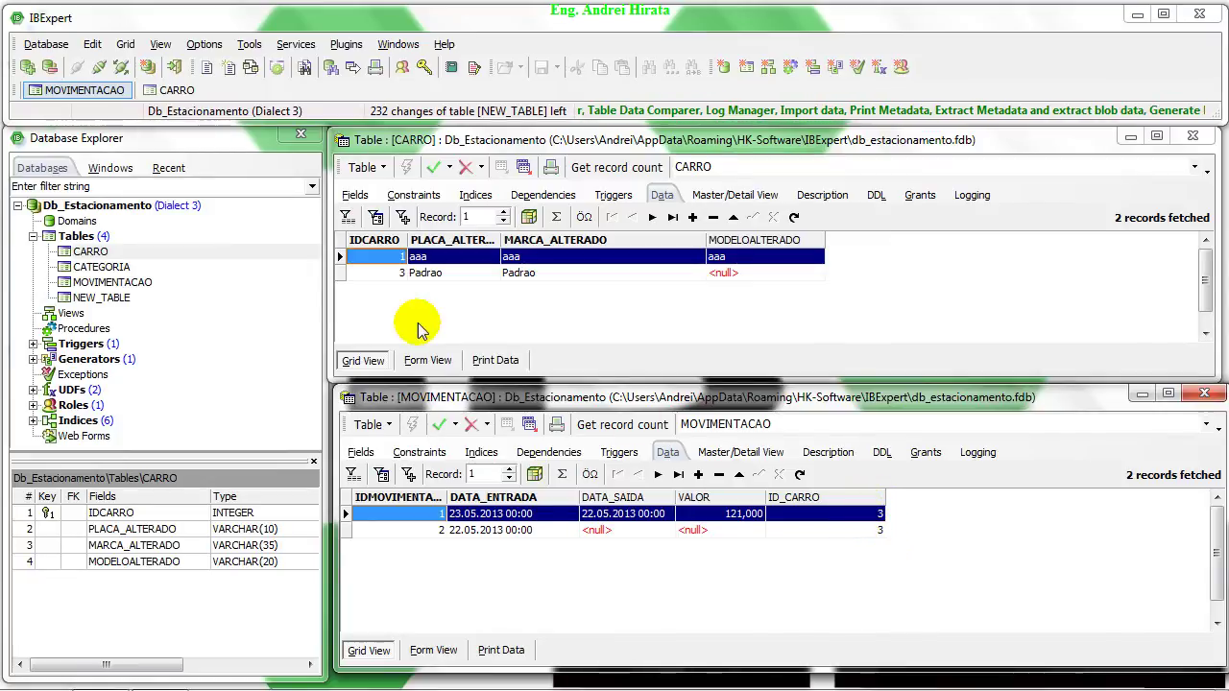
pyautogui.click(370, 274)
pyautogui.write('4')
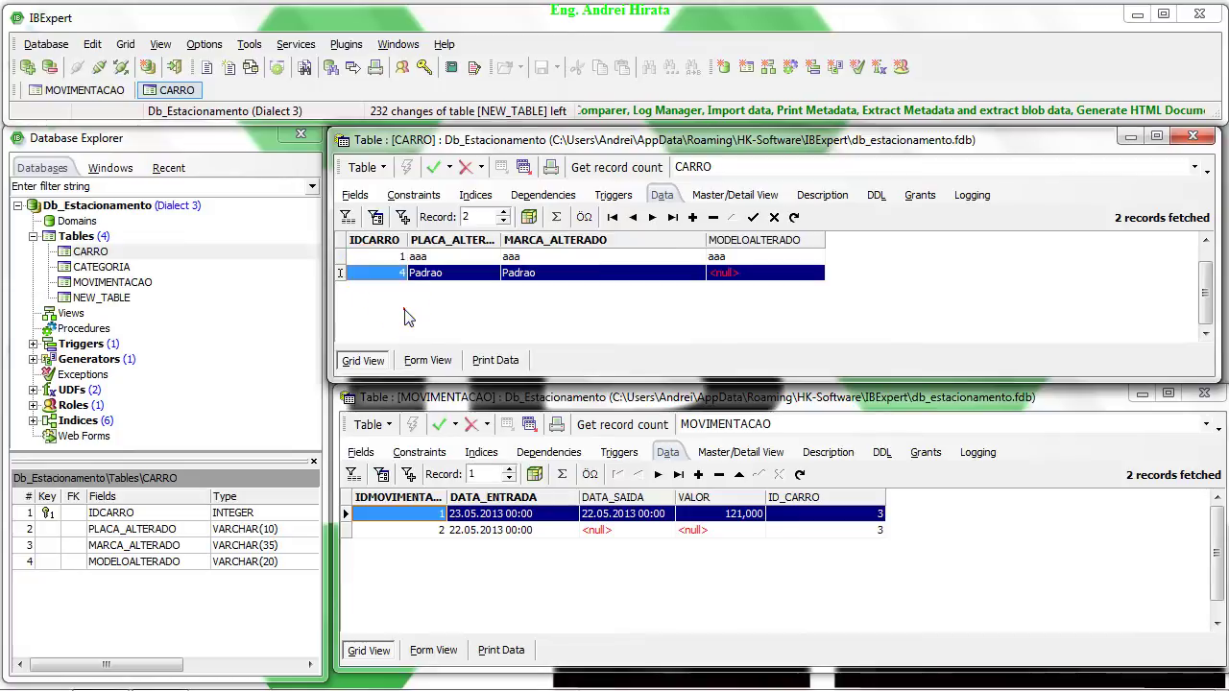
pyautogui.click(459, 165)
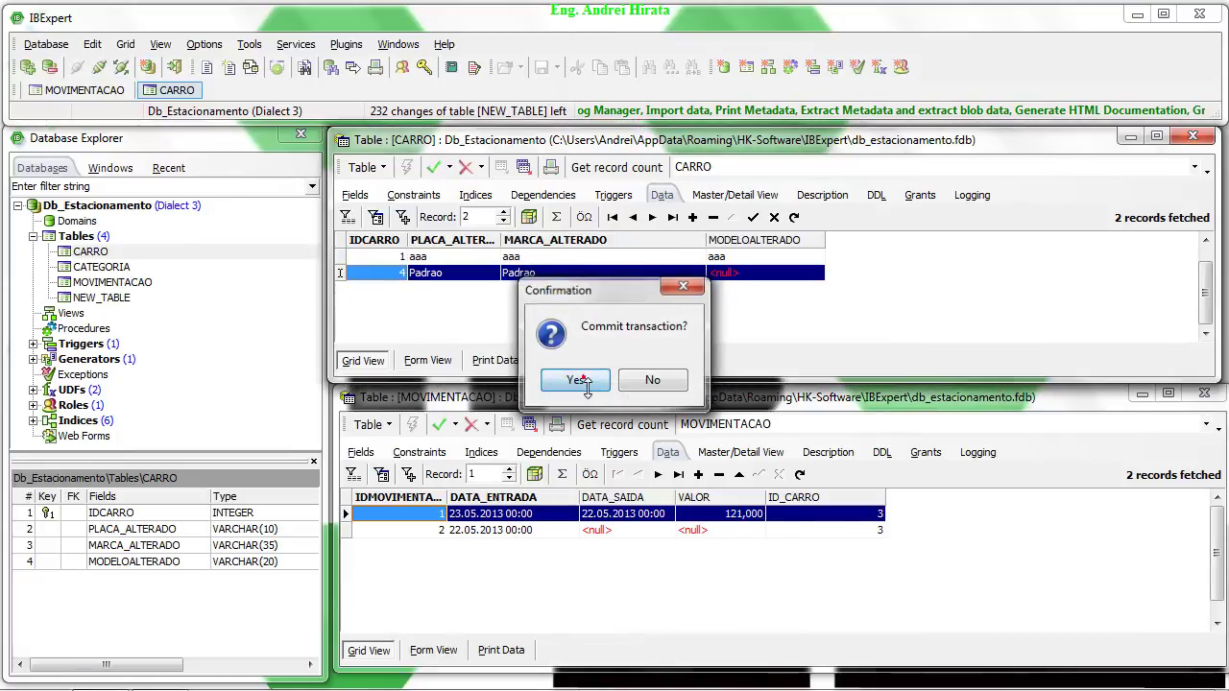
pyautogui.click(577, 376)
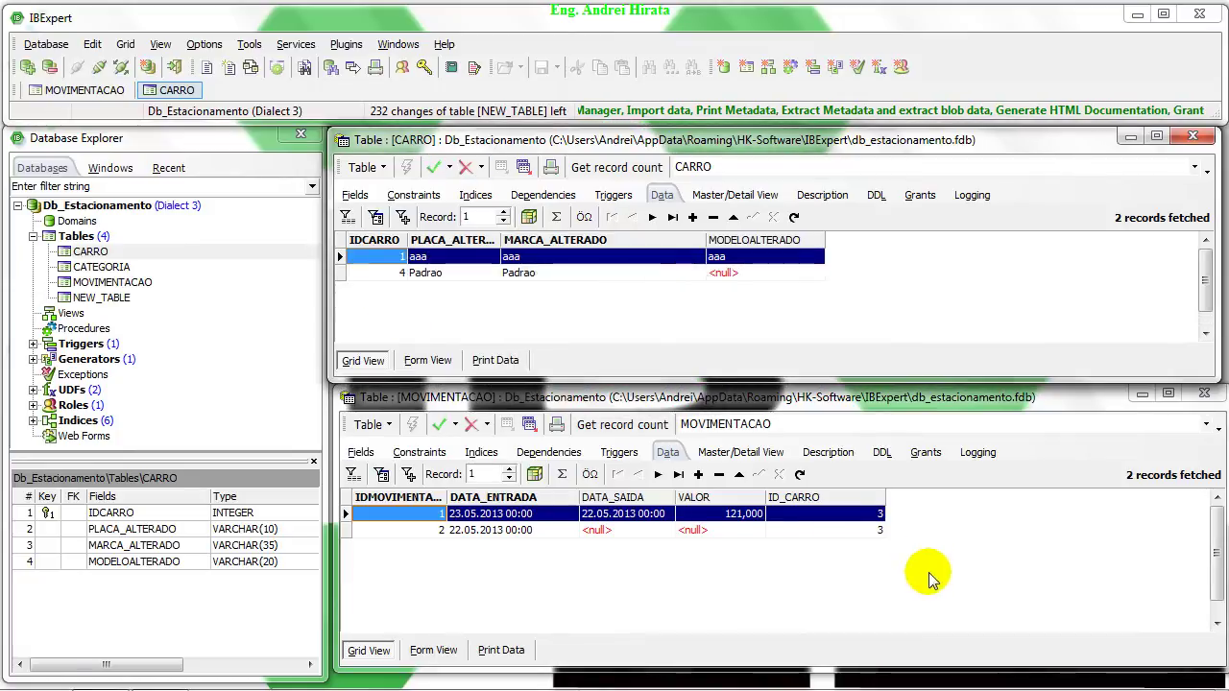
pyautogui.click(799, 474)
pyautogui.click(867, 531)
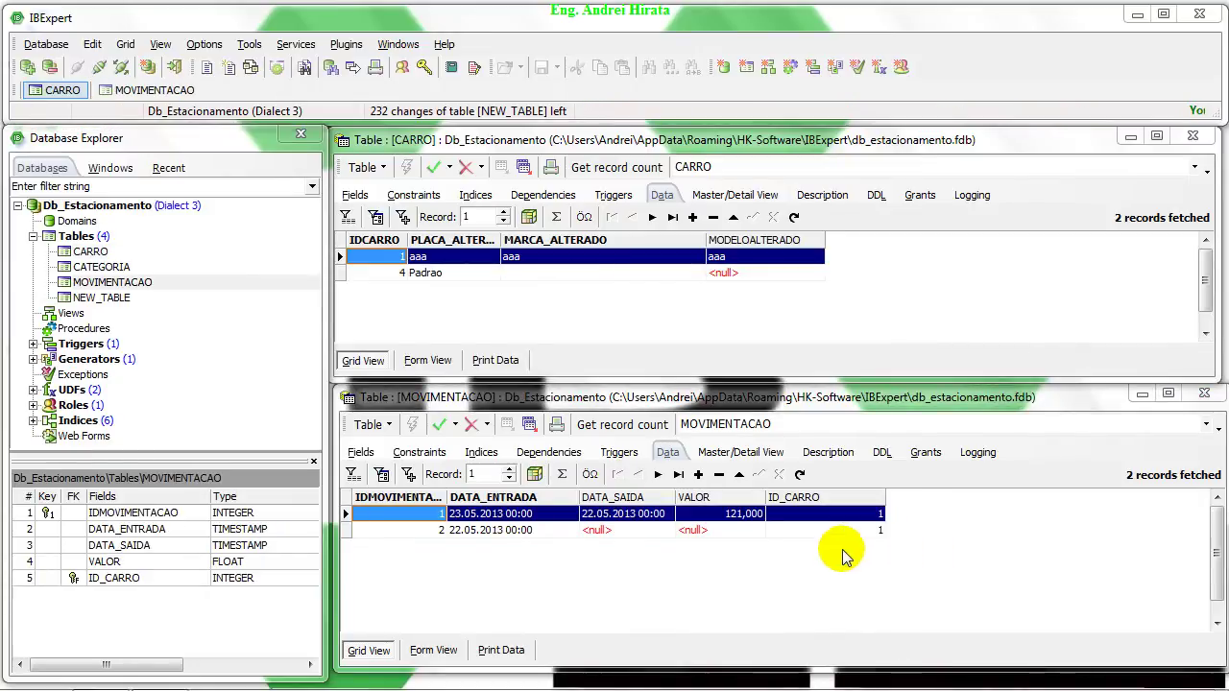
# - Try to set the update rule of MOVIMENTACAO's foreign key to NO ACTION by committing the pending transaction
pyautogui.click(415, 452)
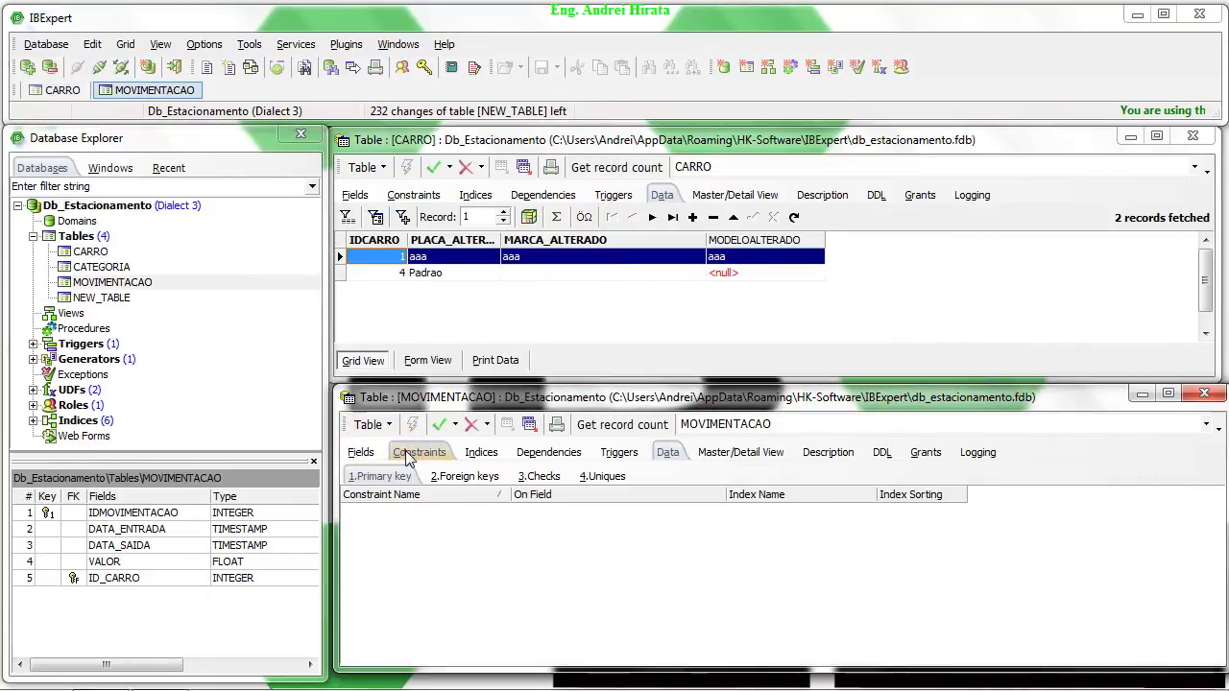
pyautogui.click(448, 479)
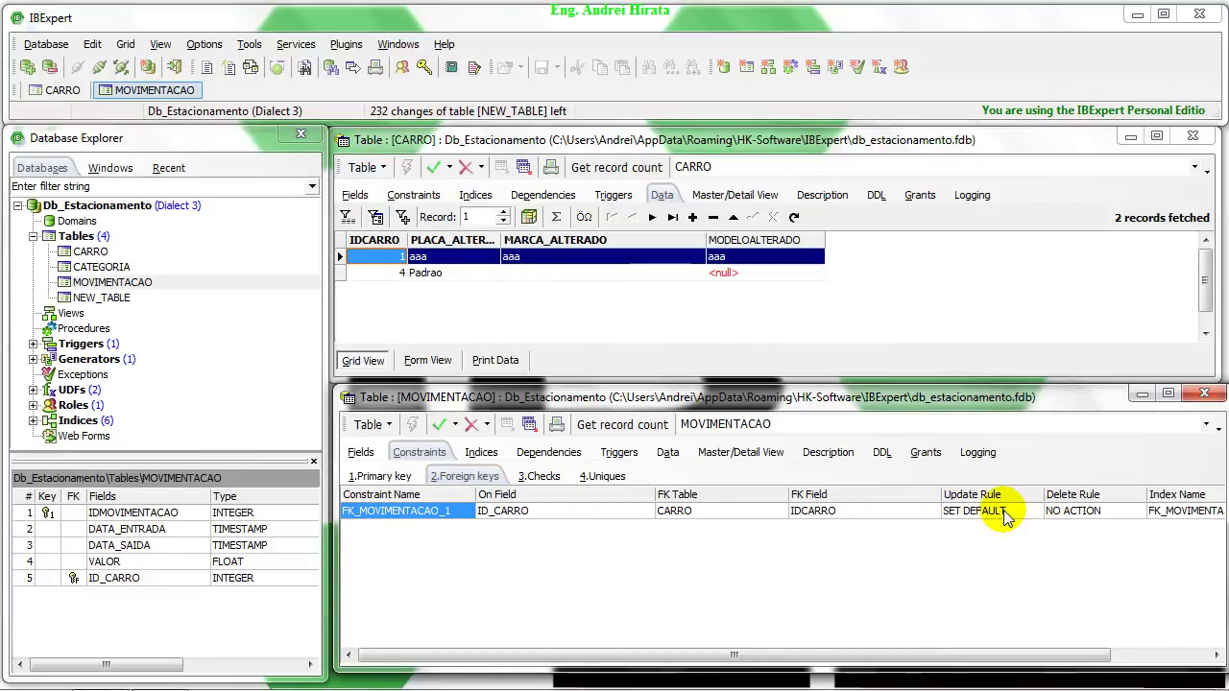
pyautogui.click(1003, 514)
pyautogui.click(960, 519)
pyautogui.click(999, 527)
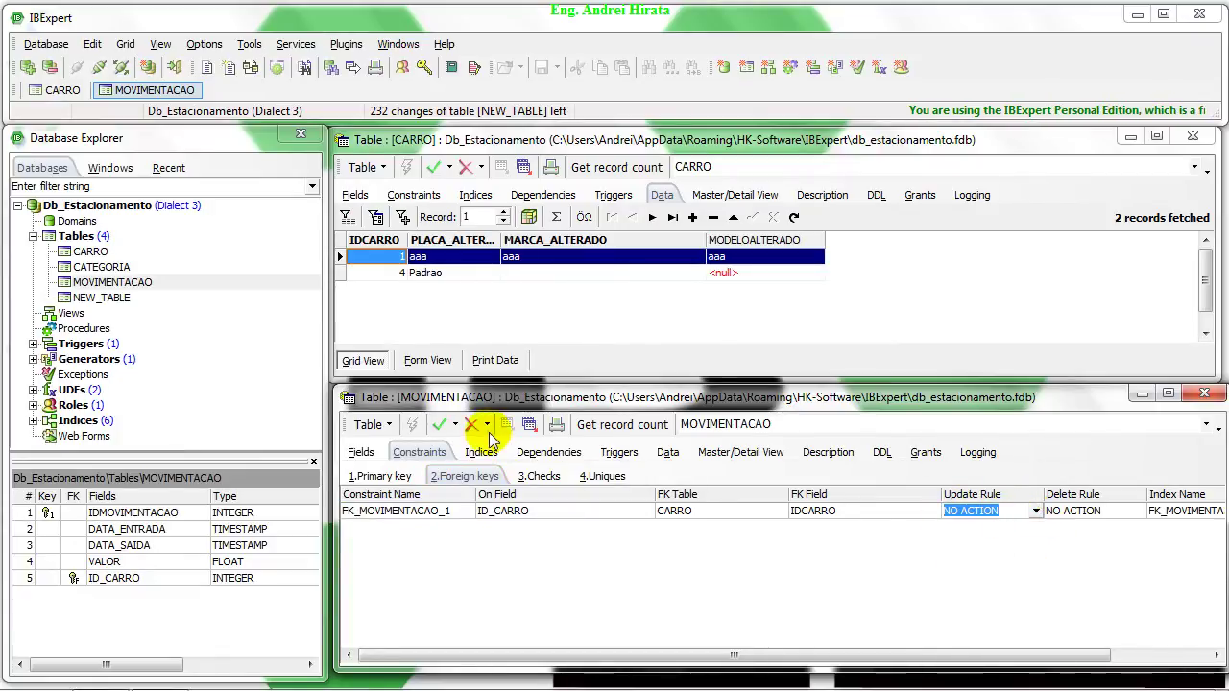
pyautogui.click(439, 426)
pyautogui.click(569, 384)
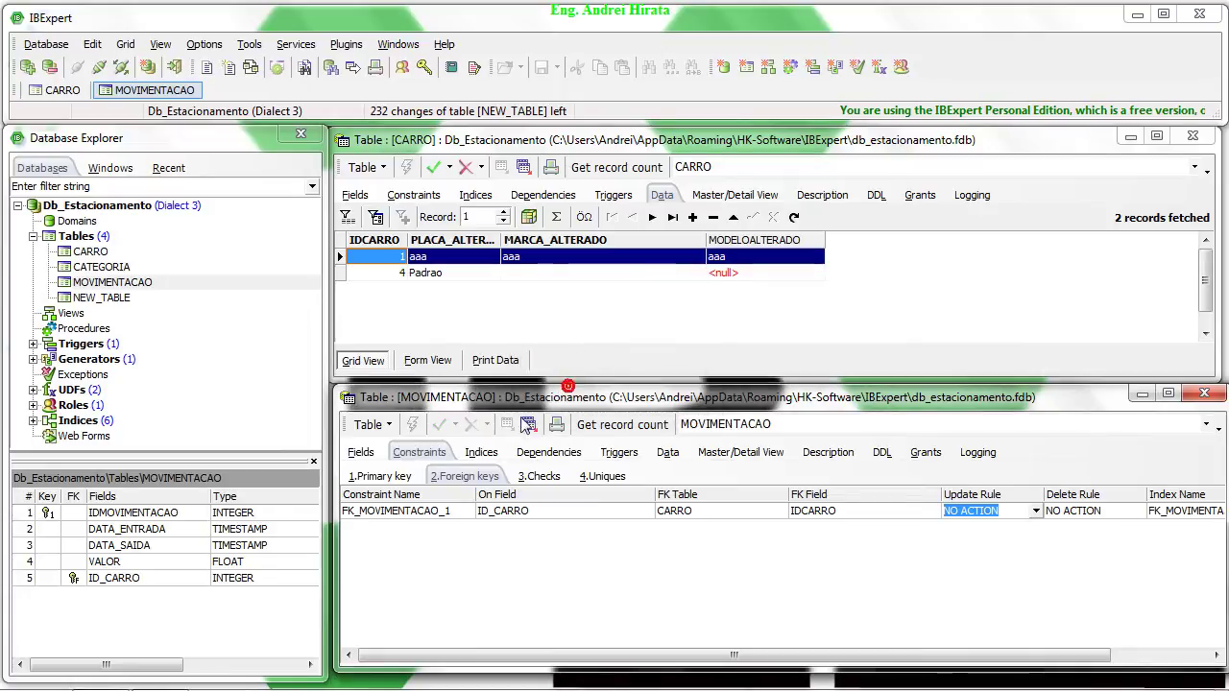
# - Make MOVIMENTACAO's ID_CARRO field Not NULL, remove its default value, and commit the field changes
pyautogui.click(362, 453)
pyautogui.doubleClick(429, 571)
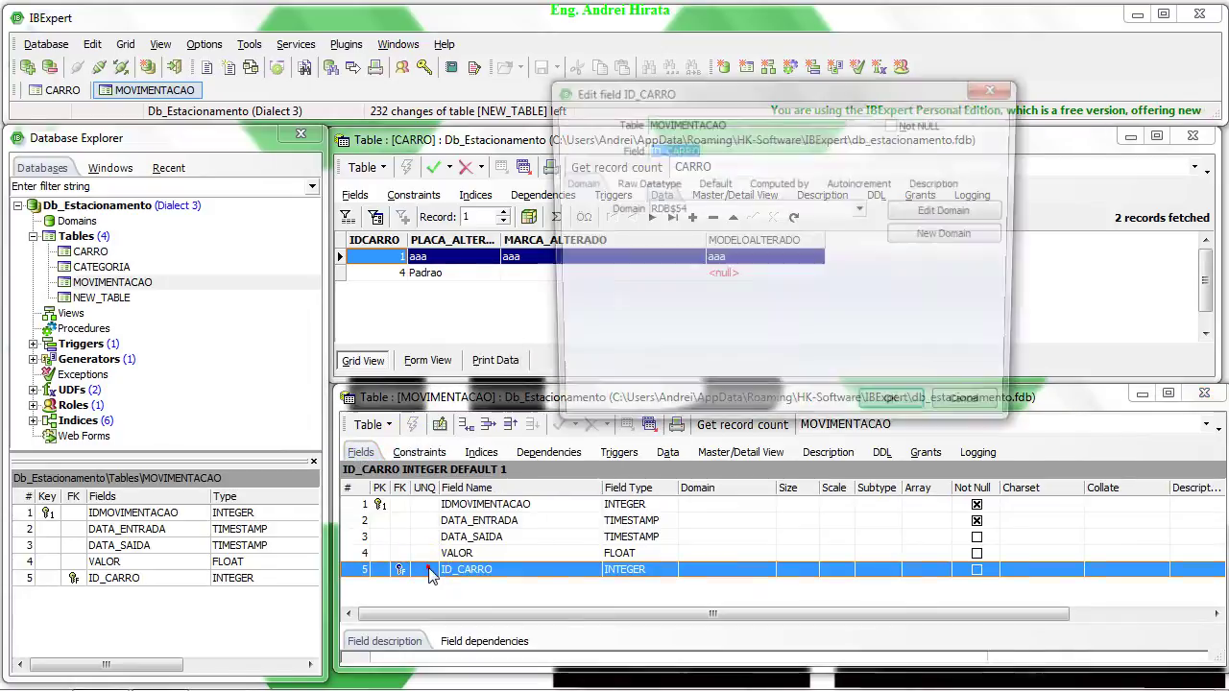
pyautogui.click(626, 183)
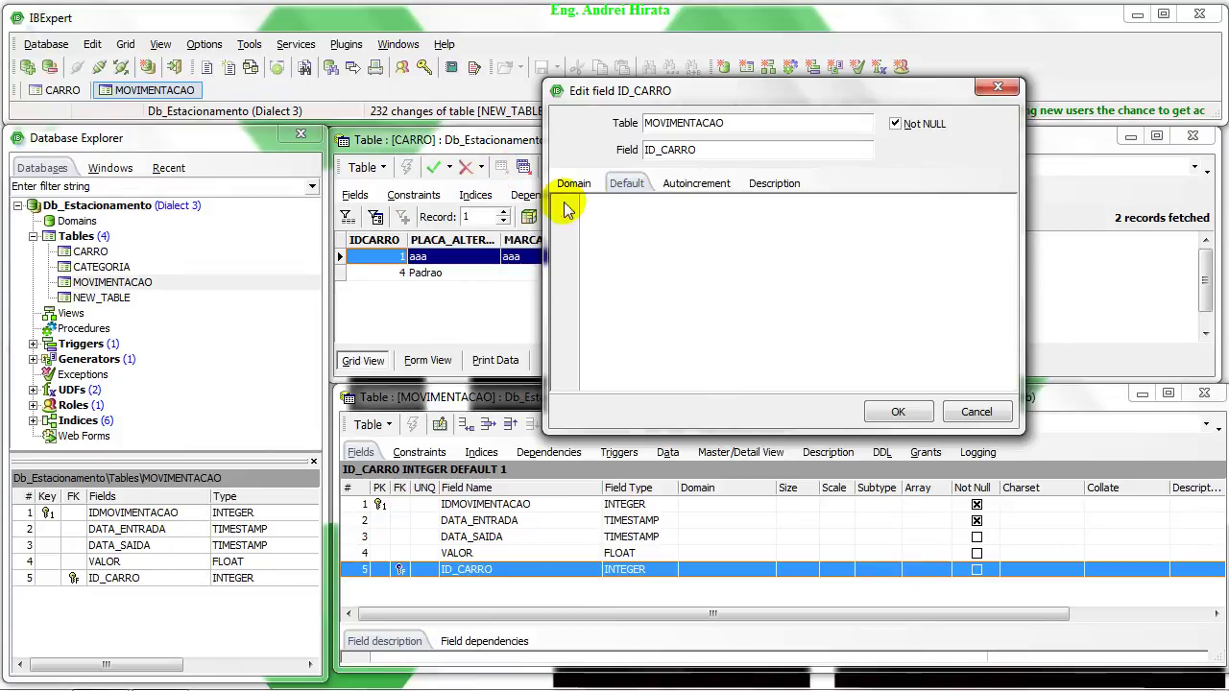
pyautogui.click(889, 411)
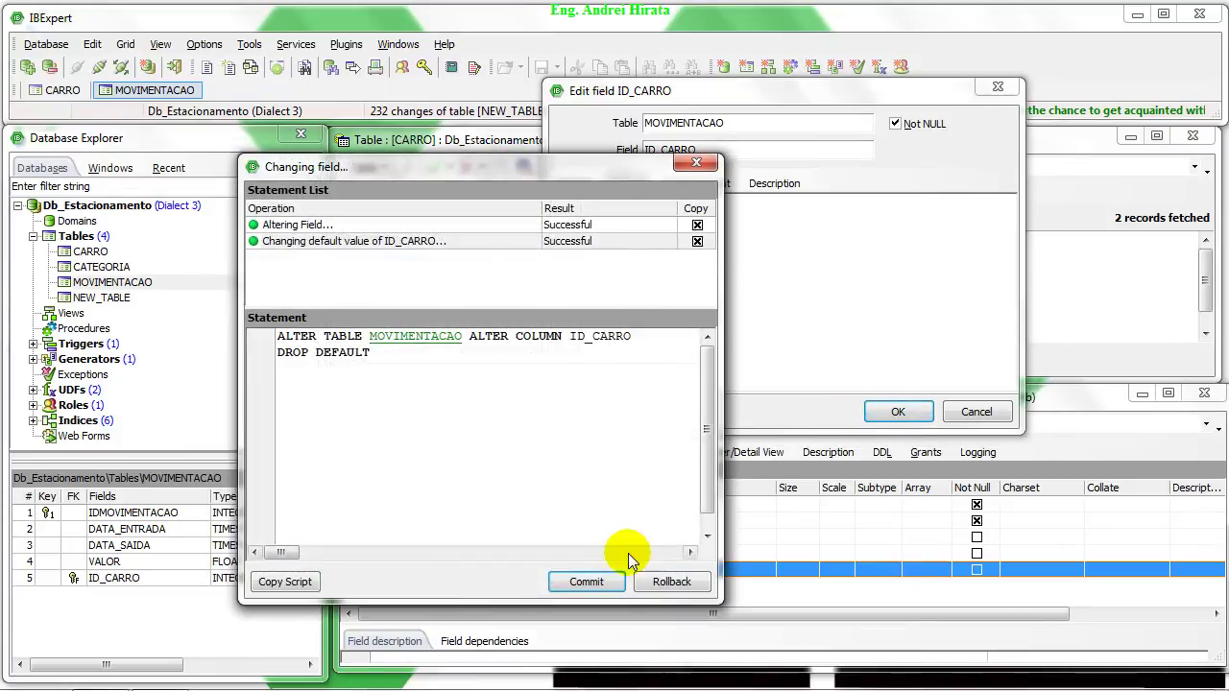
pyautogui.click(588, 580)
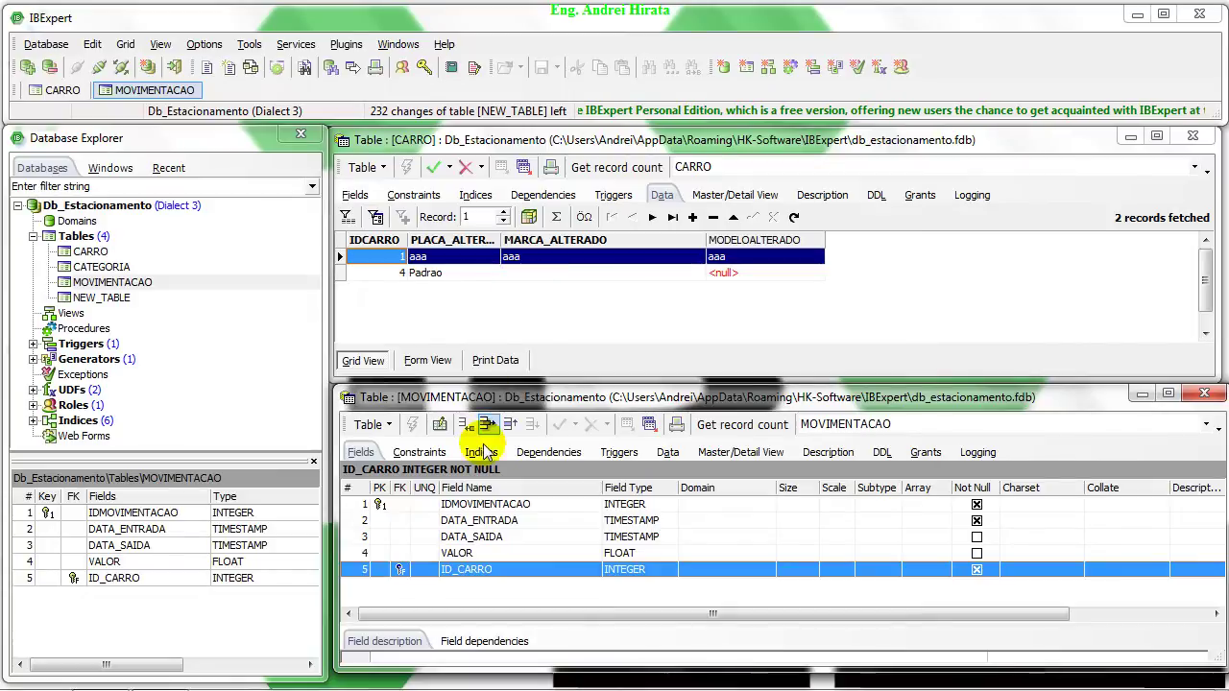
# - Delete the "Padrao" record from CARRO, and commit the transactions of both CARRO and MOVIMENTACAO
pyautogui.click(668, 455)
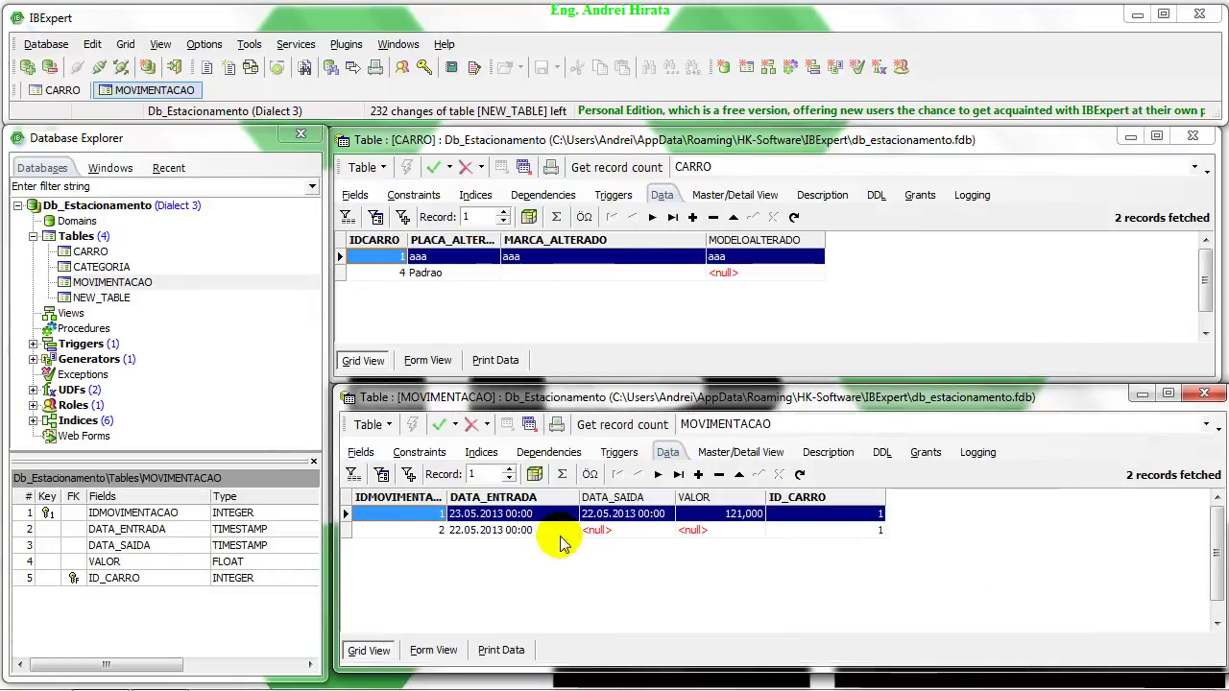
pyautogui.click(340, 277)
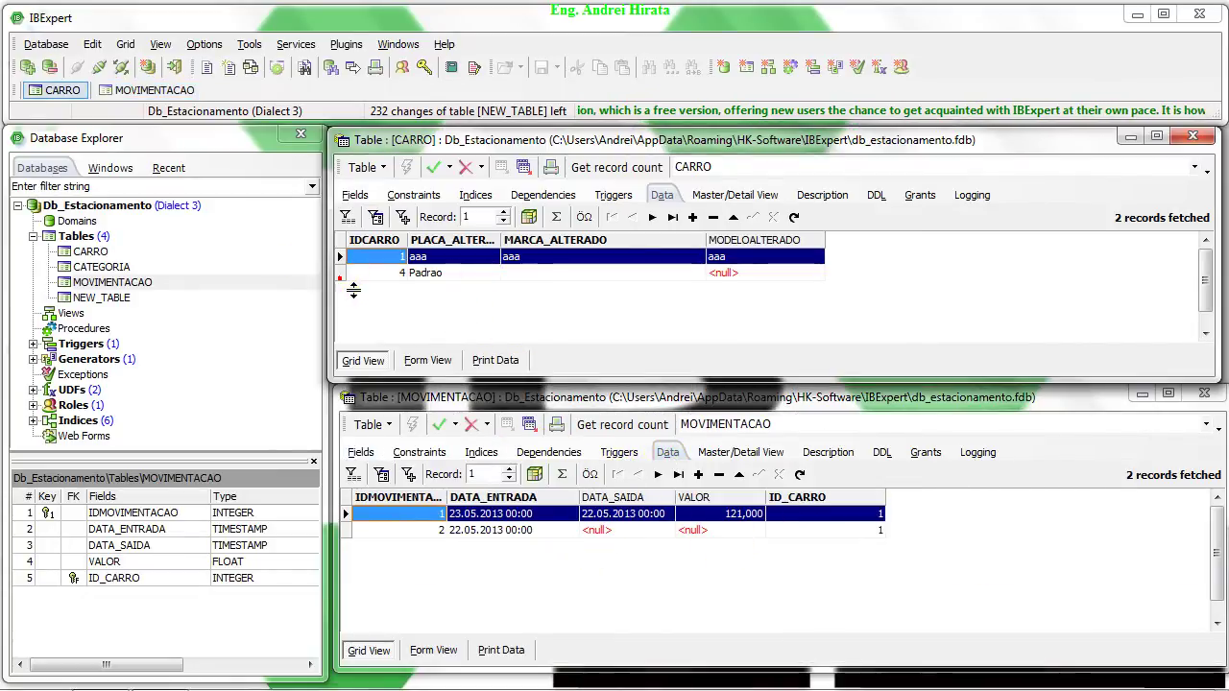
pyautogui.click(713, 218)
pyautogui.click(433, 167)
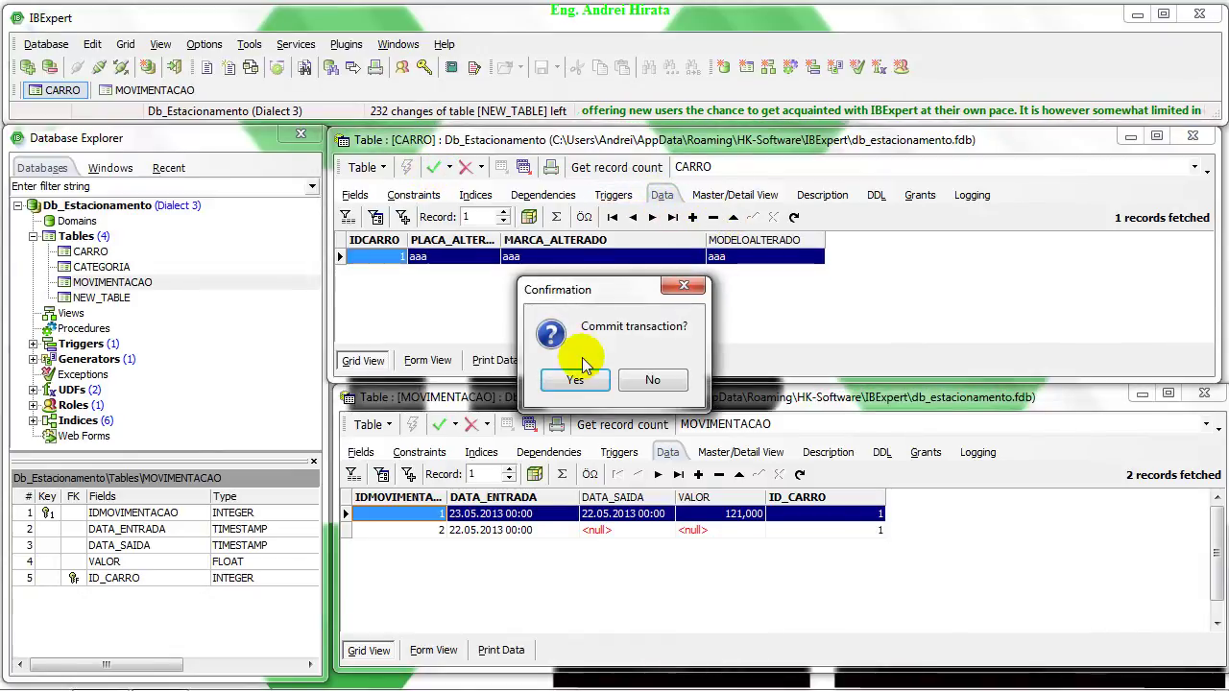
pyautogui.click(577, 378)
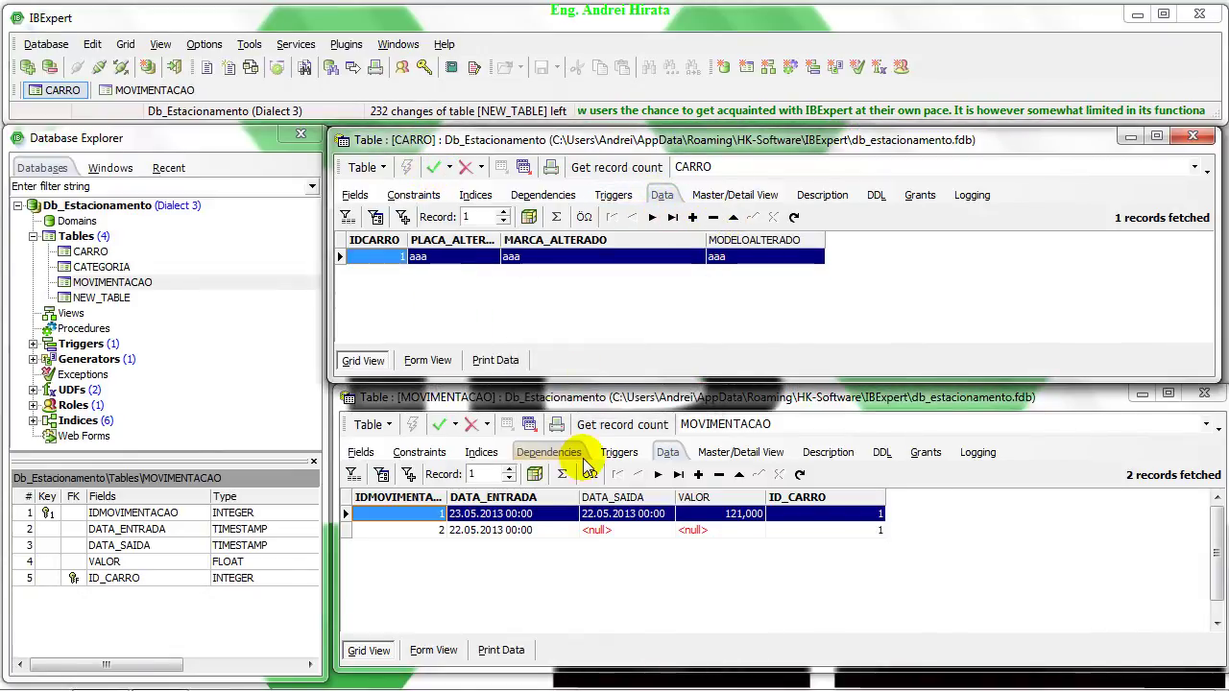
pyautogui.click(439, 423)
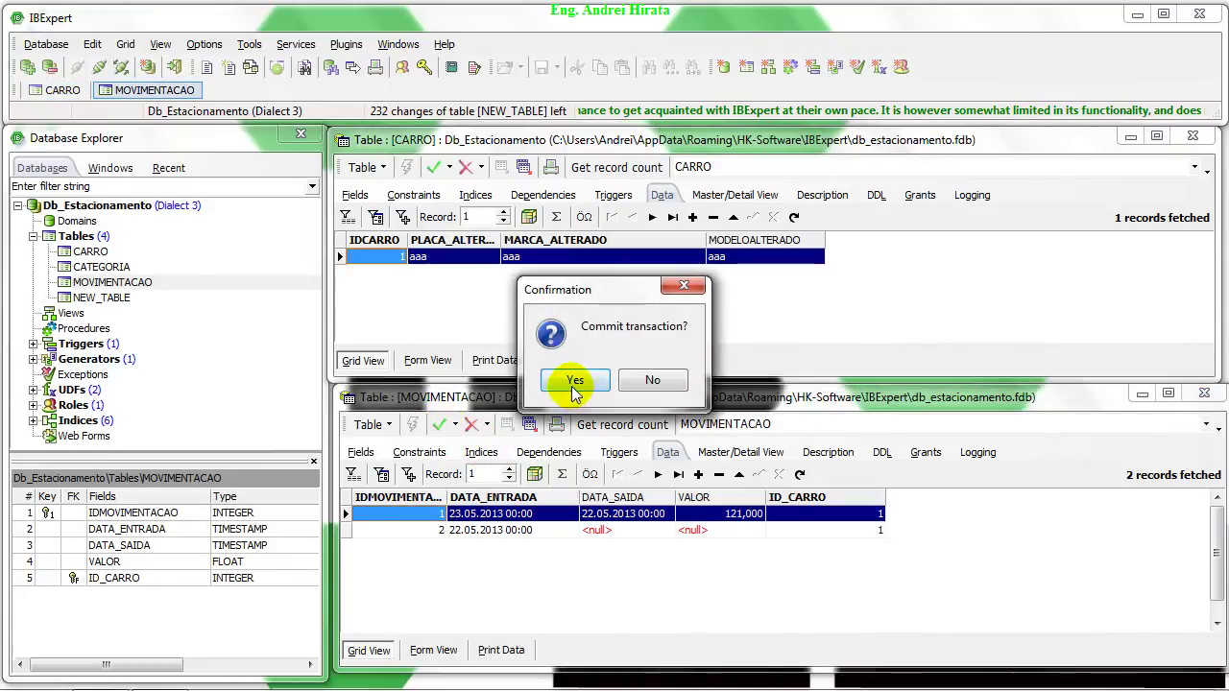
pyautogui.click(575, 384)
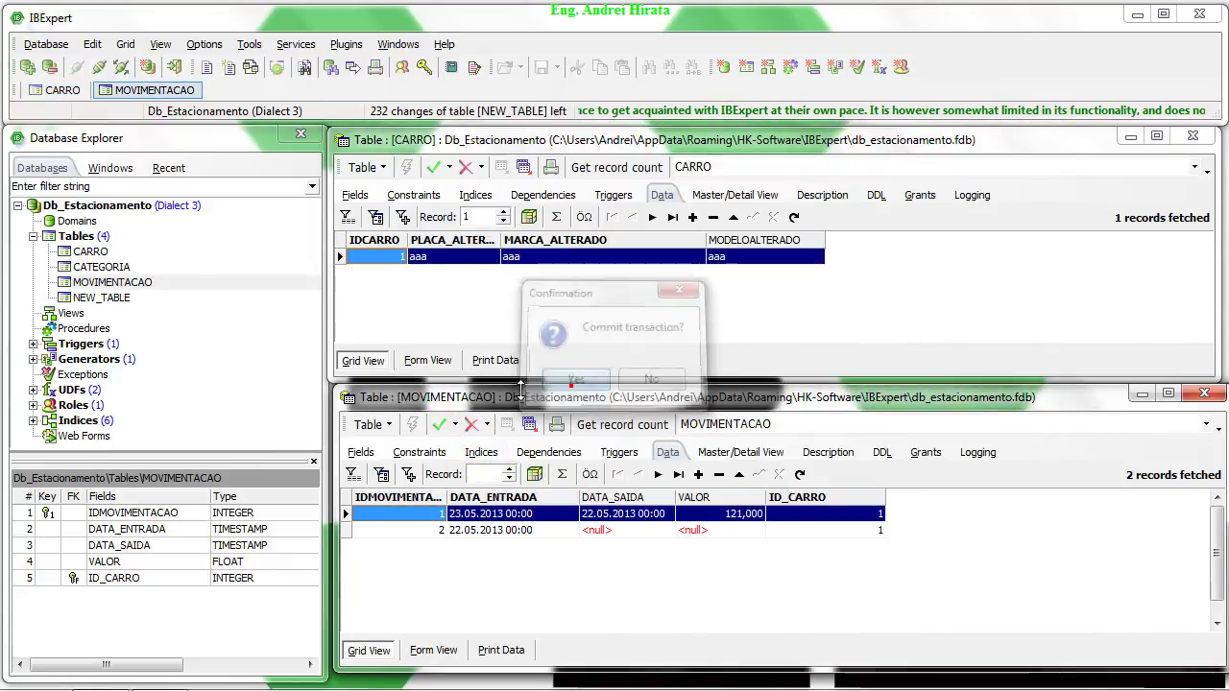
# - Set the update rule of MOVIMENTACAO's foreign key to NO ACTION and compile the constraint change
pyautogui.click(418, 452)
pyautogui.click(470, 475)
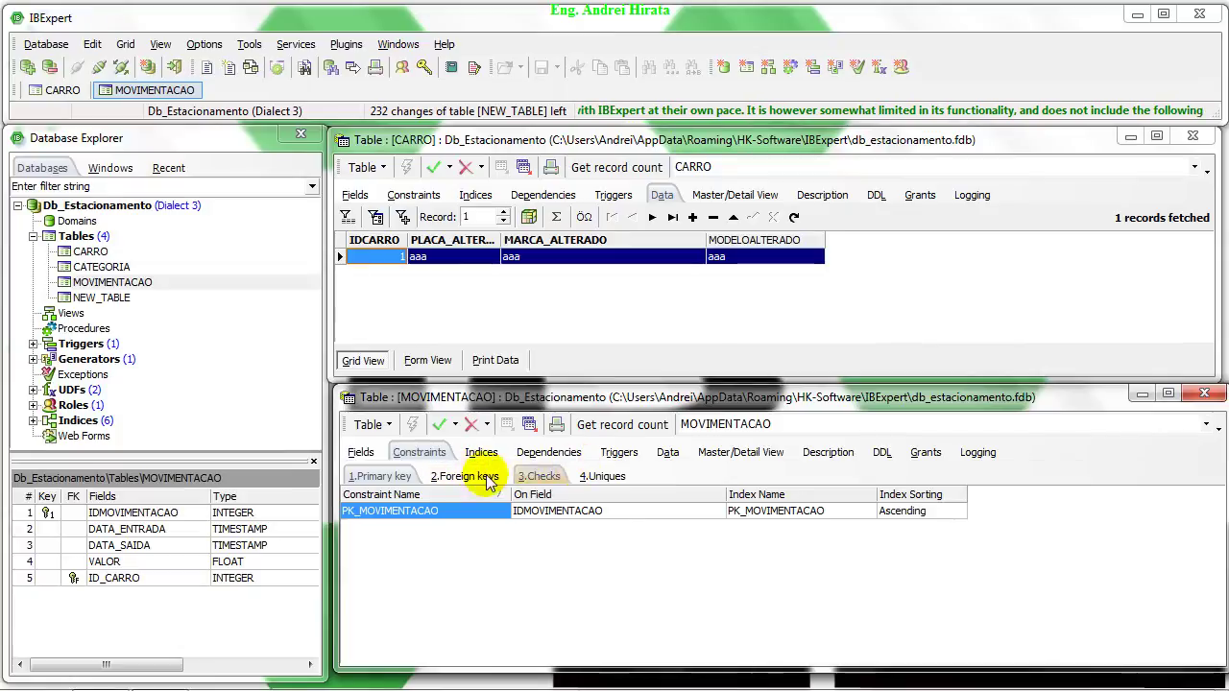
pyautogui.click(1018, 511)
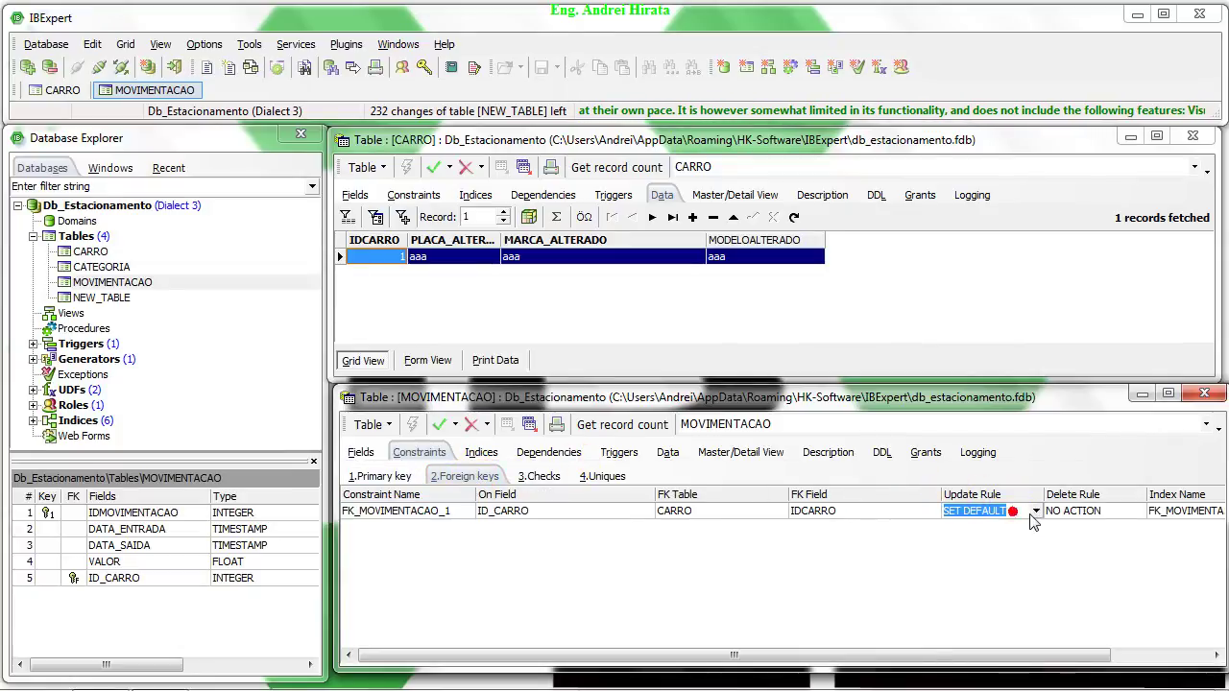
pyautogui.click(1035, 510)
pyautogui.click(1007, 529)
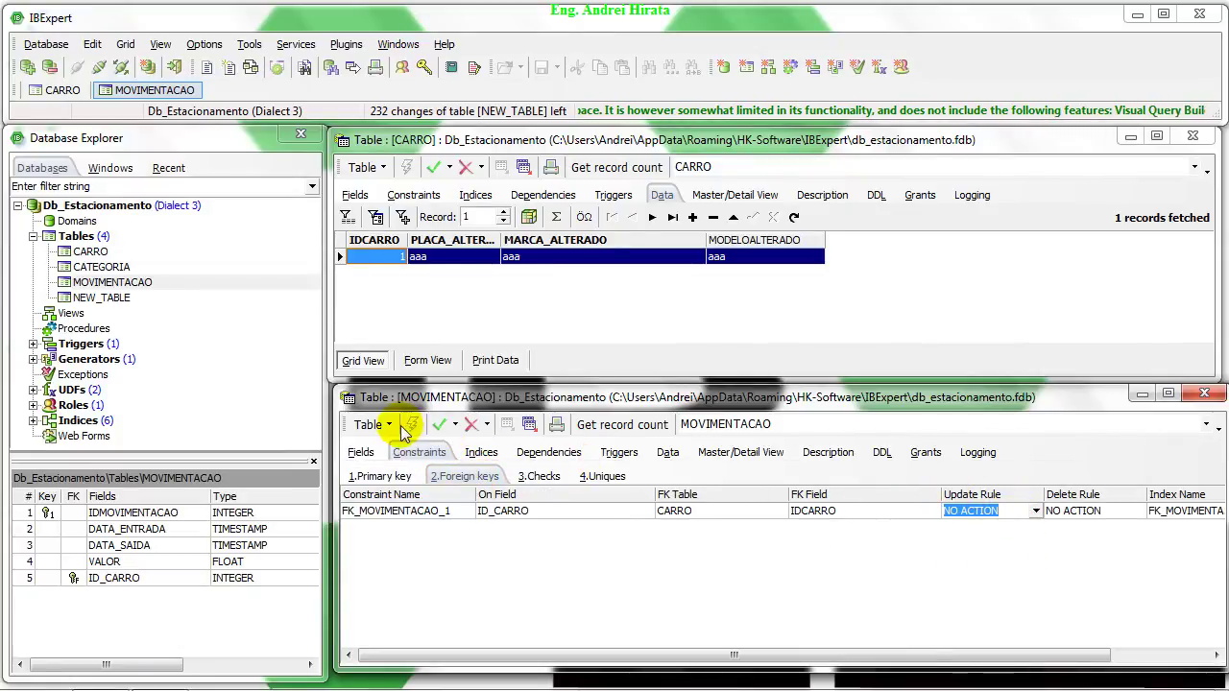
pyautogui.click(418, 519)
pyautogui.click(413, 426)
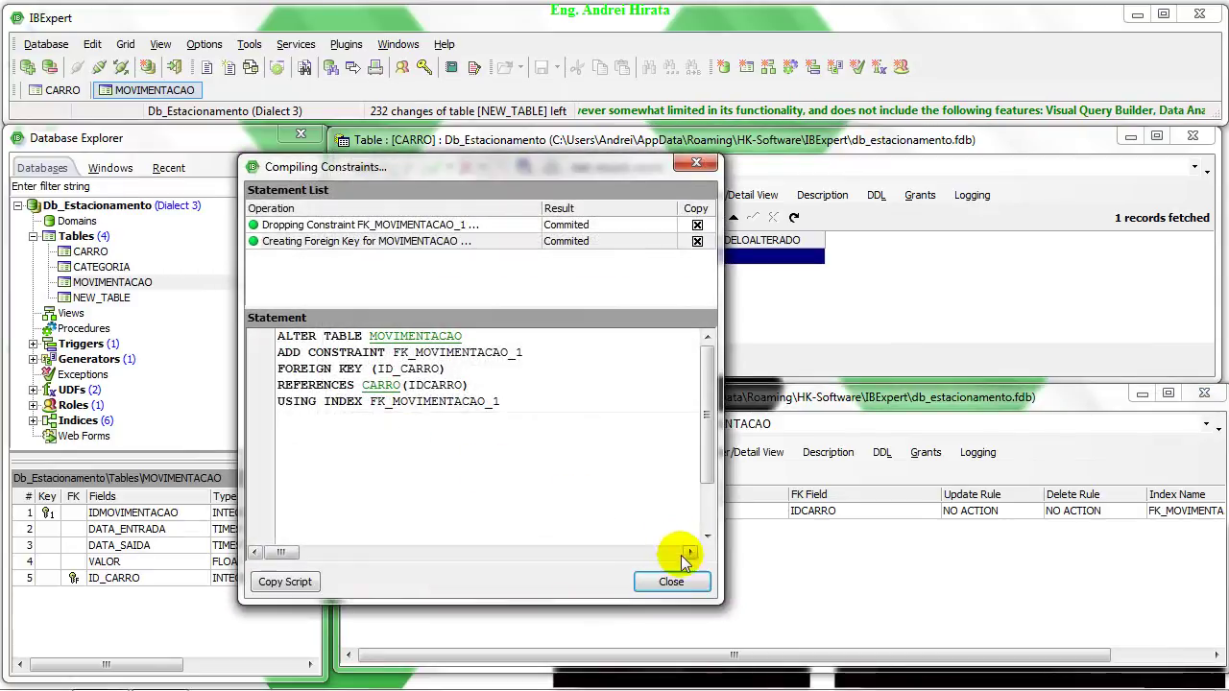
pyautogui.click(669, 578)
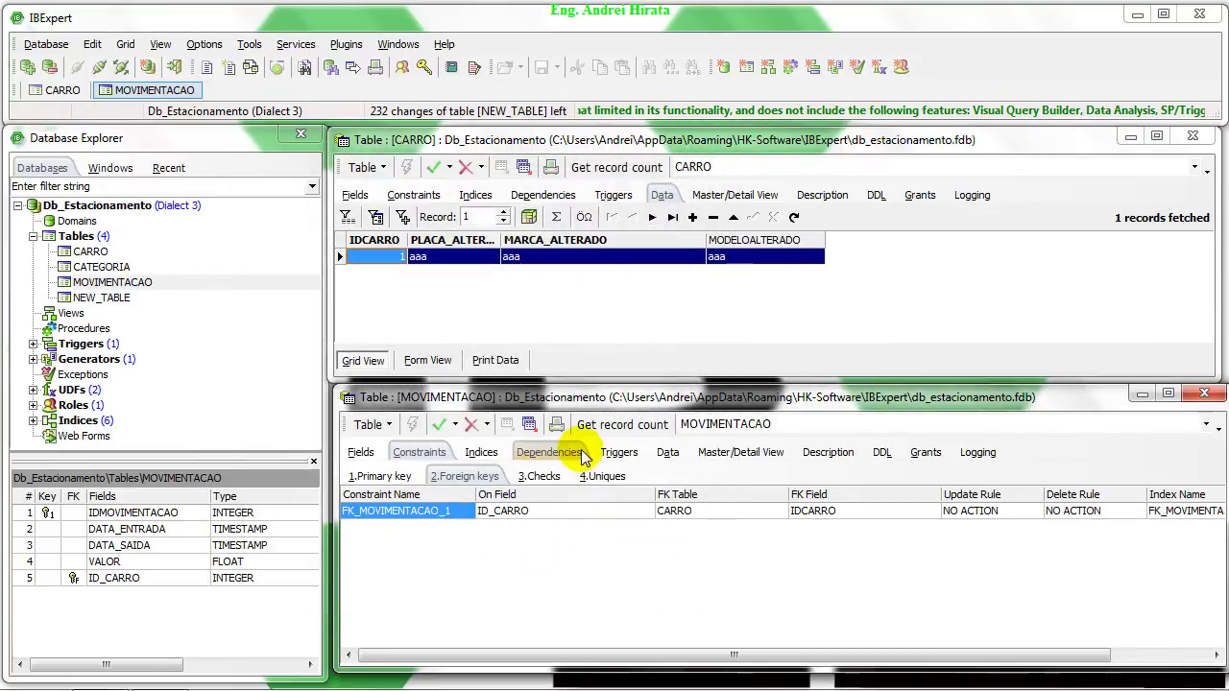
# - Try to change the IDCARRO of the "aaa" CARRO record to 2 and commit it
pyautogui.click(667, 452)
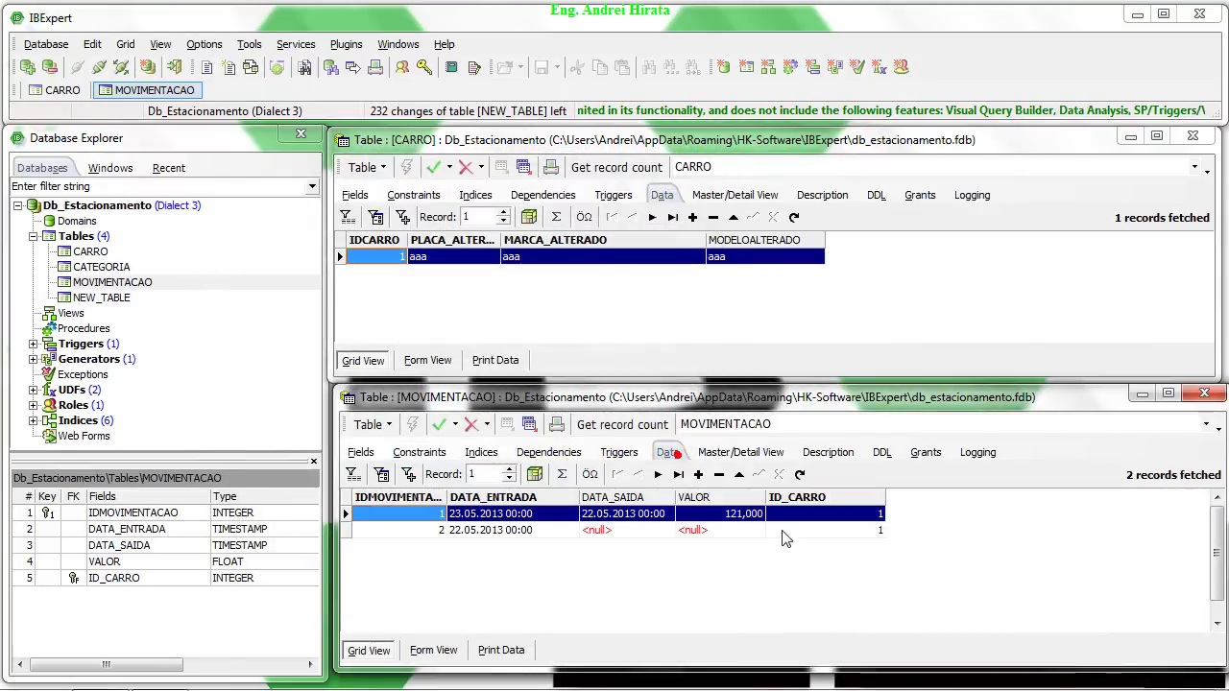
pyautogui.click(390, 288)
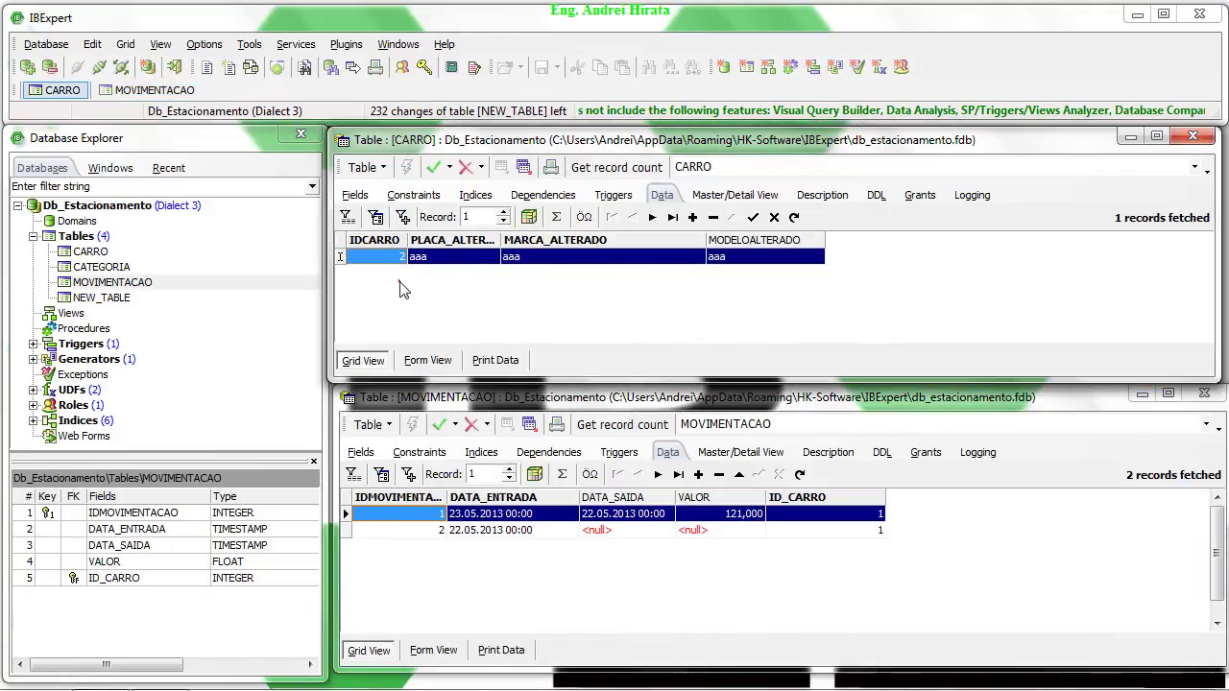
pyautogui.click(434, 167)
pyautogui.press('Return')
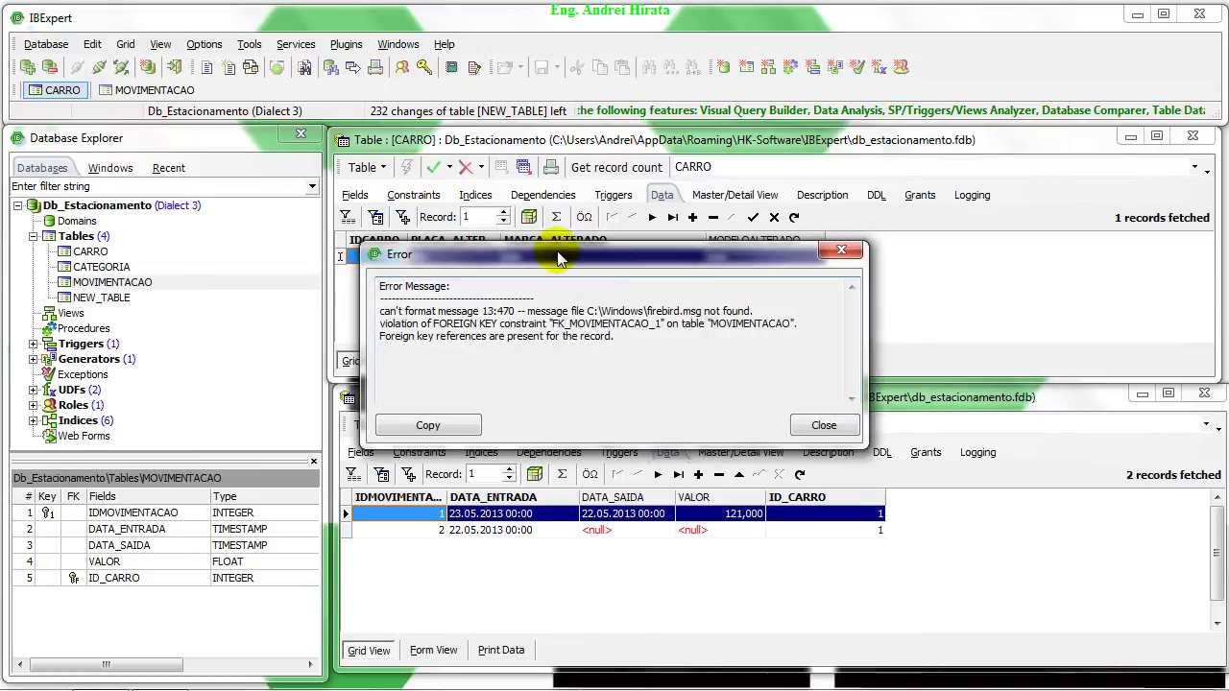
pyautogui.click(824, 425)
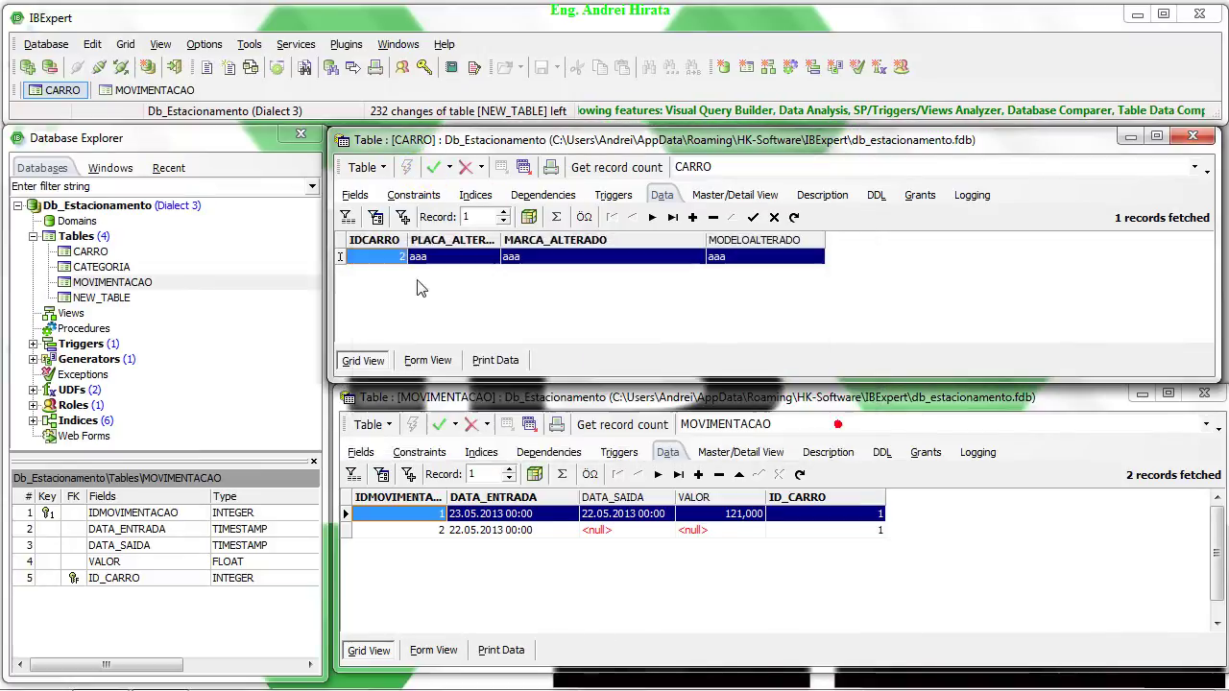
# - Roll back the pending transactions of the CARRO and MOVIMENTACAO tables
pyautogui.click(471, 168)
pyautogui.press('Return')
pyautogui.click(472, 424)
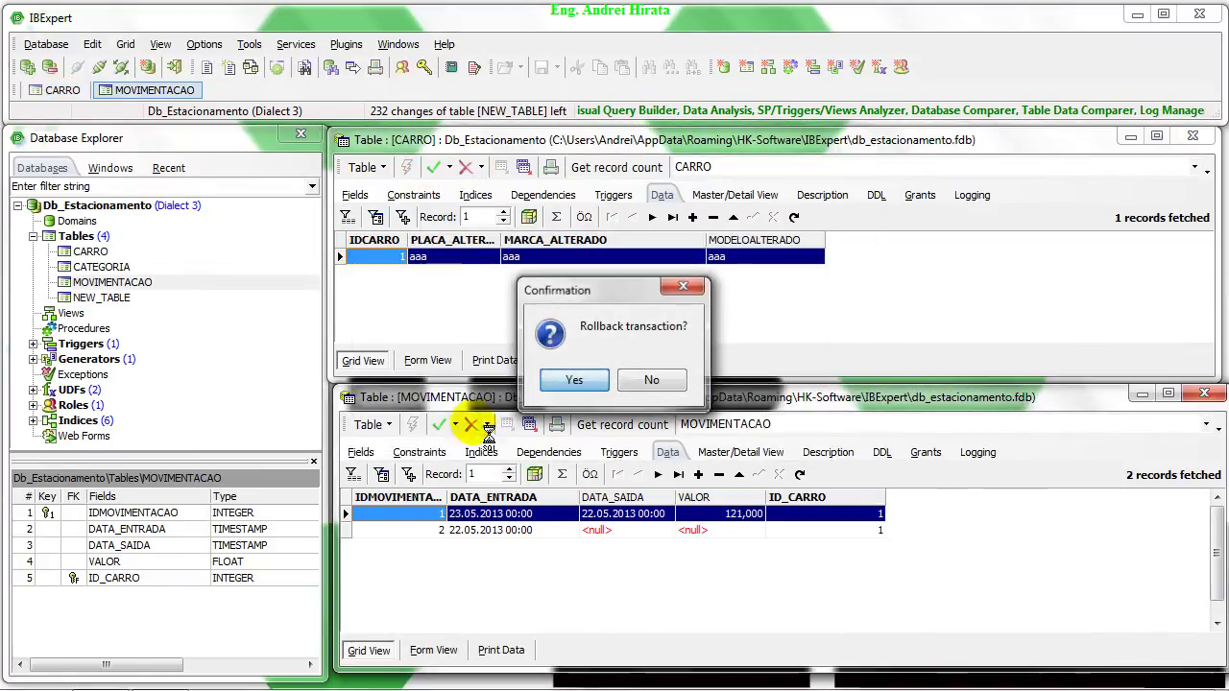
pyautogui.click(552, 377)
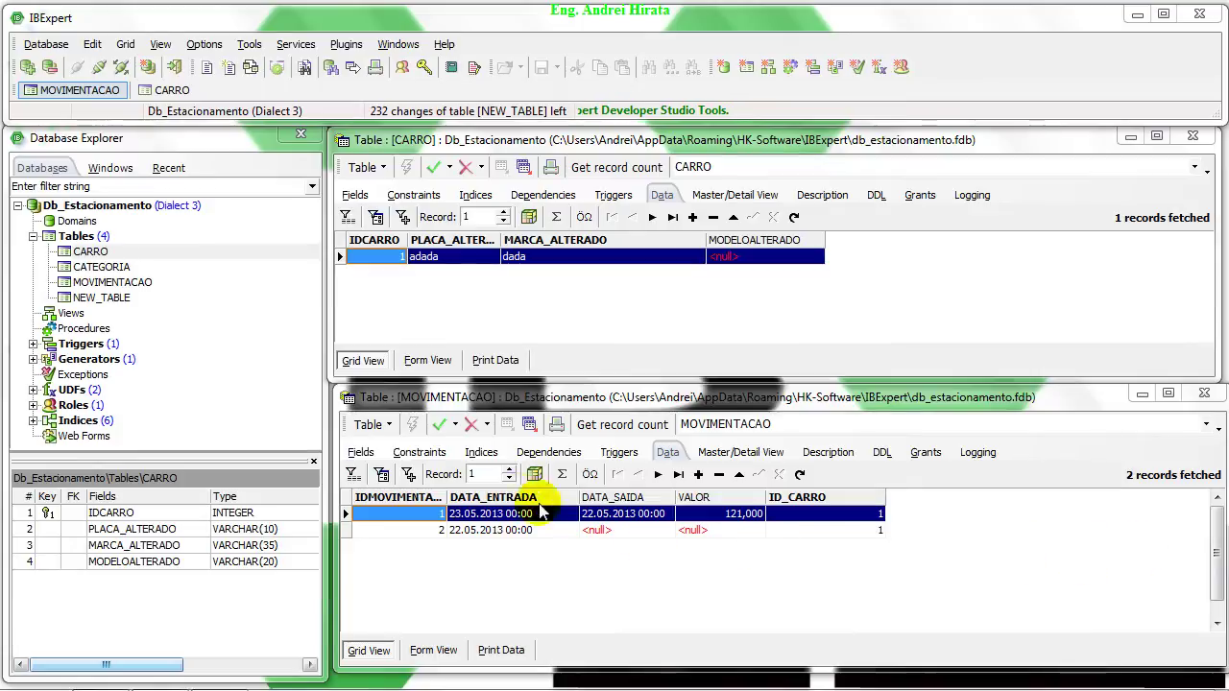
# - Set the update rule of MOVIMENTACAO's foreign key to SET NULL and compile the constraint change
pyautogui.click(415, 453)
pyautogui.click(433, 477)
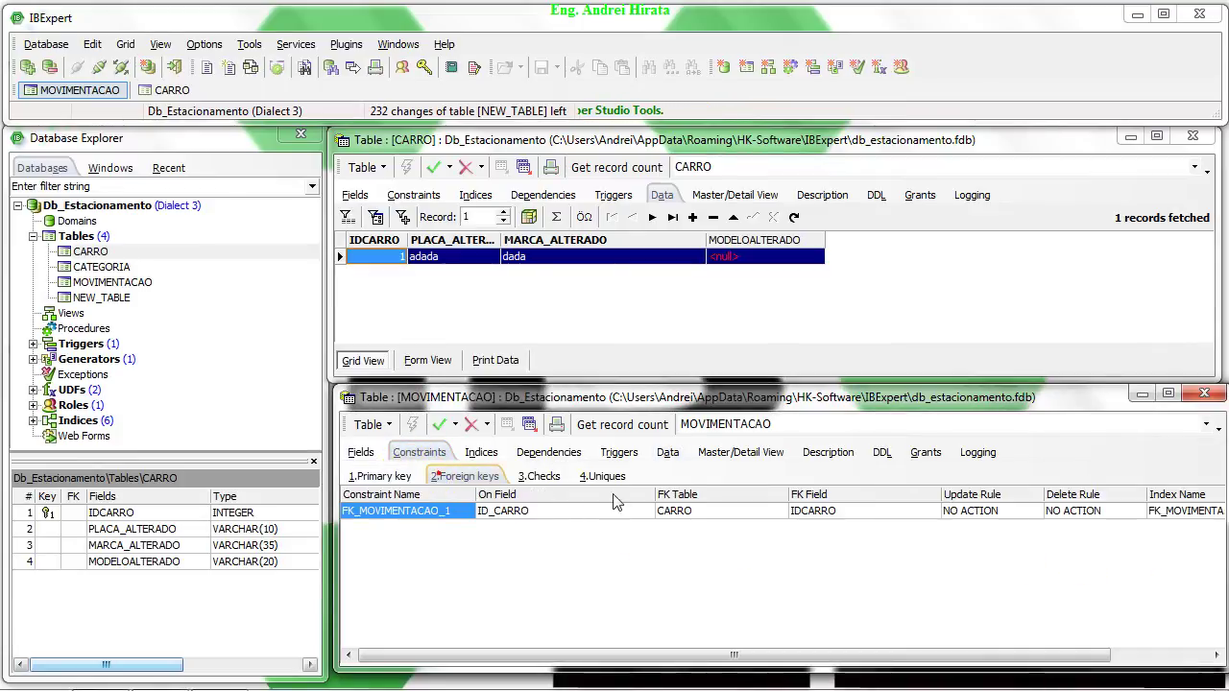
pyautogui.click(1034, 511)
pyautogui.click(1035, 511)
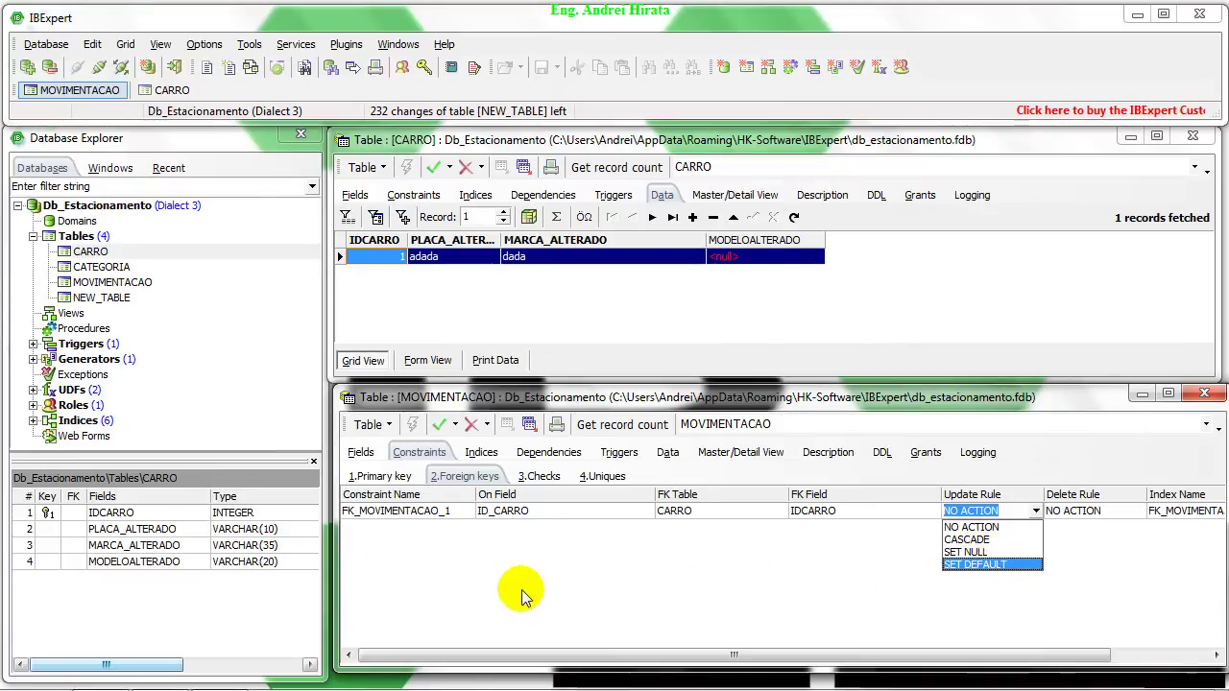
pyautogui.click(968, 552)
pyautogui.click(869, 574)
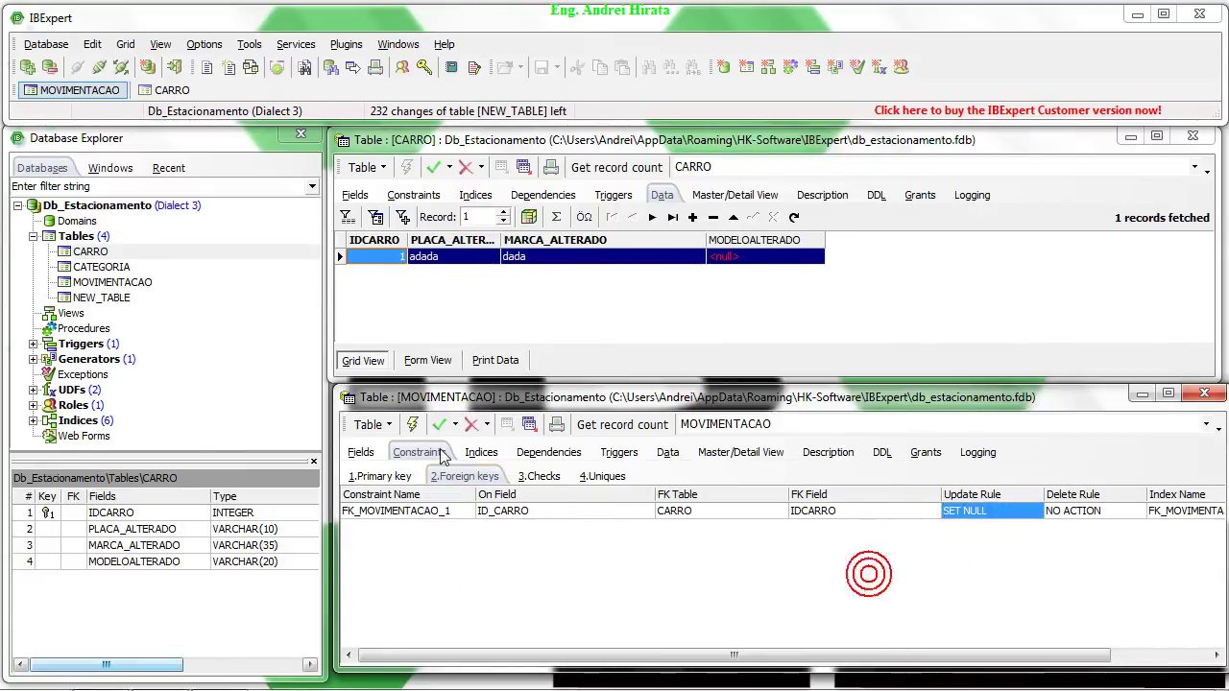
pyautogui.click(412, 423)
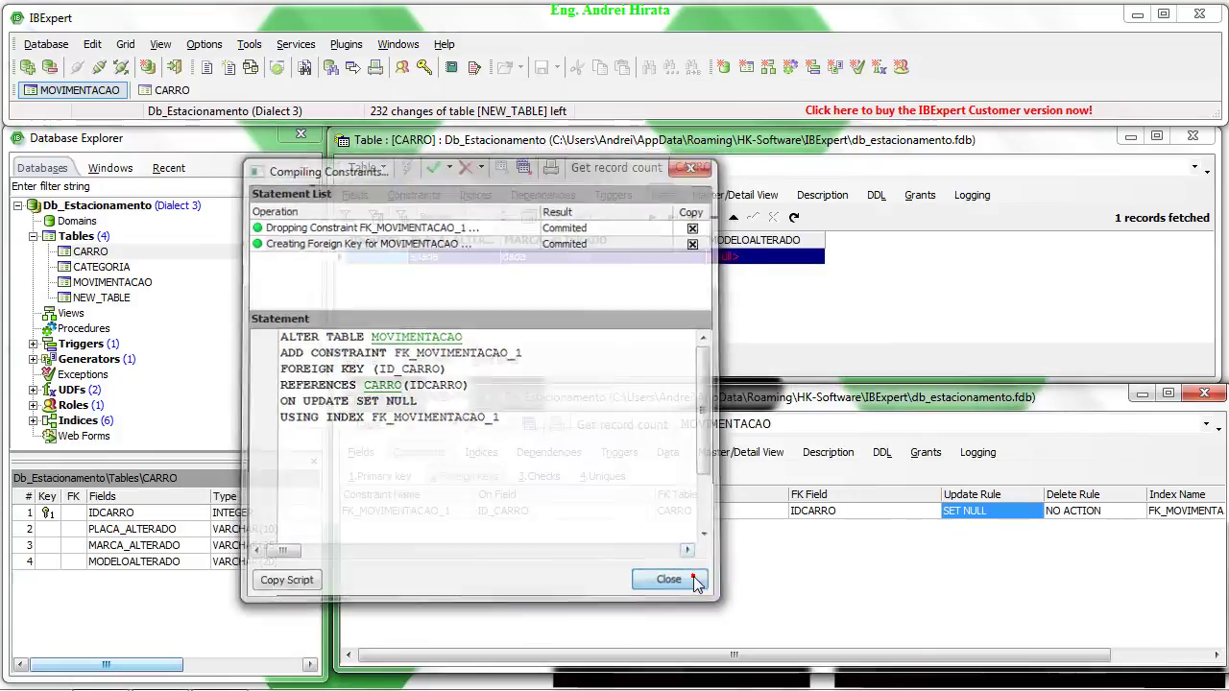
pyautogui.click(671, 581)
# - Check the Not NULL setting and default value of MOVIMENTACAO's ID_CARRO field, leaving the field definition without saving
pyautogui.click(362, 454)
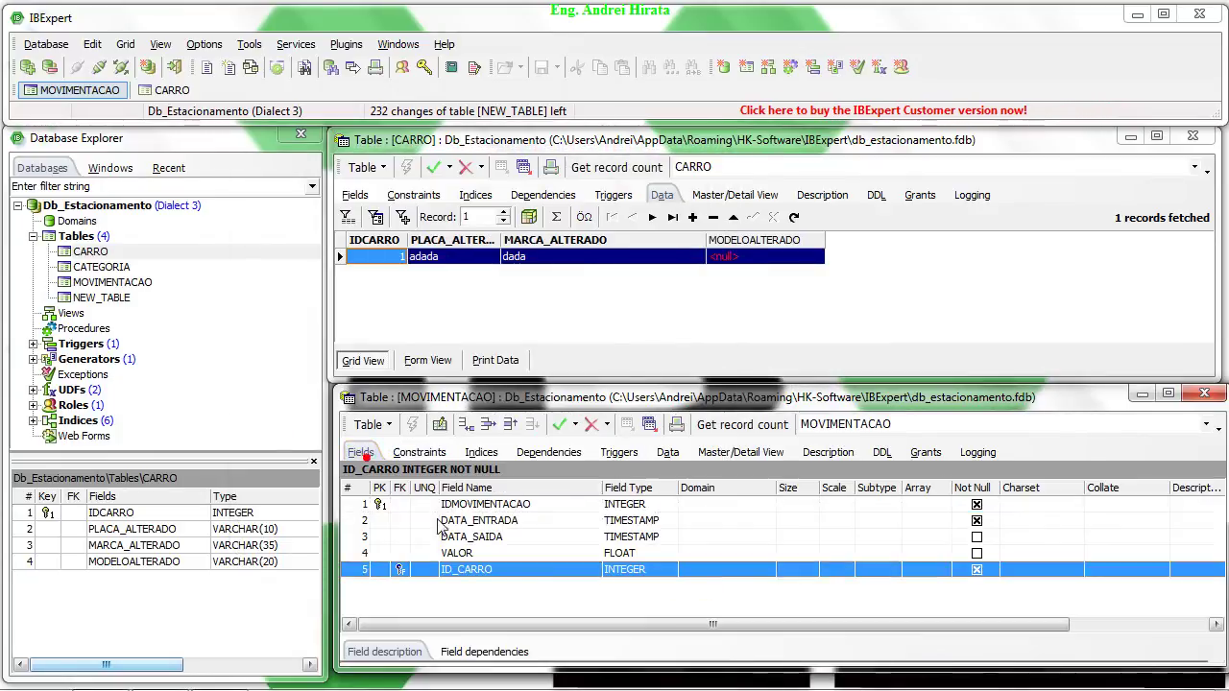
pyautogui.doubleClick(511, 568)
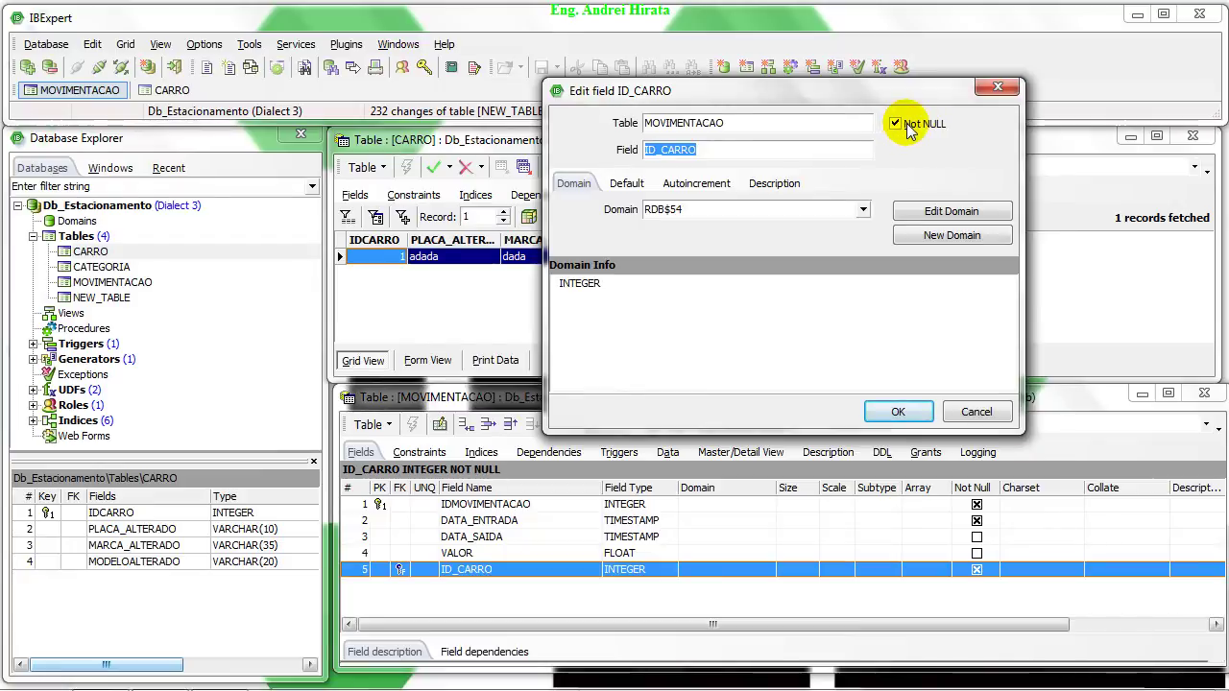
pyautogui.click(627, 184)
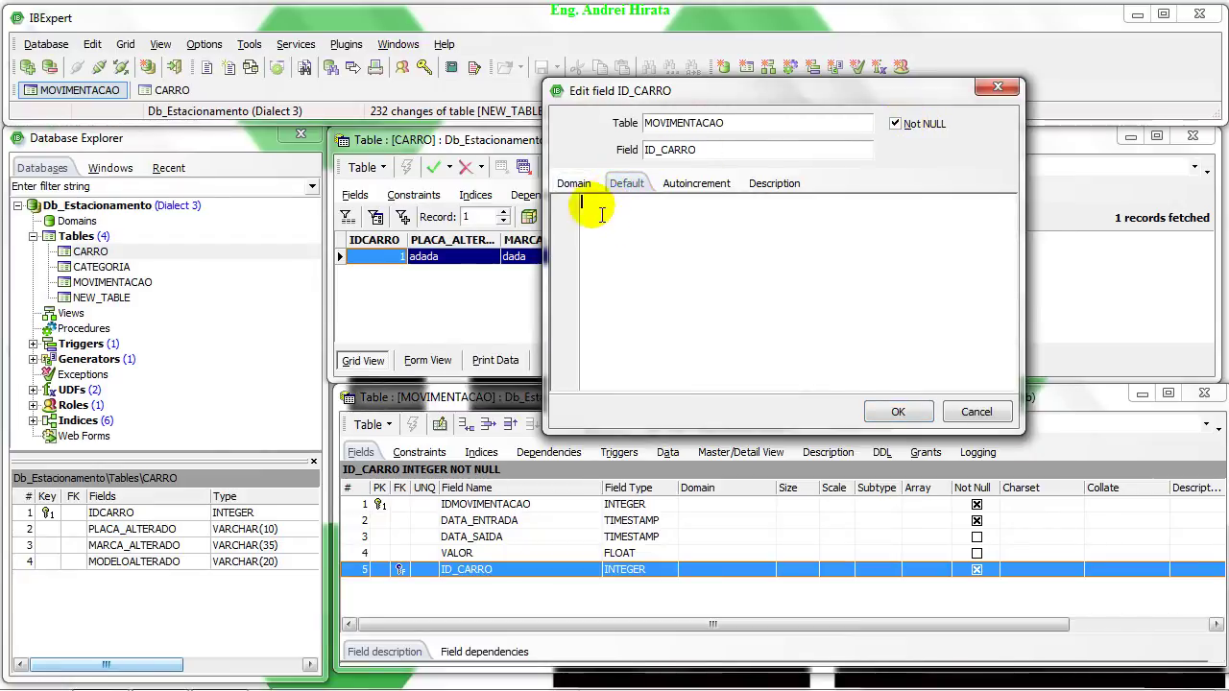
pyautogui.click(973, 411)
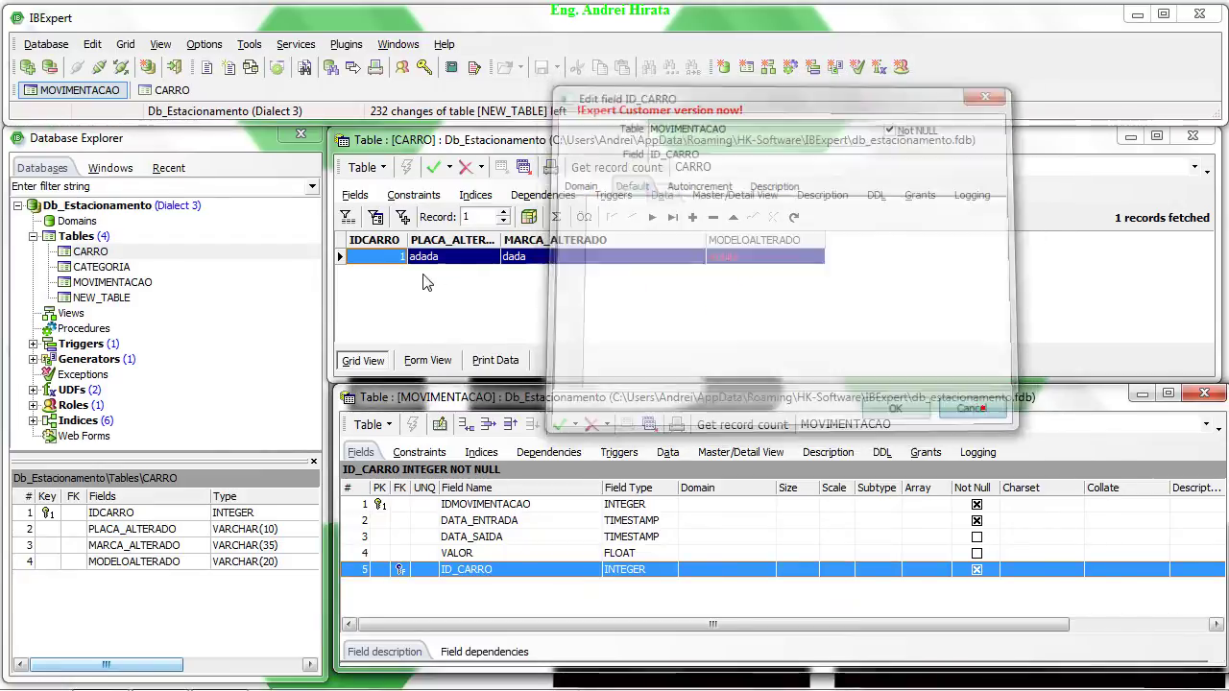
# - Try to change the IDCARRO of the "adada" CARRO record to 2 and commit it
pyautogui.click(661, 453)
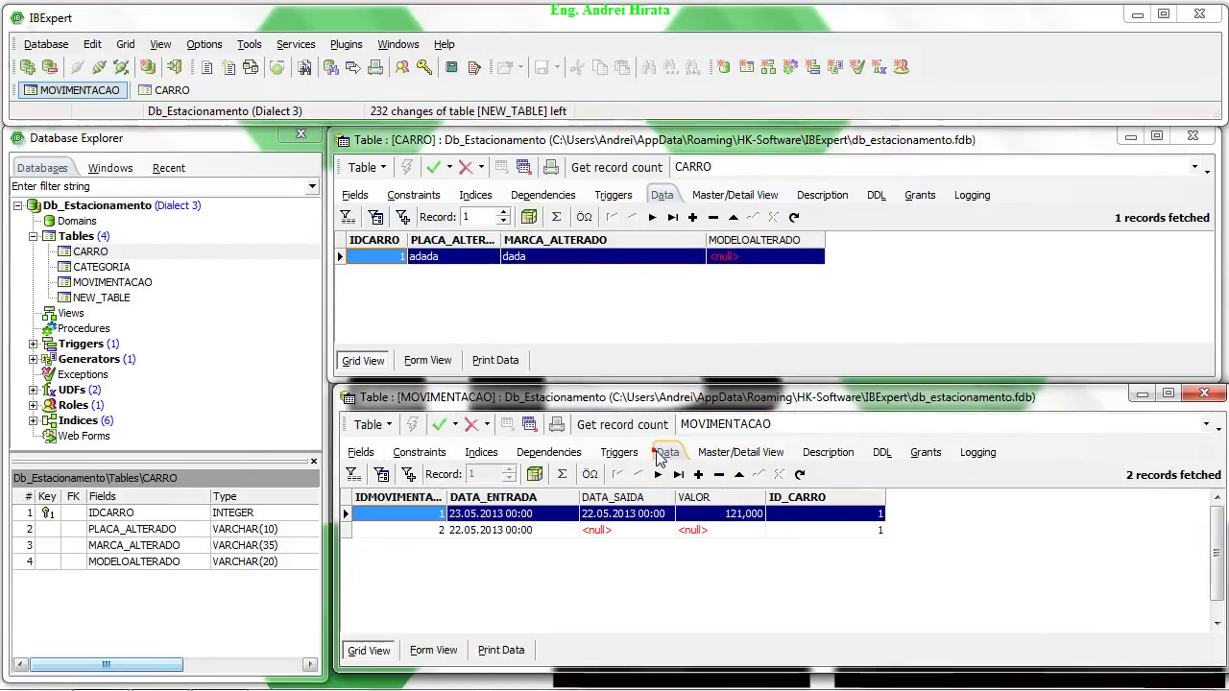
pyautogui.click(382, 263)
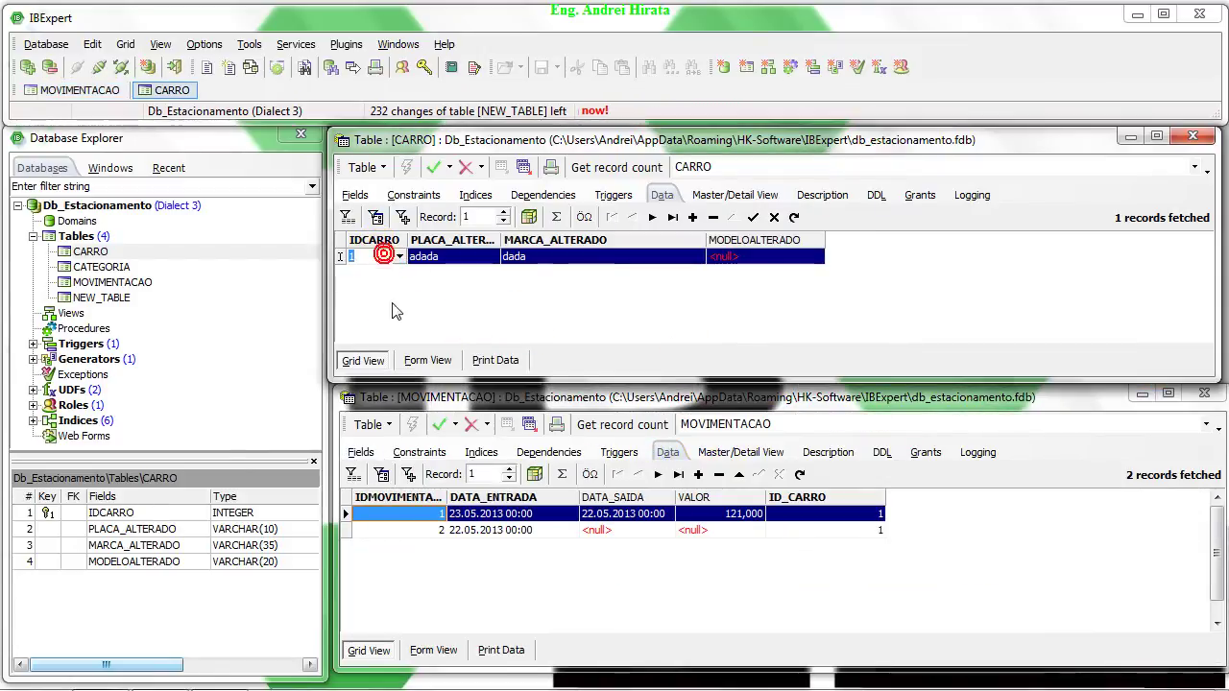
pyautogui.write('2')
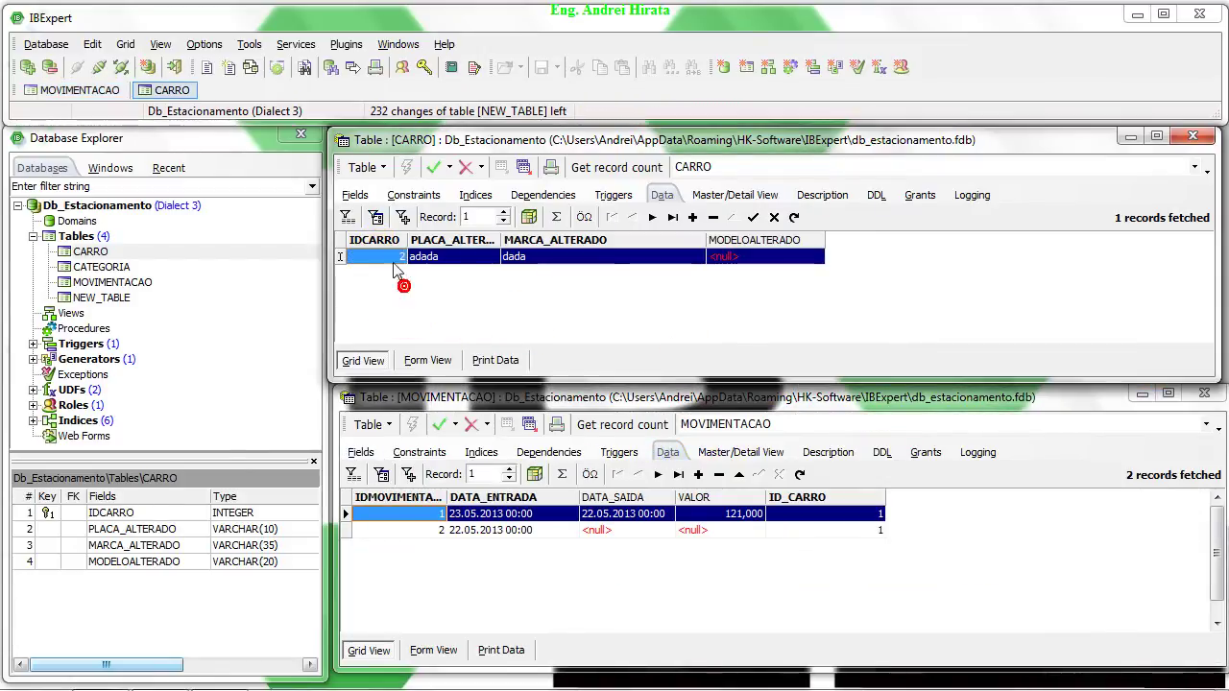
pyautogui.click(434, 167)
pyautogui.click(576, 377)
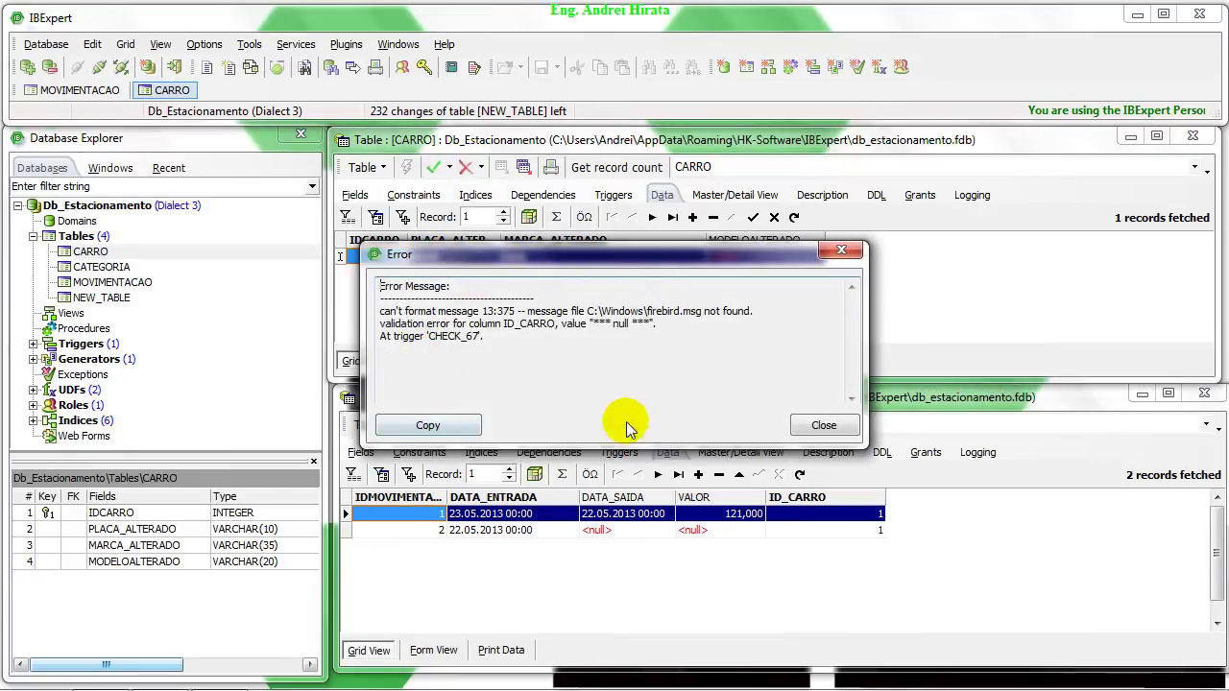
pyautogui.click(826, 426)
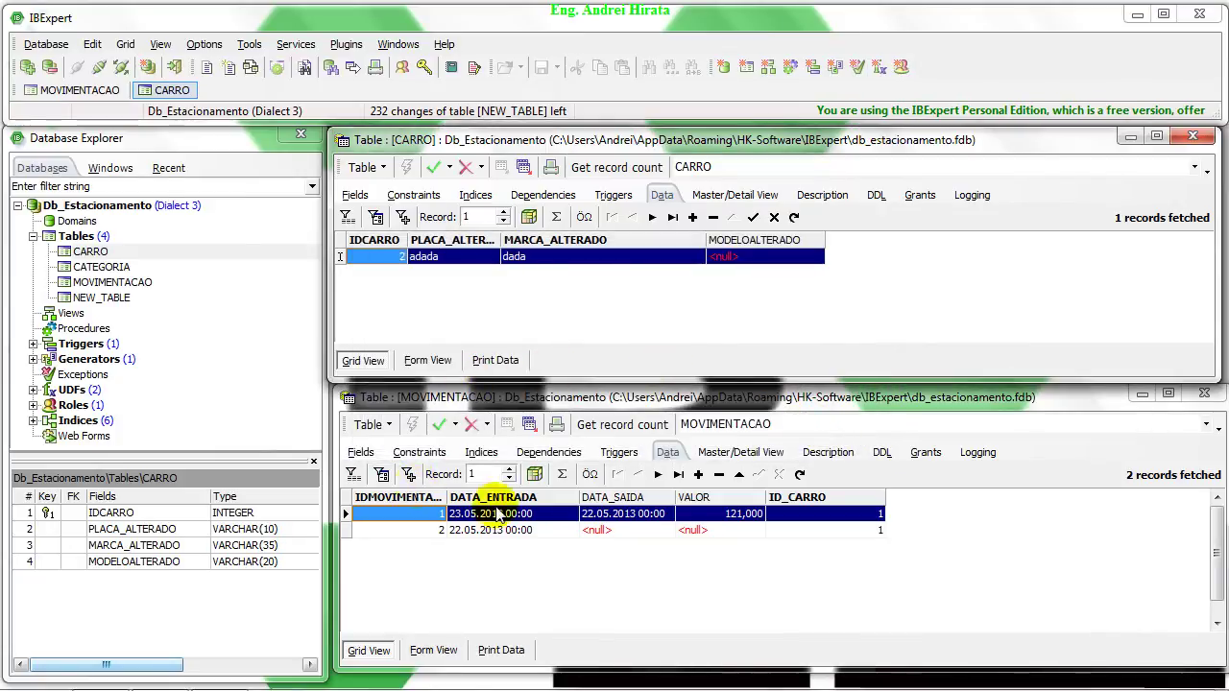
# - Set the update rule of MOVIMENTACAO's foreign key to NO ACTION and try to compile the constraint change
pyautogui.click(429, 458)
pyautogui.click(461, 477)
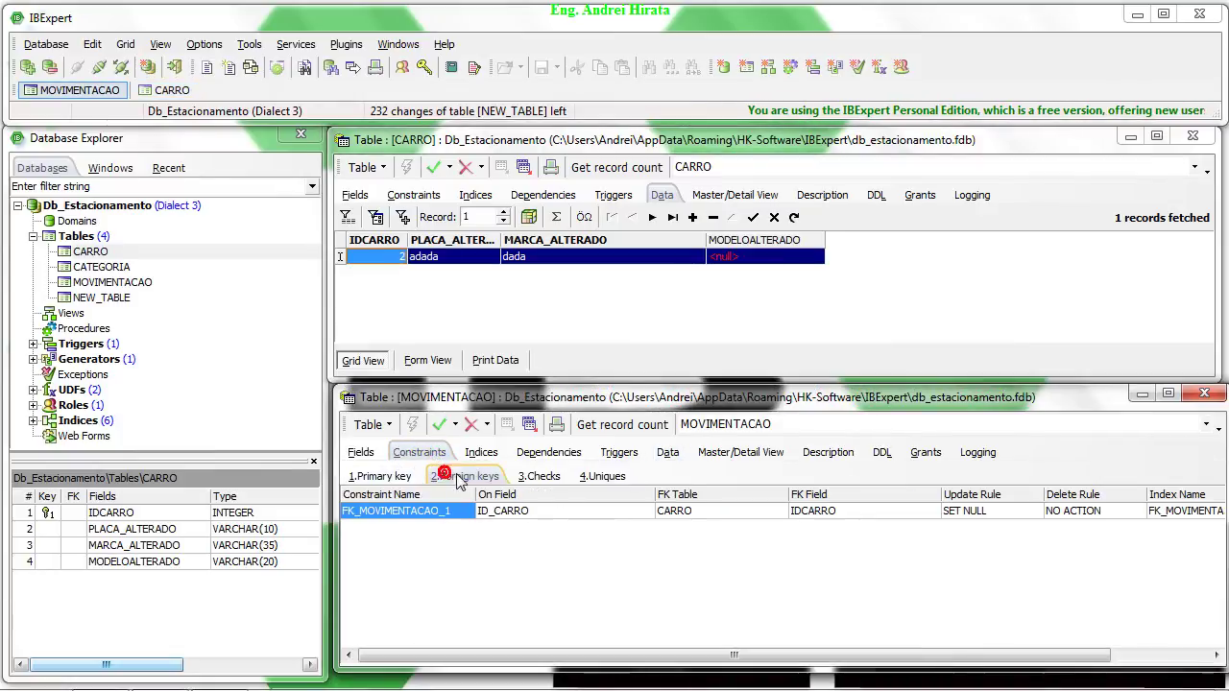
pyautogui.click(362, 452)
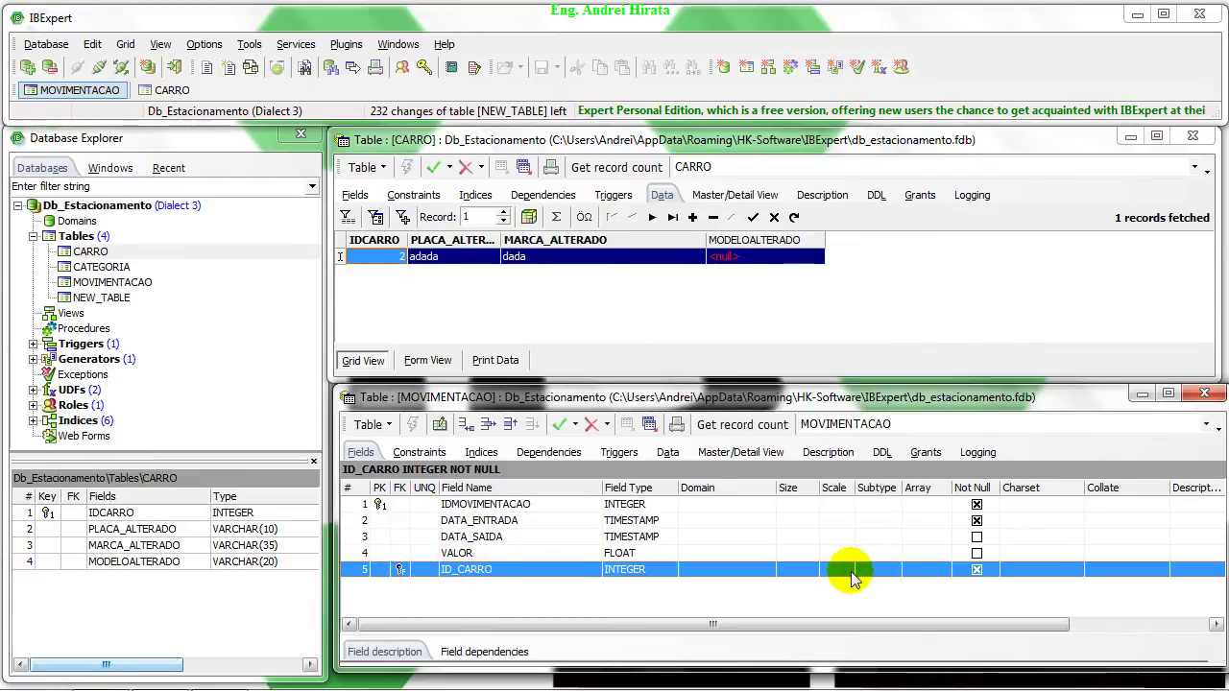
pyautogui.click(667, 452)
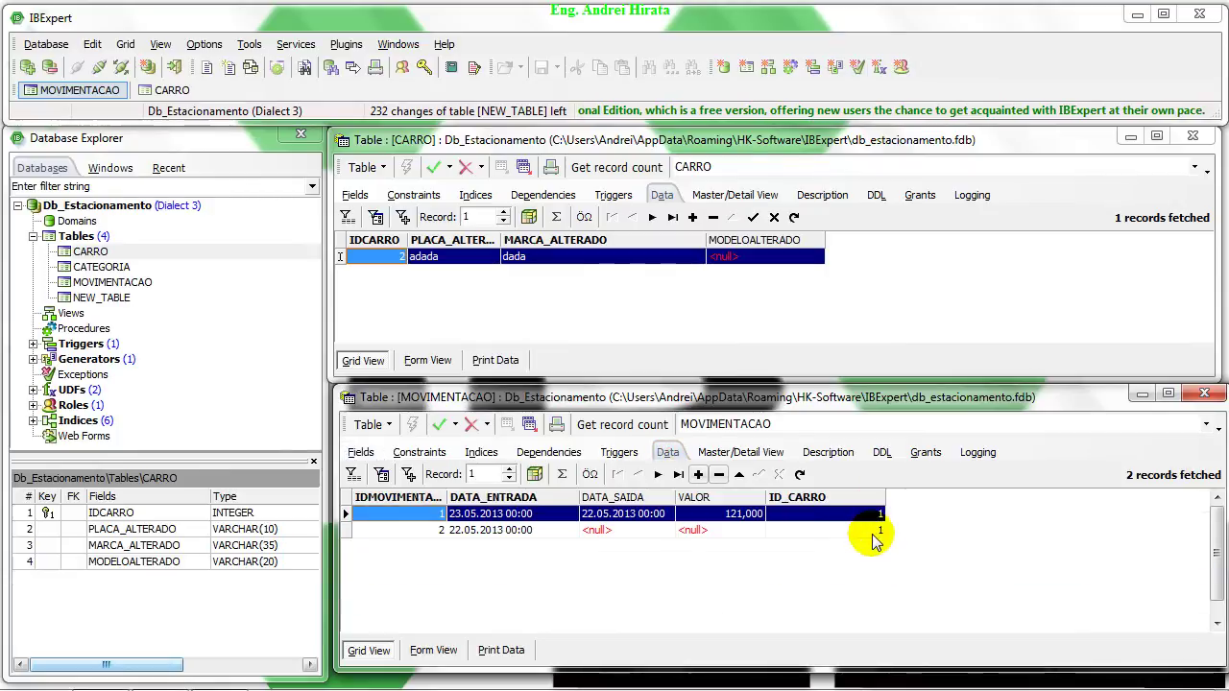
pyautogui.click(411, 452)
pyautogui.click(463, 478)
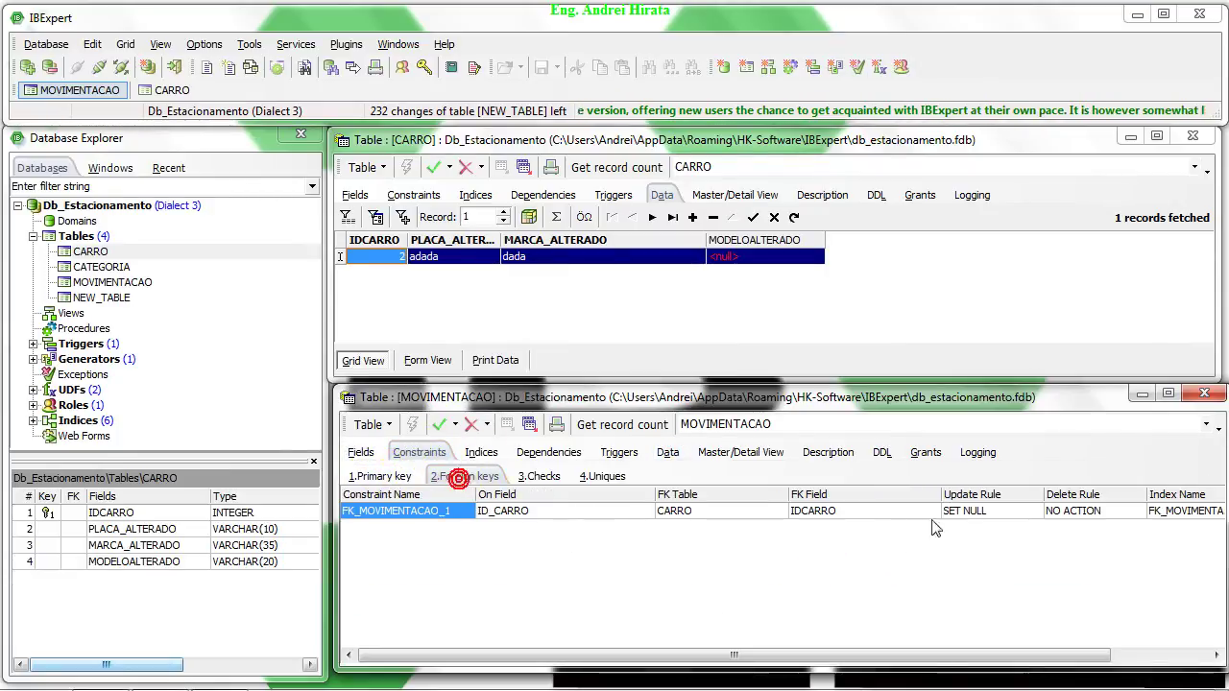
pyautogui.click(965, 511)
pyautogui.click(1035, 512)
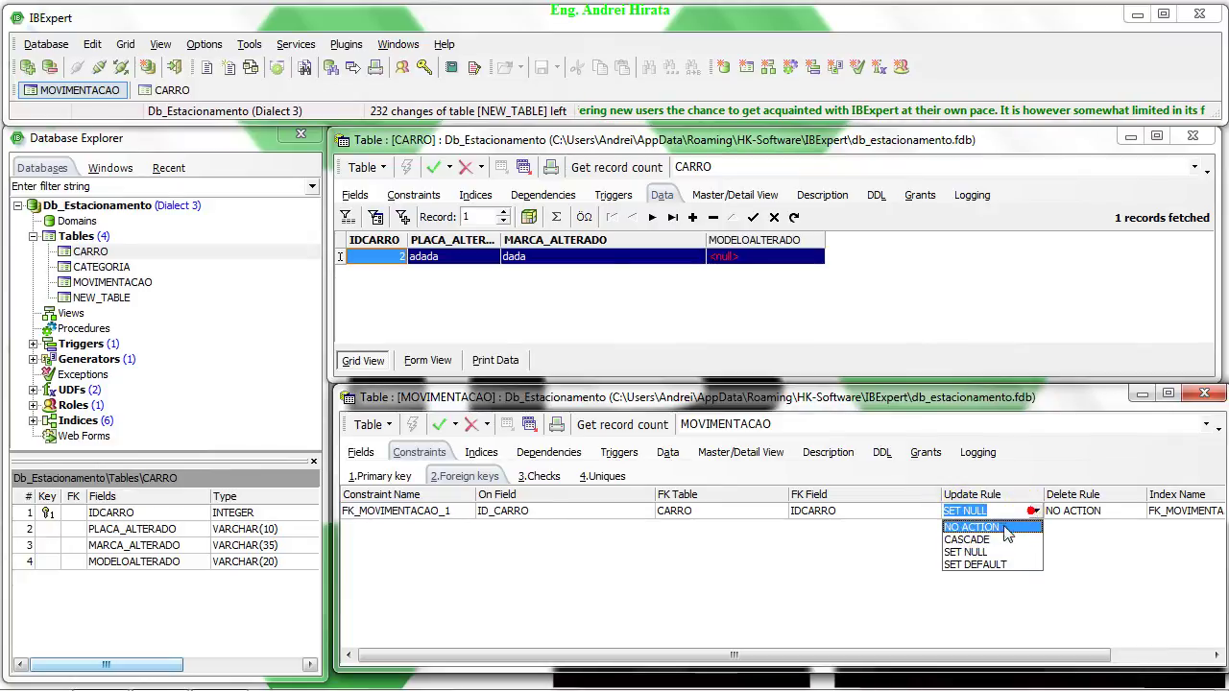
pyautogui.click(964, 528)
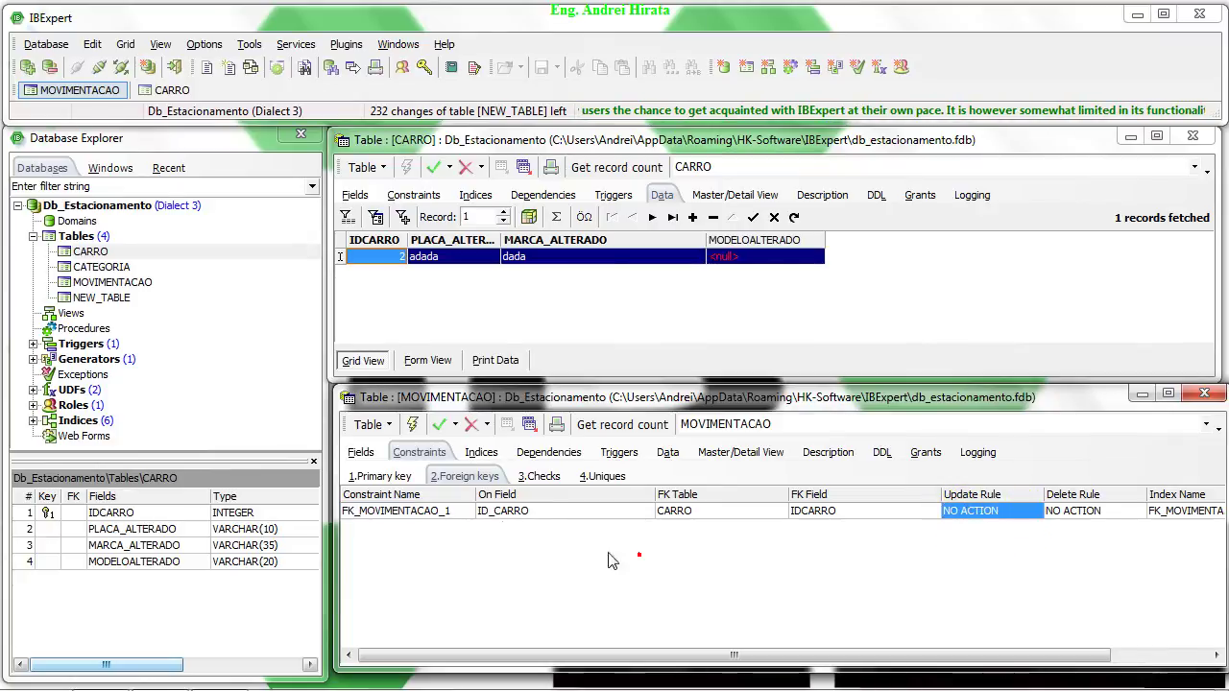
pyautogui.click(410, 425)
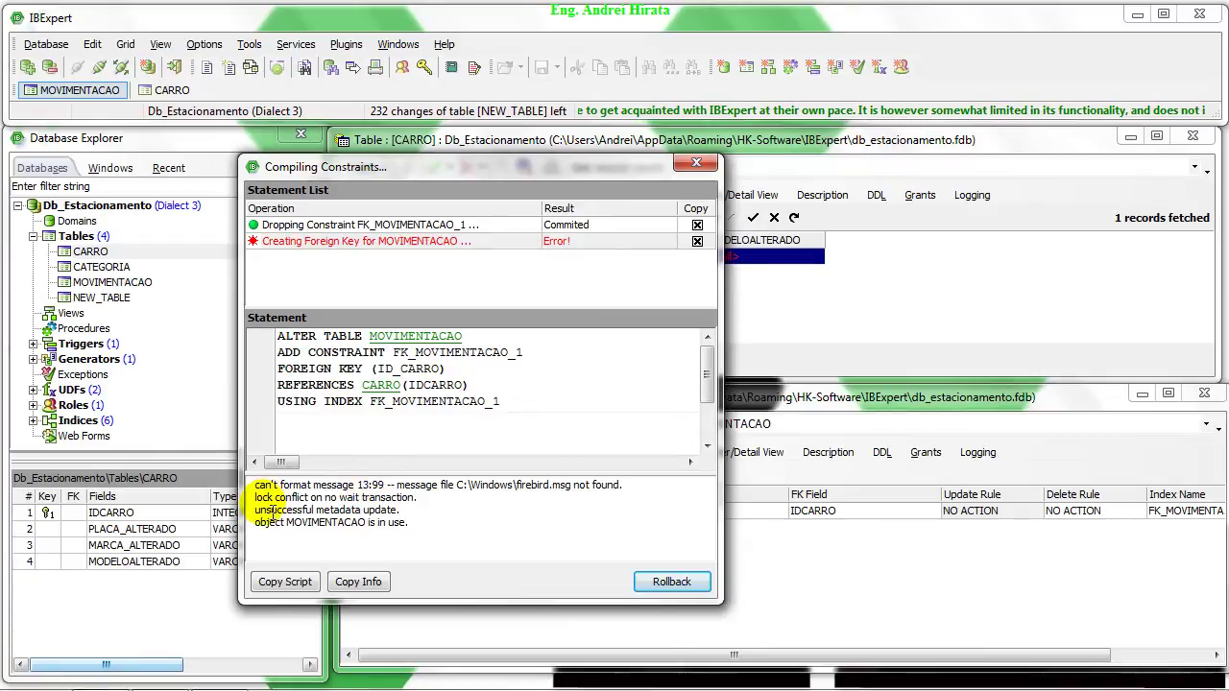
pyautogui.click(673, 583)
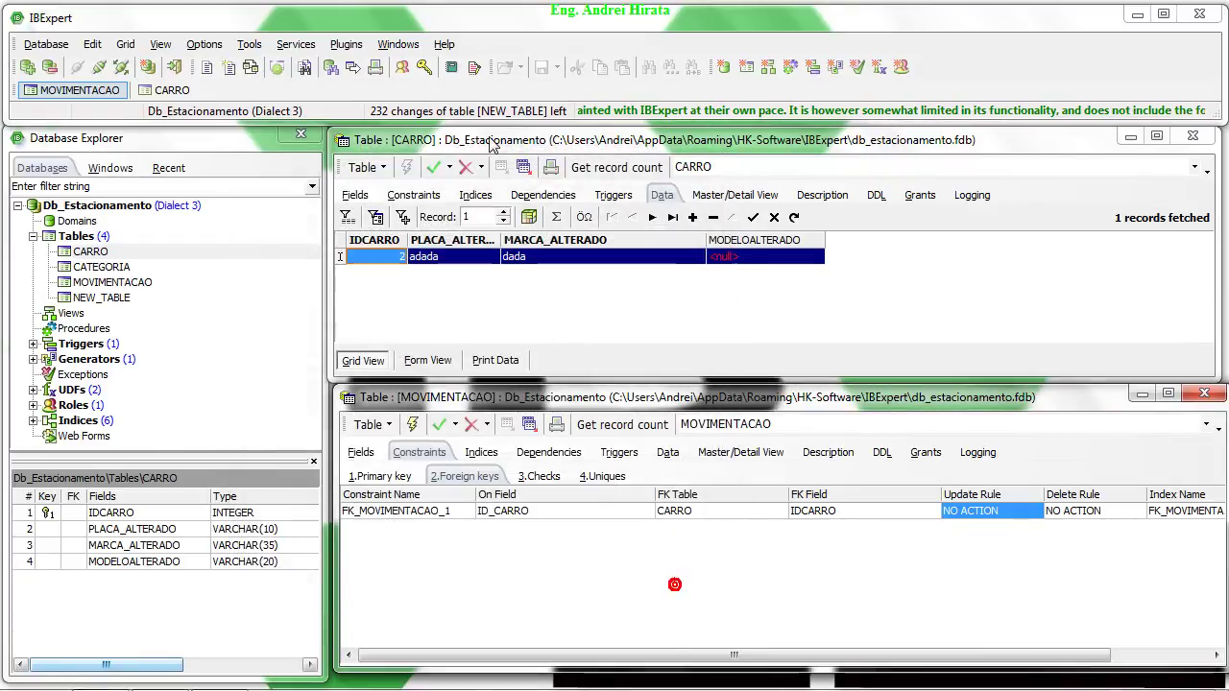
# - Roll back the pending CARRO transaction and compile MOVIMENTACAO's foreign key change again
pyautogui.click(467, 168)
pyautogui.press('Return')
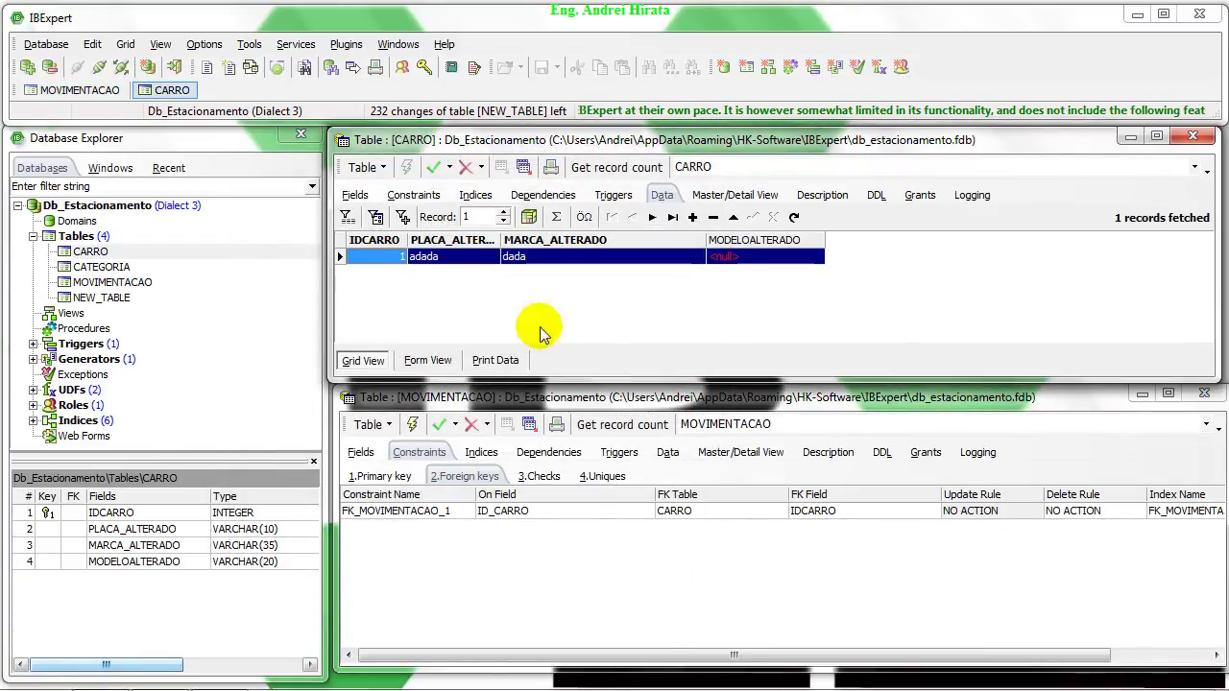
pyautogui.click(958, 540)
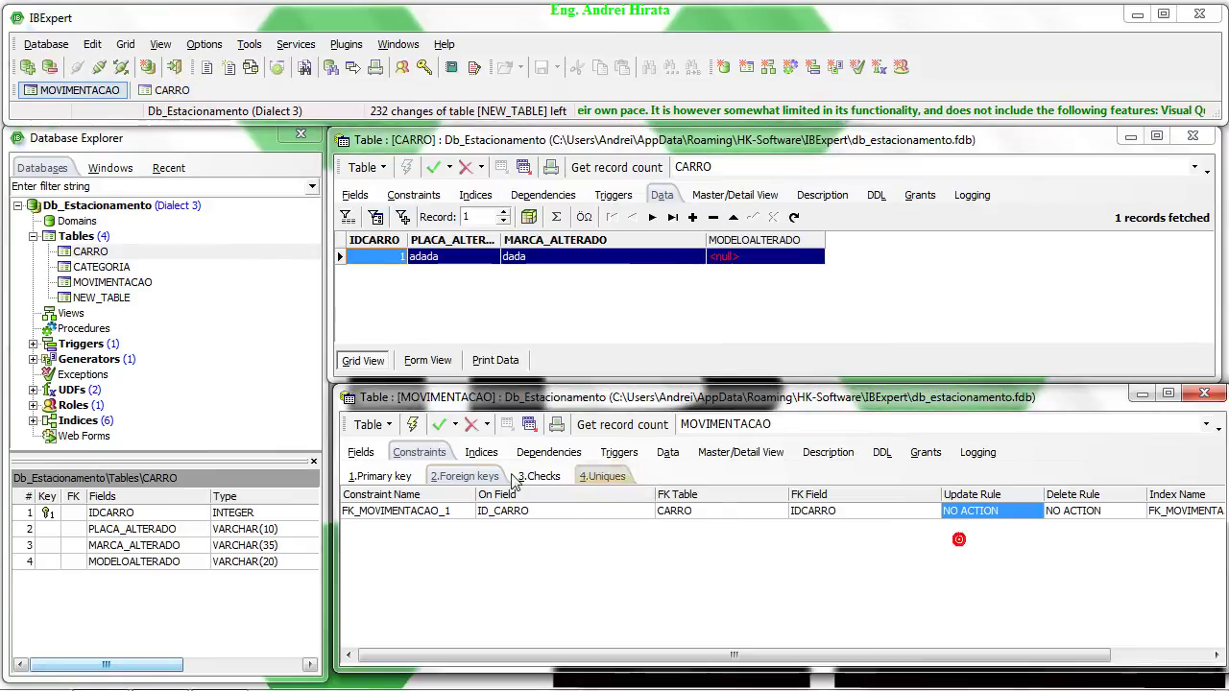
pyautogui.click(412, 423)
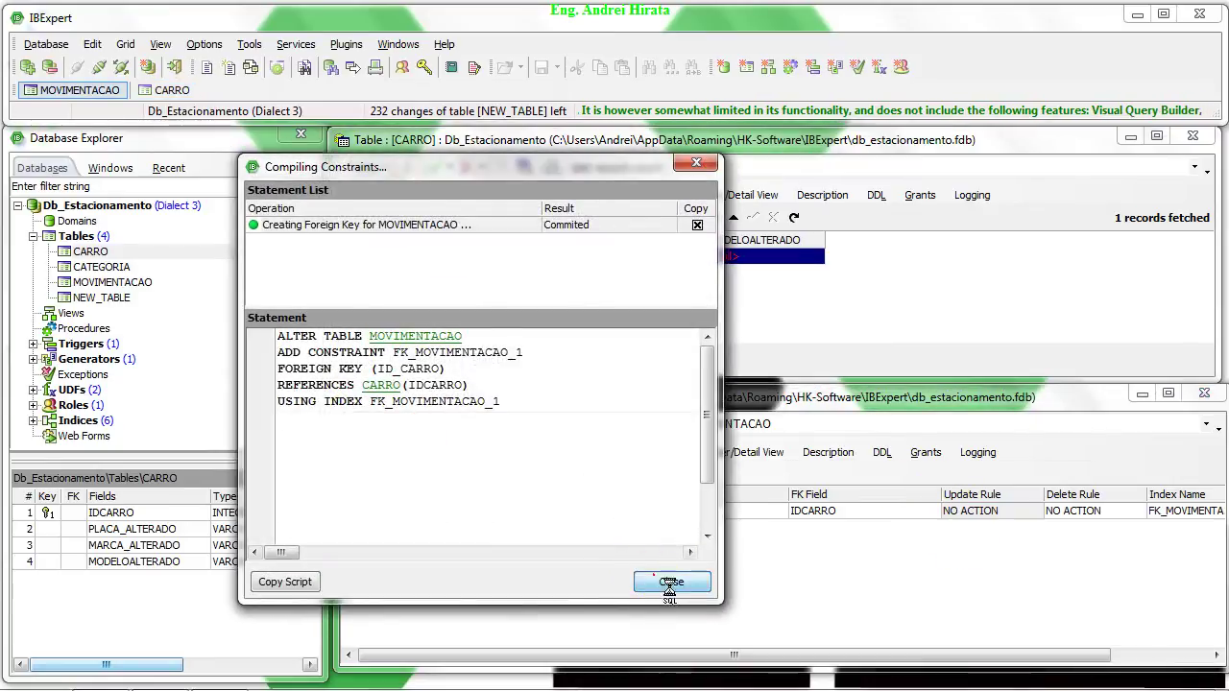
pyautogui.click(670, 583)
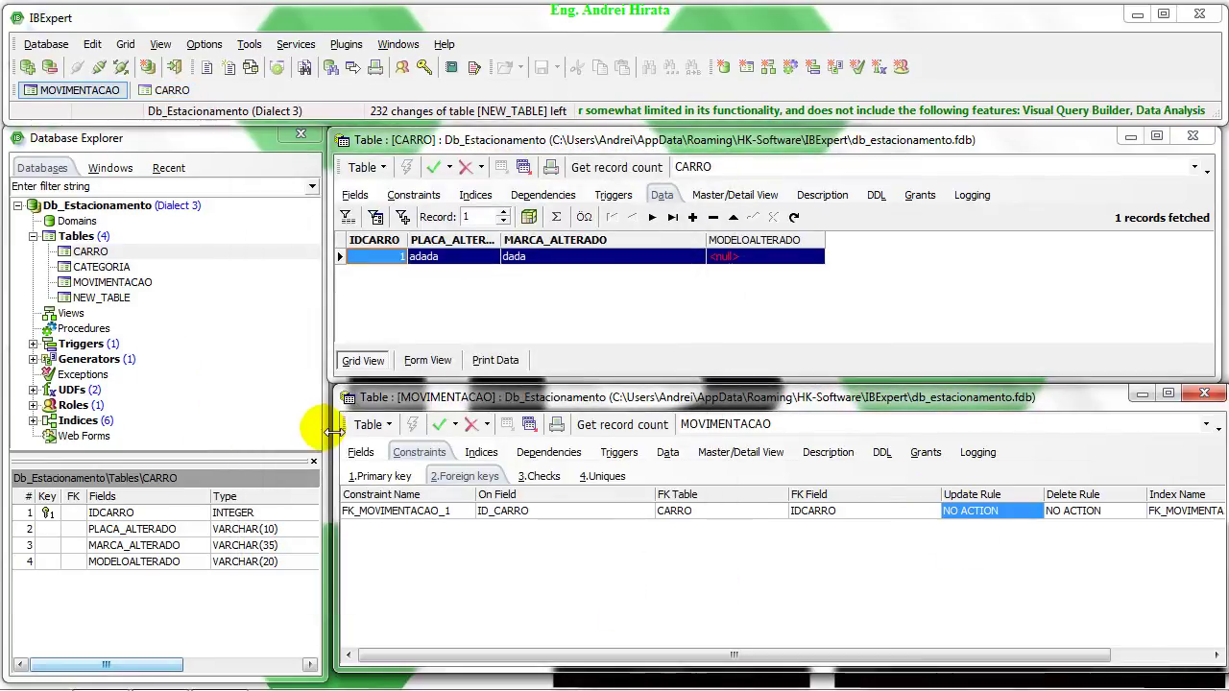
# - Give MOVIMENTACAO's ID_CARRO field a default value of 0 and commit the field change
pyautogui.click(363, 451)
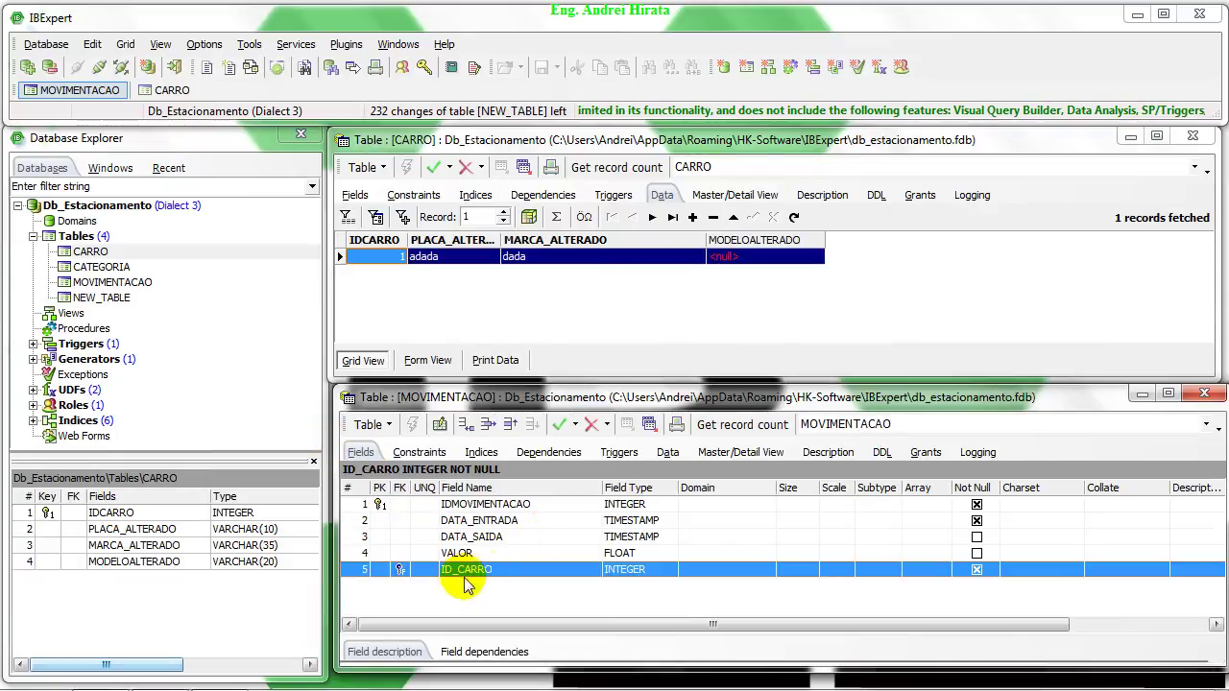
pyautogui.doubleClick(645, 582)
pyautogui.click(624, 184)
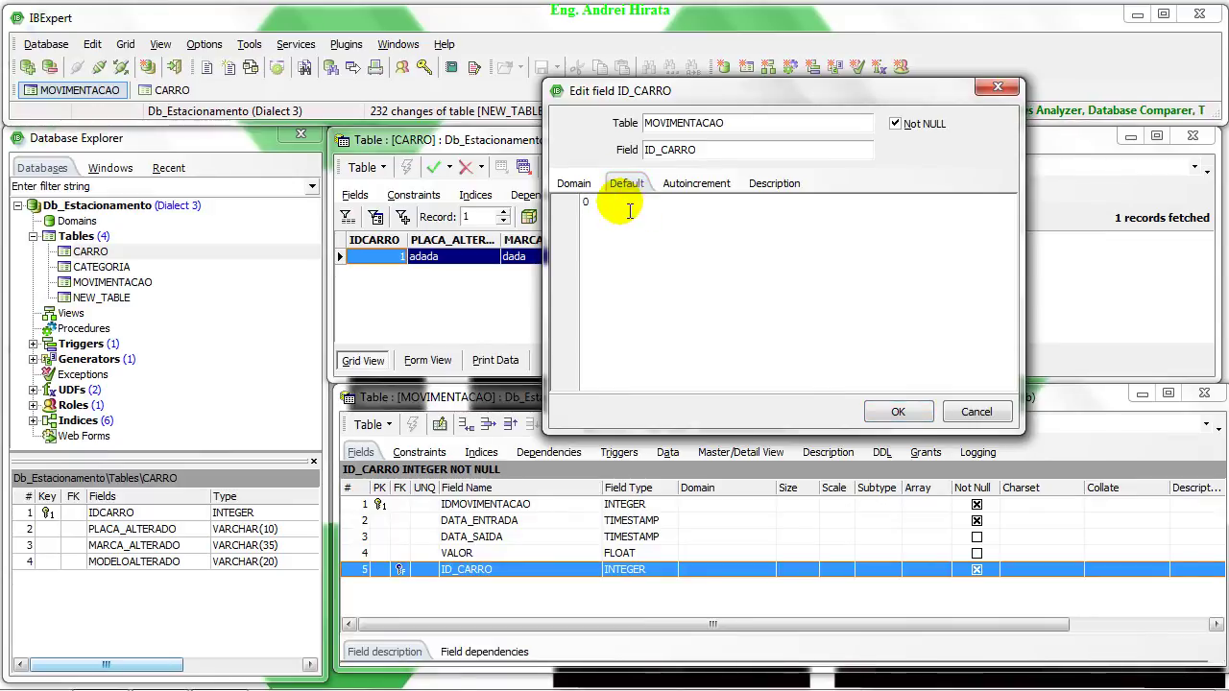
pyautogui.click(903, 415)
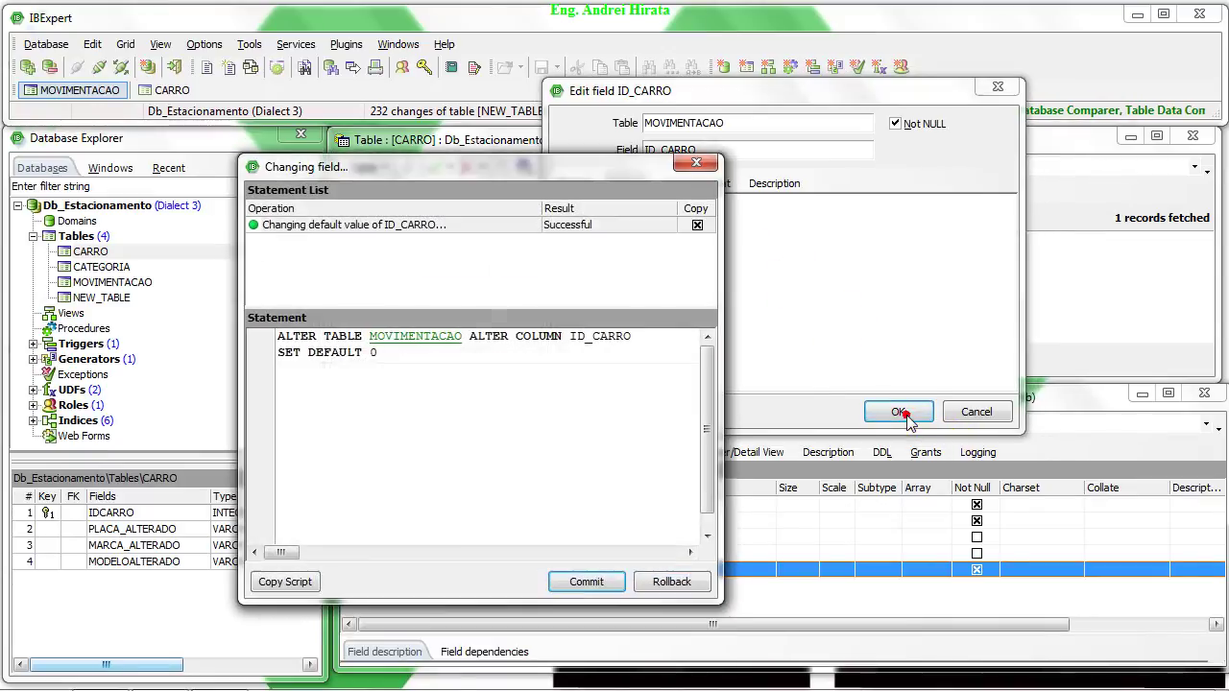
pyautogui.click(587, 580)
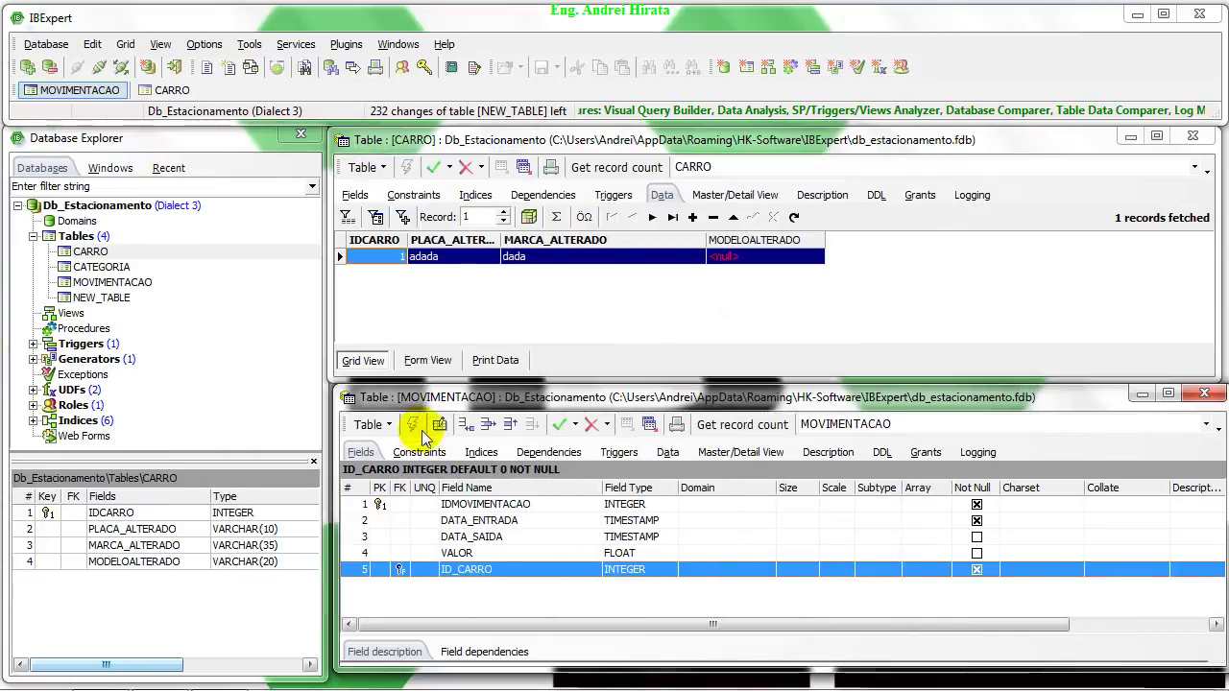
# - Set the update rule of MOVIMENTACAO's foreign key to SET DEFAULT and compile the constraint change
pyautogui.click(669, 454)
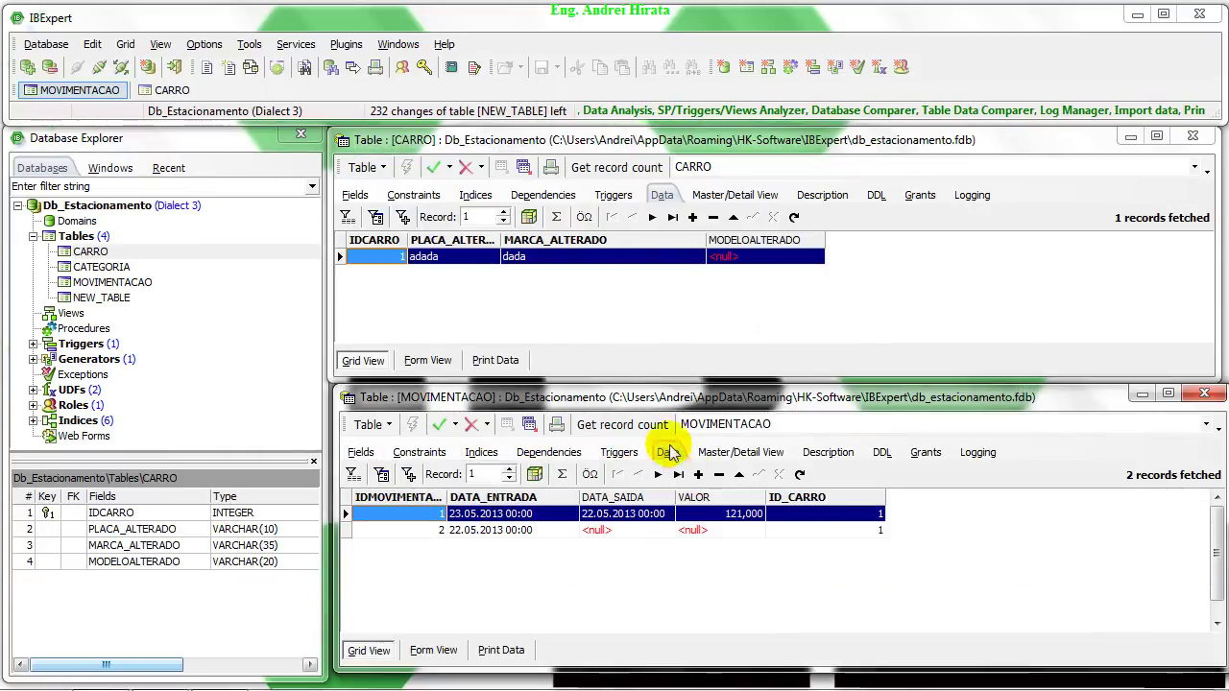
pyautogui.click(419, 453)
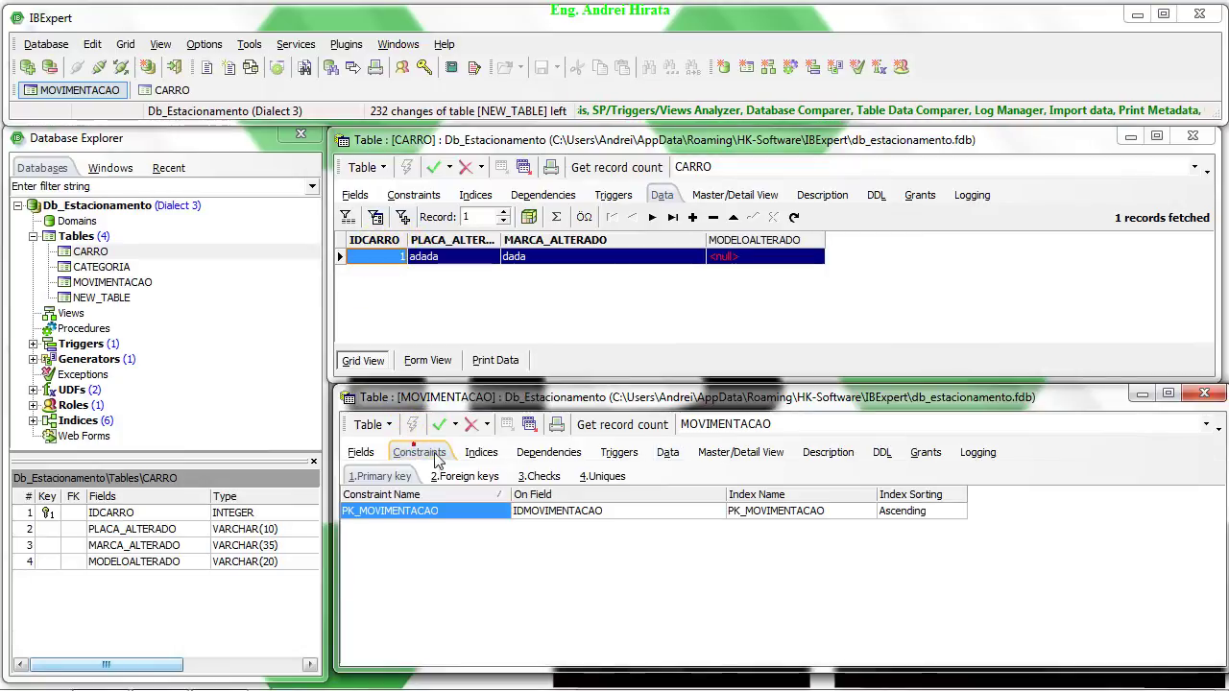
pyautogui.click(462, 476)
pyautogui.click(993, 513)
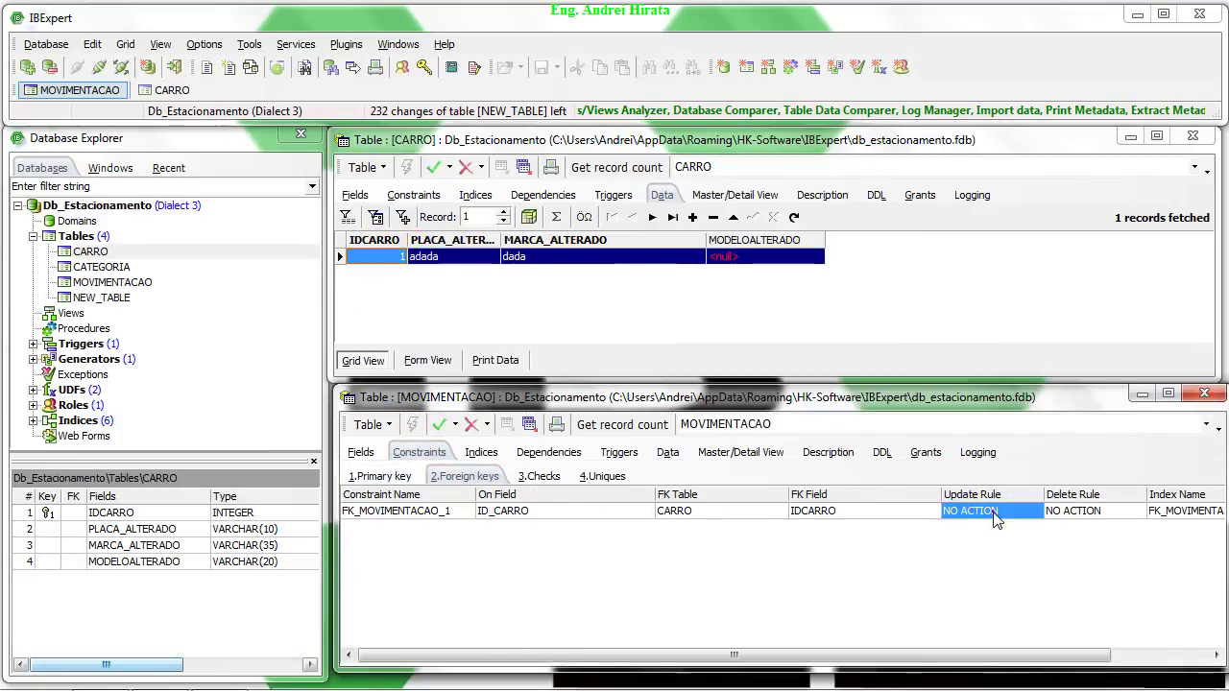
pyautogui.click(1037, 512)
pyautogui.click(1004, 566)
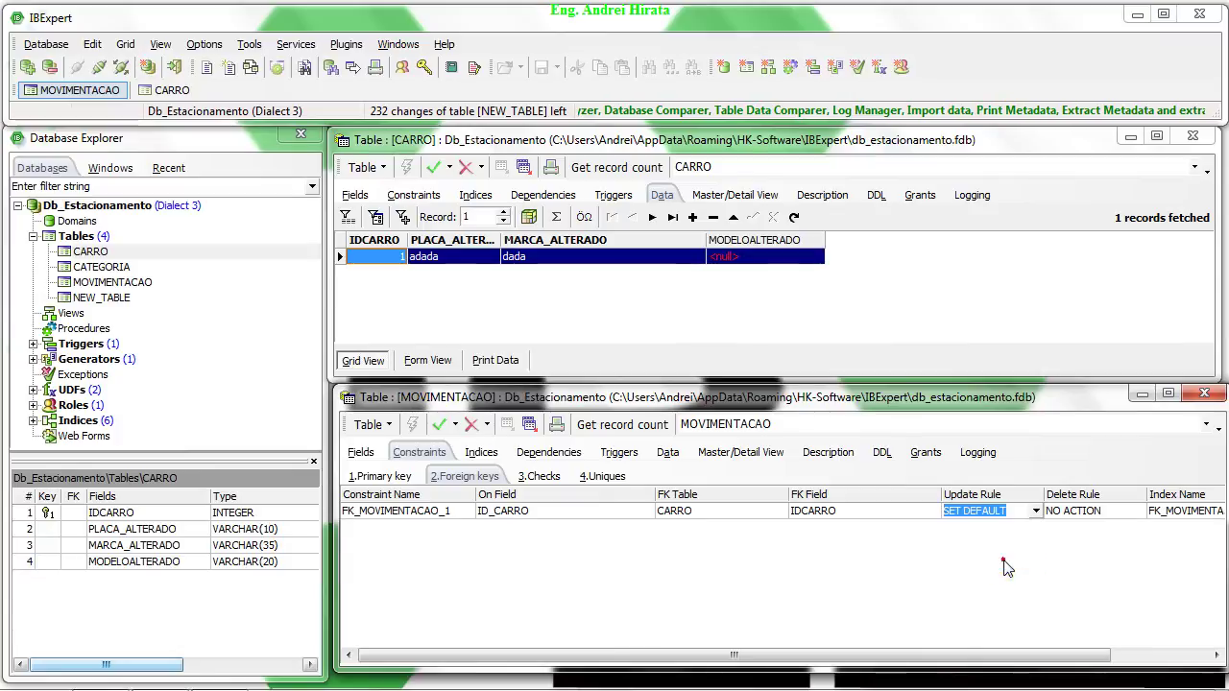
pyautogui.click(415, 424)
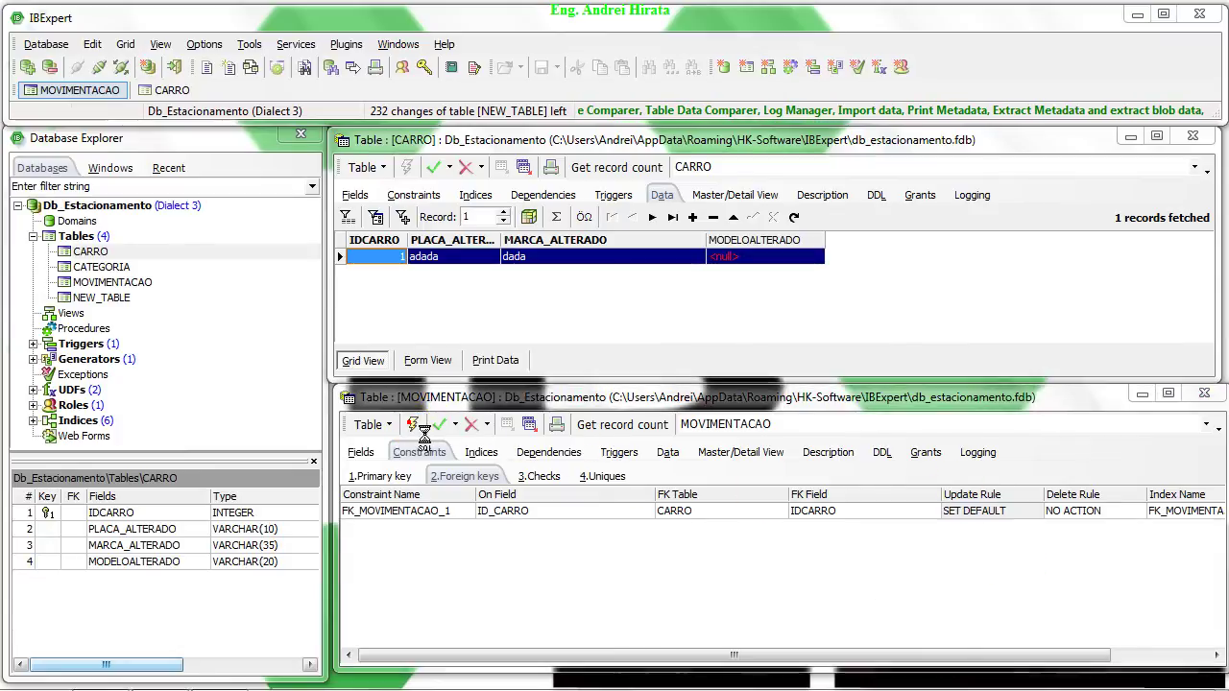
pyautogui.click(672, 582)
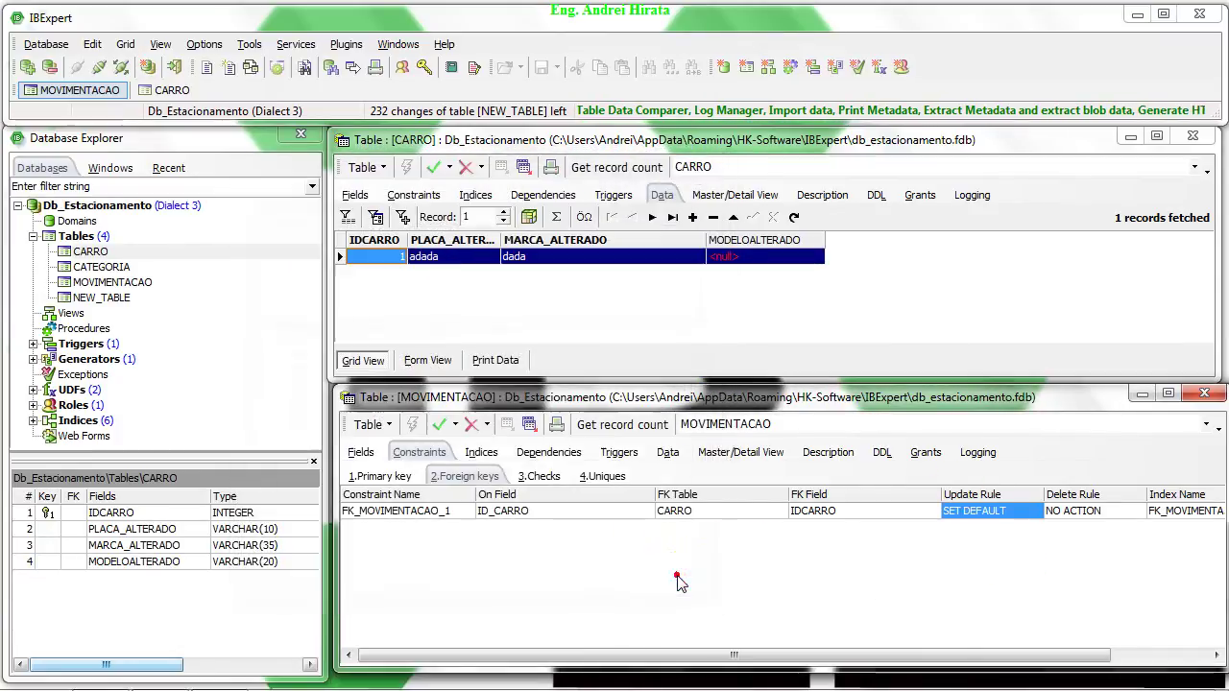
# - Try to commit the "adada" CARRO record with IDCARRO 2, and roll back the transaction
pyautogui.click(668, 453)
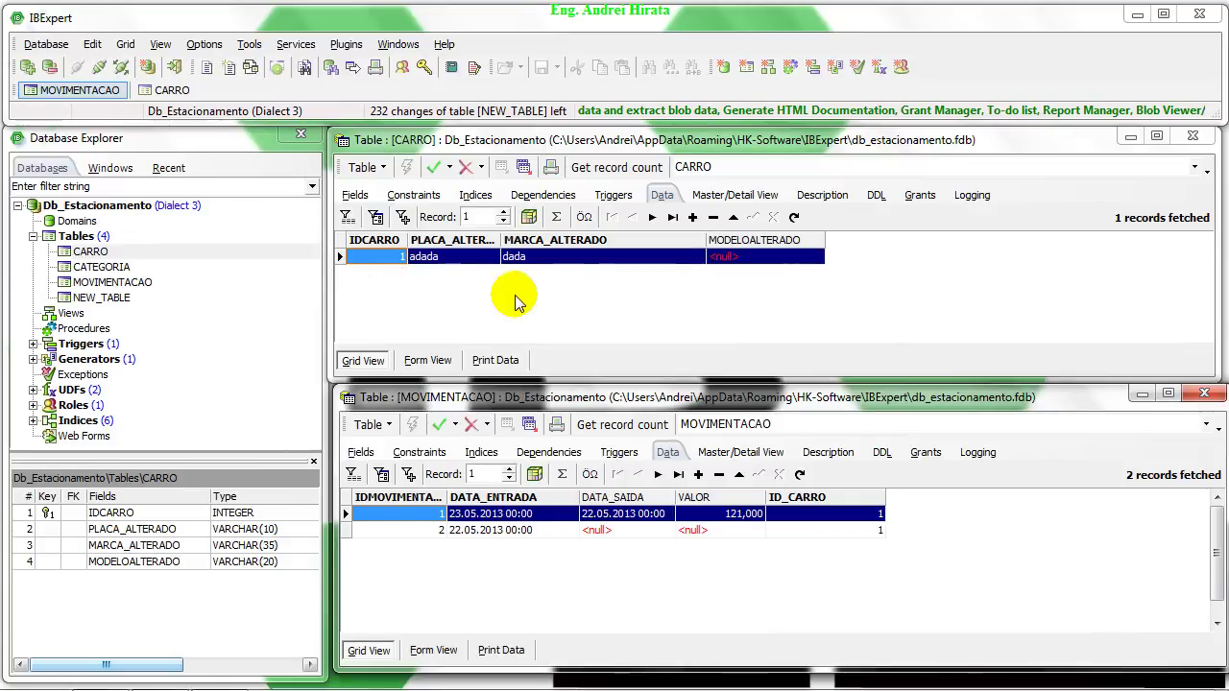
pyautogui.click(382, 259)
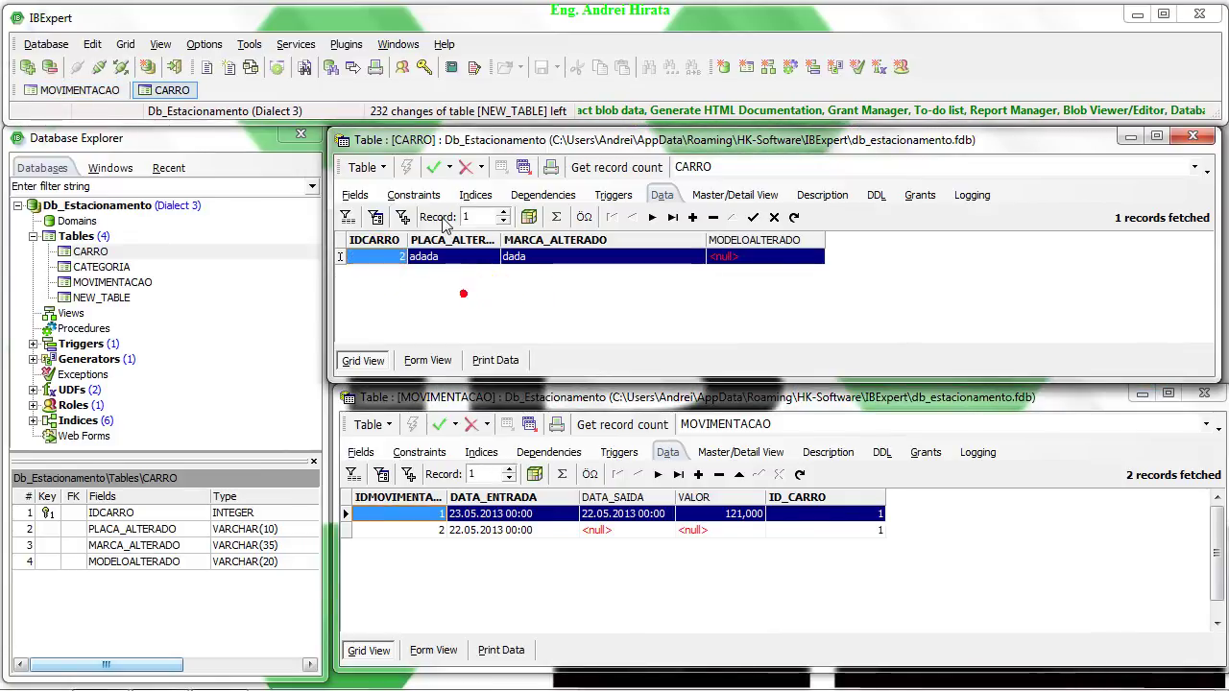
pyautogui.click(433, 167)
pyautogui.click(577, 386)
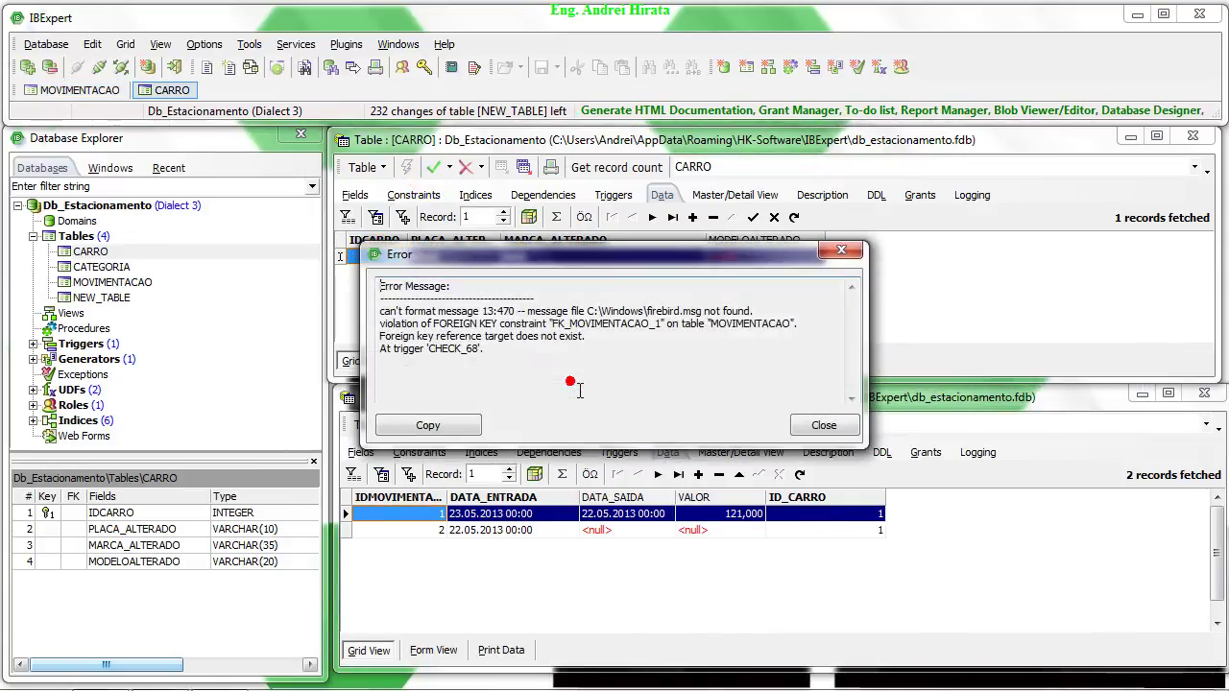
pyautogui.click(840, 252)
pyautogui.click(468, 169)
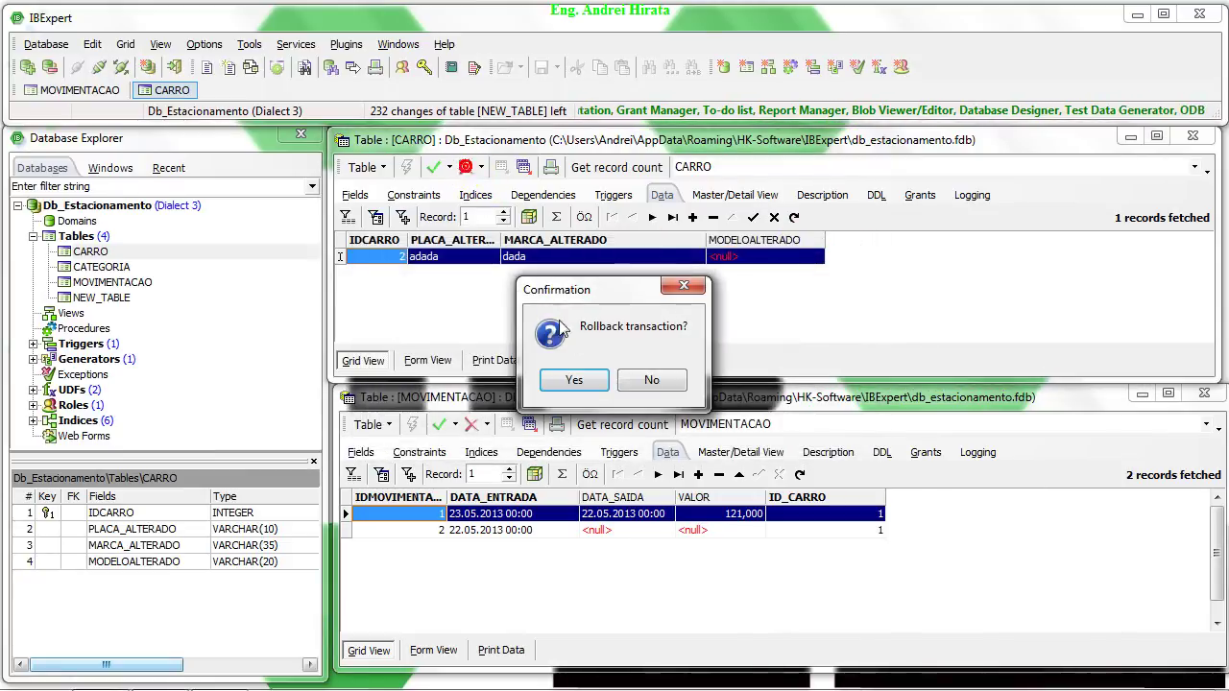
pyautogui.click(578, 380)
# - Add a CARRO record with IDCARRO 0, PLACA_ALTERADO 3232 and MARCA_ALTERADO dsds, and commit the transaction
pyautogui.click(692, 218)
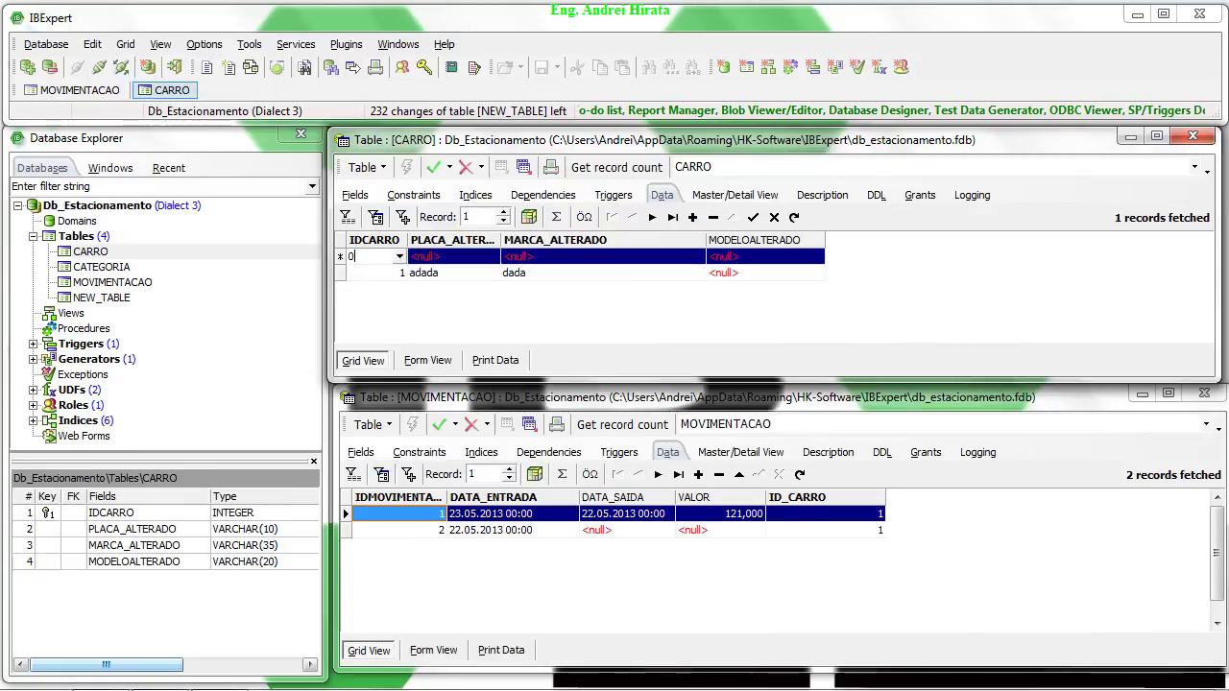
pyautogui.click(449, 256)
pyautogui.write('3232')
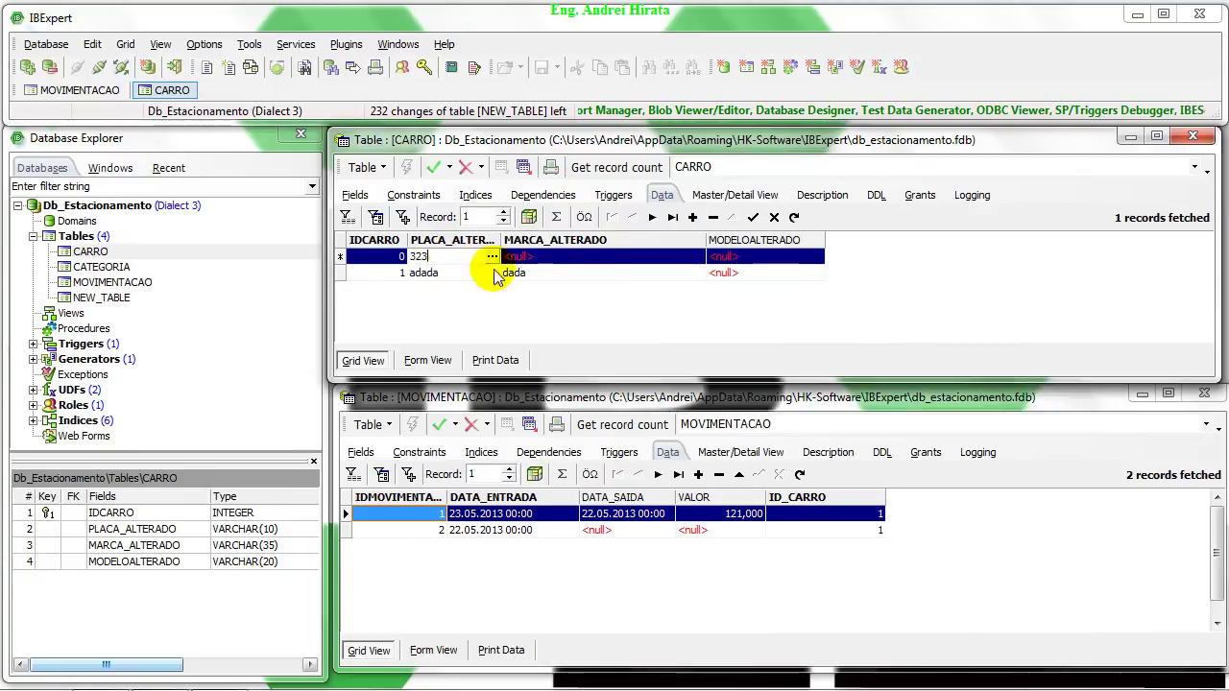
pyautogui.click(570, 255)
pyautogui.write('dsds')
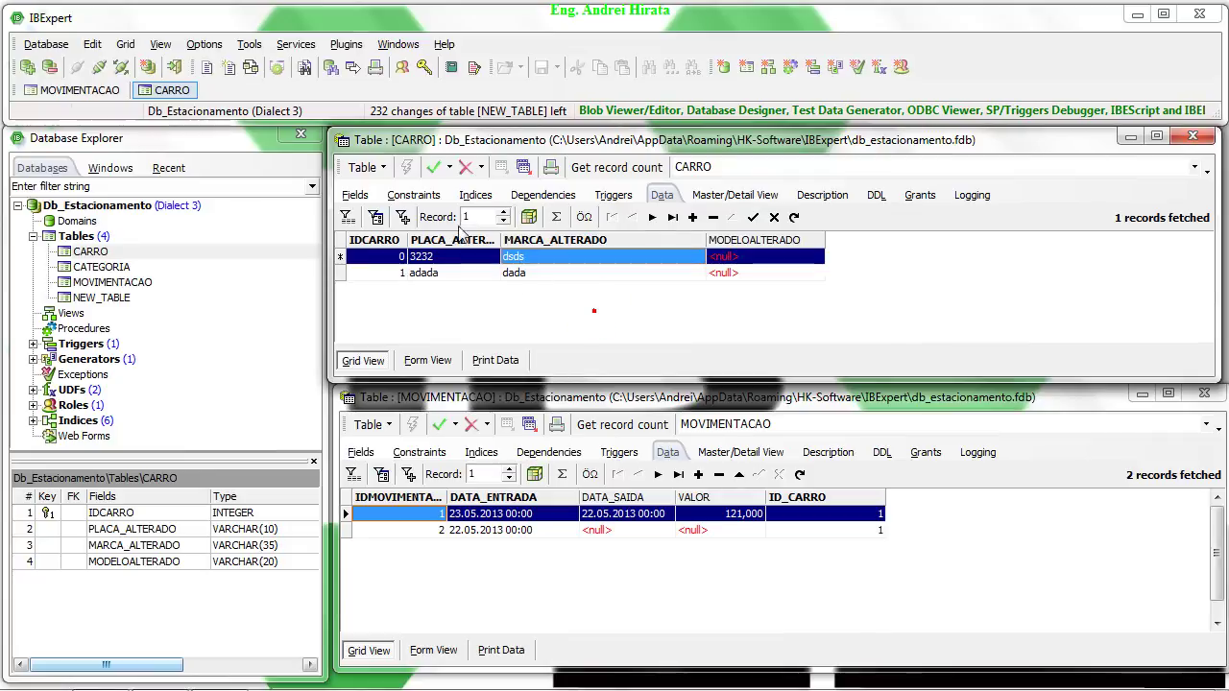
pyautogui.click(433, 167)
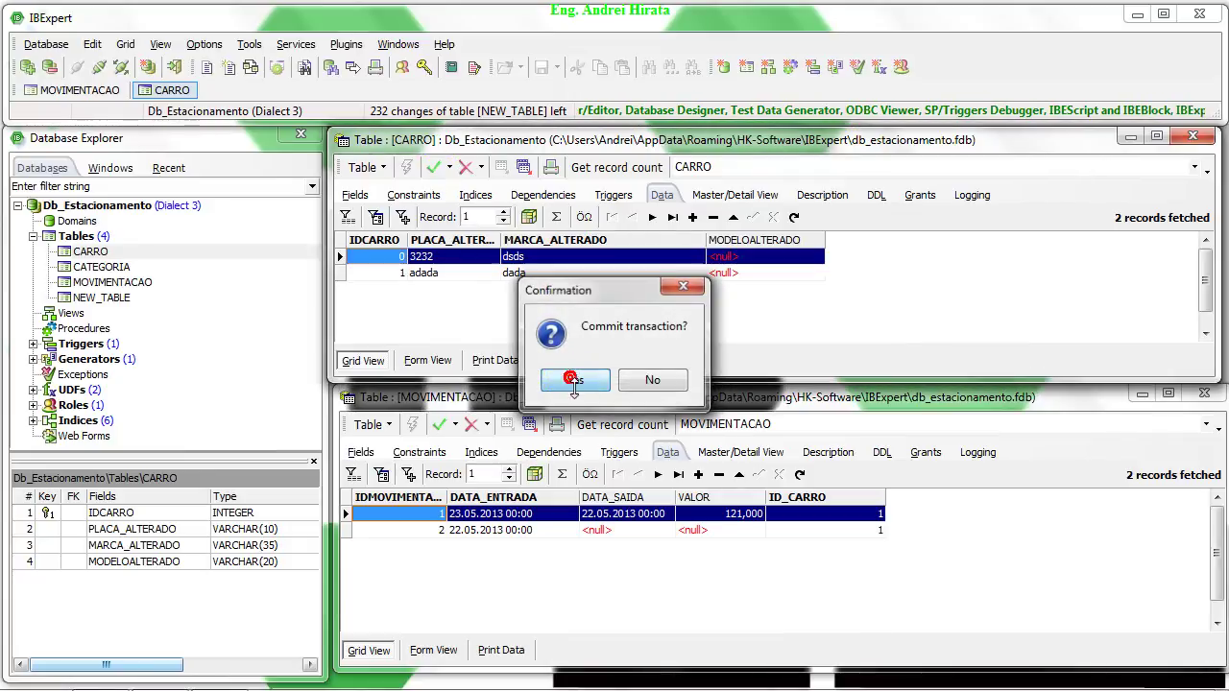
pyautogui.click(574, 380)
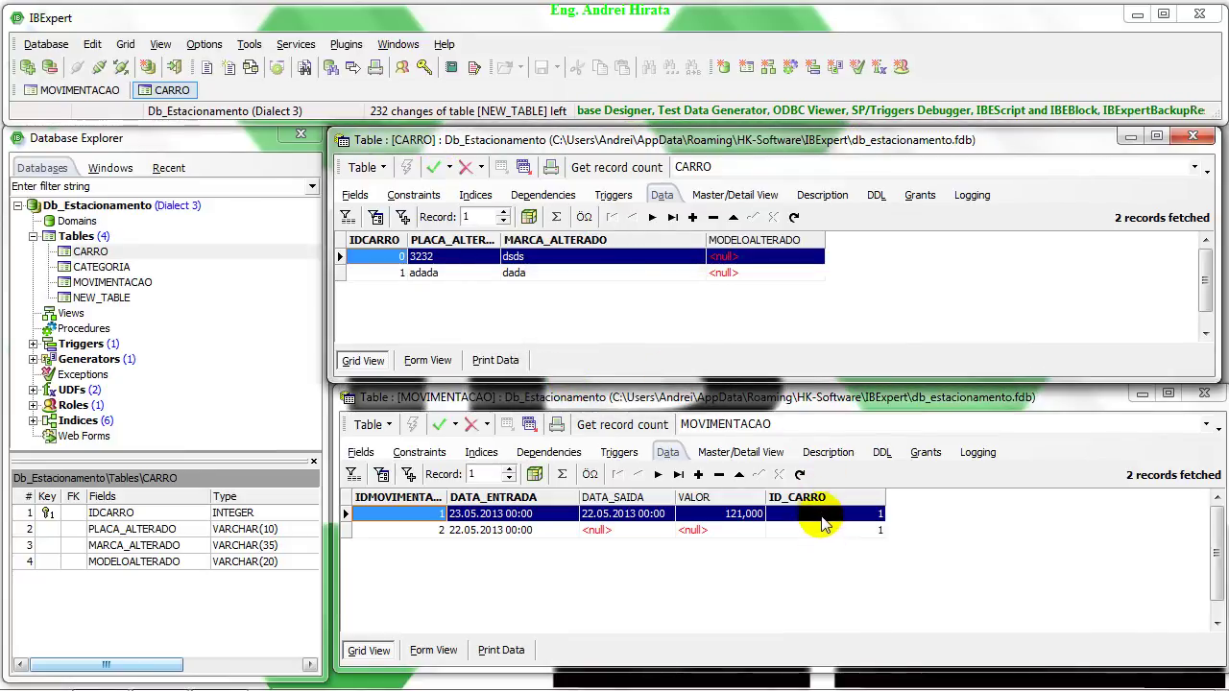
# - Set the "adada" CARRO record's IDCARRO to 2 and commit it, and commit MOVIMENTACAO's transaction to refresh its data
pyautogui.click(385, 272)
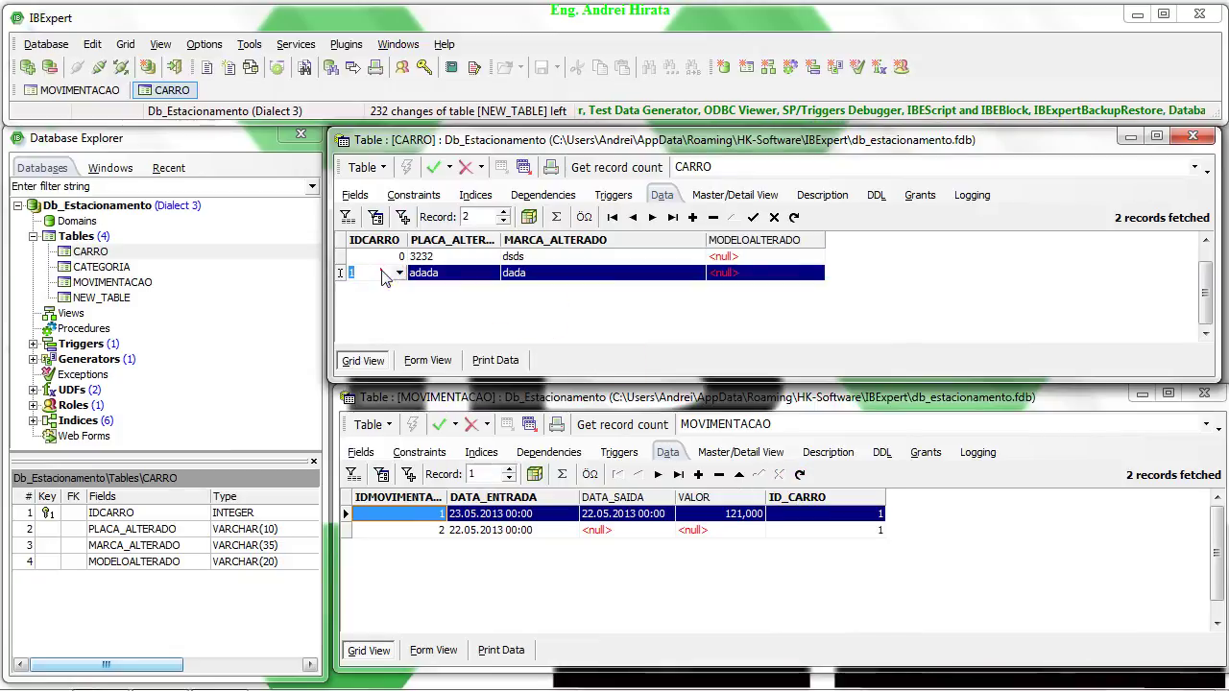
pyautogui.write('2')
pyautogui.click(434, 167)
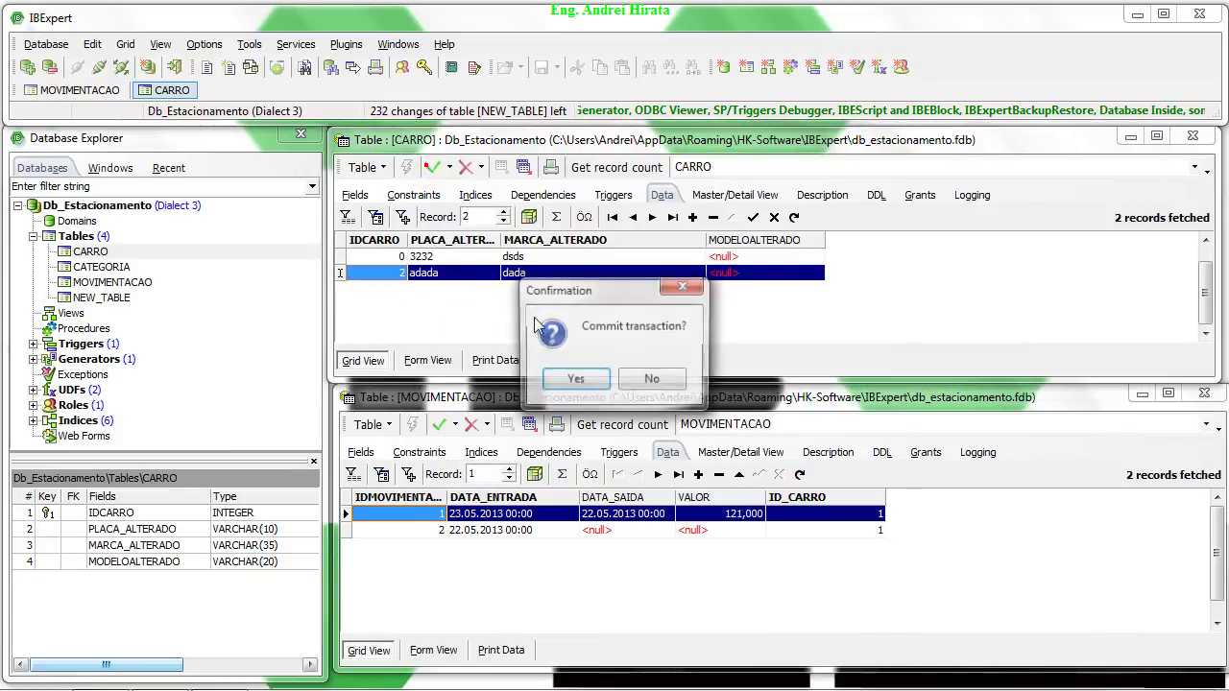
pyautogui.click(569, 381)
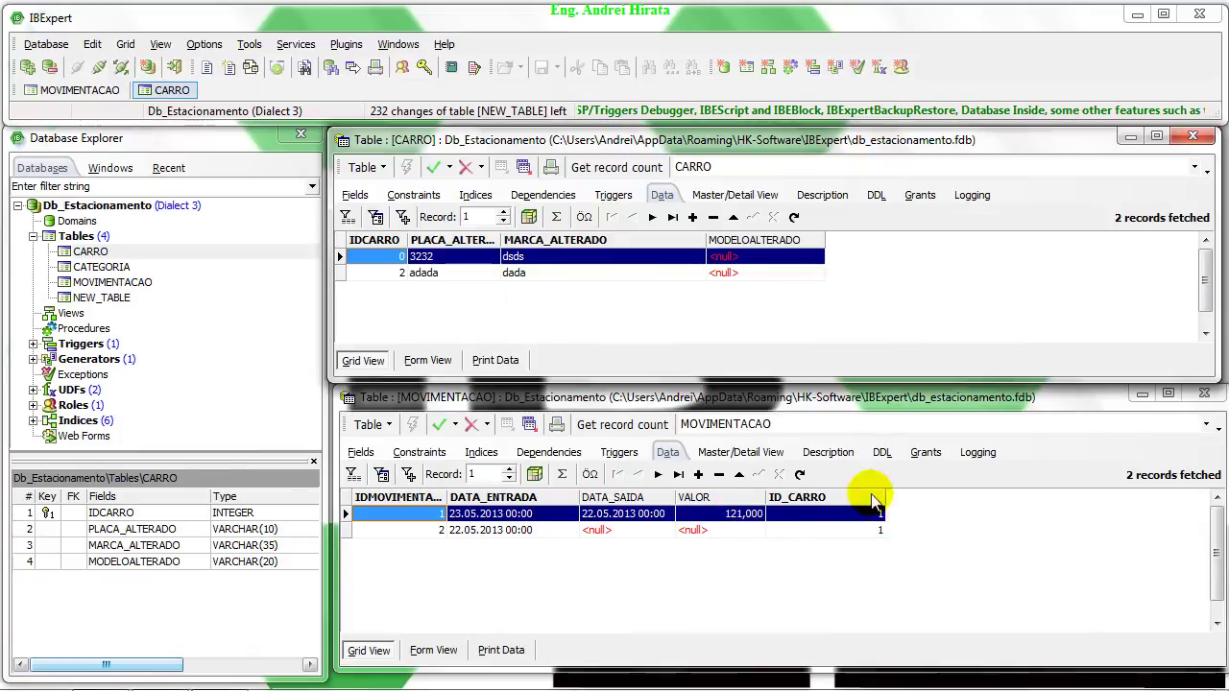
pyautogui.click(438, 423)
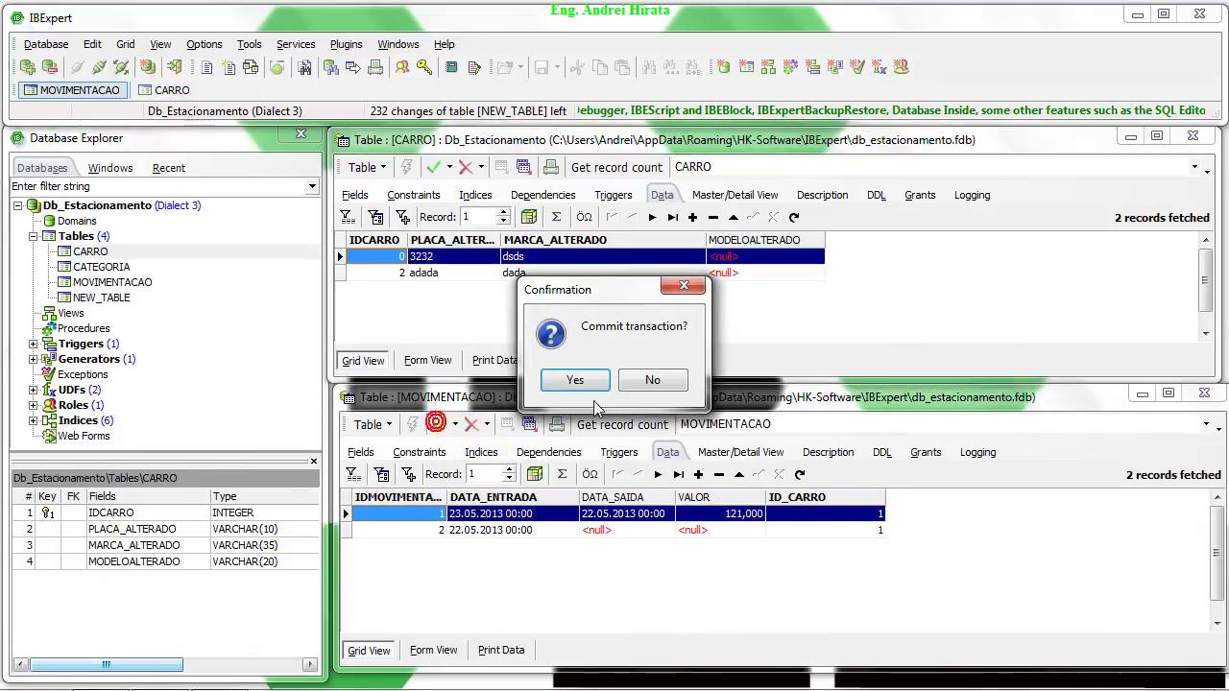
pyautogui.click(574, 380)
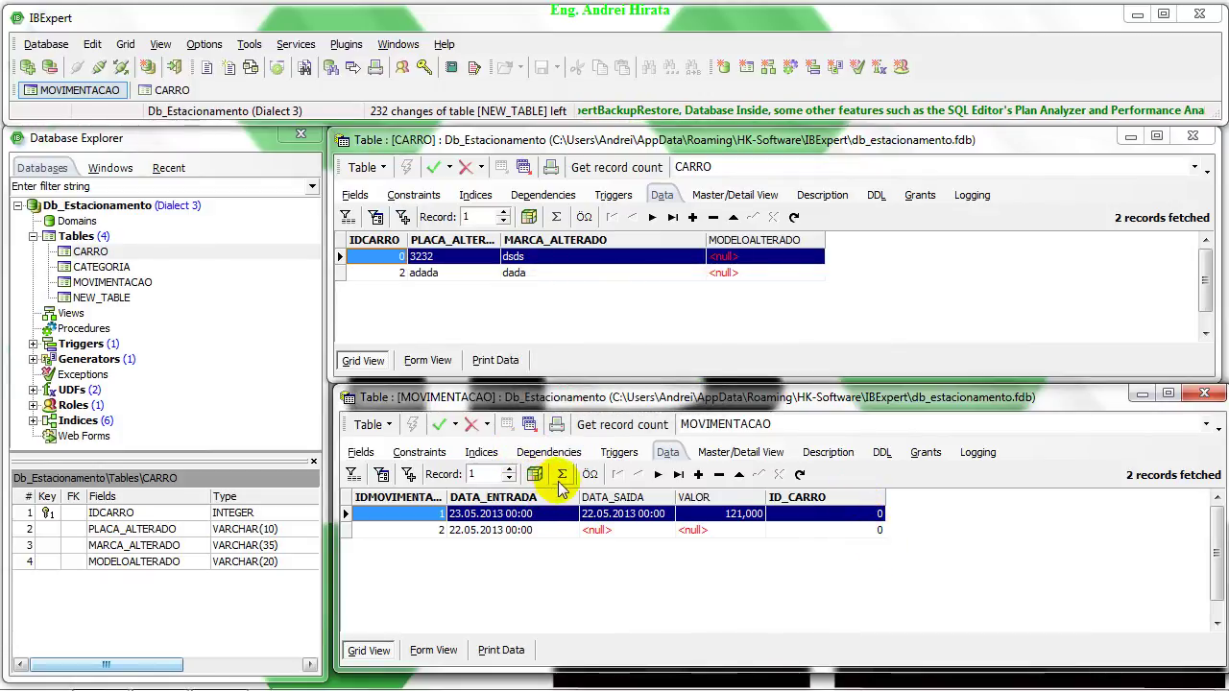
# - Review the update rule options available for MOVIMENTACAO's foreign key on ID_CARRO without changing the rule
pyautogui.click(420, 452)
pyautogui.click(461, 476)
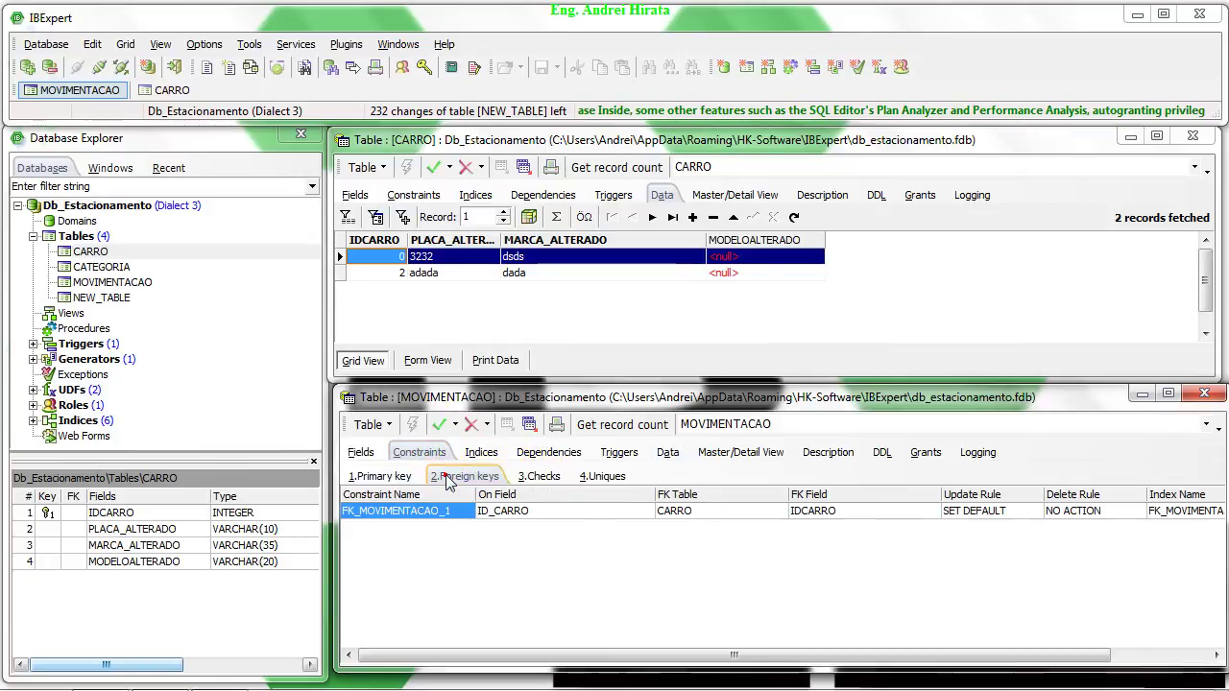
pyautogui.click(1018, 510)
pyautogui.click(1036, 512)
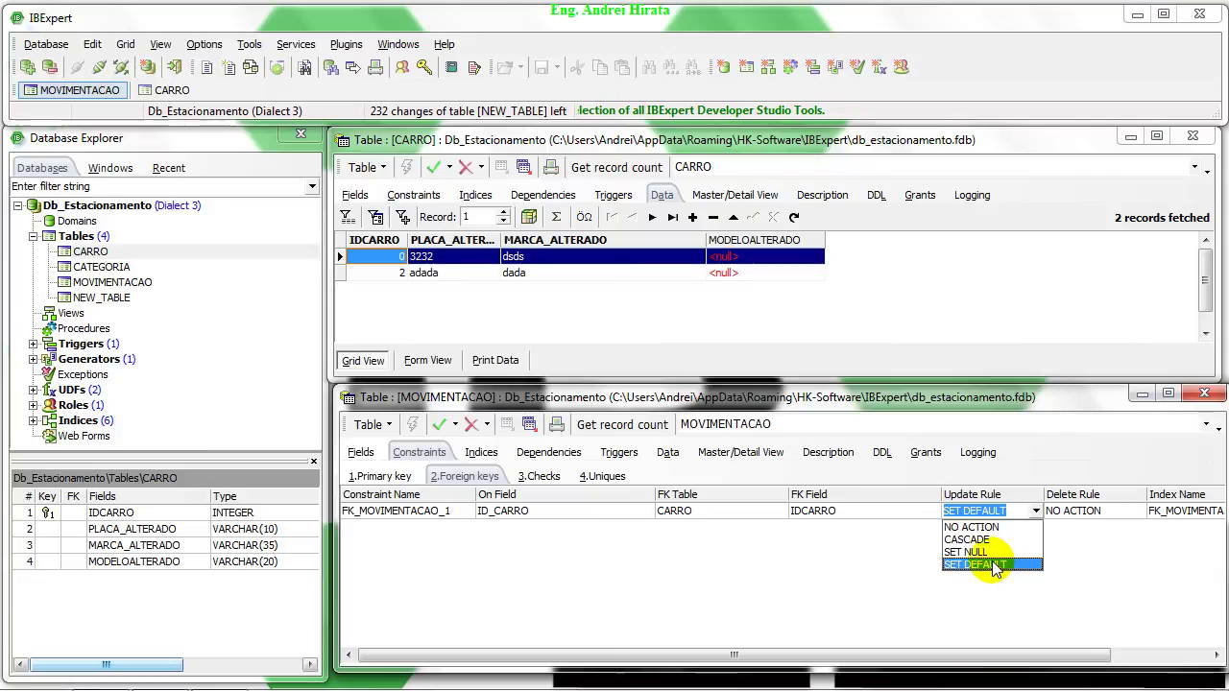
pyautogui.click(814, 564)
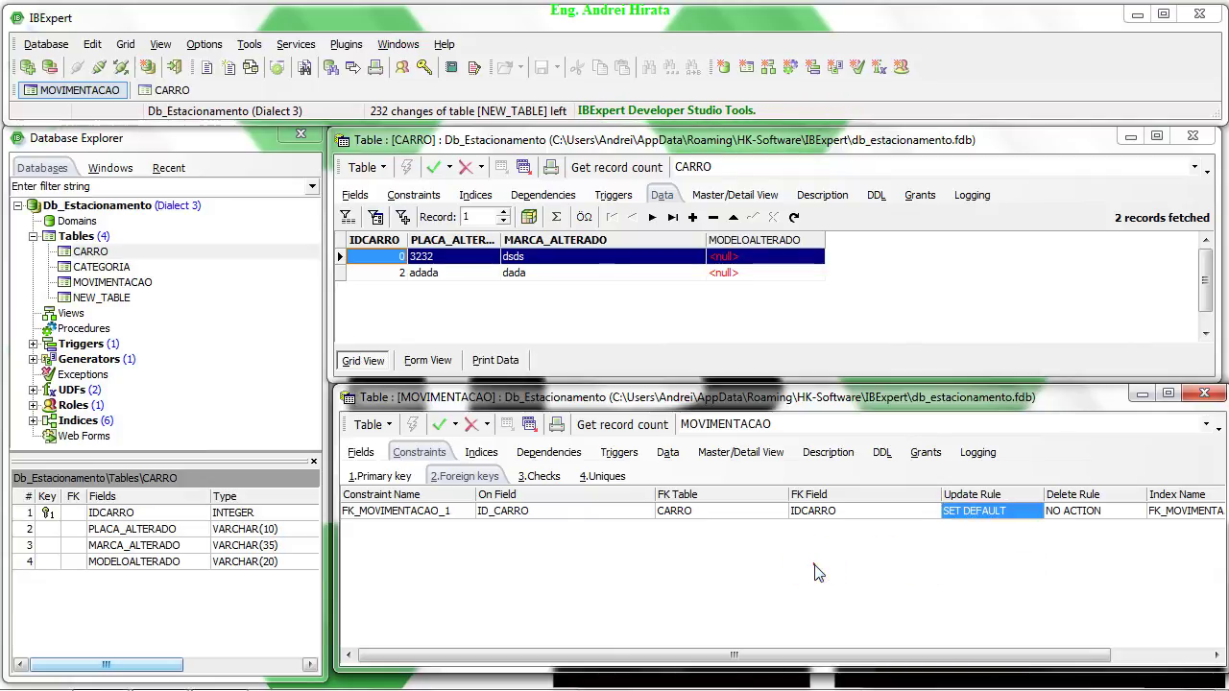